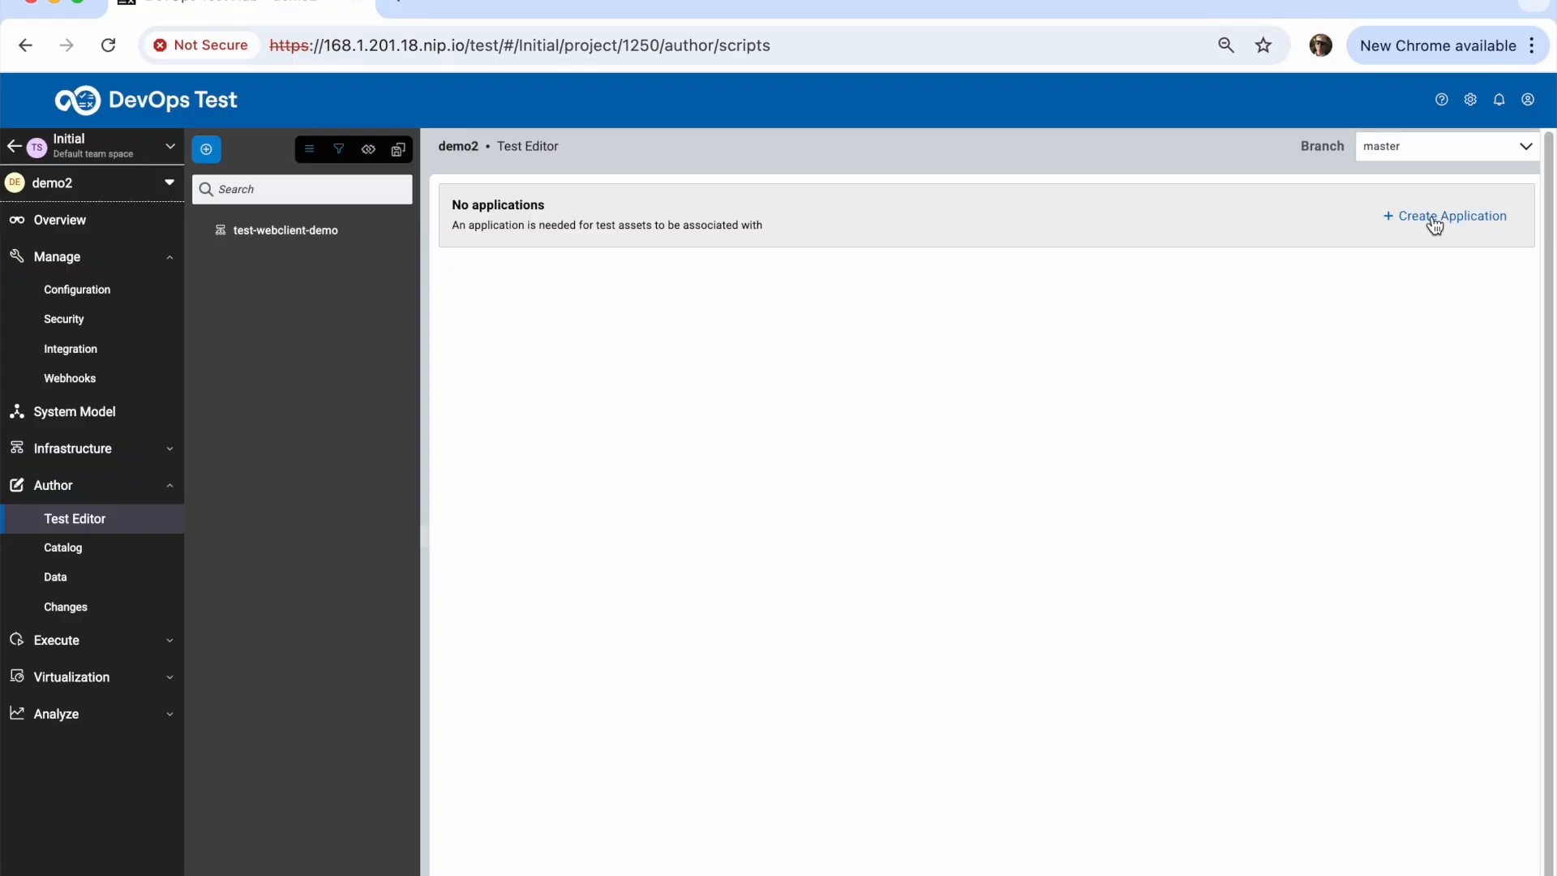
Save a new edit branch work_on_recording, then create an application named JPetStore
click(1432, 216)
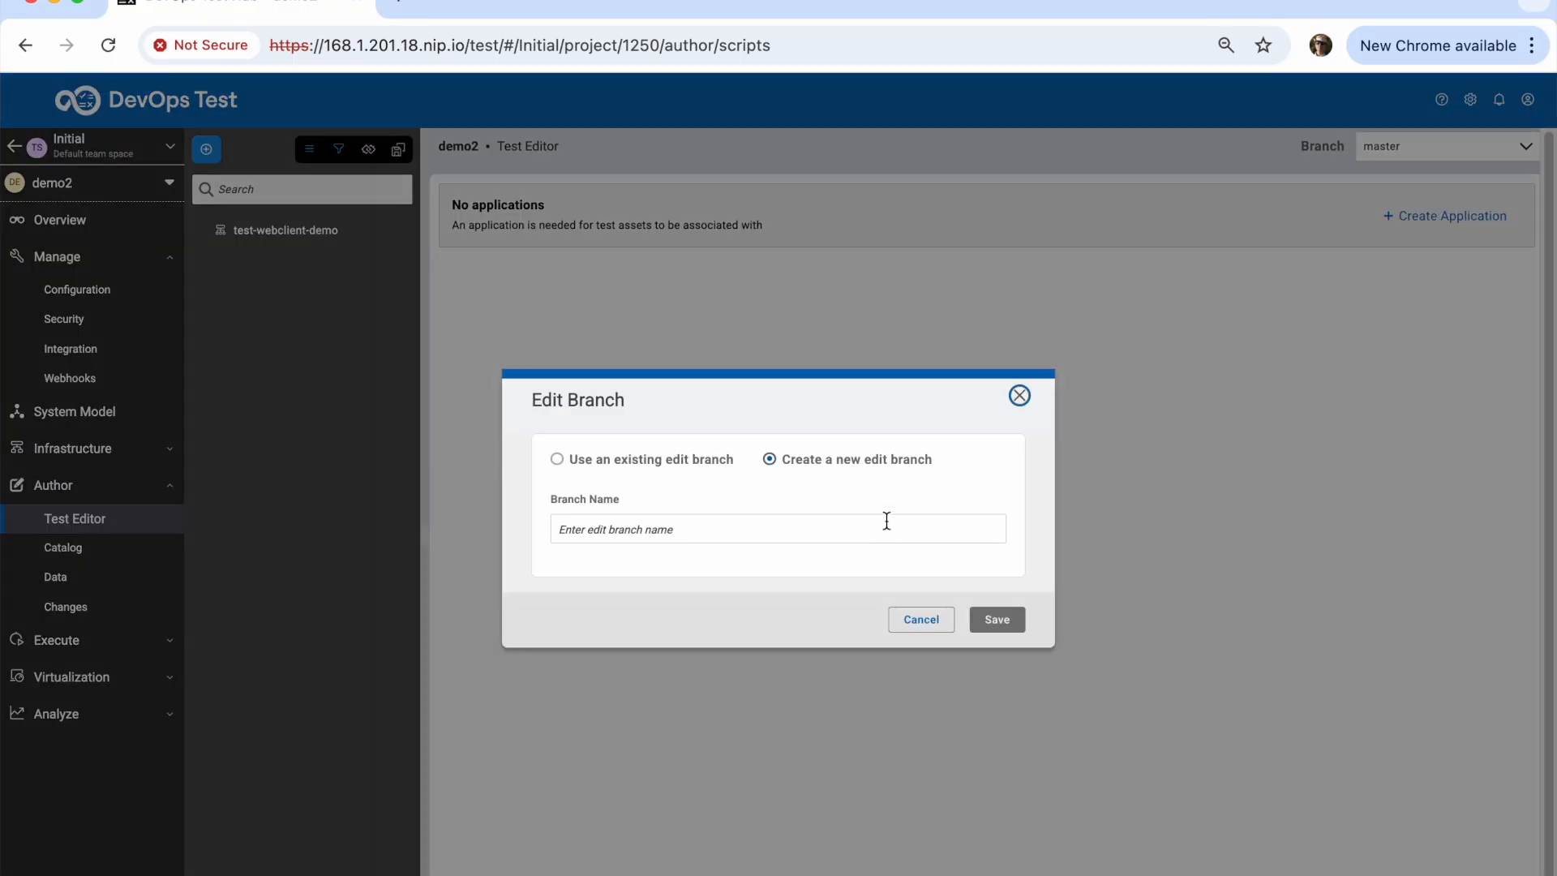
click(713, 529)
text(work_on_)
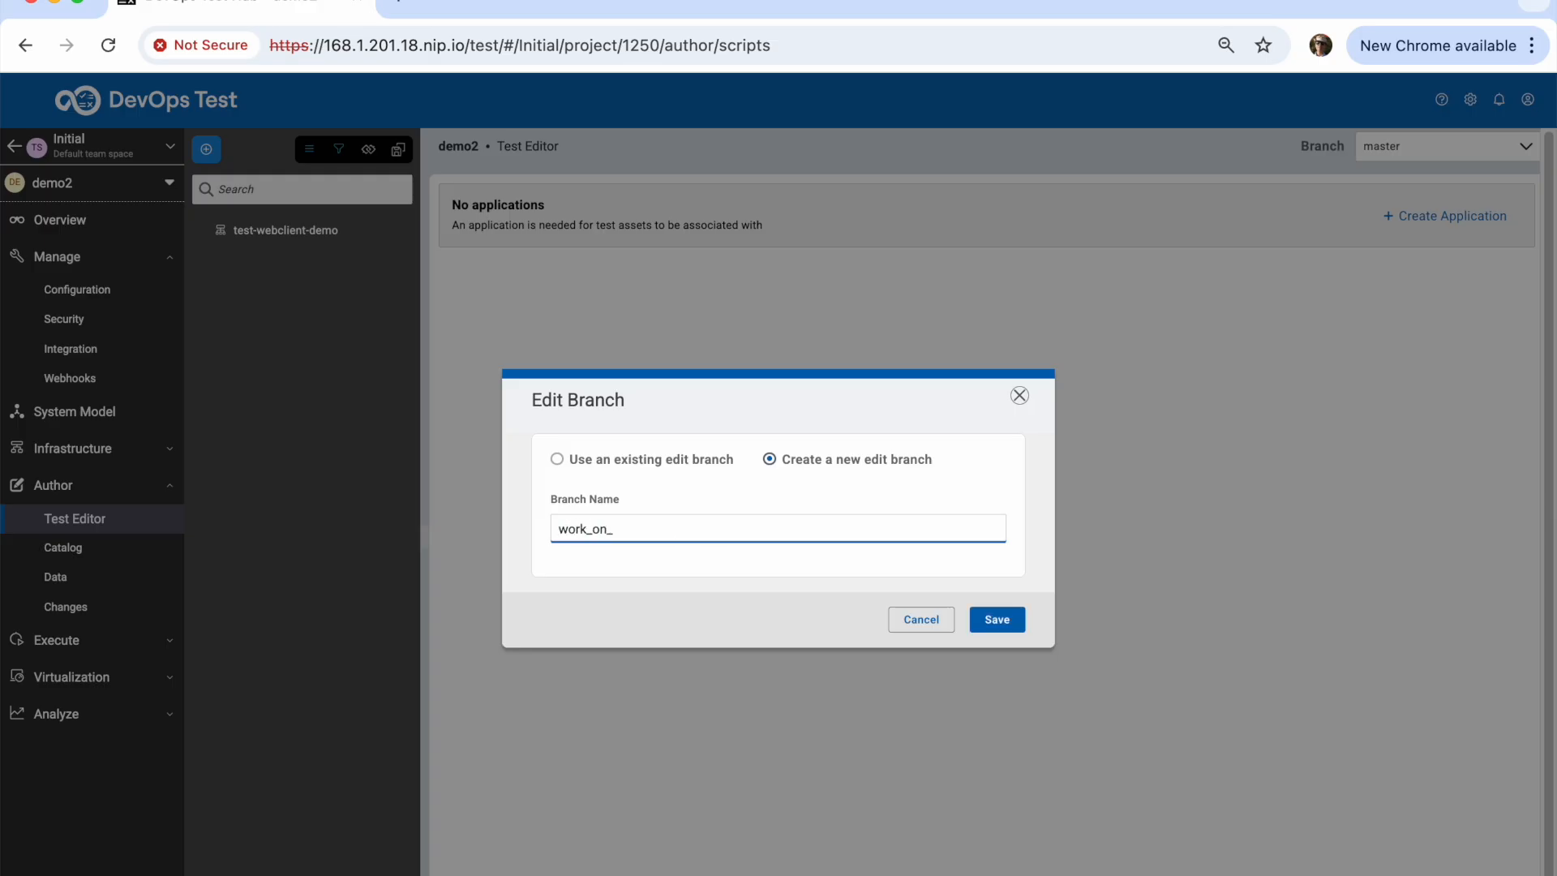
text(recording)
click(1006, 631)
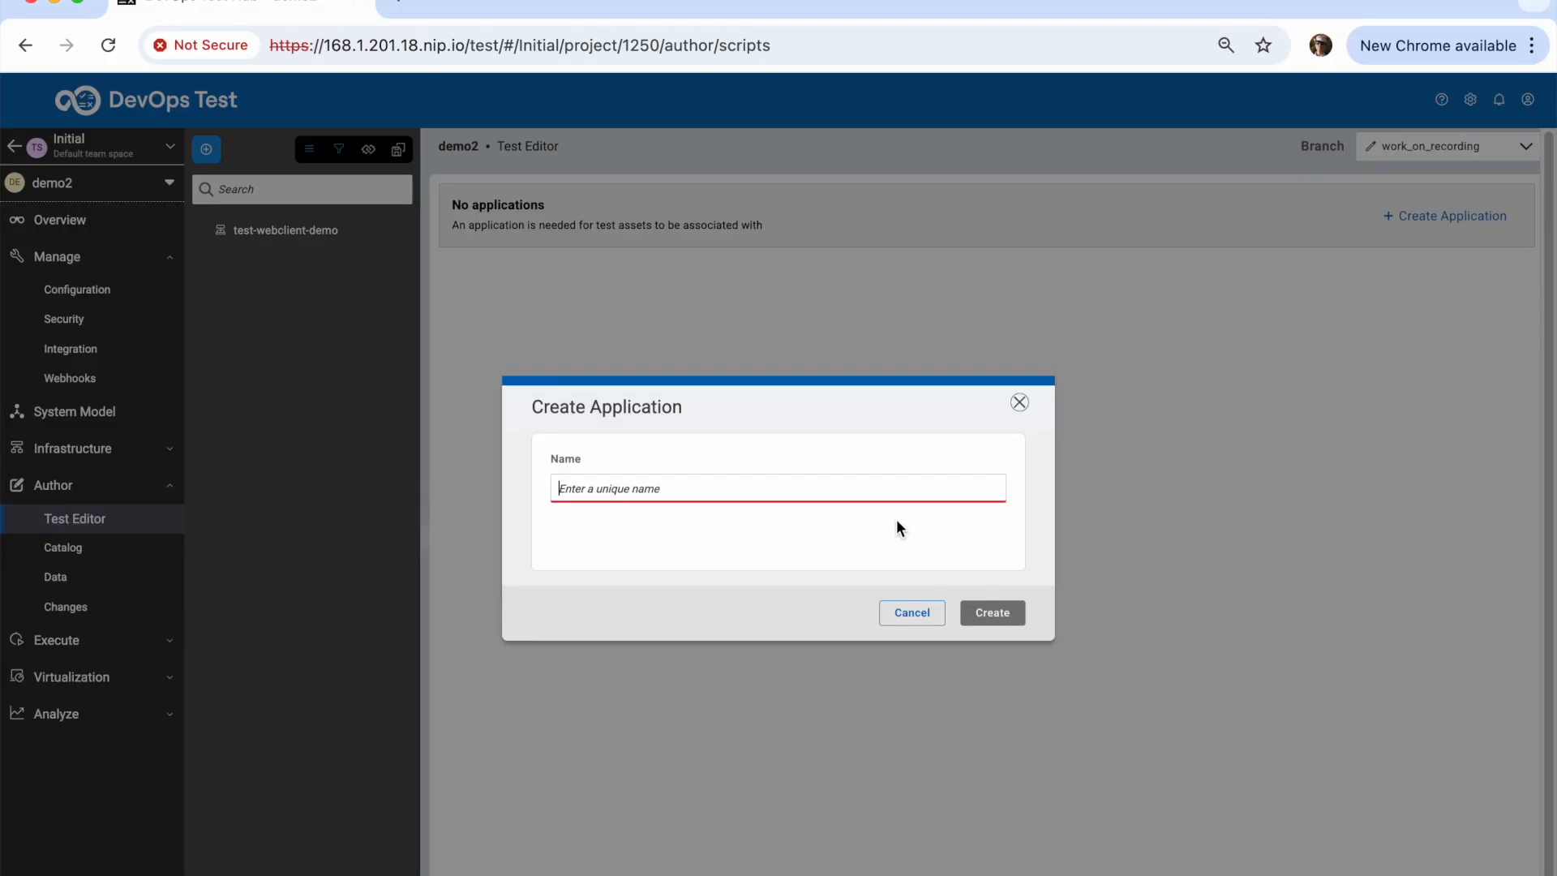
text(JPetStore)
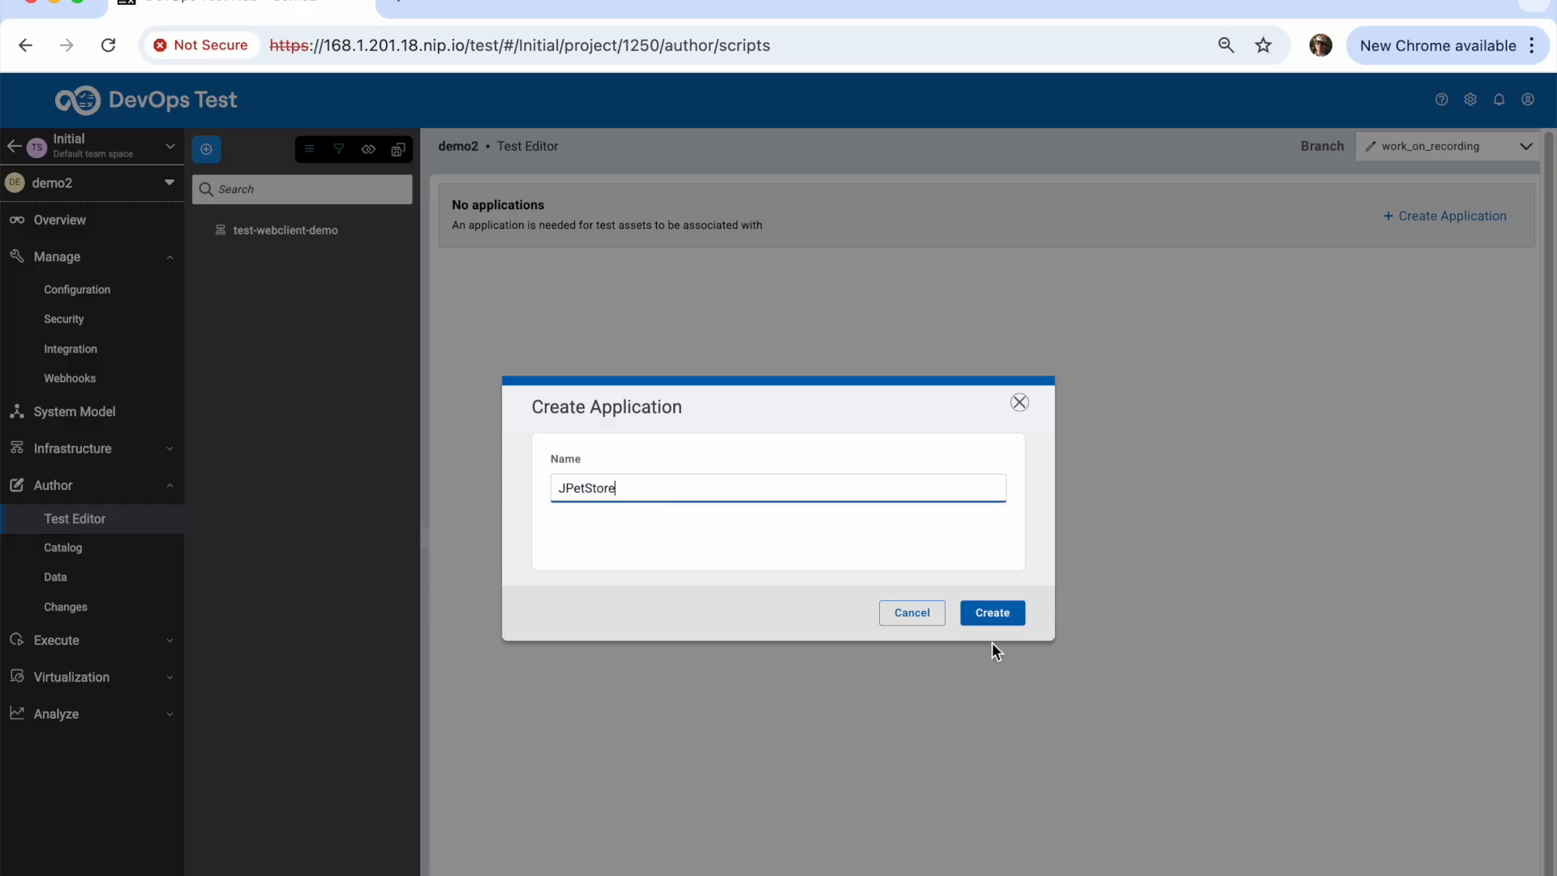
click(994, 616)
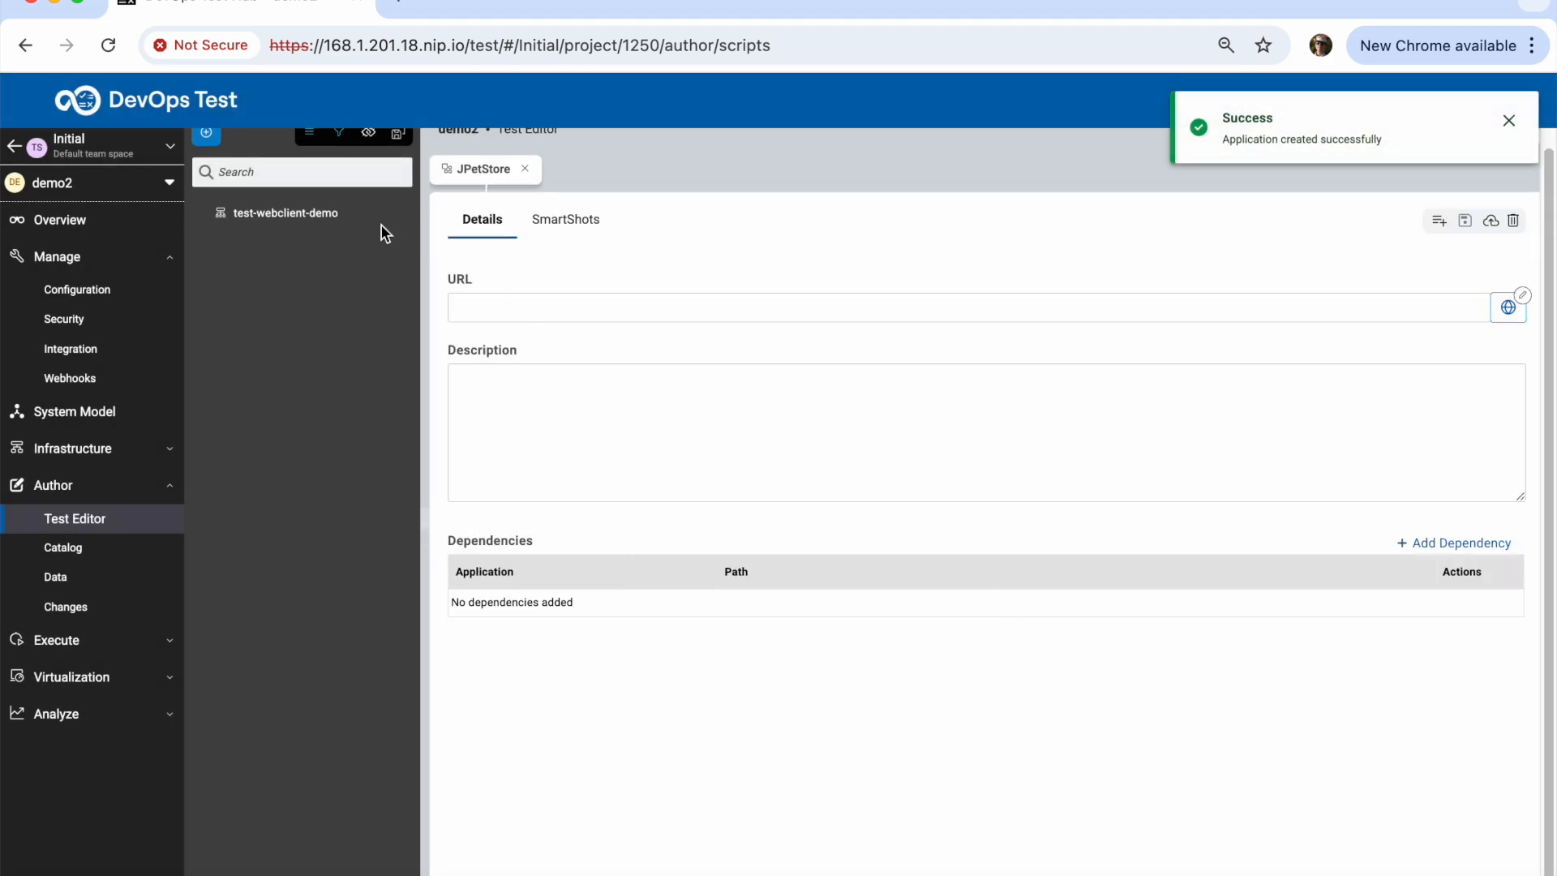
Reload the editor and start a new test under JPetStore named new_user_buy
right_click(271, 238)
click(310, 304)
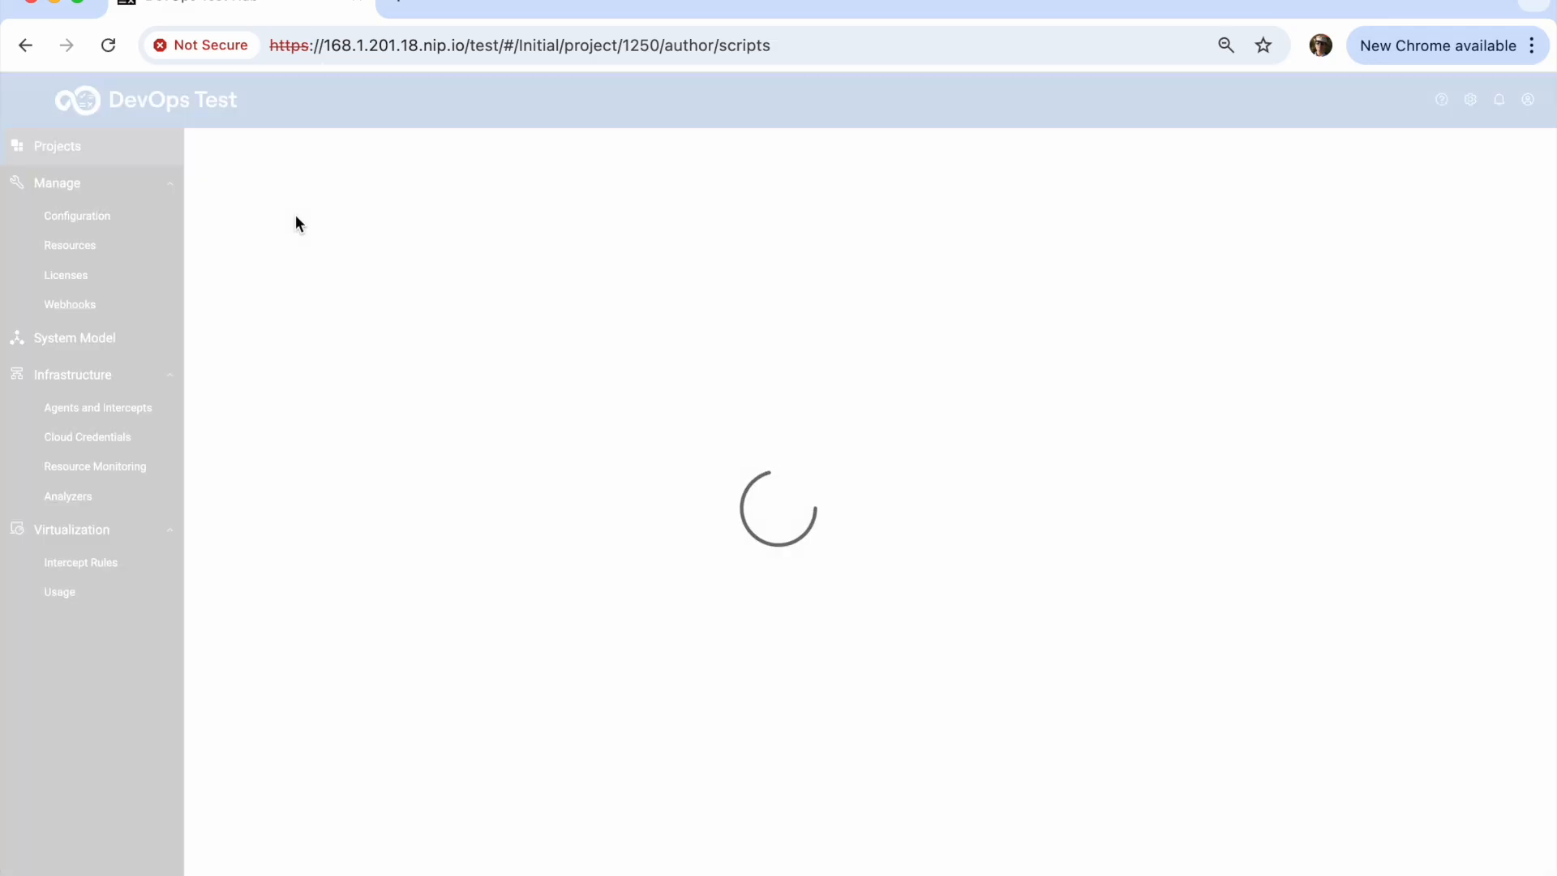
right_click(275, 240)
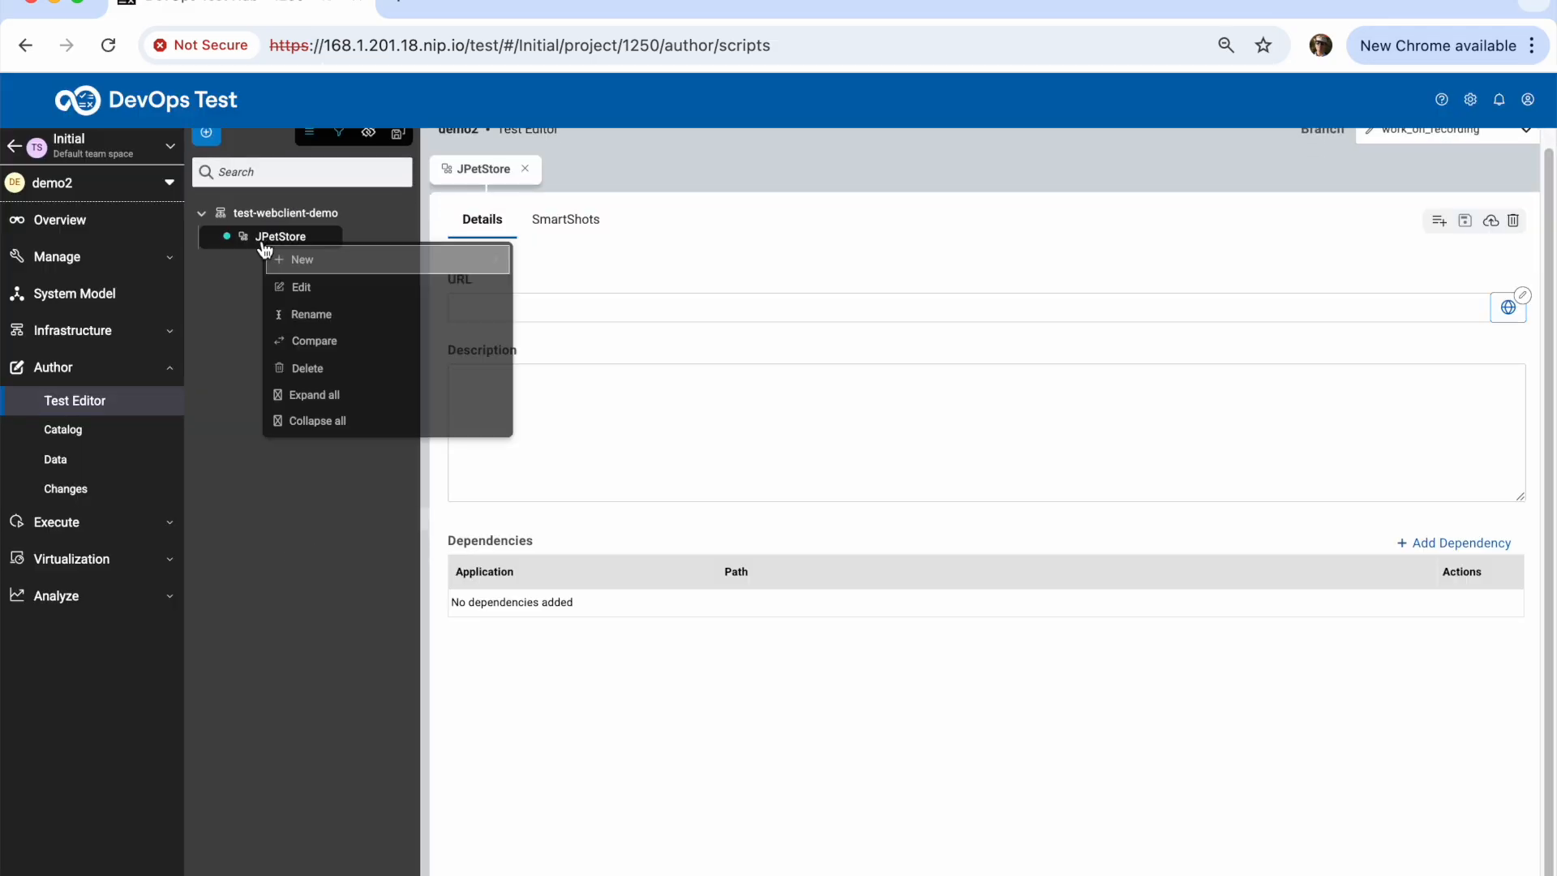
mouse_move(324, 256)
click(595, 268)
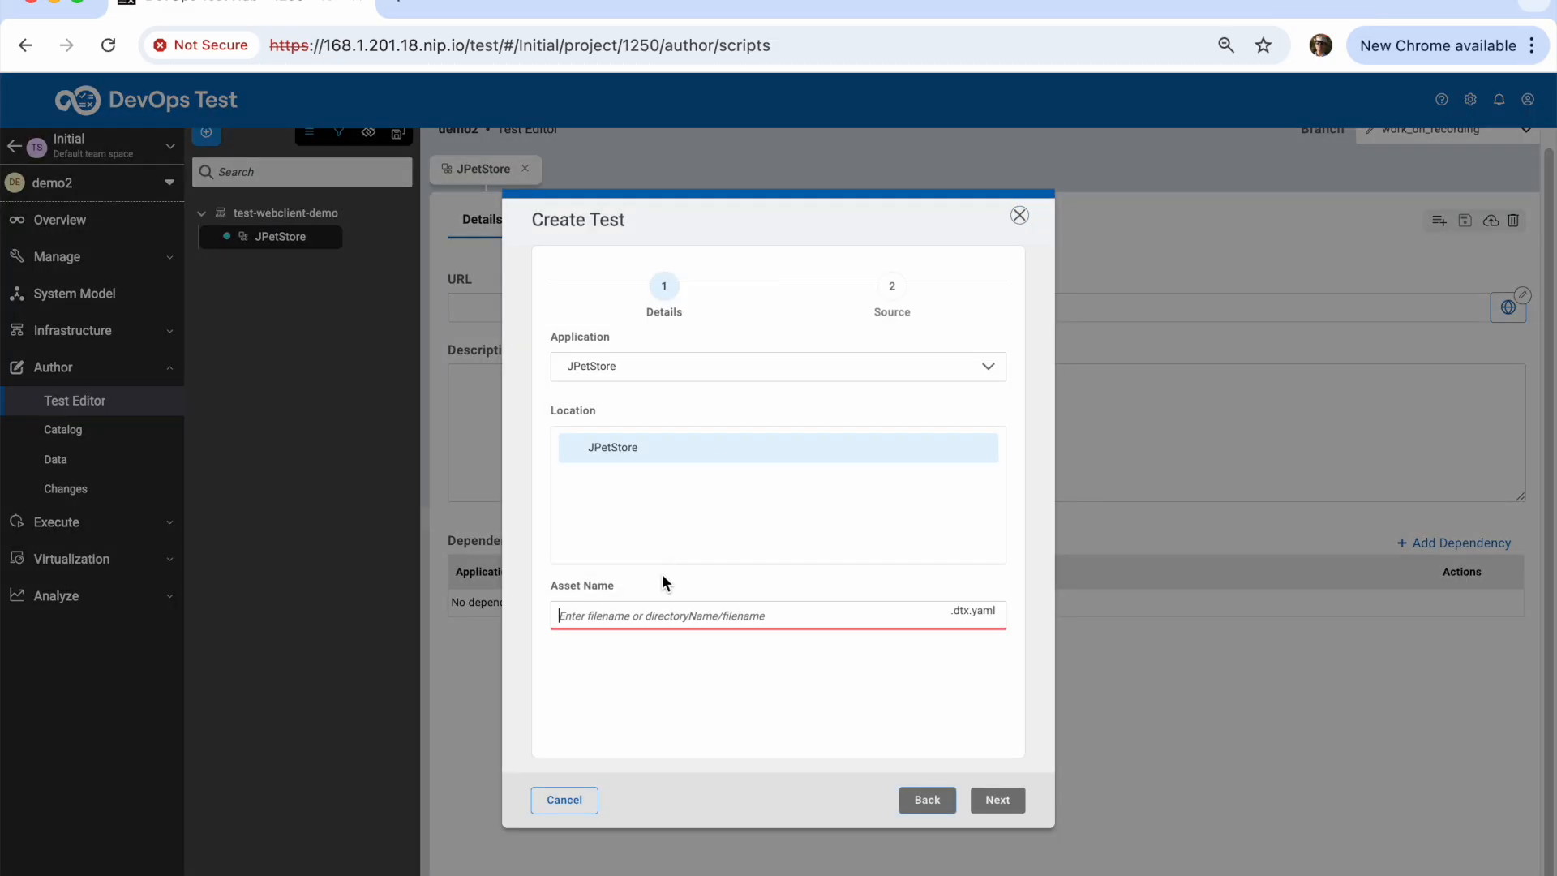
text(new_us)
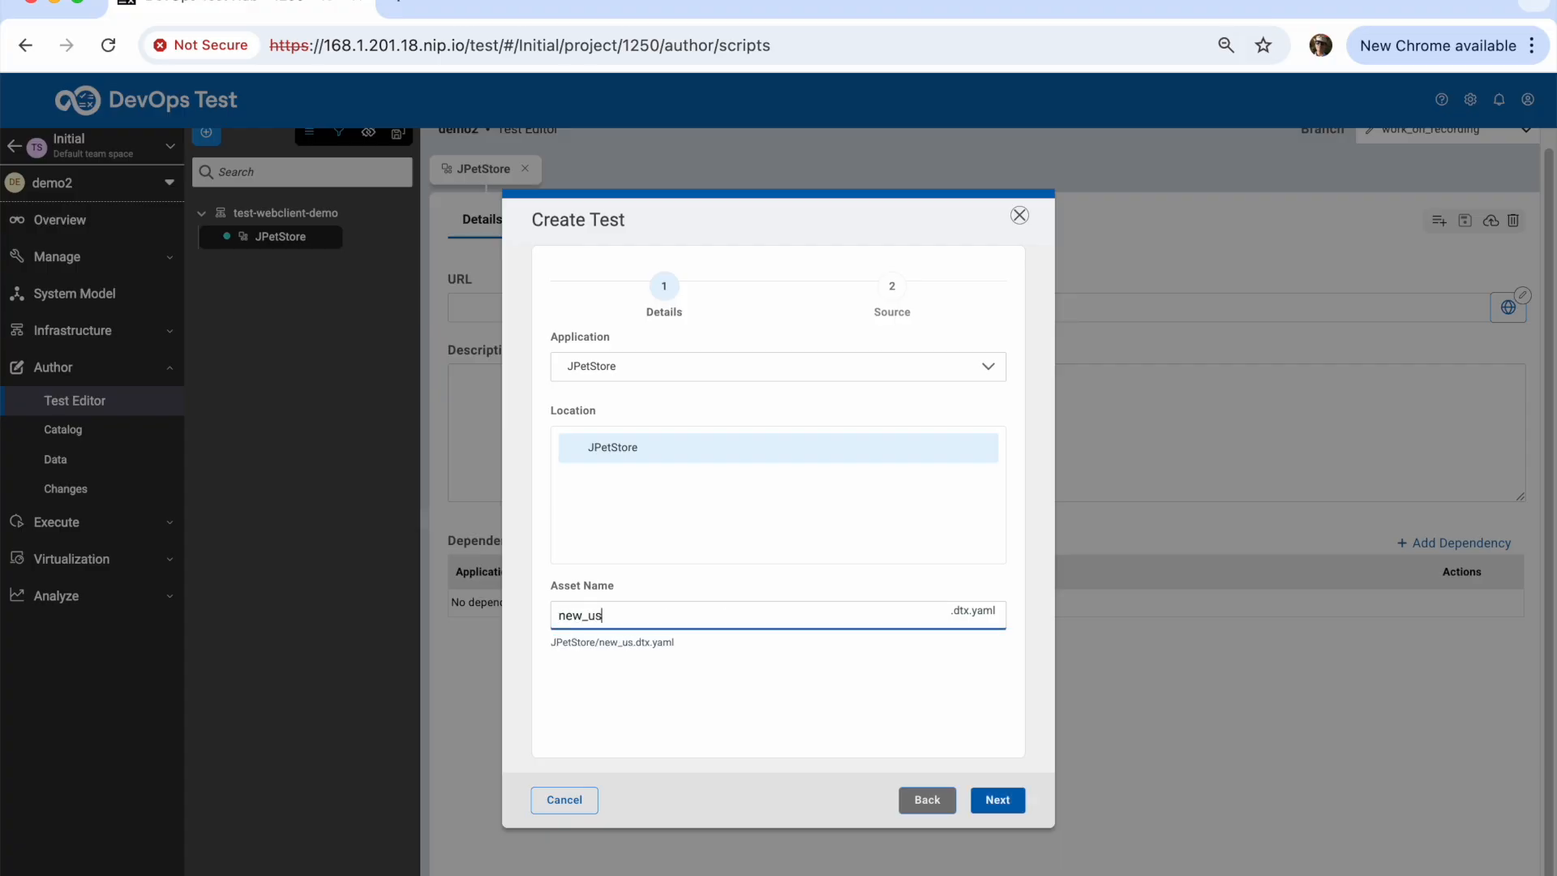
text(er_buy)
Set the test to be created by recording in Firefox and launch the recording
click(985, 800)
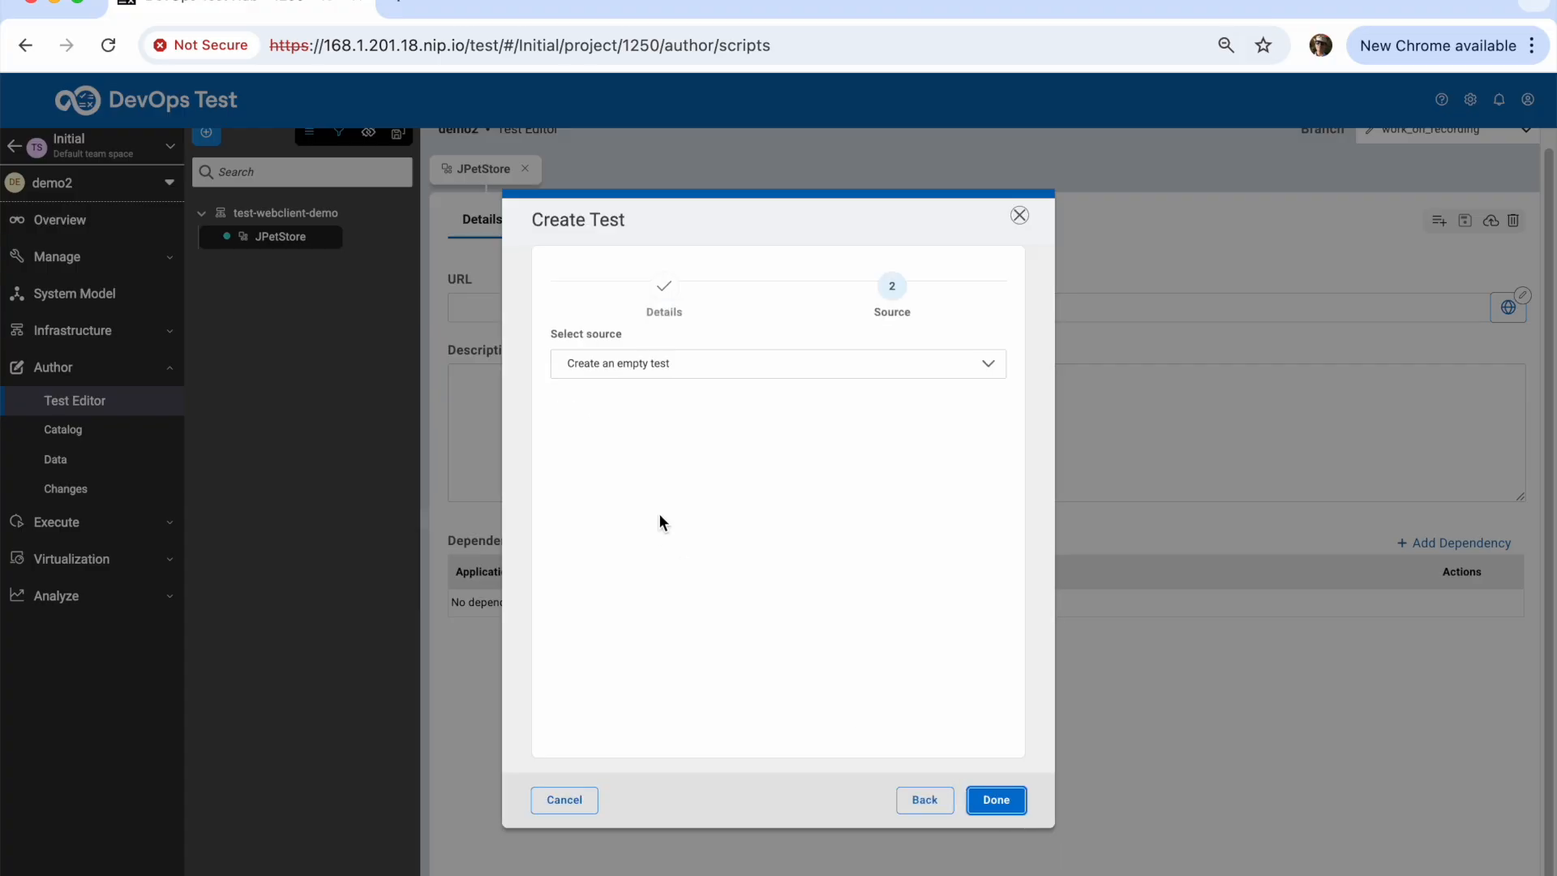
click(953, 373)
click(911, 432)
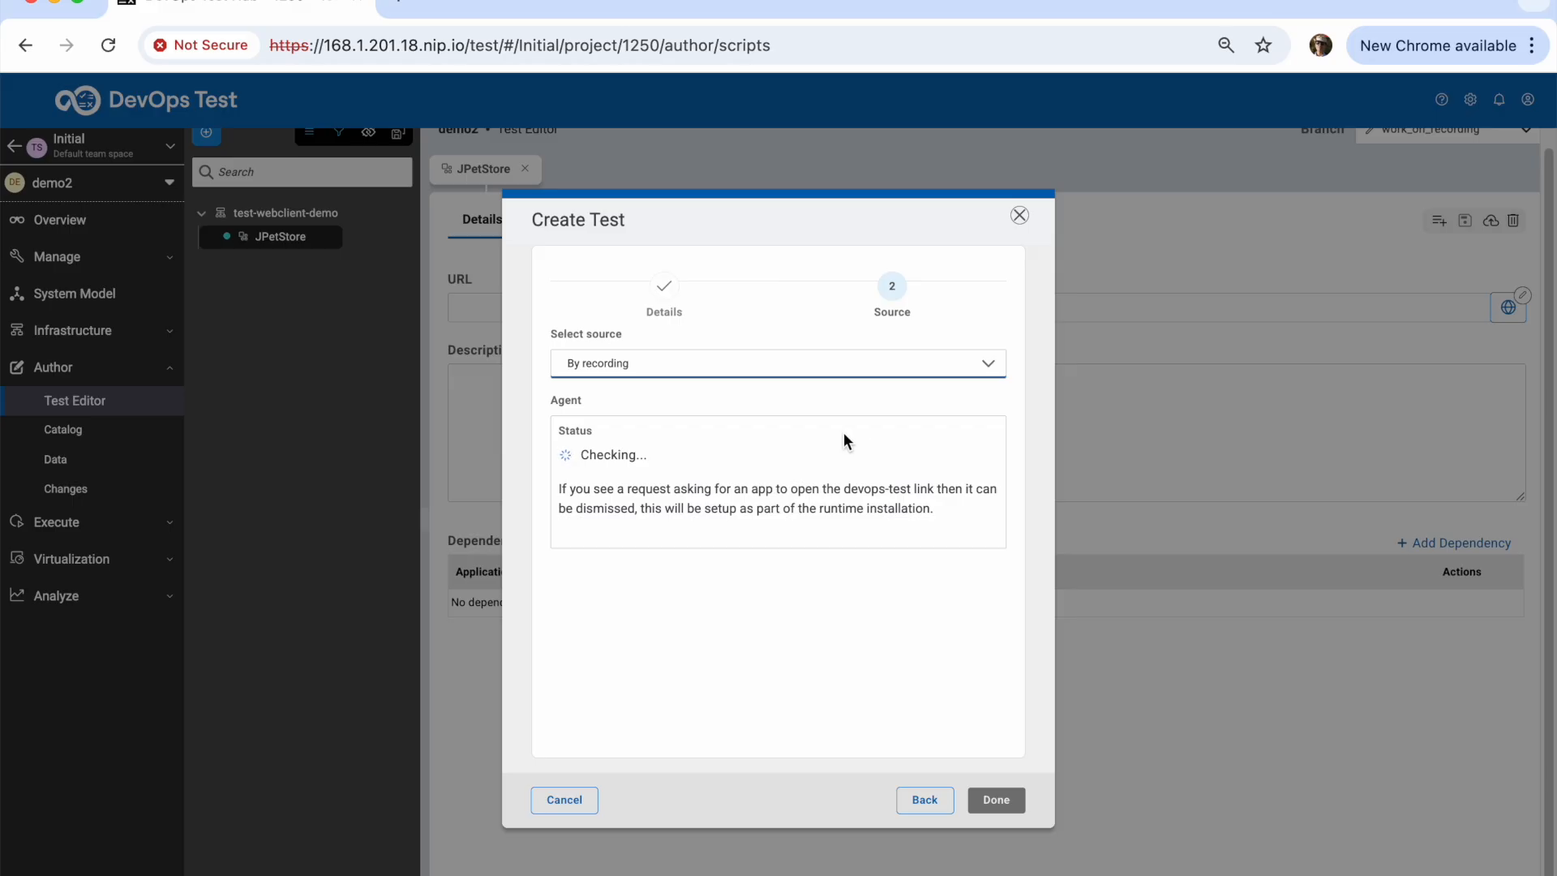
click(755, 565)
click(618, 699)
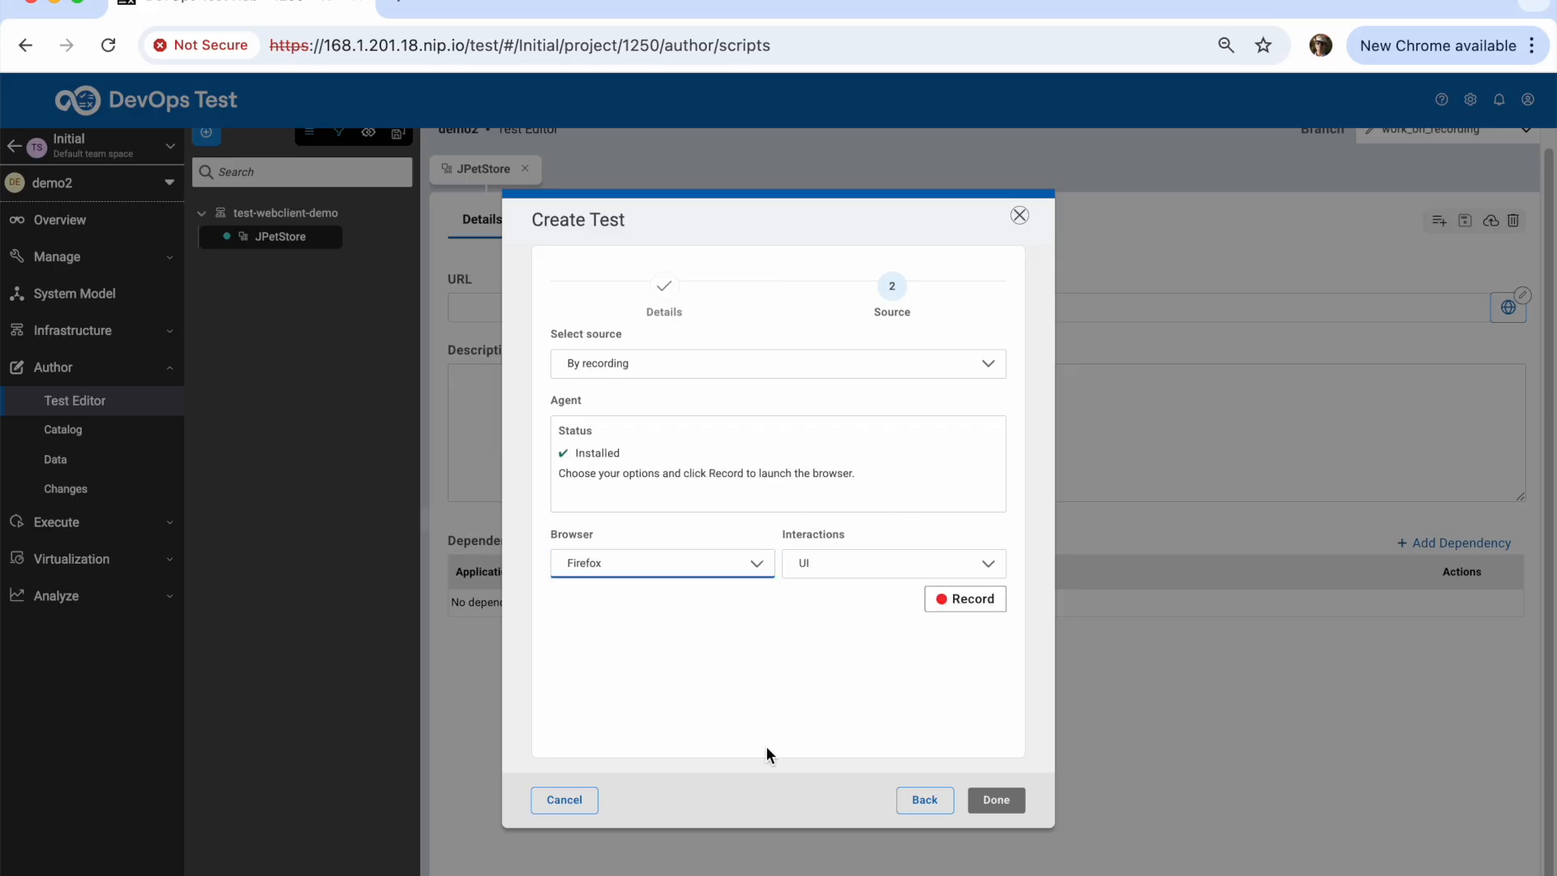
click(971, 600)
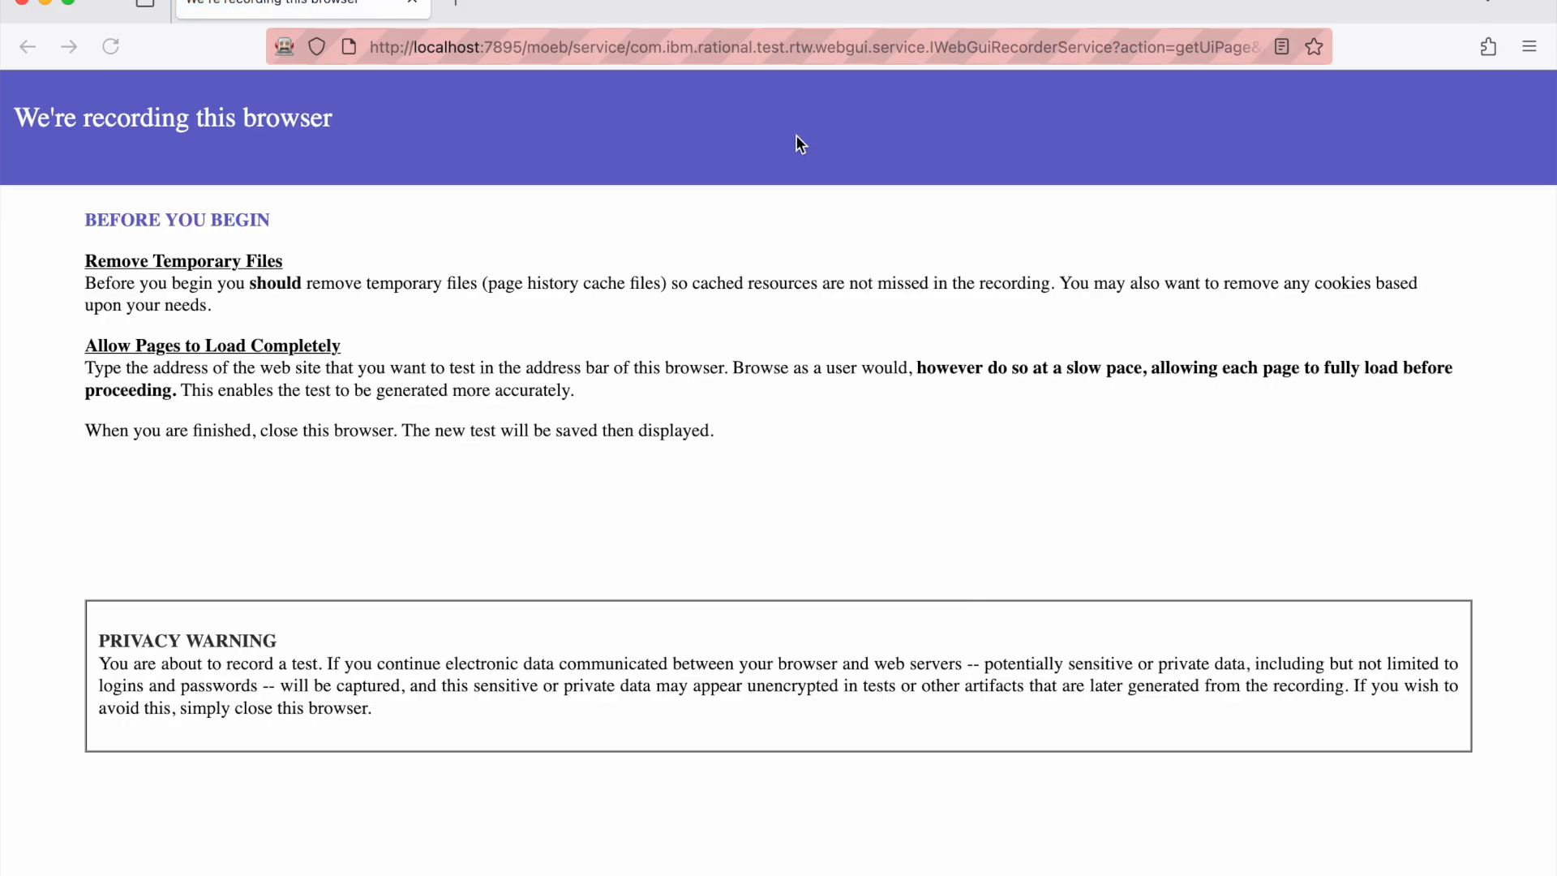
Load the pasted JPetStore URL, go to Sign In, then choose Register Now
click(748, 49)
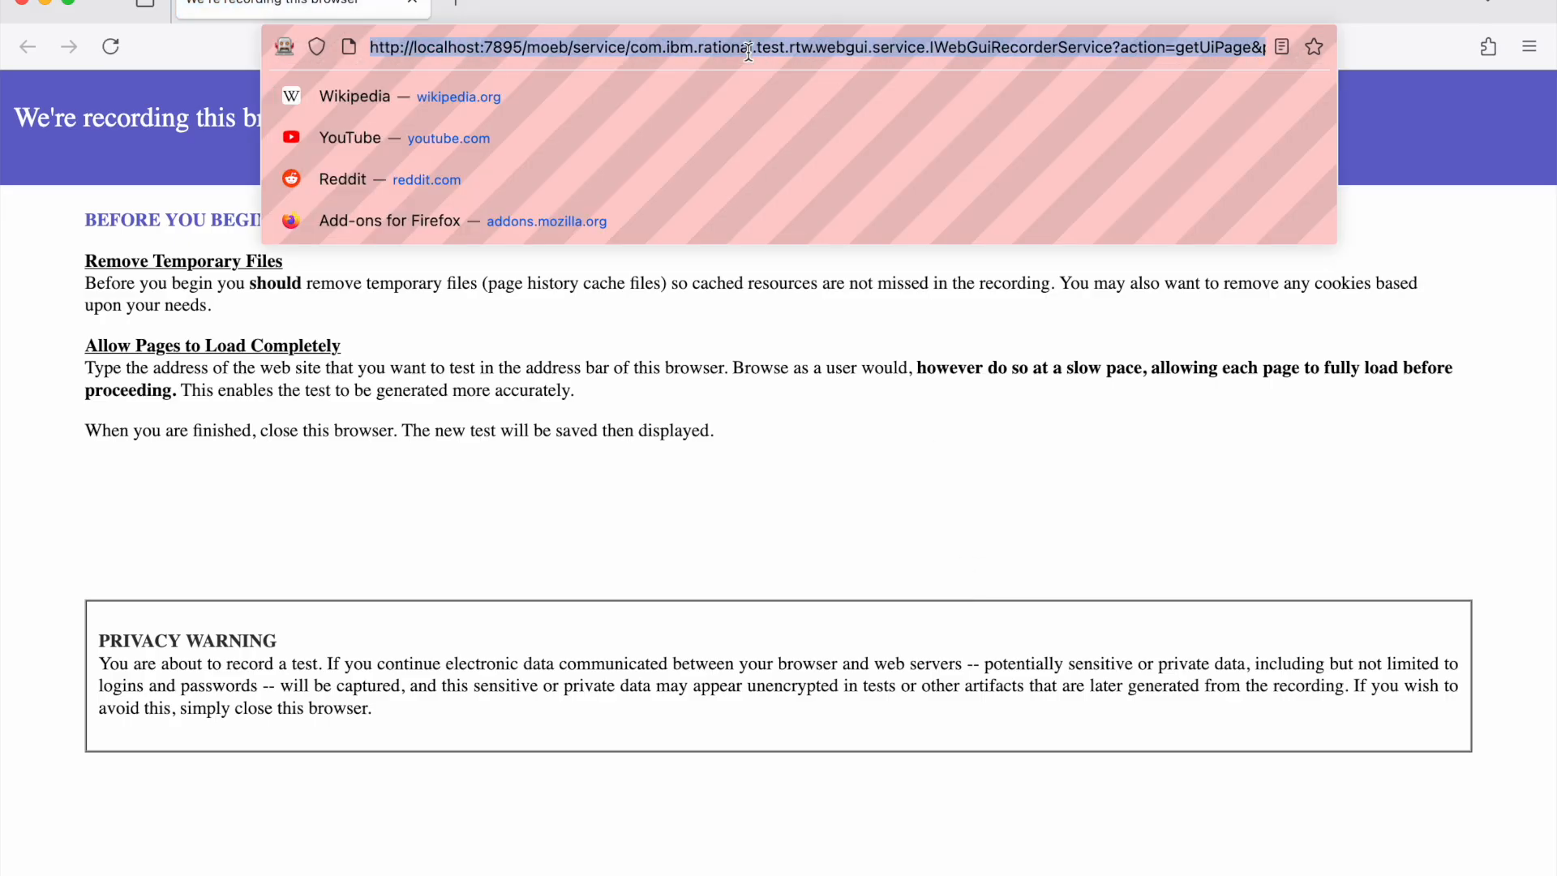
text(http://168.1.201.25:7080/JPetStore)
key(Return)
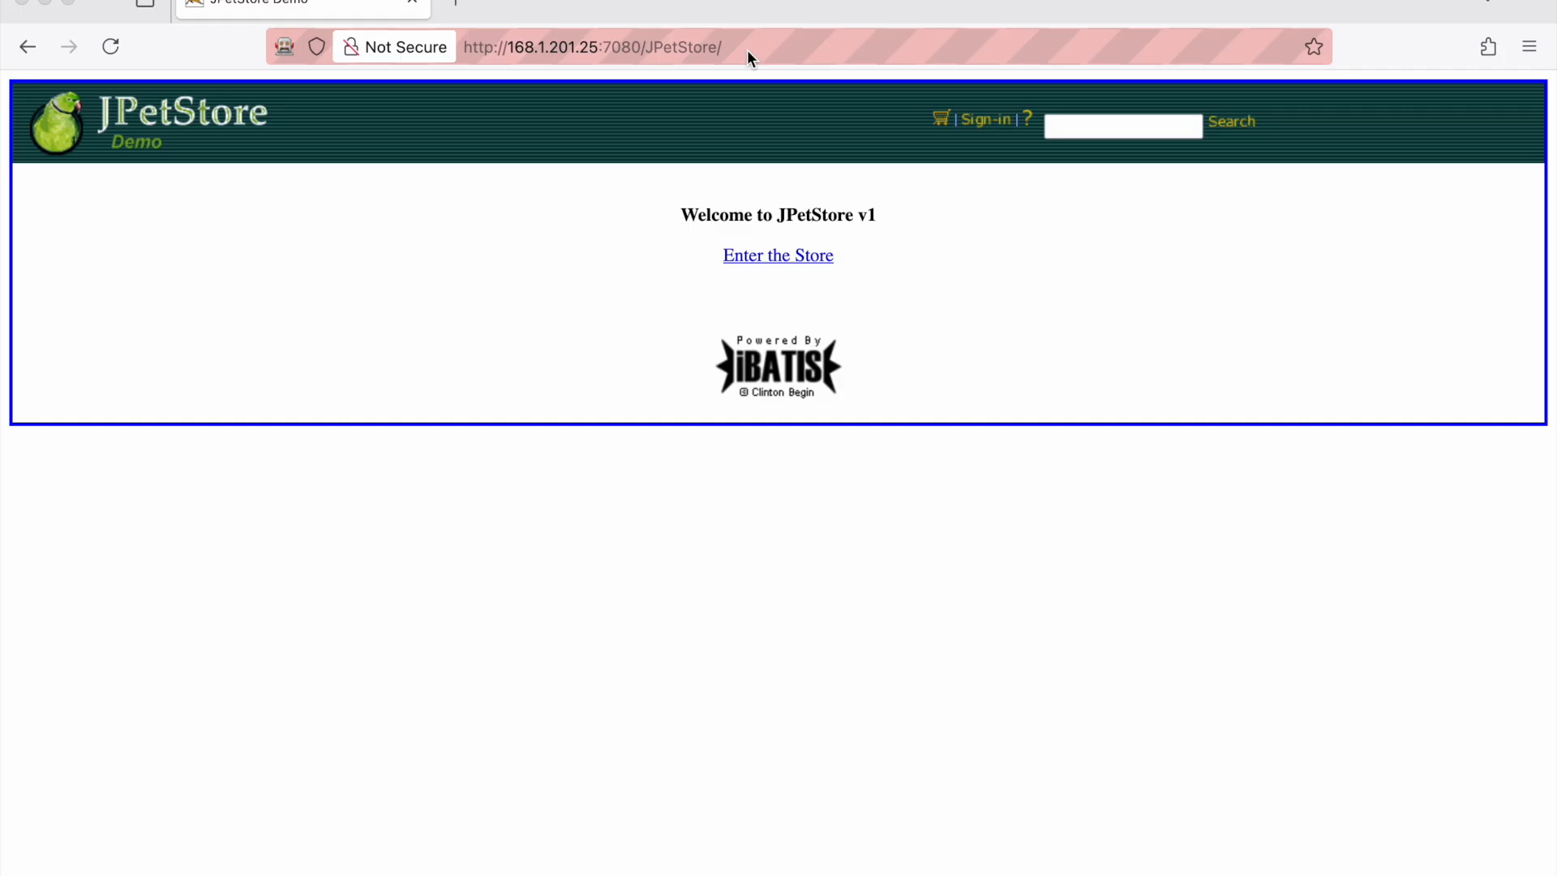
click(985, 116)
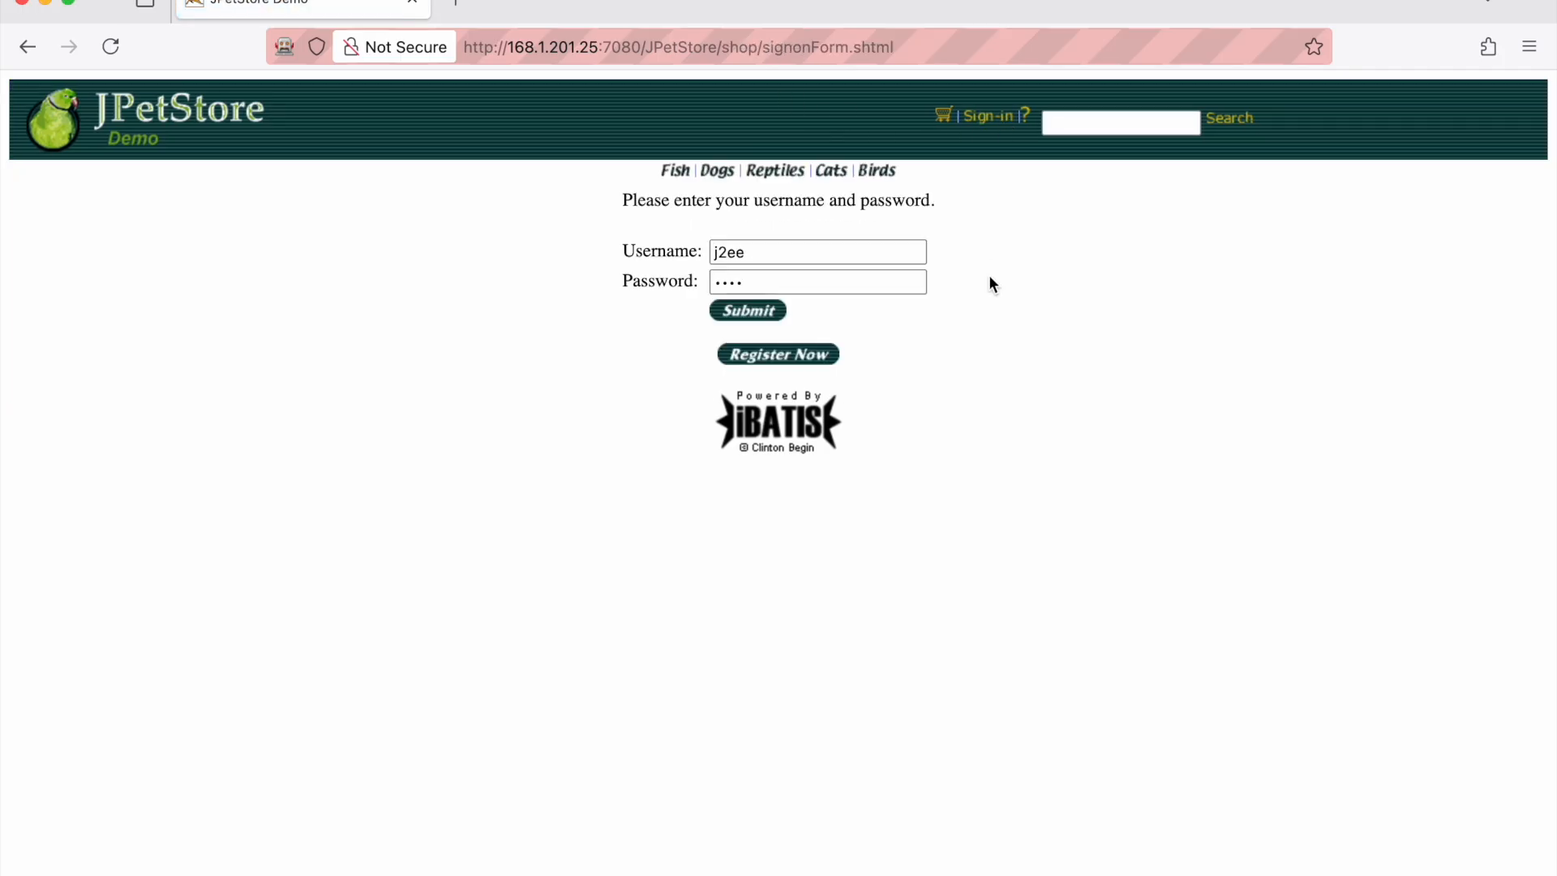
click(794, 361)
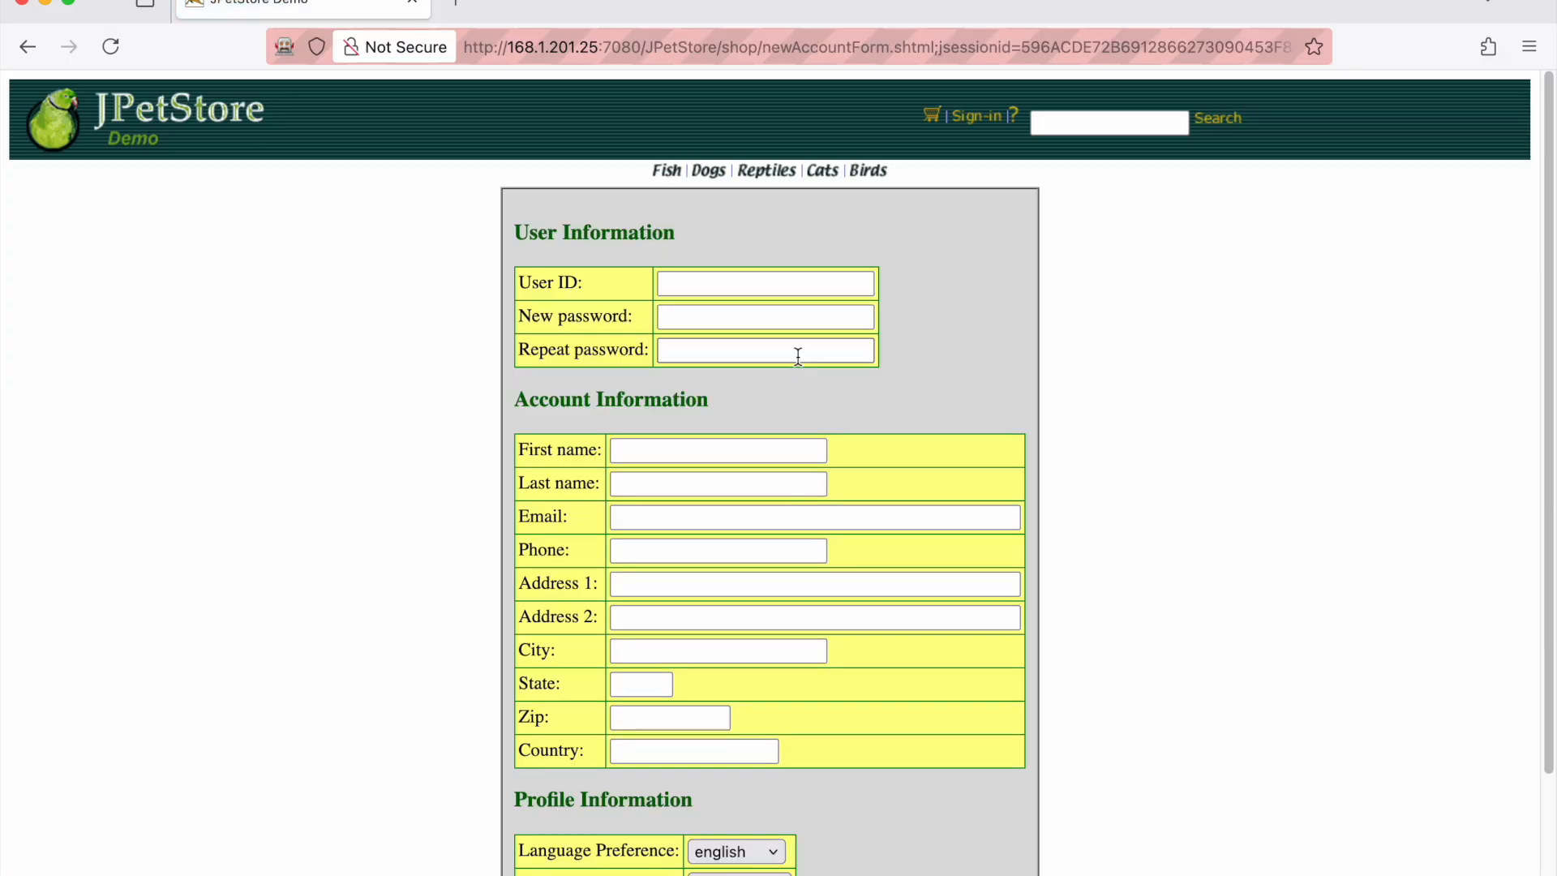
Enter the new user ID, the password twice, and the user's first and last name
click(797, 284)
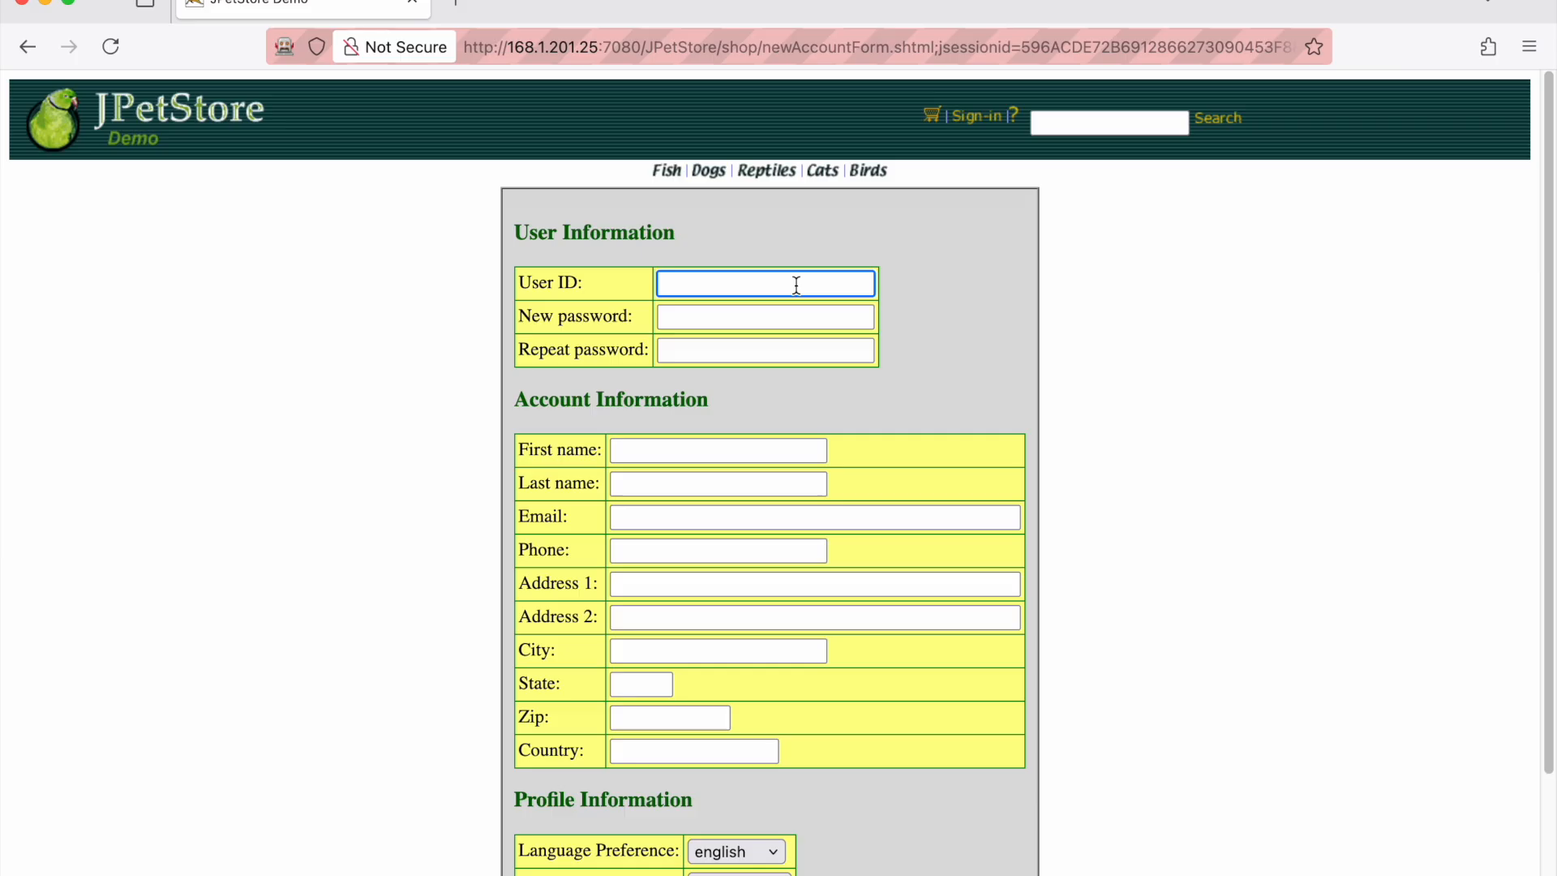
text(abcde1)
key(Tab)
text(••••••)
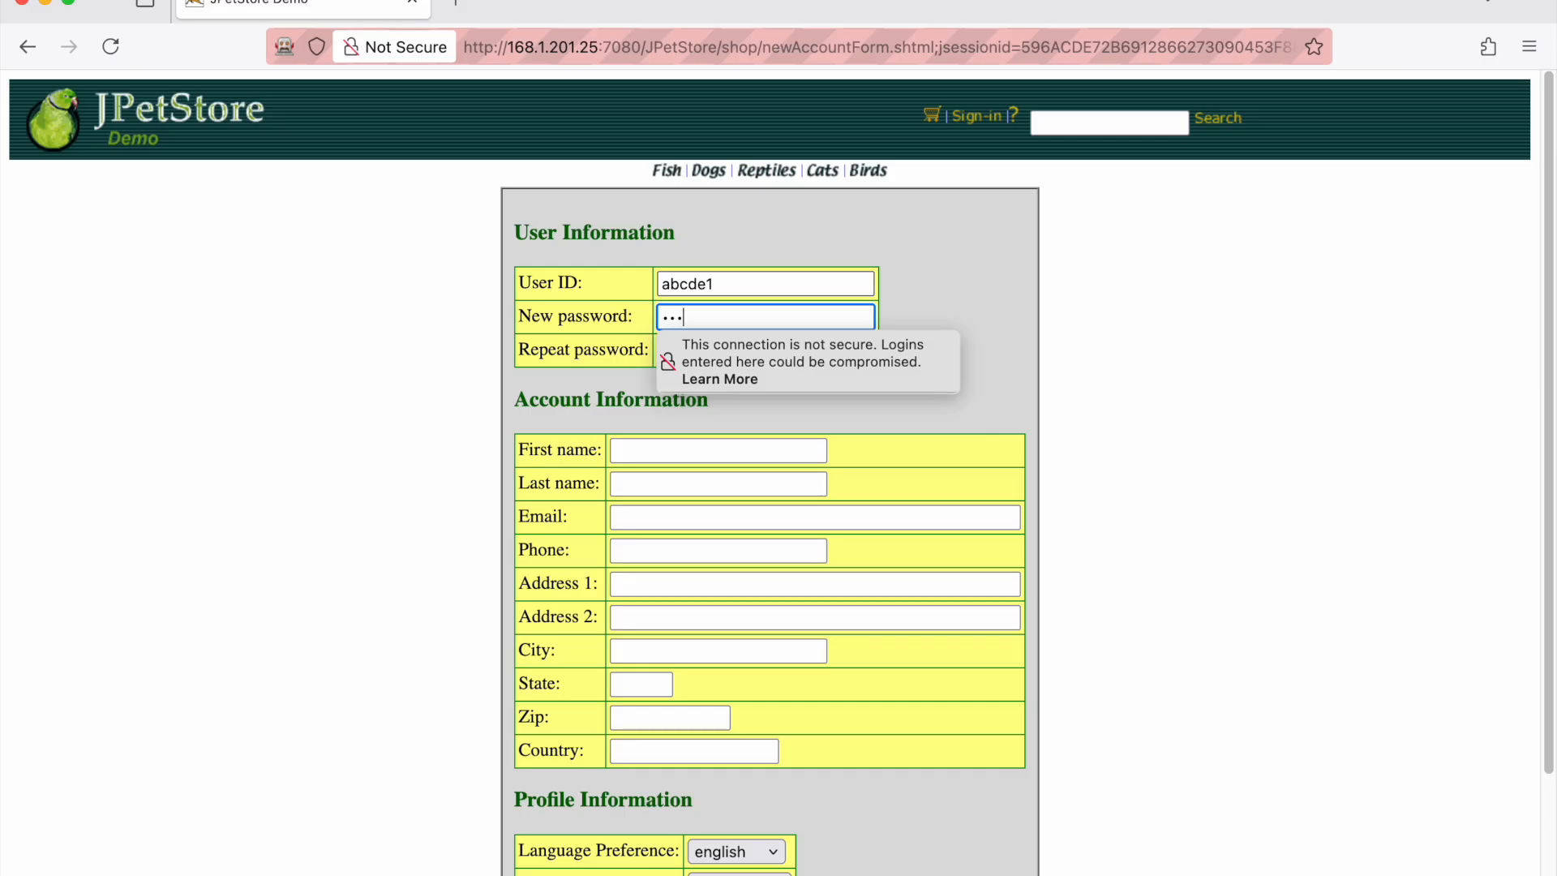
key(Tab)
text(••••••)
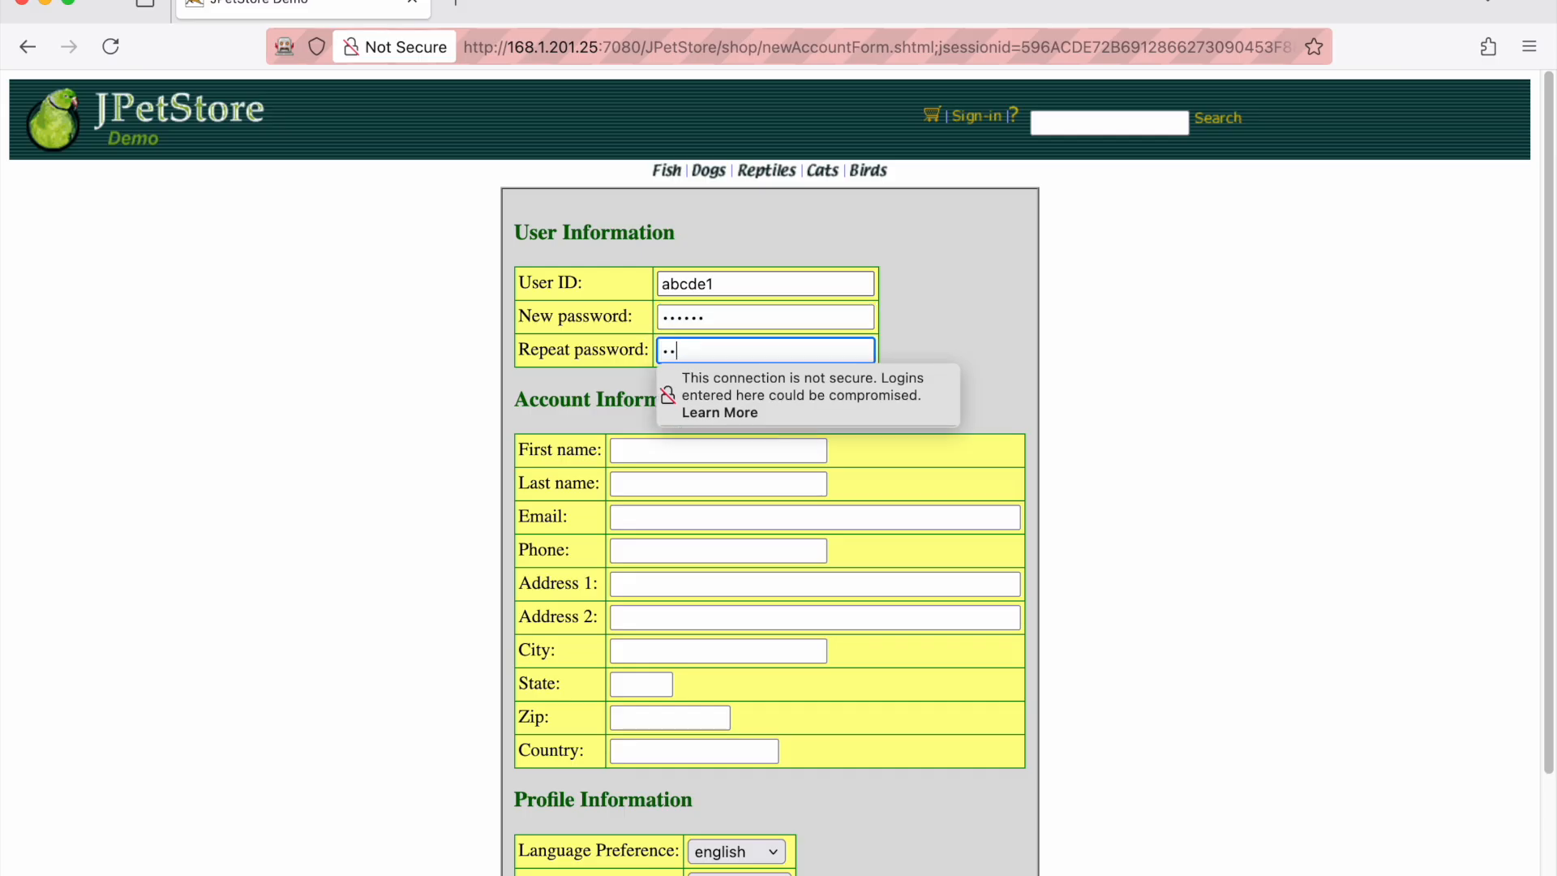
key(Tab)
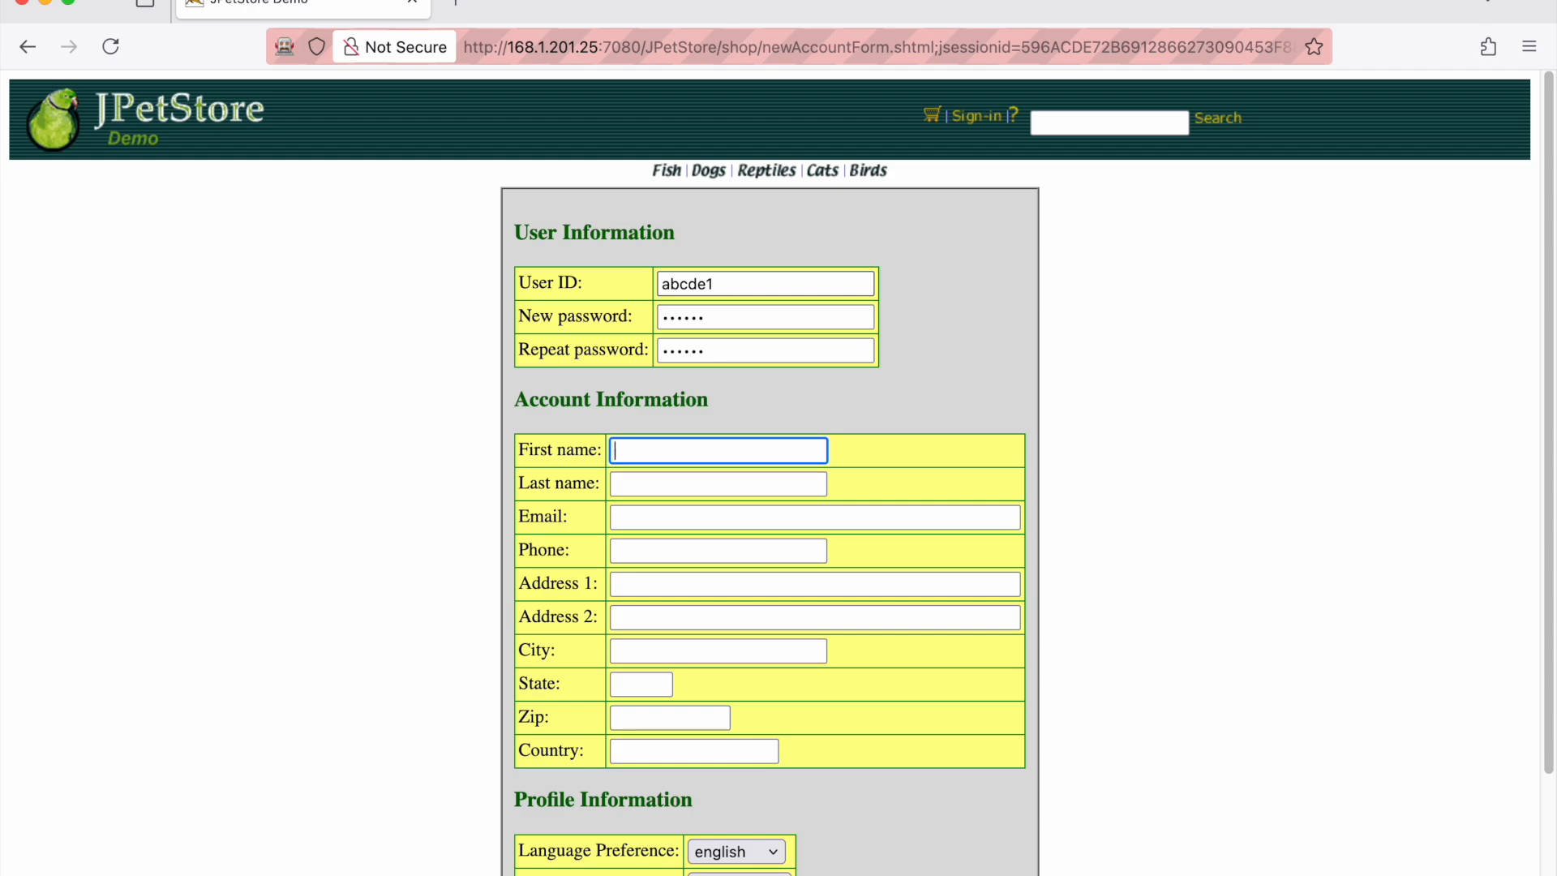
text(Abc)
key(Tab)
text(Delta)
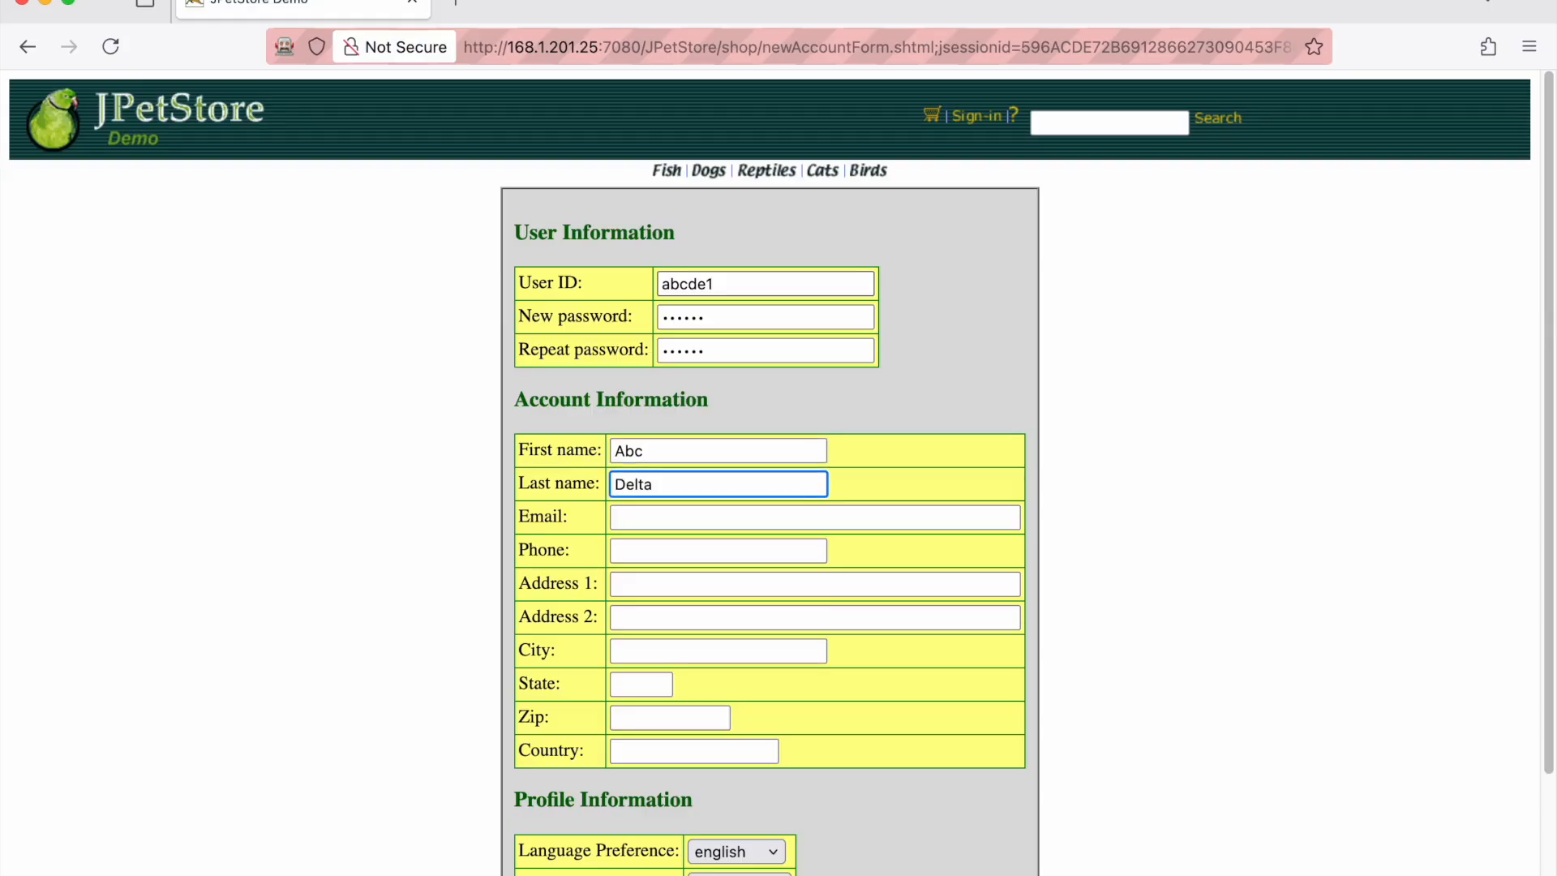
Fill in the e-mail, phone number and full postal address, correcting the zip code
key(Tab)
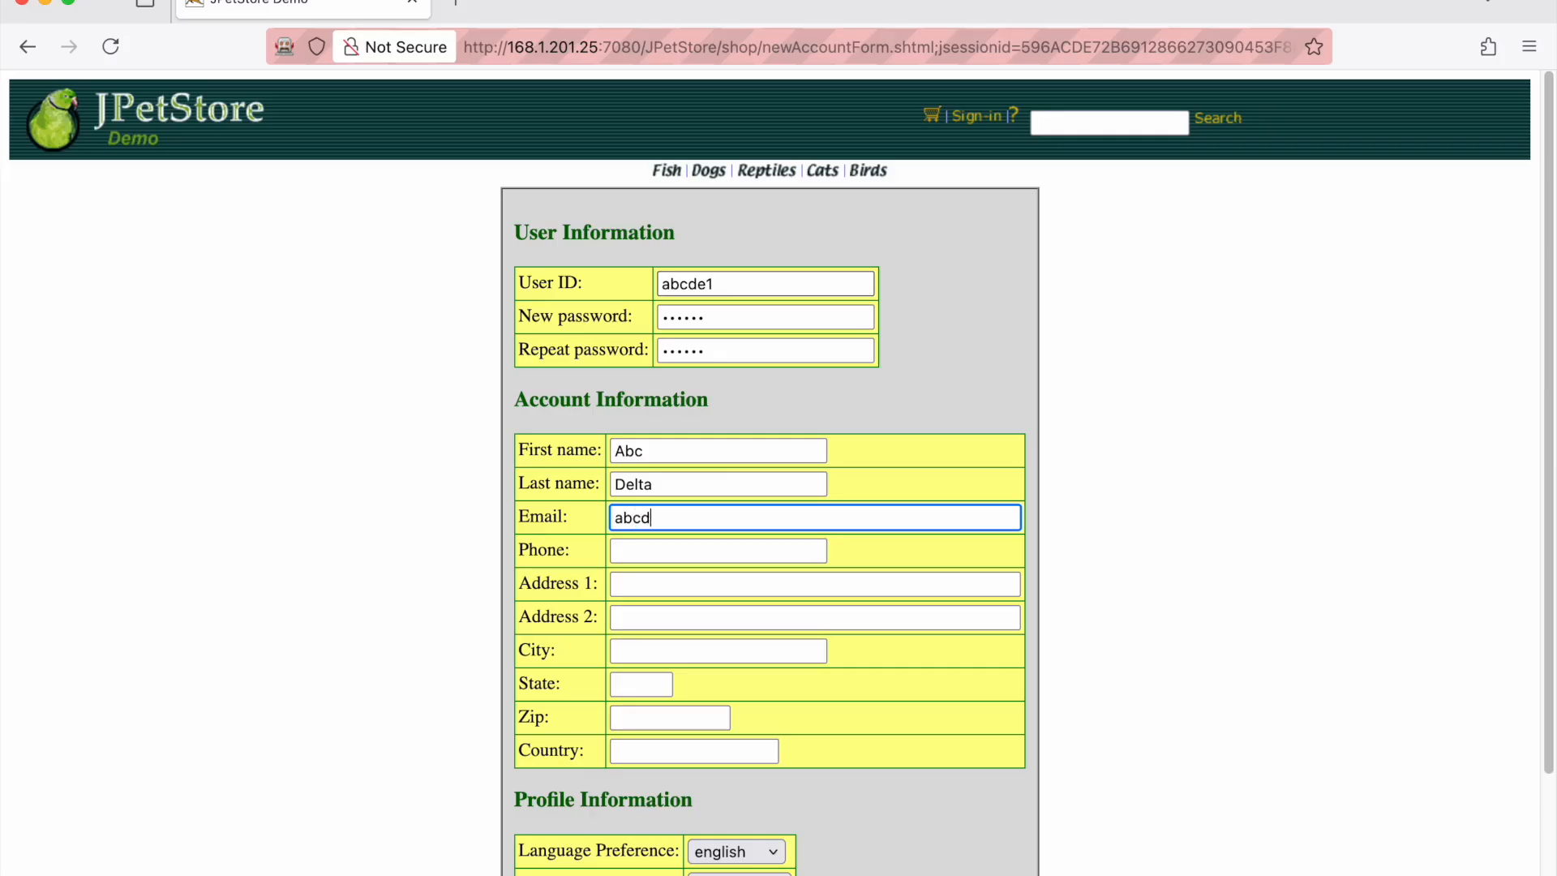
key(Tab)
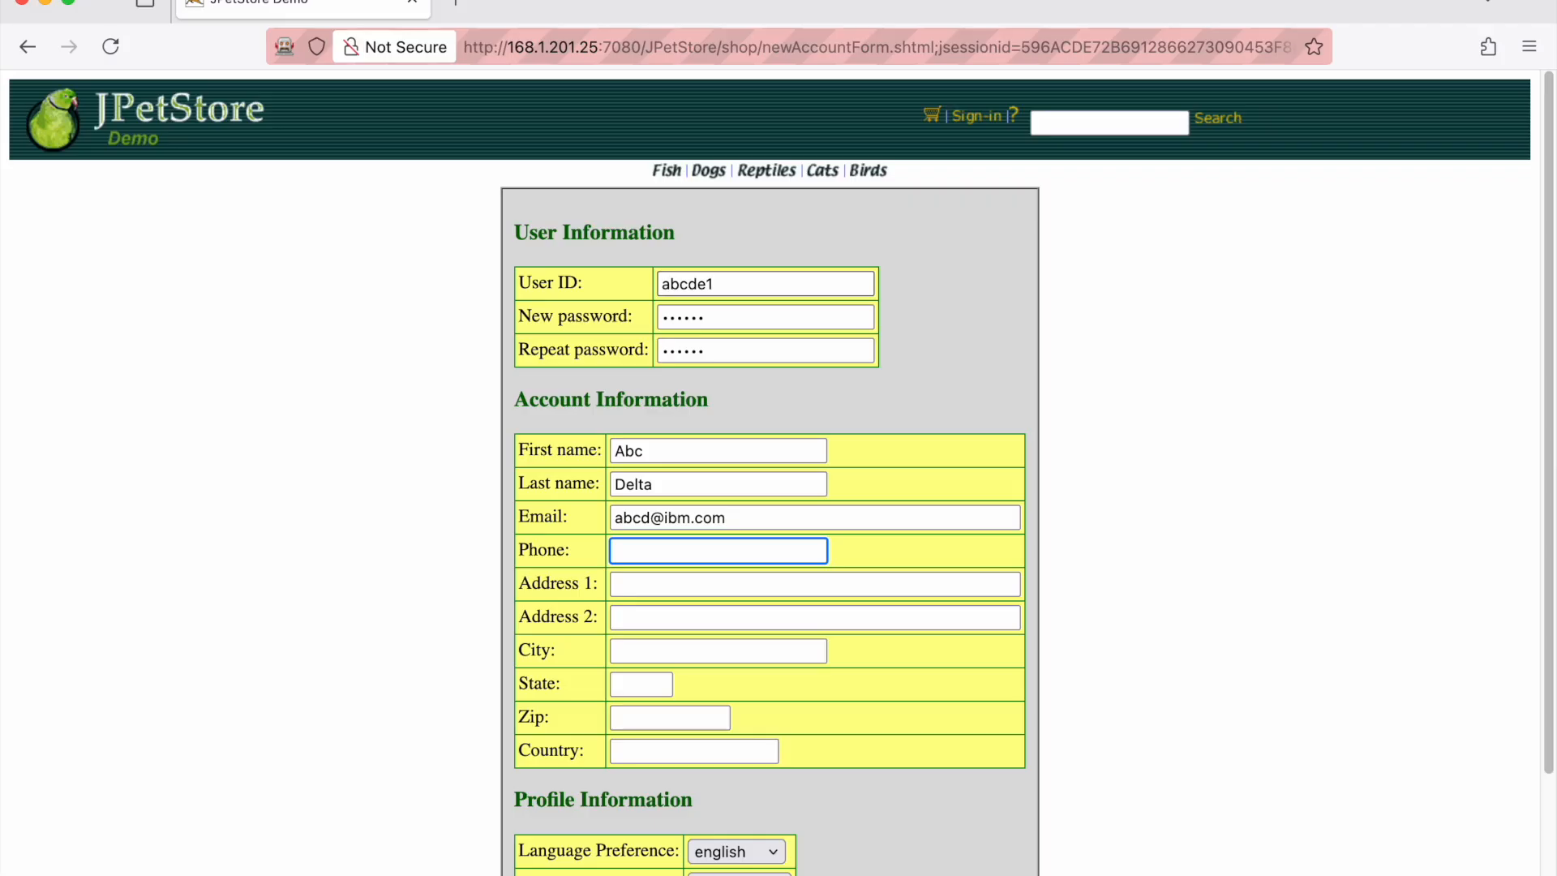
key(Tab)
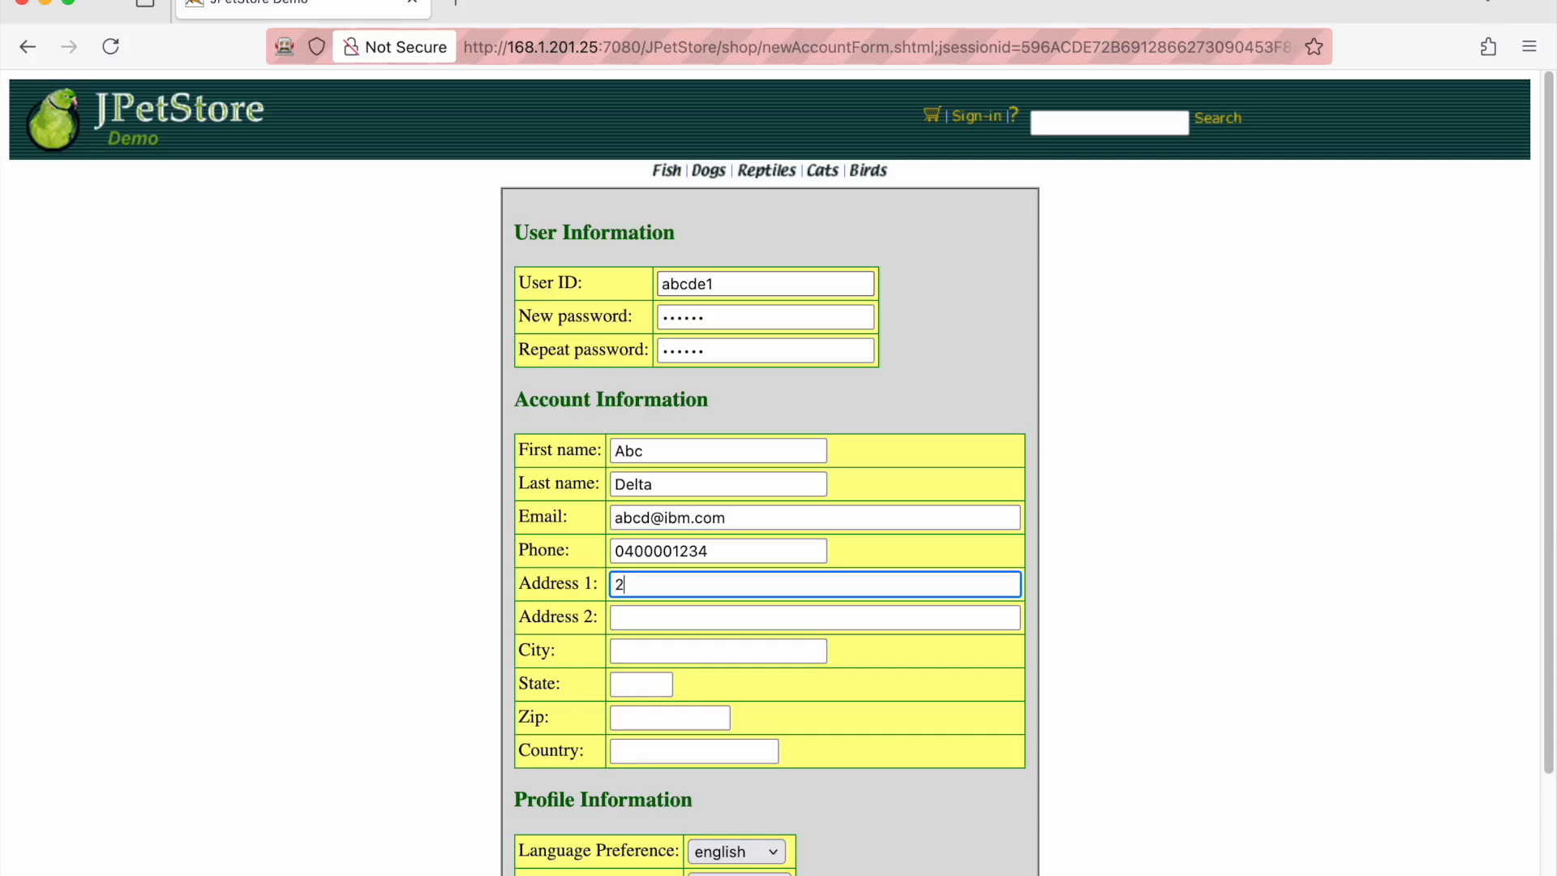
key(Tab)
key(Tab)
text(Sydney)
key(Tab)
text(N)
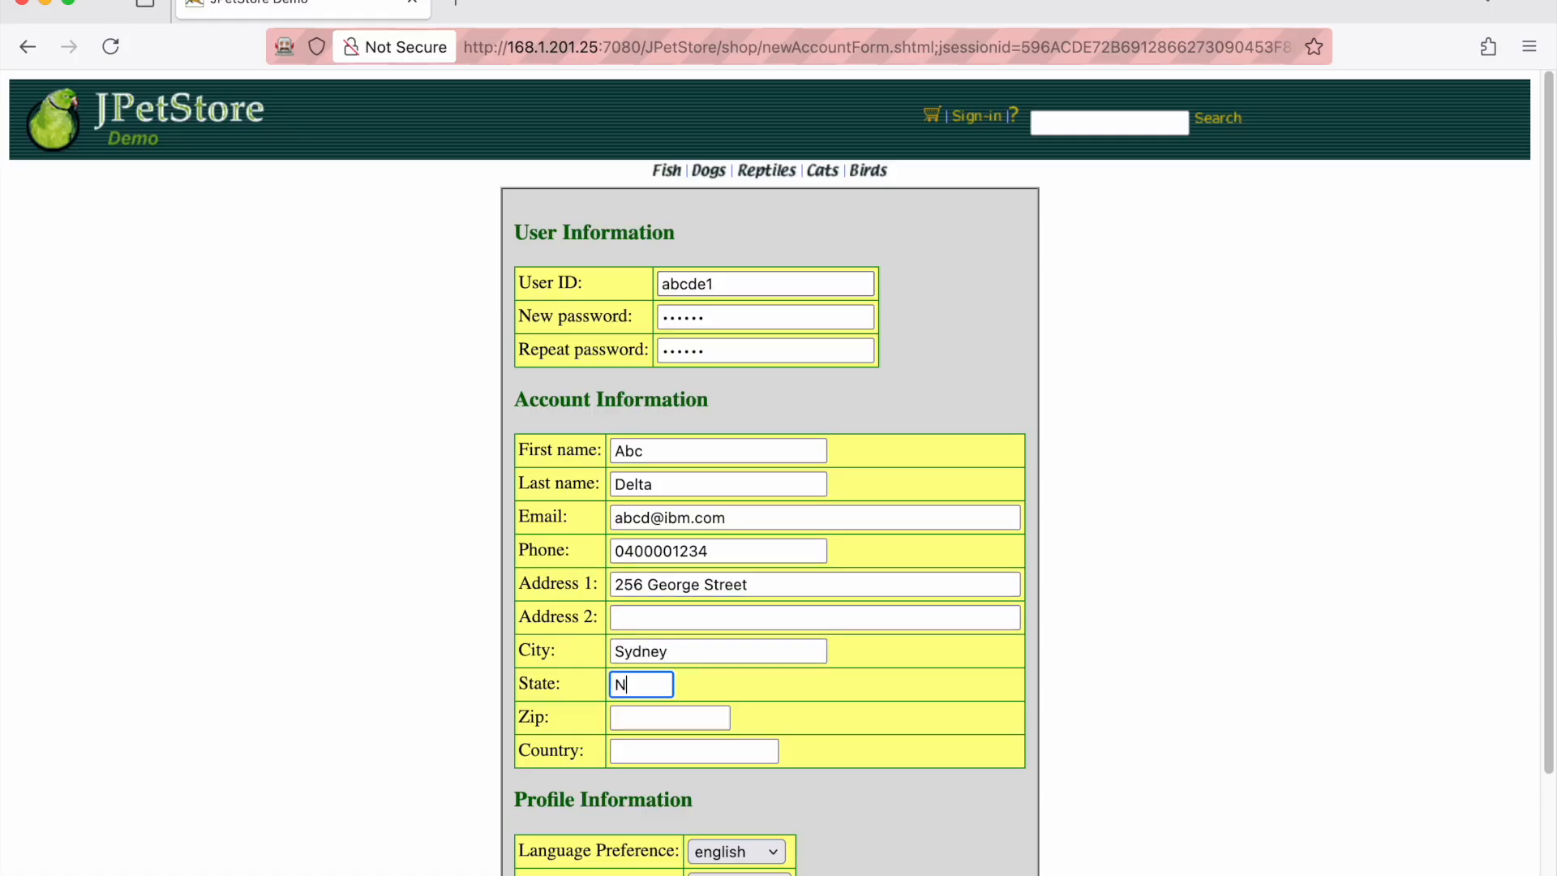
text(SW)
key(Tab)
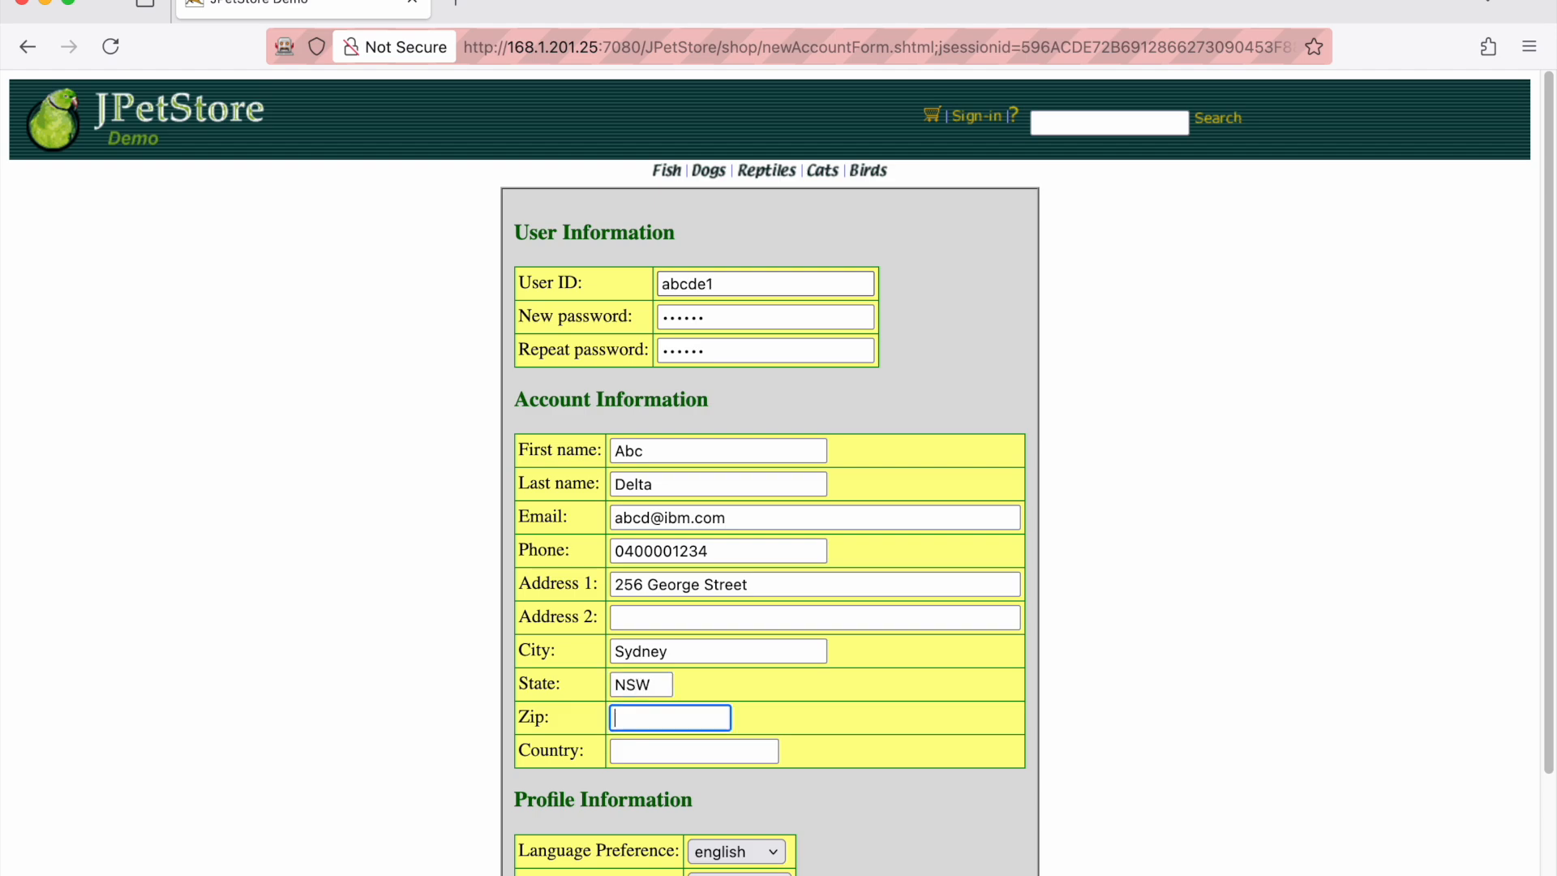
text(2126)
key(BackSpace)
key(BackSpace)
key(BackSpace)
key(BackSpace)
text(2000)
key(Tab)
text(Australia)
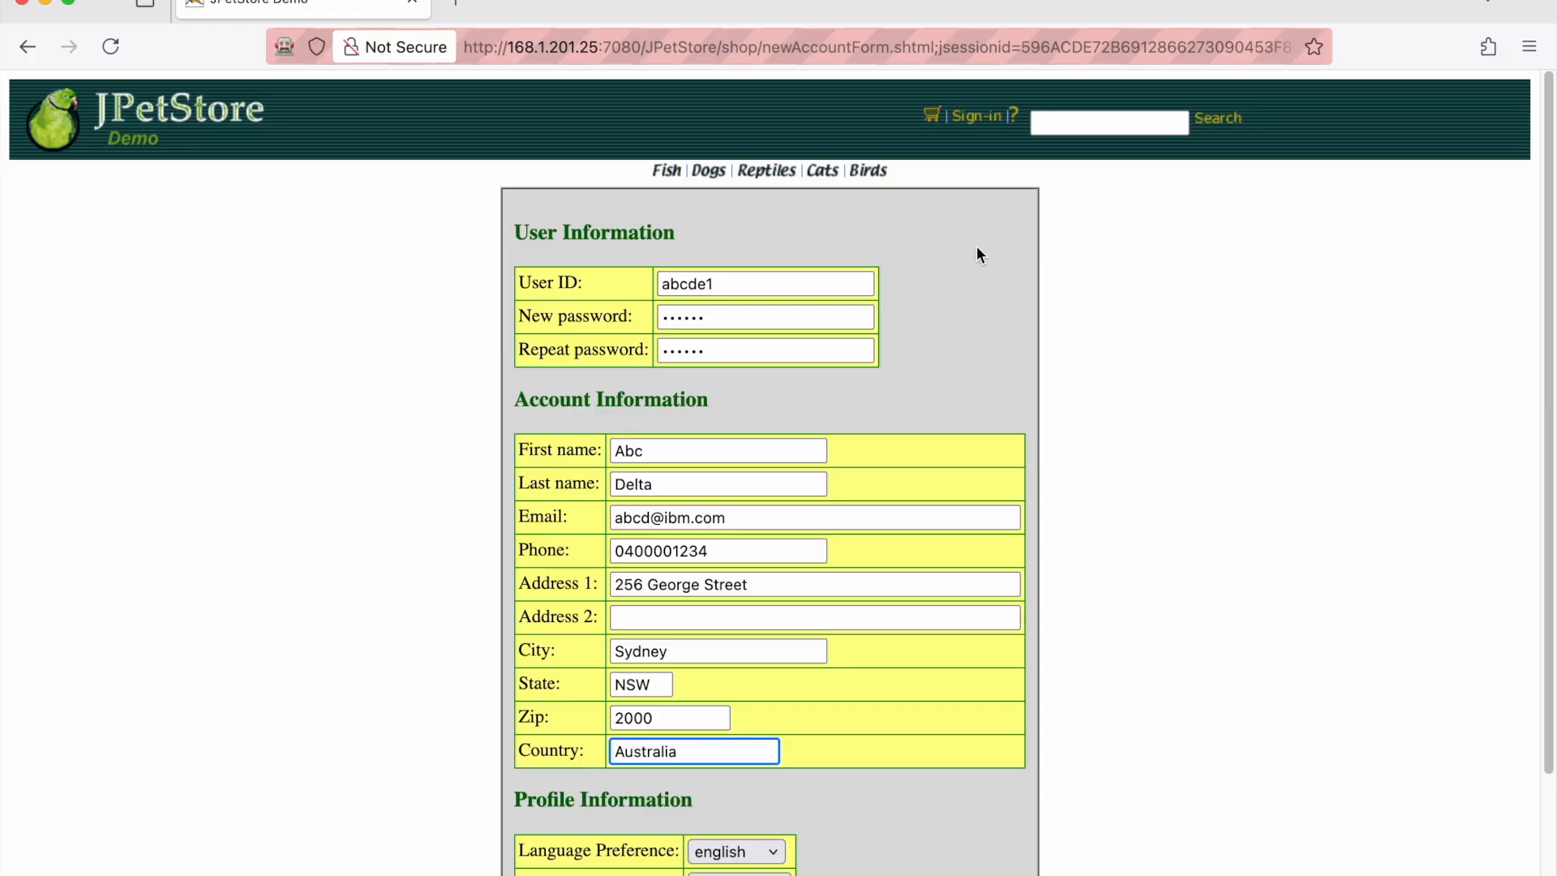
scroll(1085, 694, down, 5)
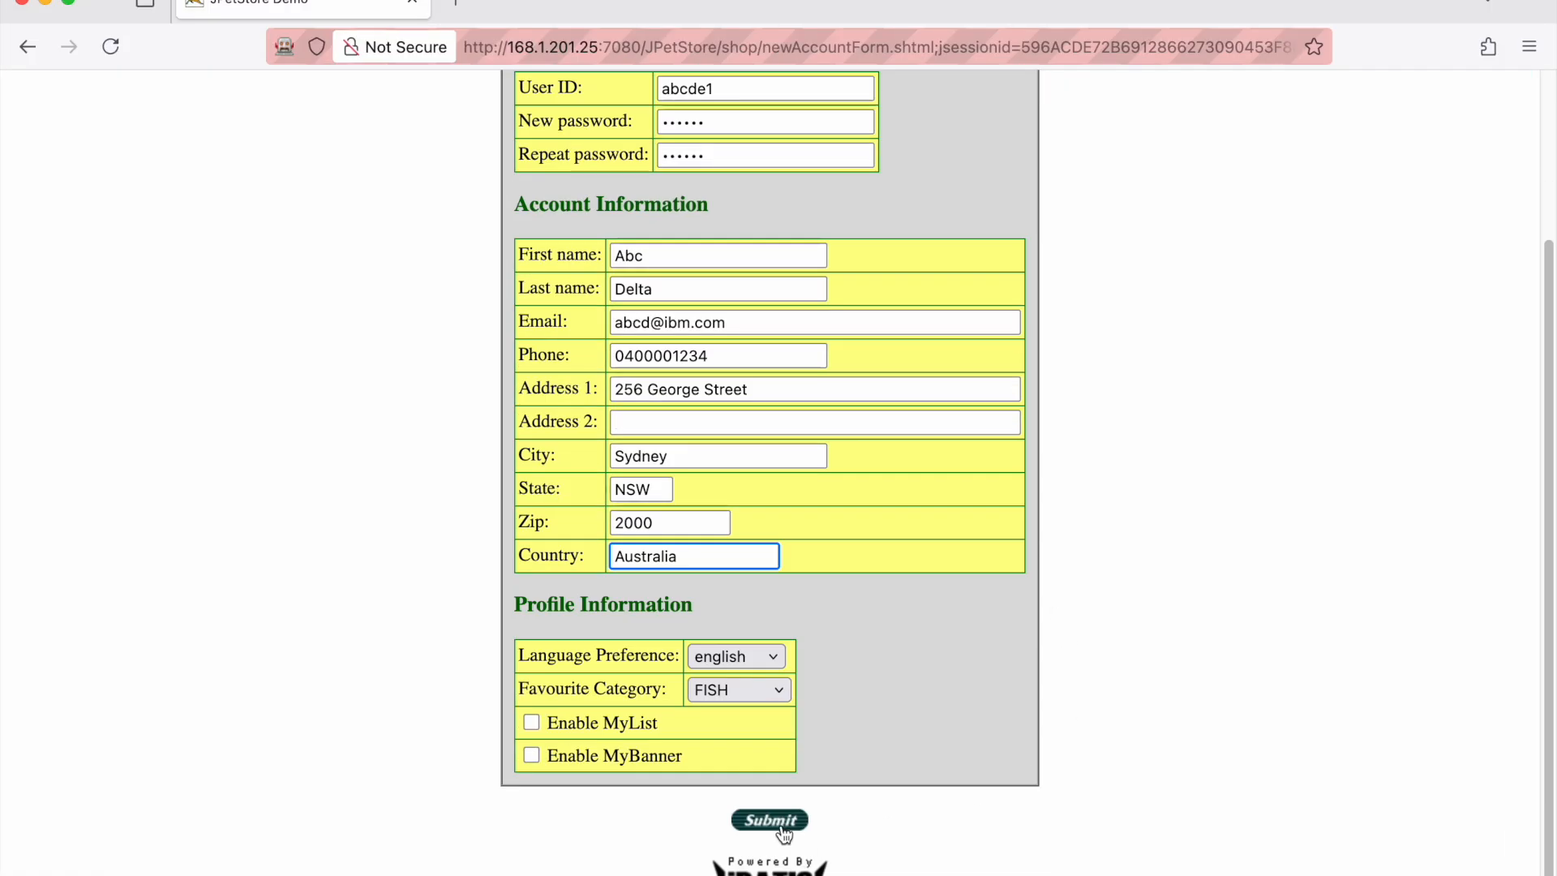
Register the account, add one Spotted Koi (EST-4) from Fish, and continue through checkout
click(781, 827)
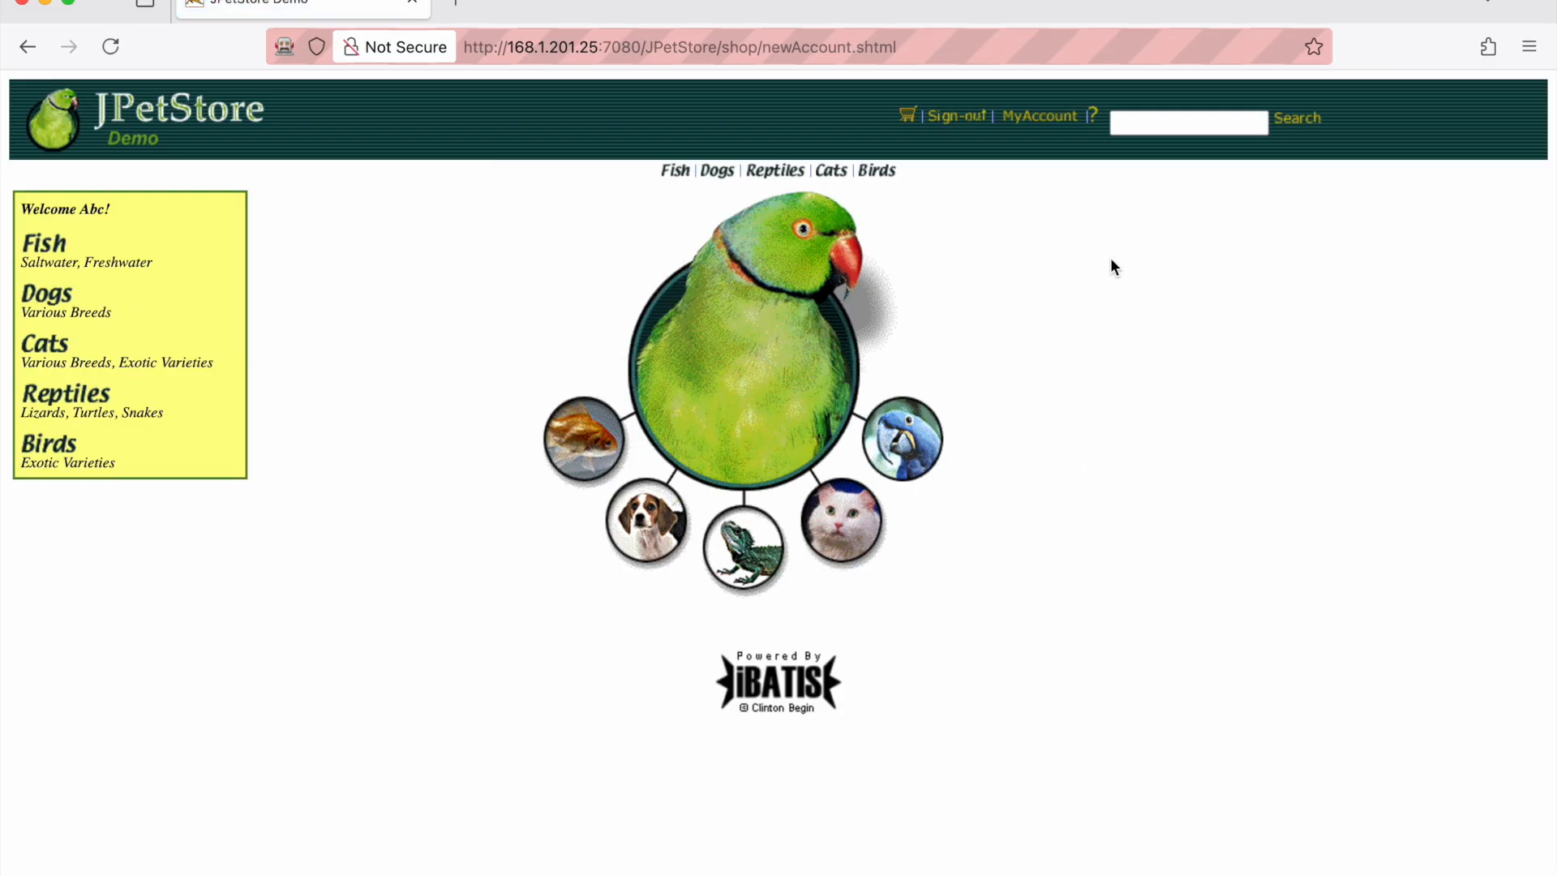
click(676, 172)
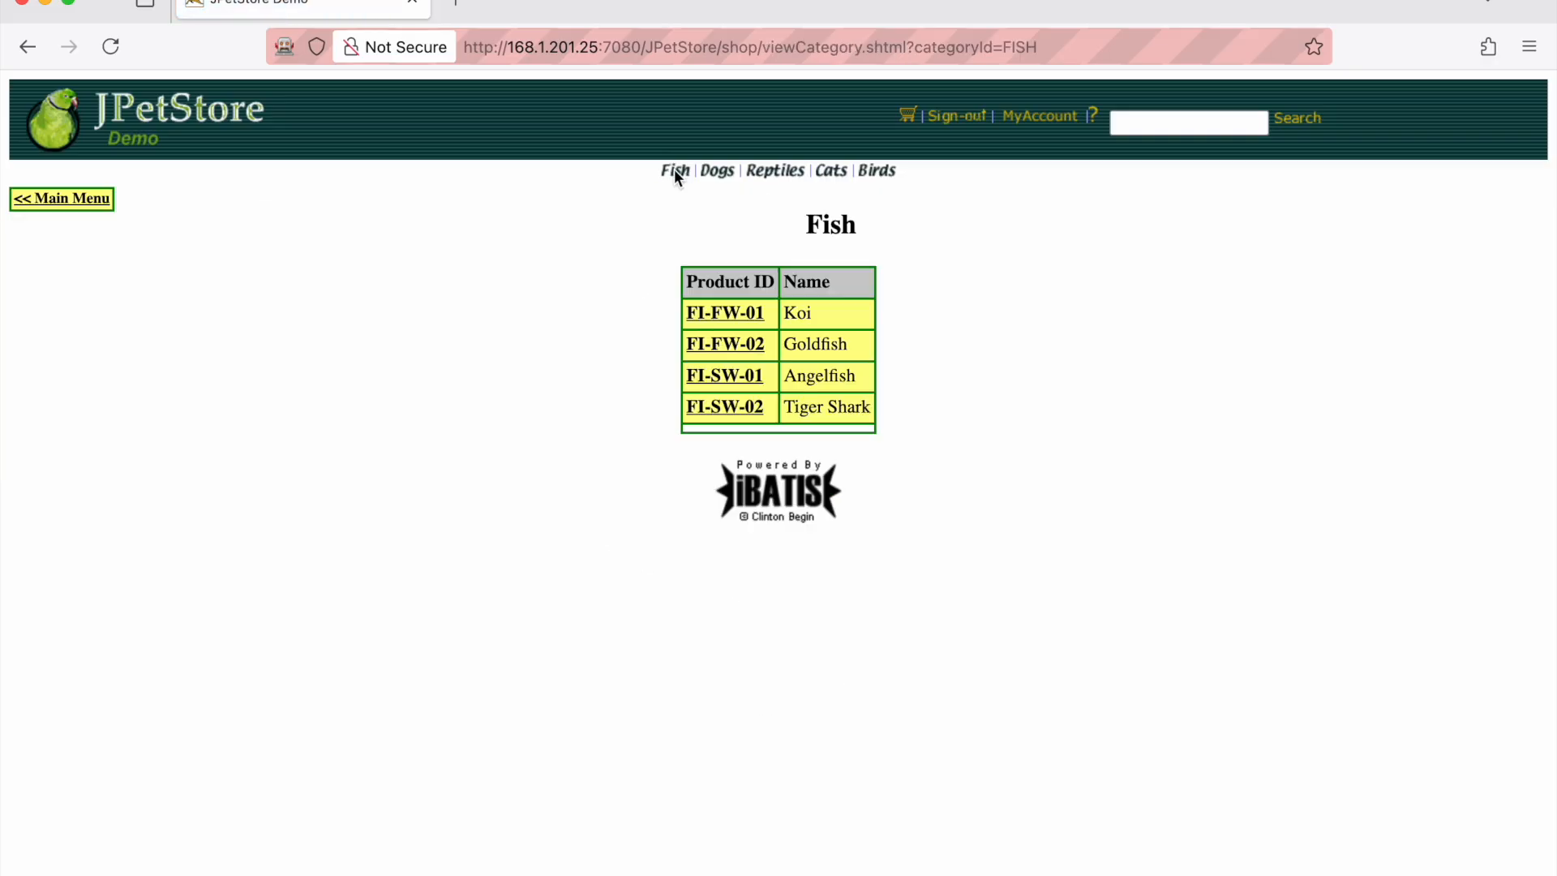
click(744, 317)
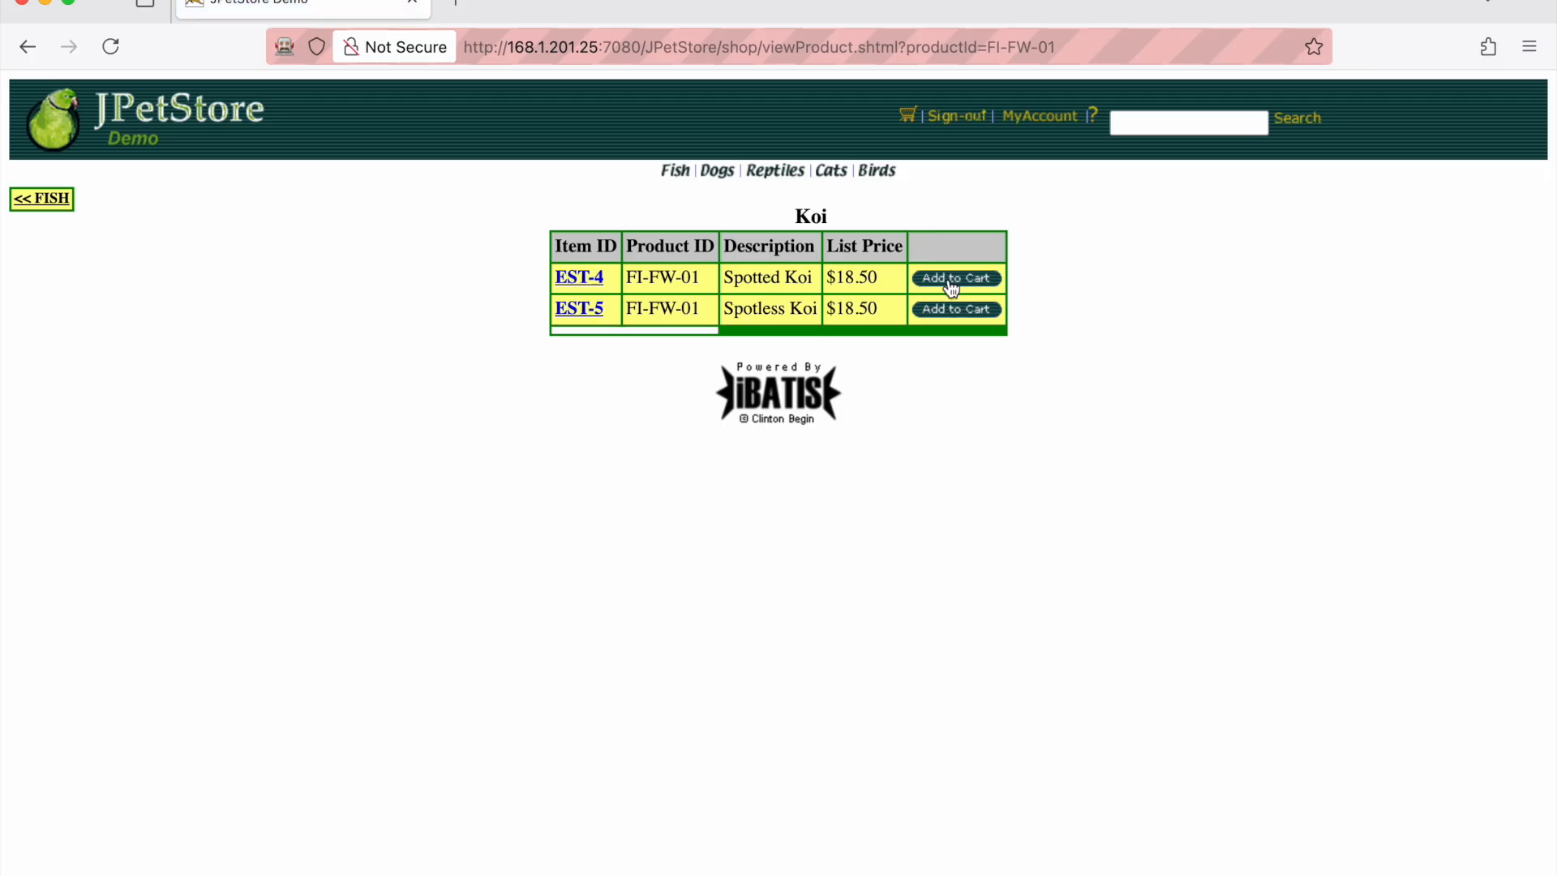
click(985, 280)
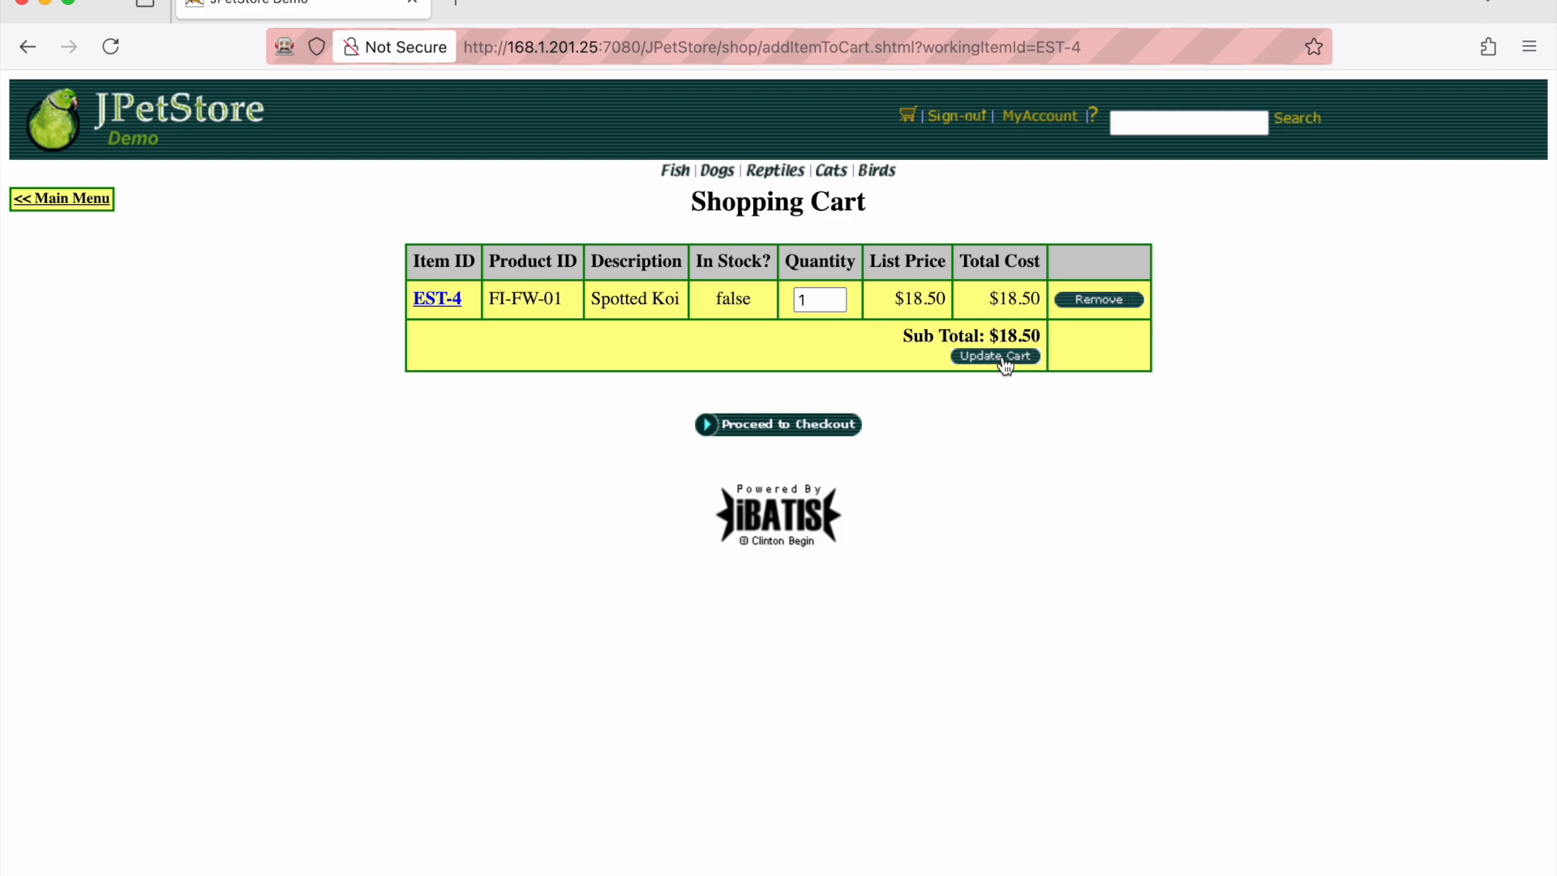
click(758, 428)
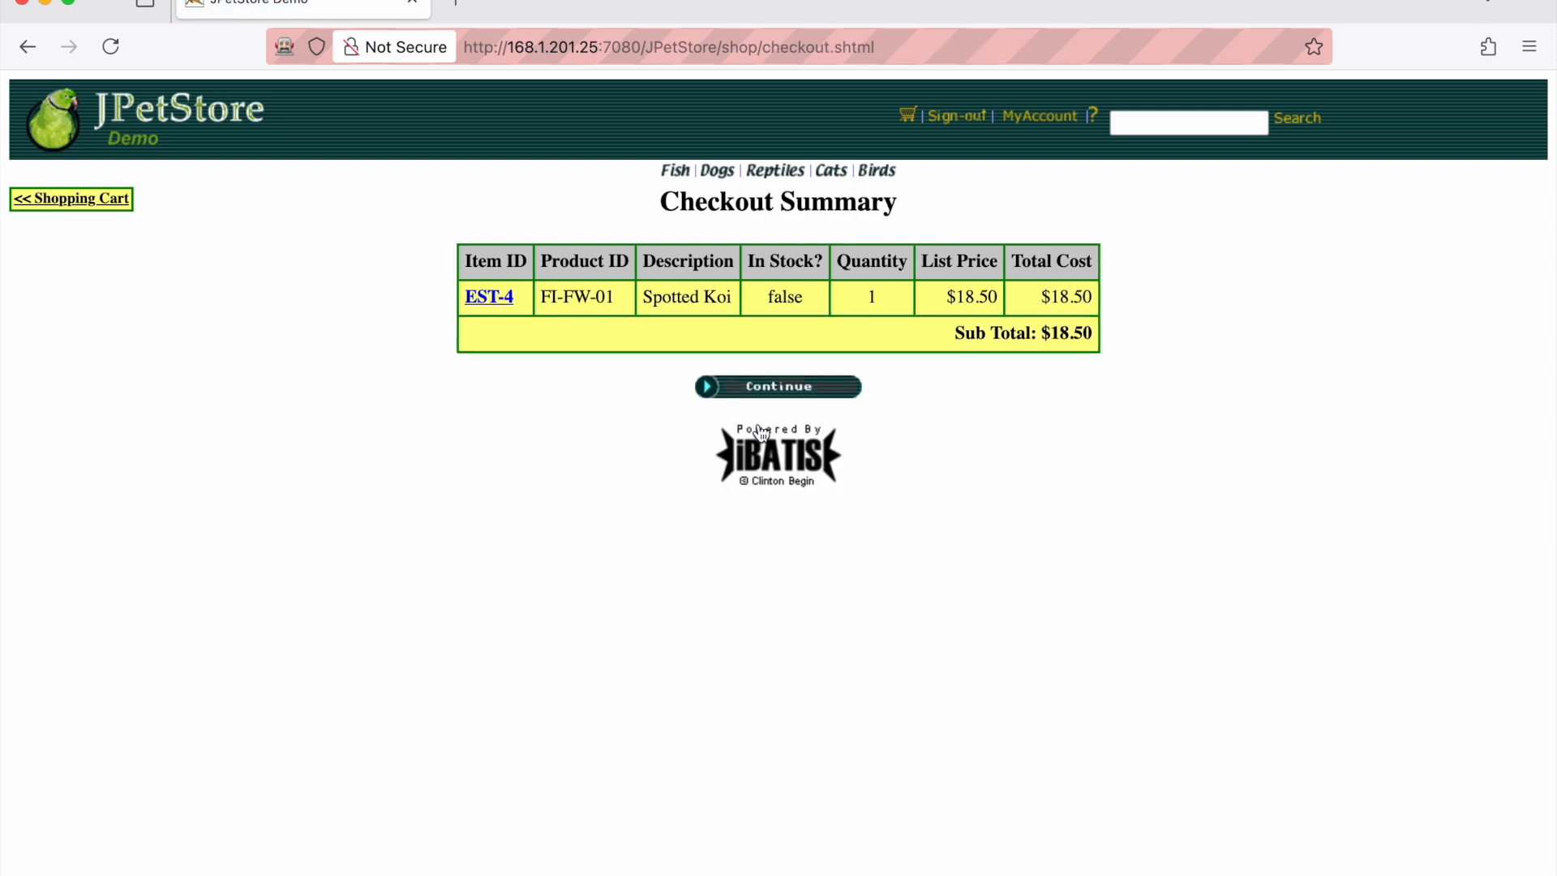
click(802, 389)
Replace the card number with a different fake number, submit, and confirm the order
click(390, 280)
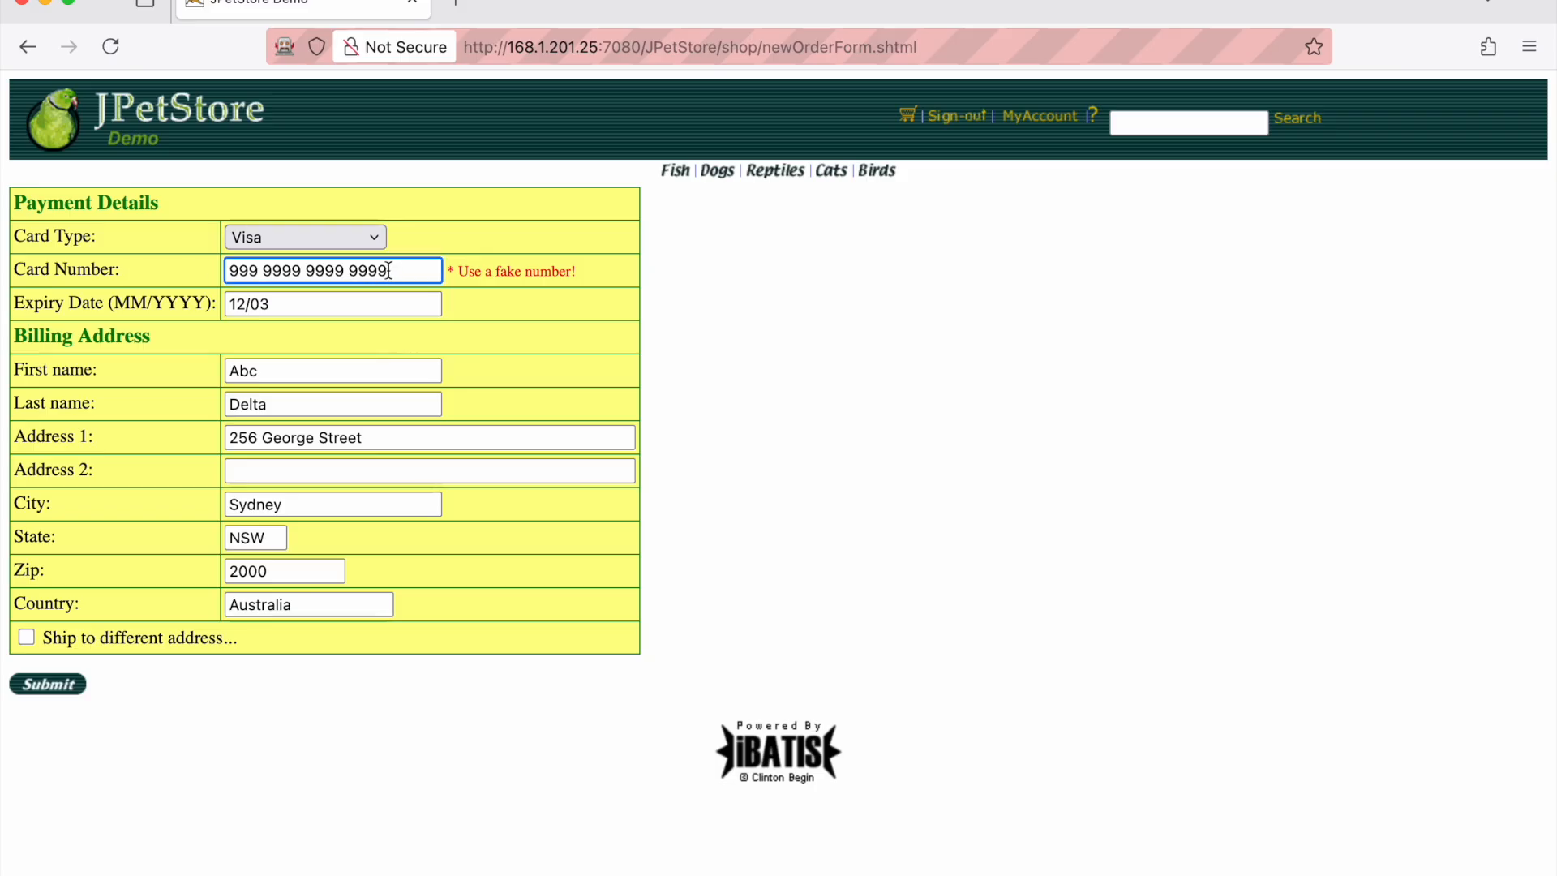
drag(390, 270, 160, 260)
text(12345678901111)
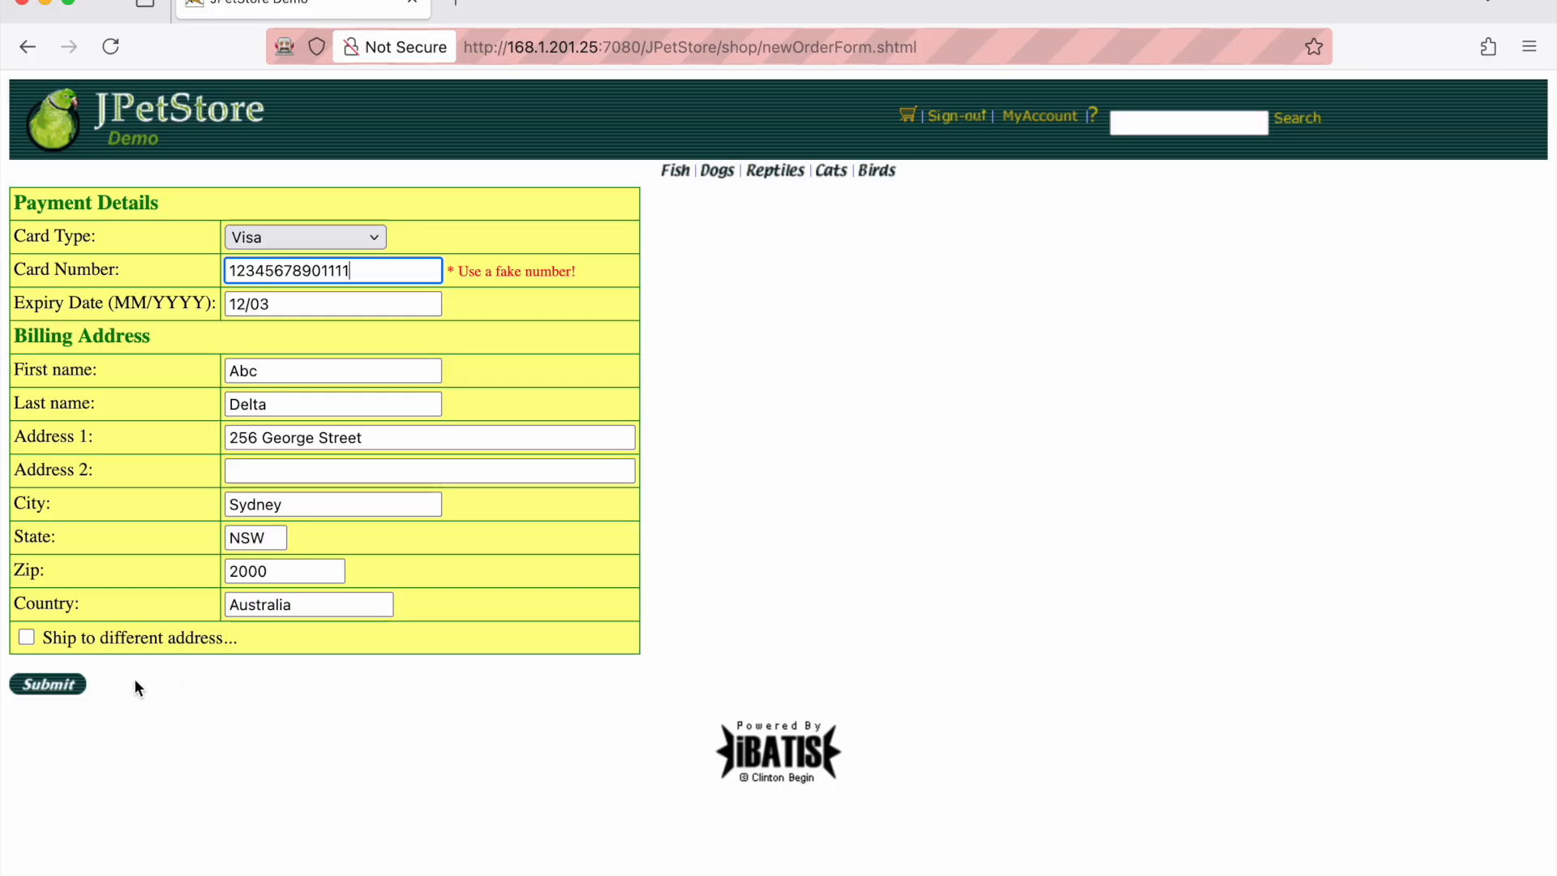
click(58, 689)
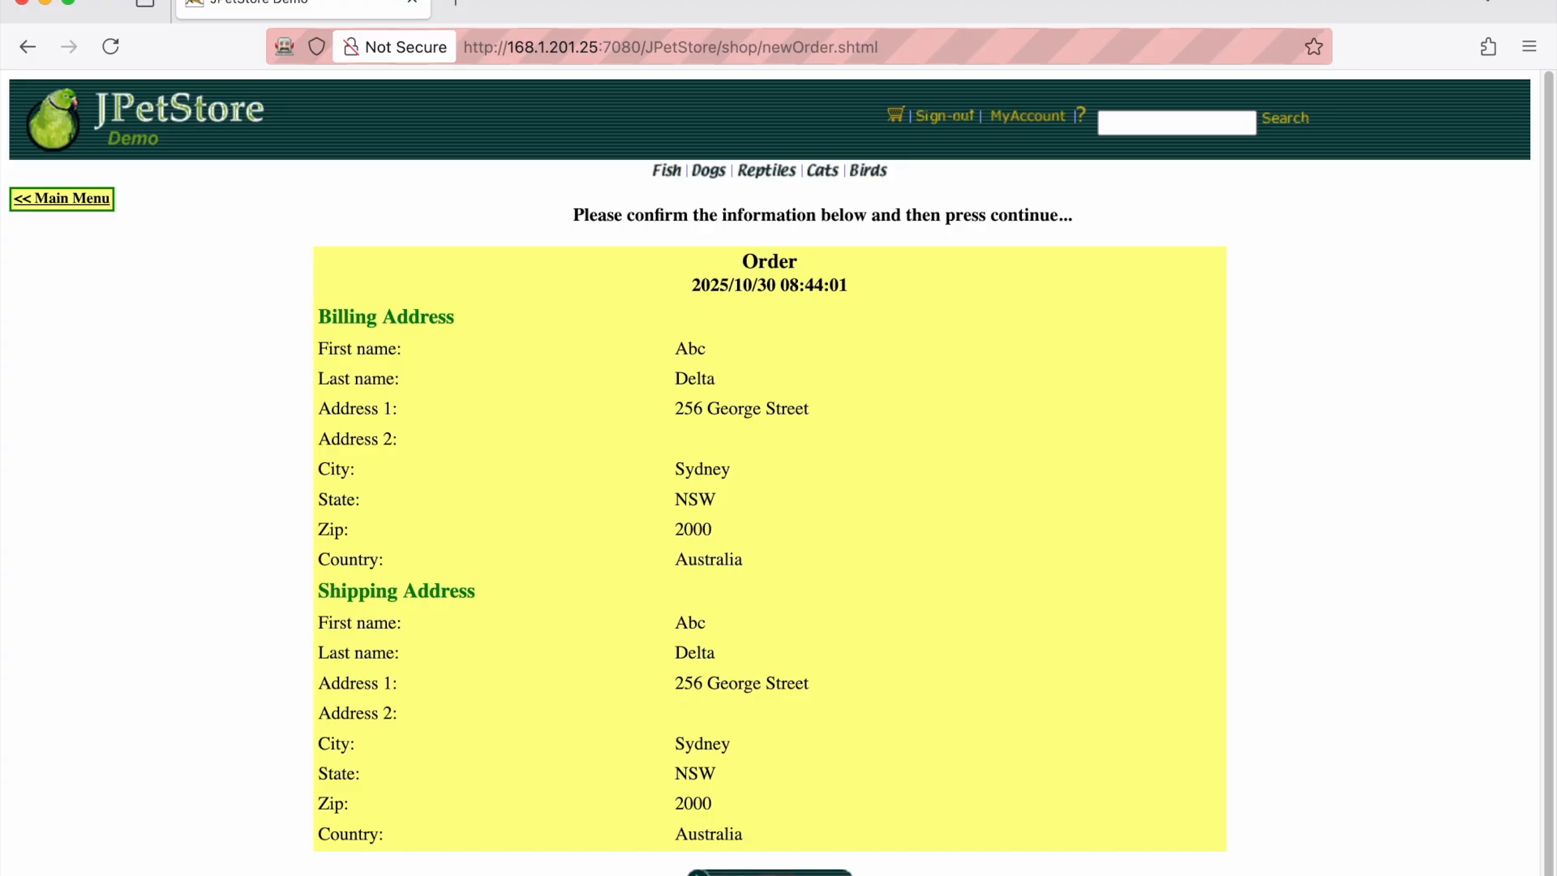
click(769, 874)
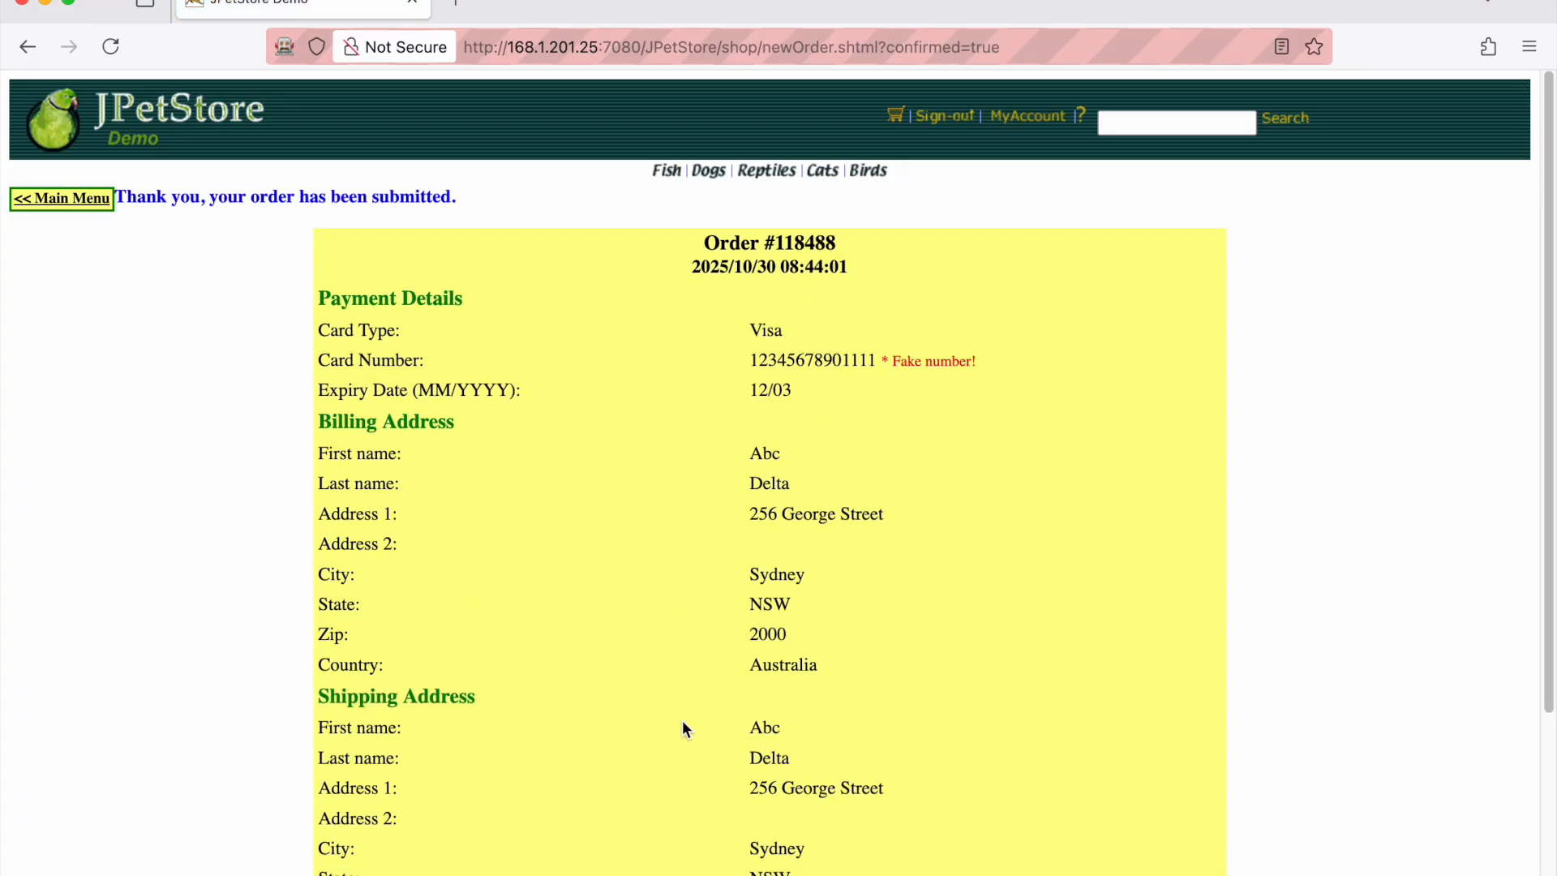
Review the $18.50 order confirmation, then go to the MyAccount page
scroll(696, 781, down, 1)
scroll(747, 804, down, 3)
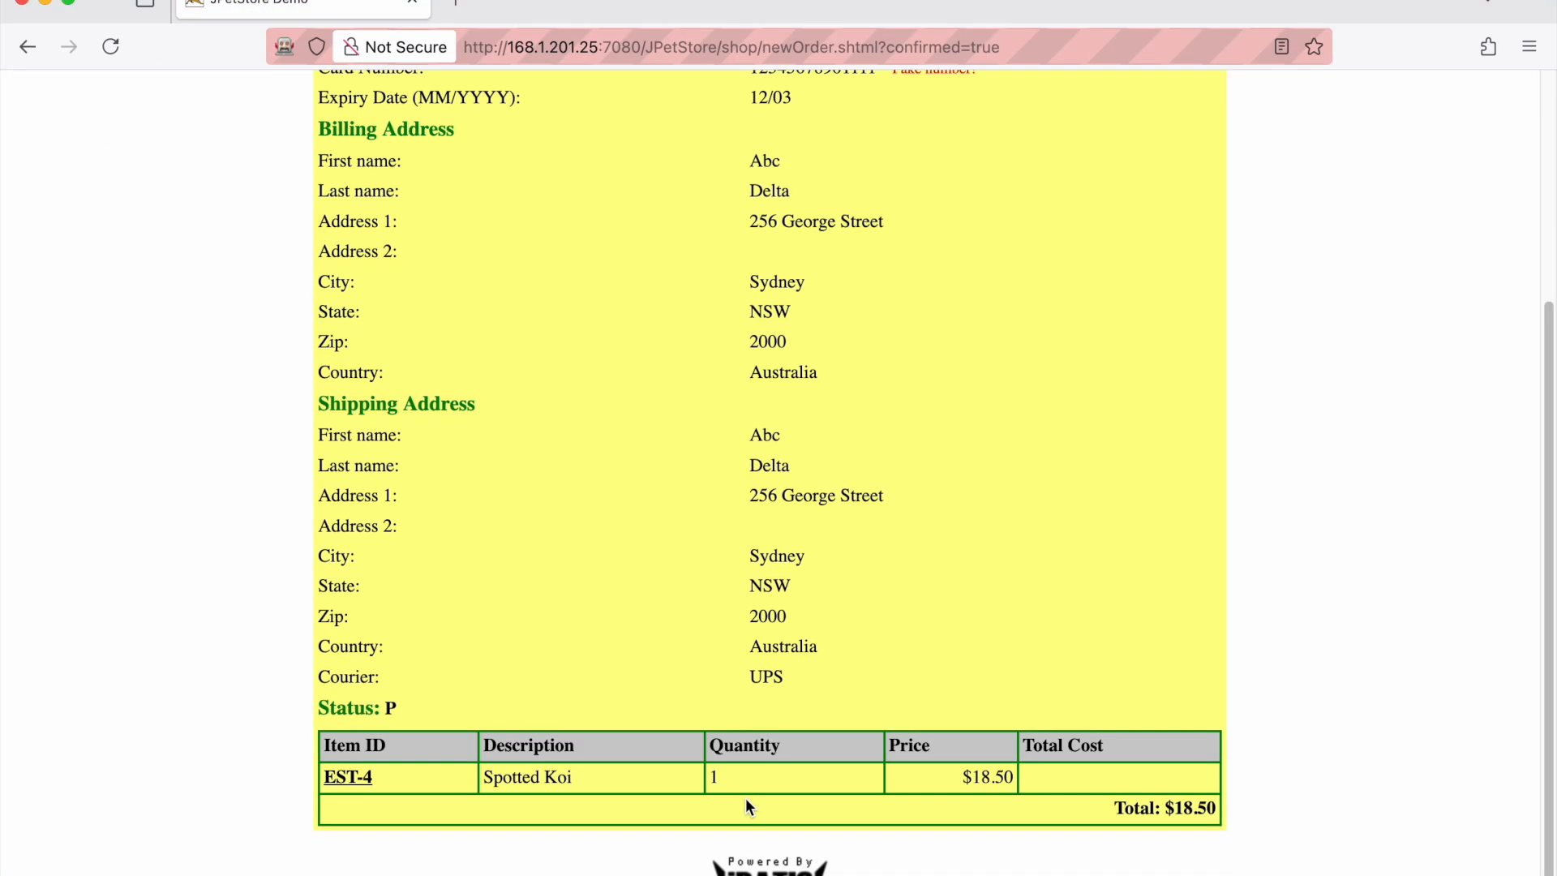
scroll(746, 802, up, 4)
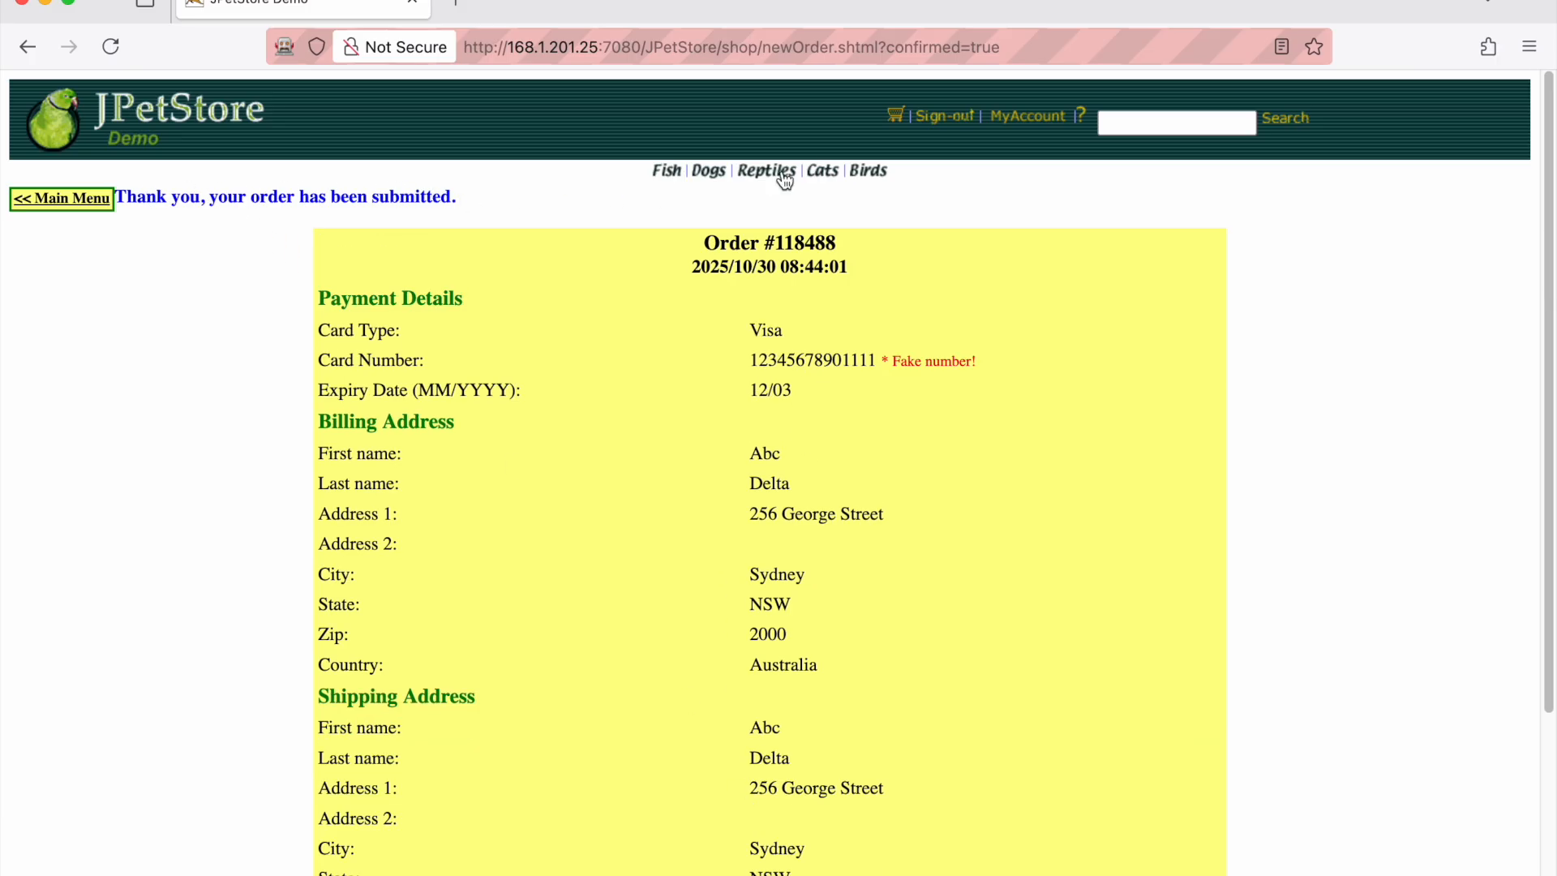
click(1052, 117)
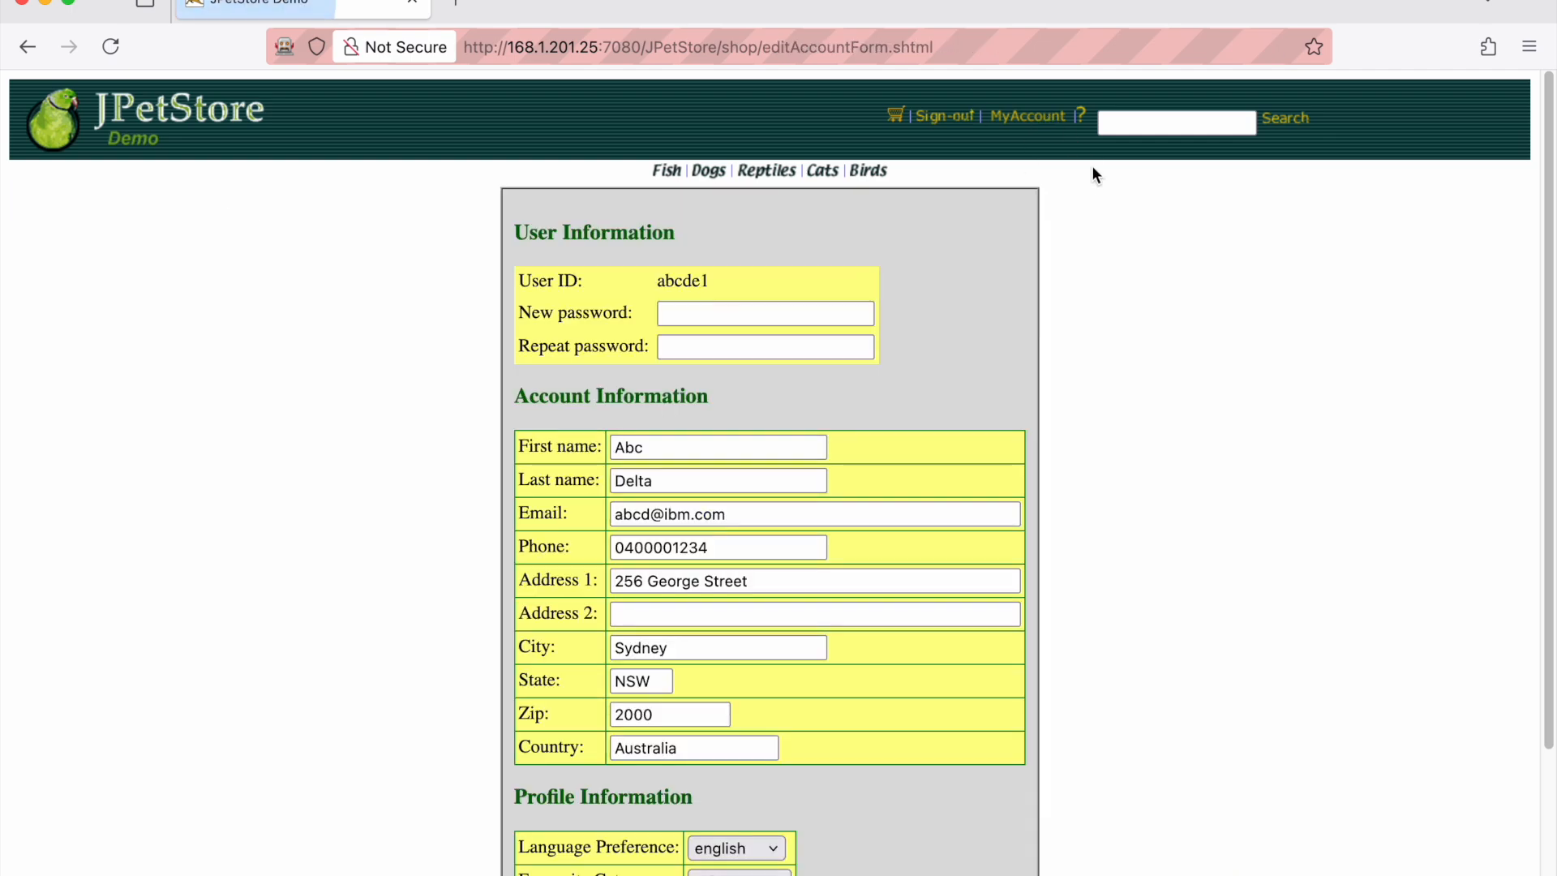
Open My Orders and view the details of the placed order
scroll(988, 689, down, 5)
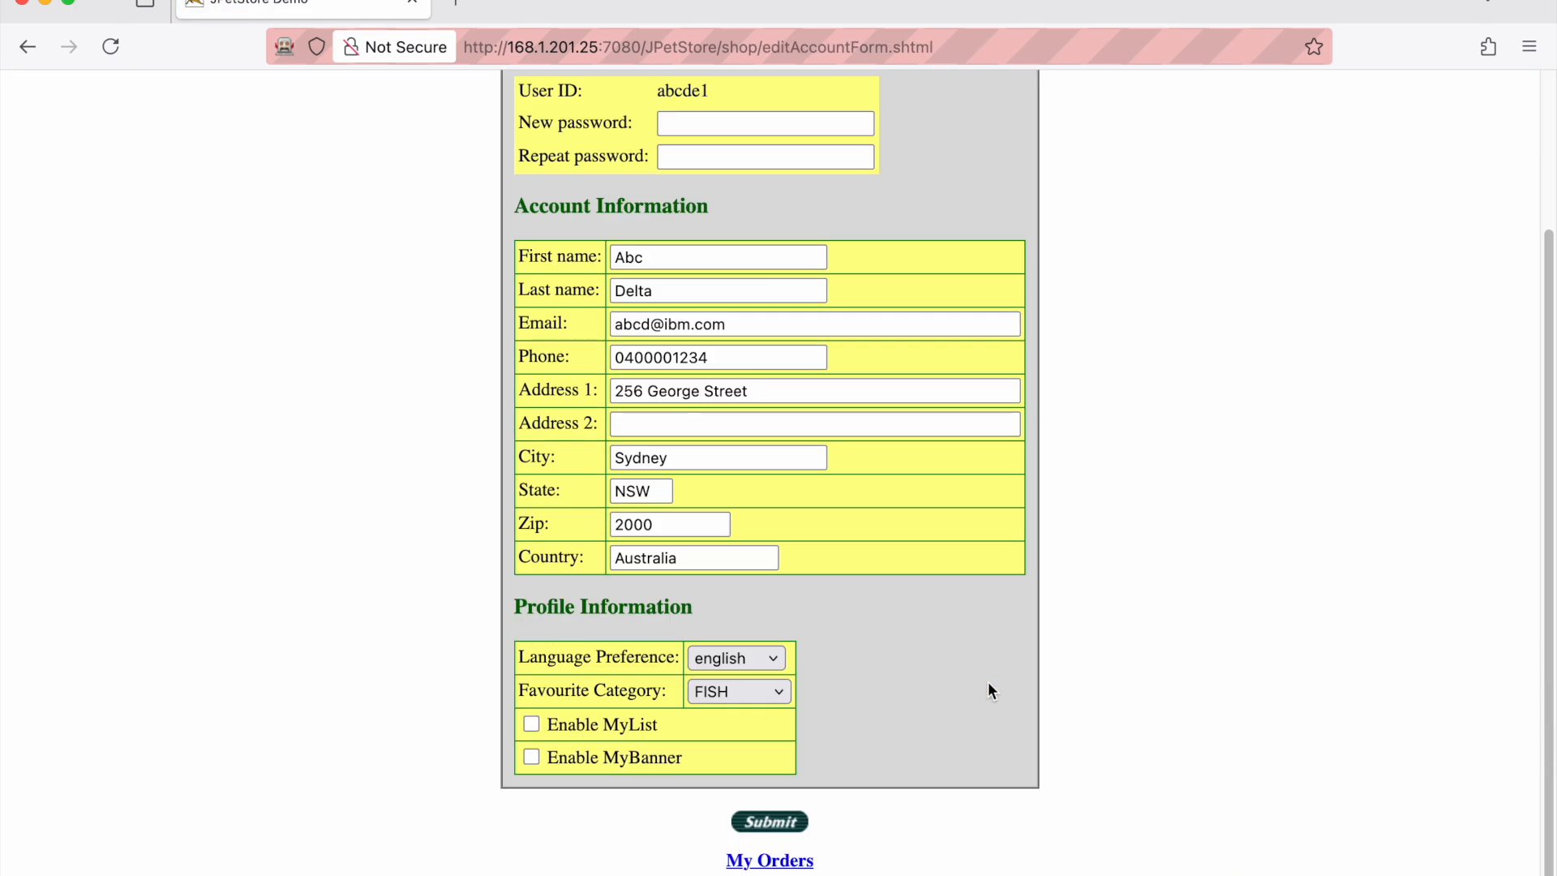
click(803, 821)
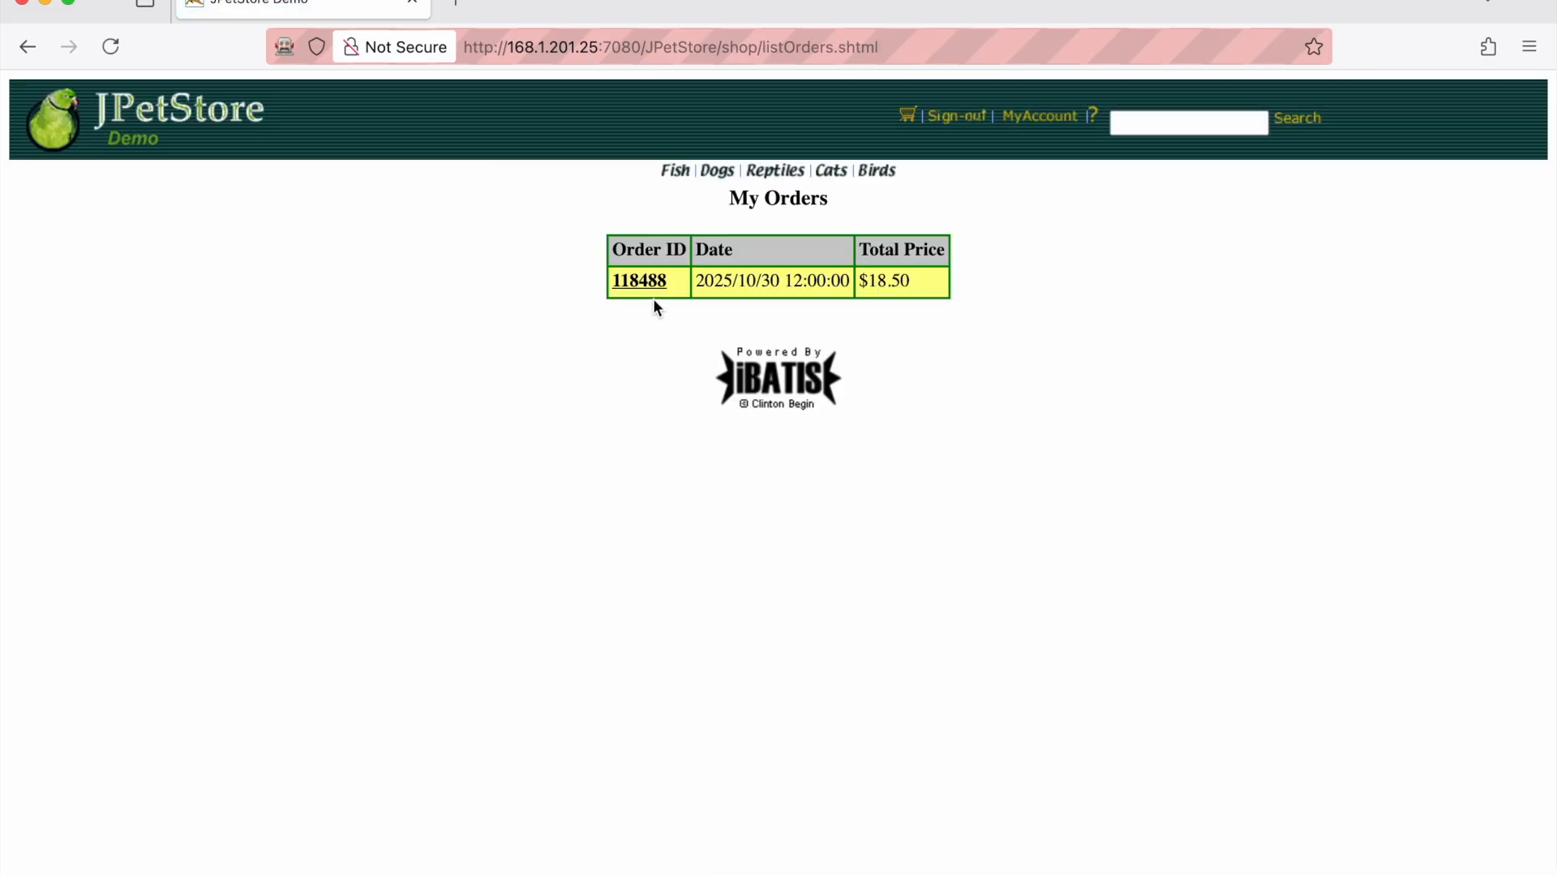
click(654, 286)
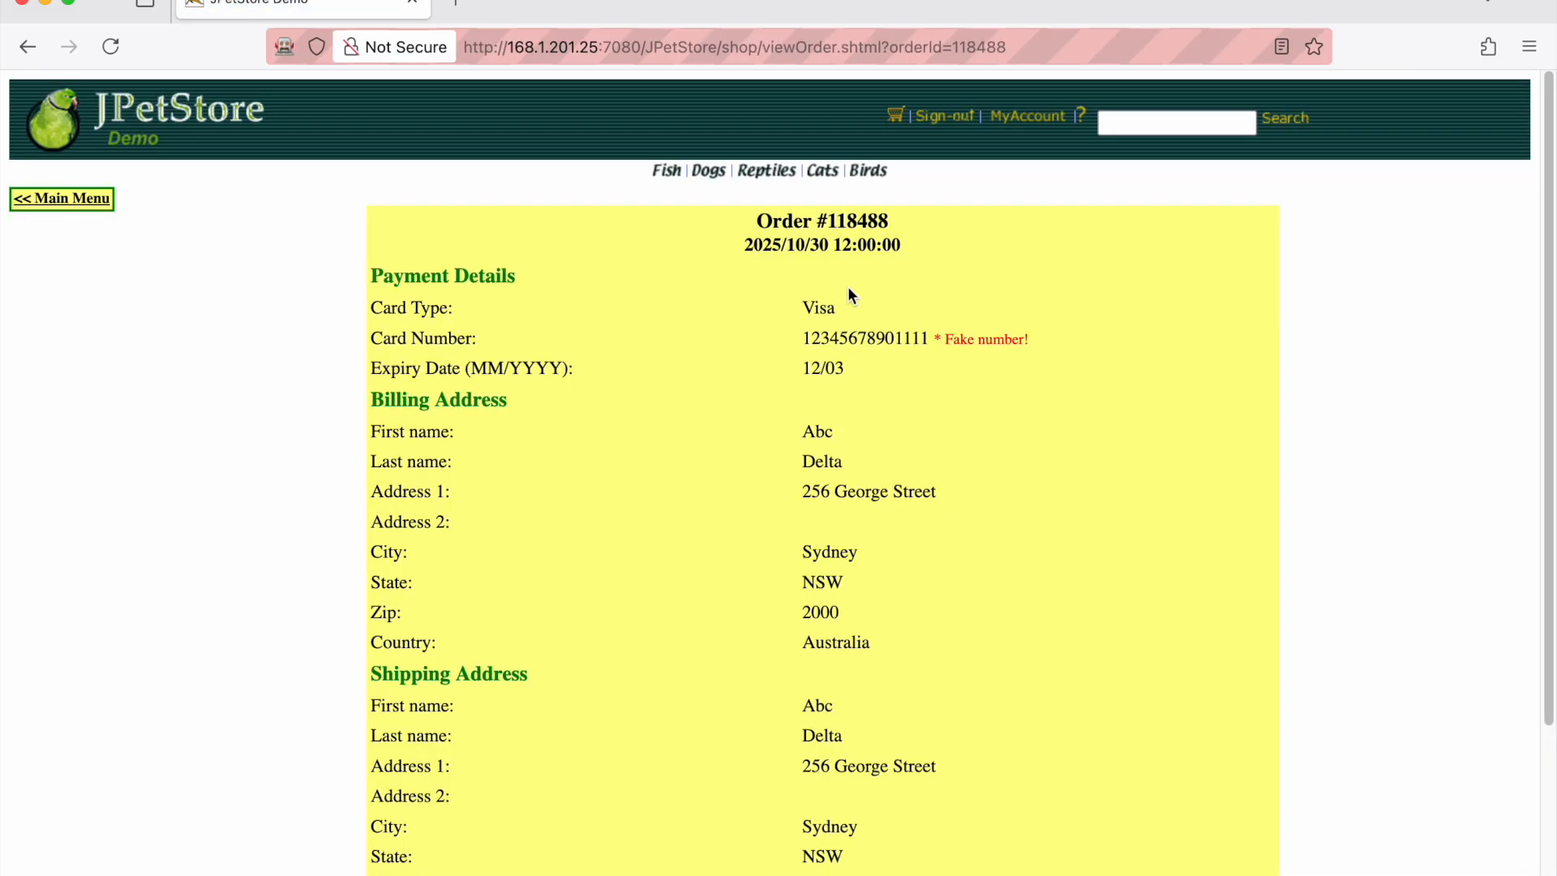
scroll(931, 766, down, 5)
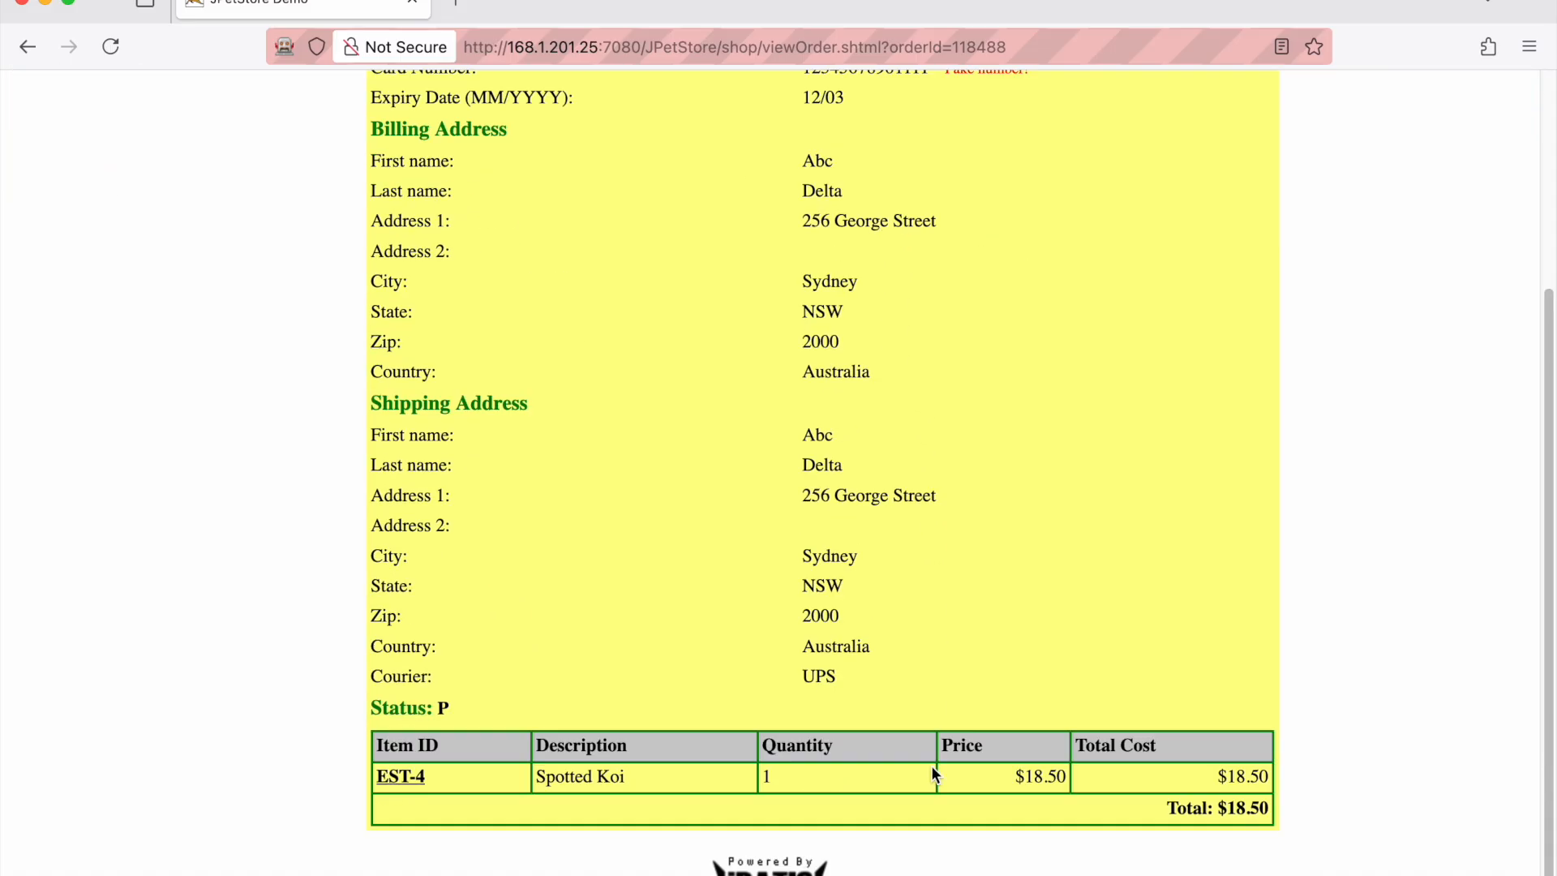
scroll(735, 766, up, 5)
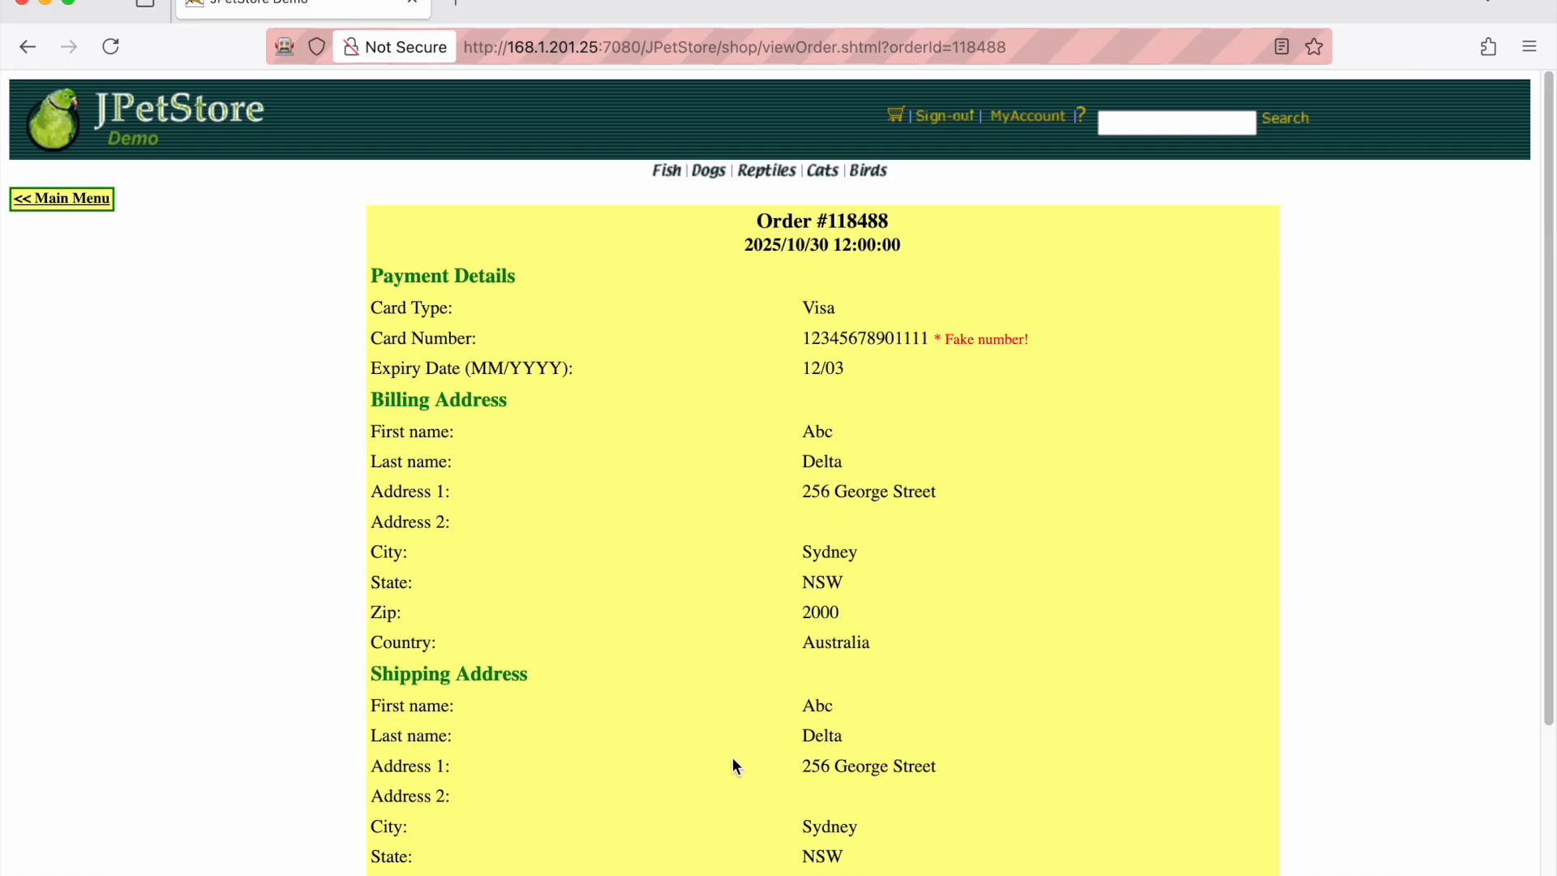
Return to the main menu, sign out, and close the recording Firefox window
click(97, 213)
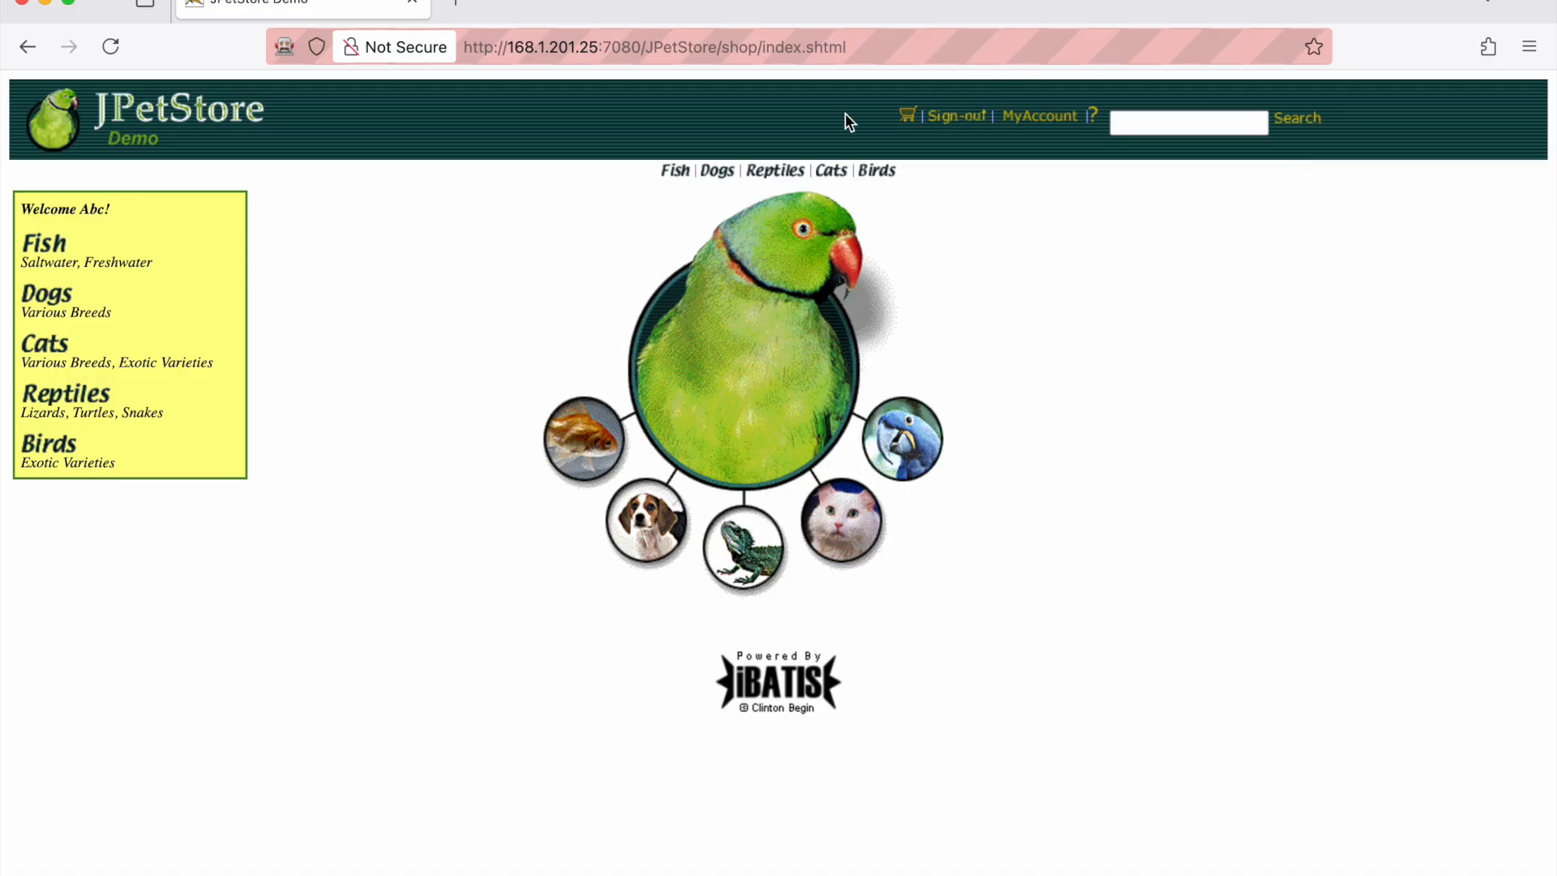
click(961, 120)
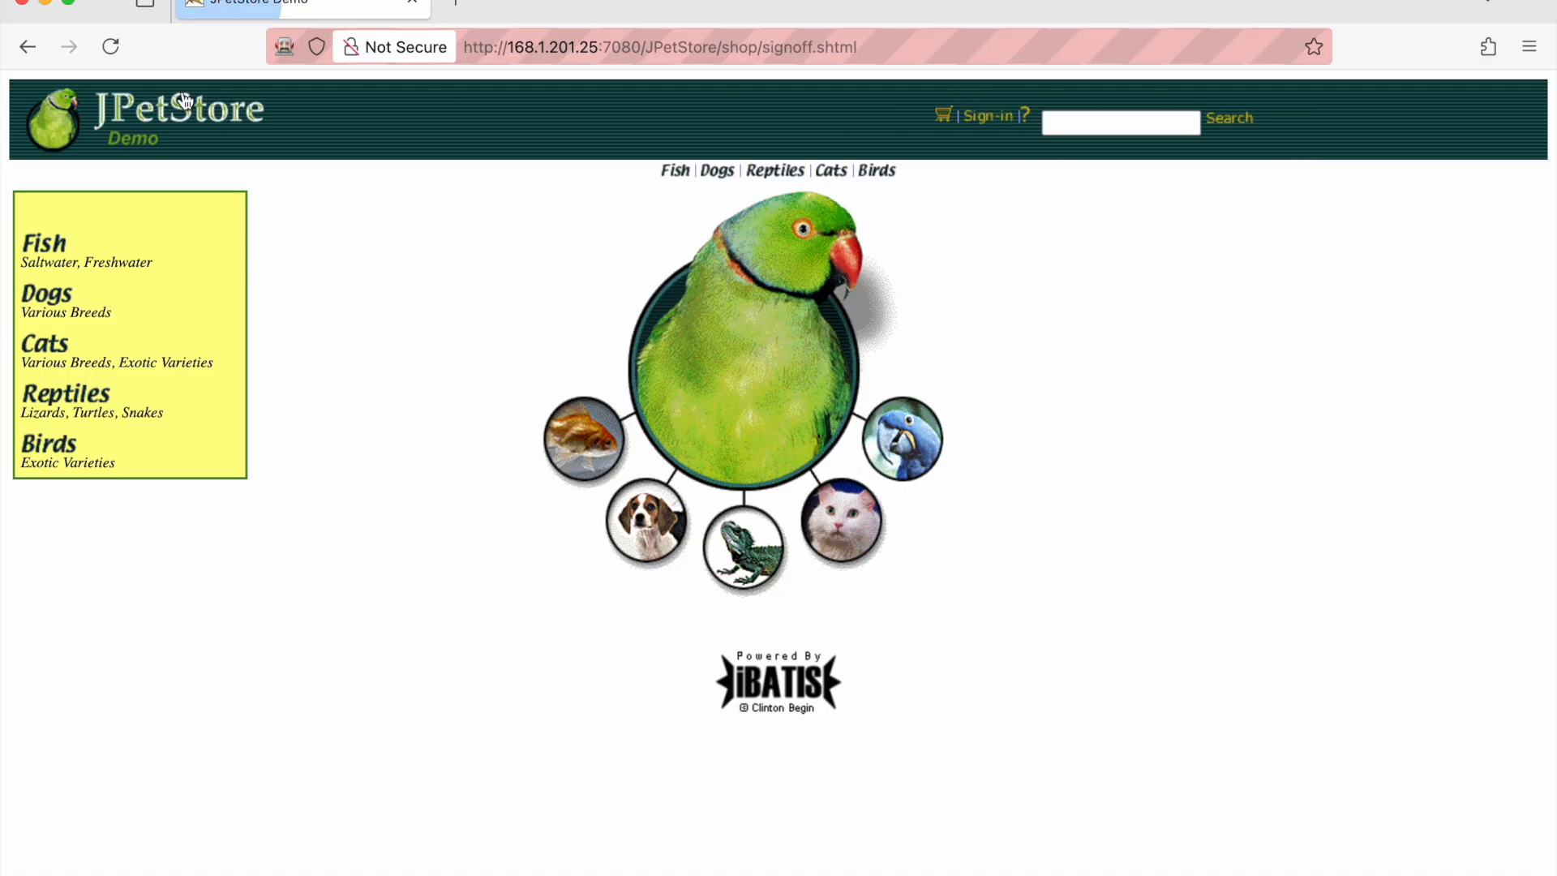
click(23, 5)
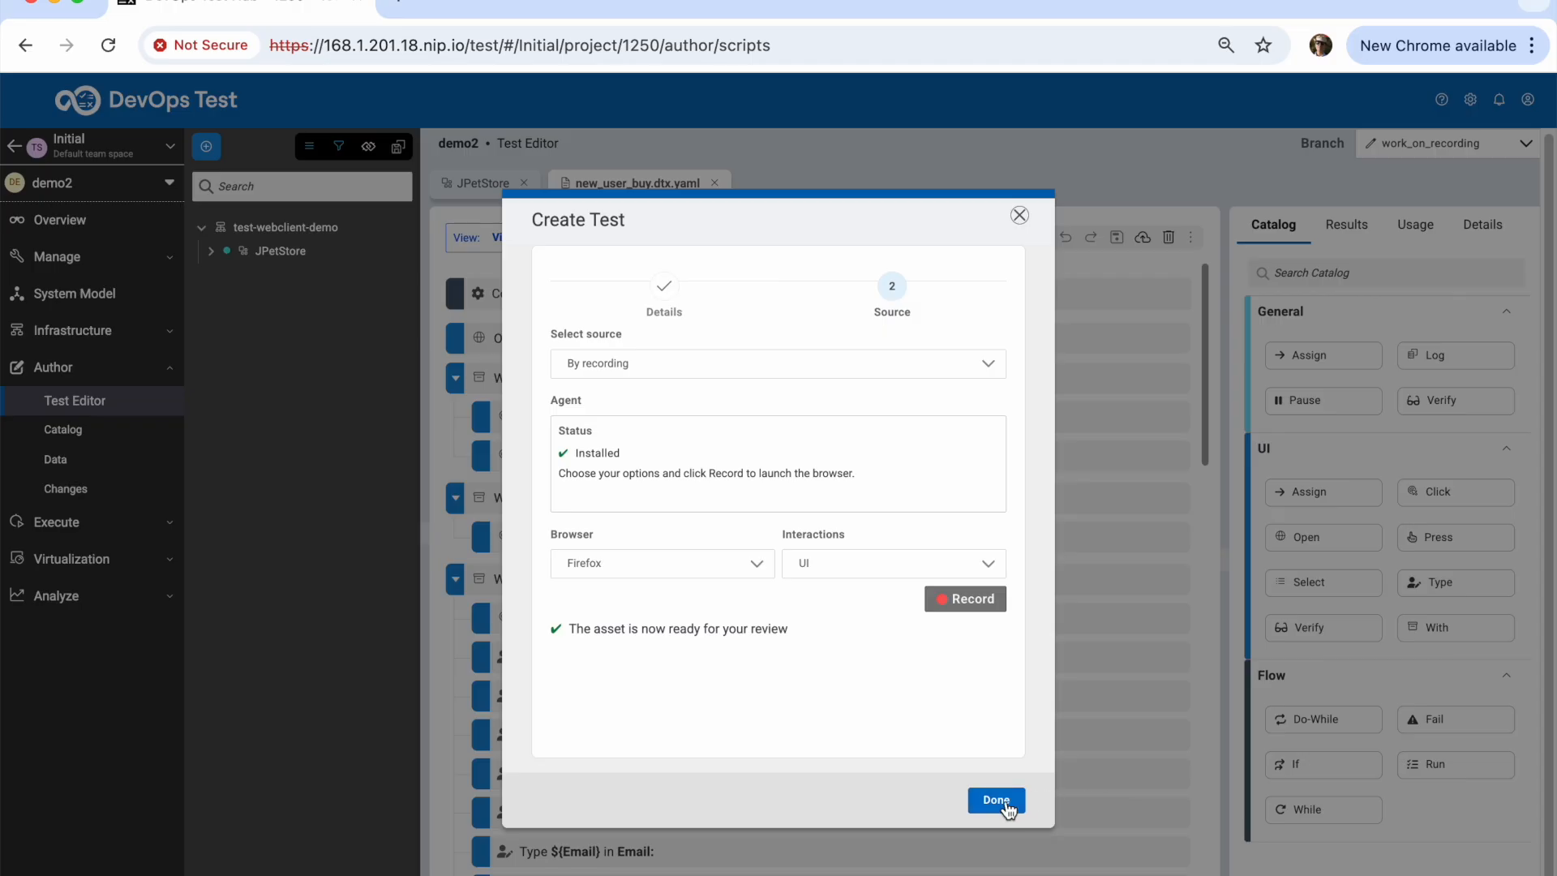
Finish the recording and show the test's settings and data variables
click(1007, 808)
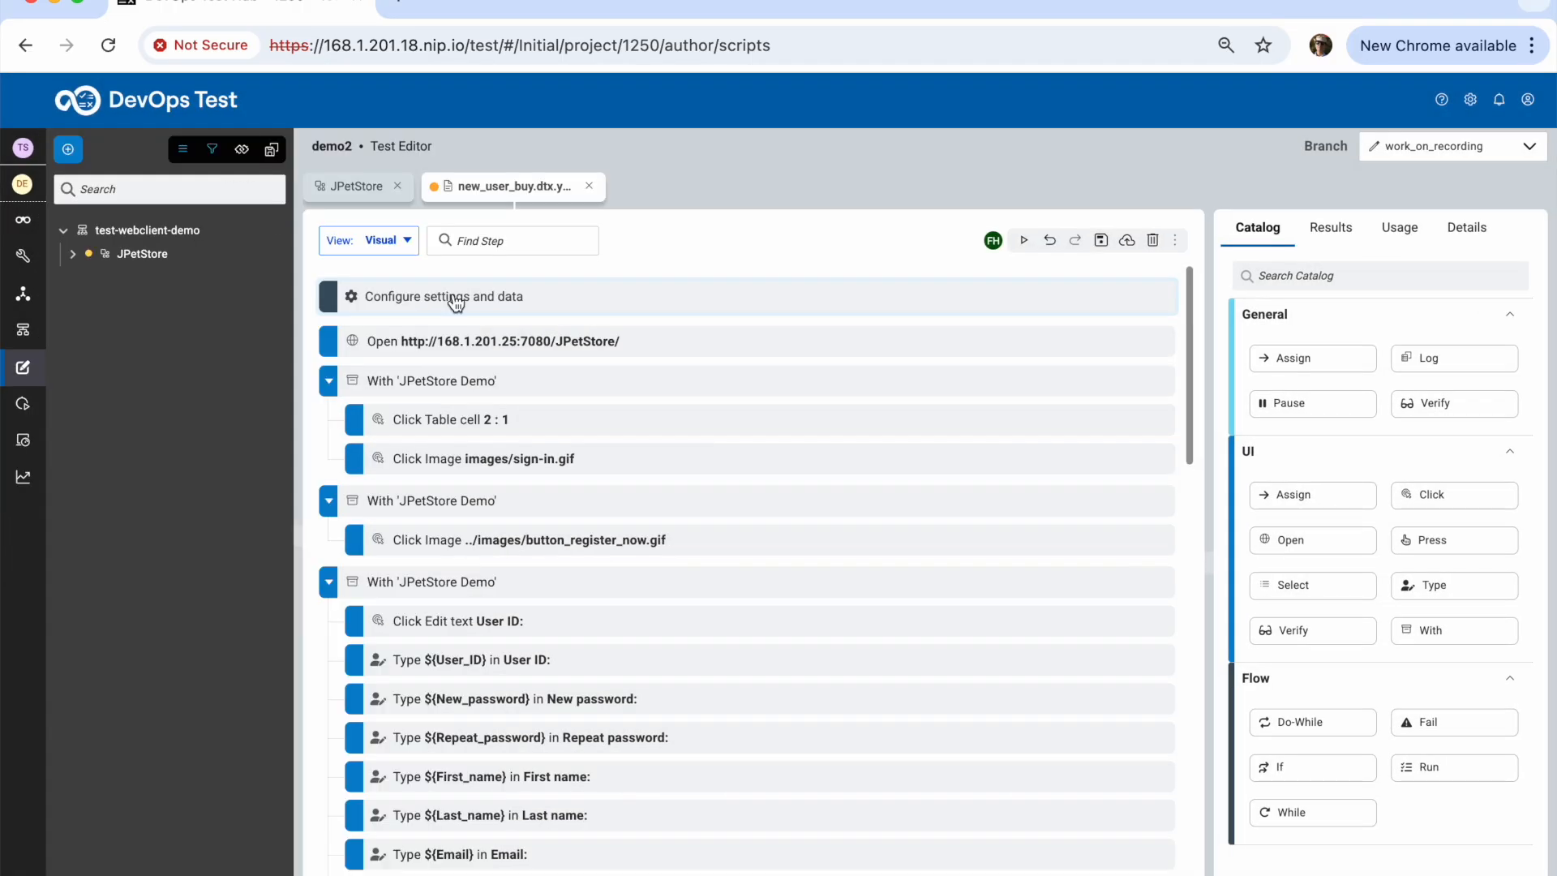
click(456, 302)
scroll(712, 680, down, 1)
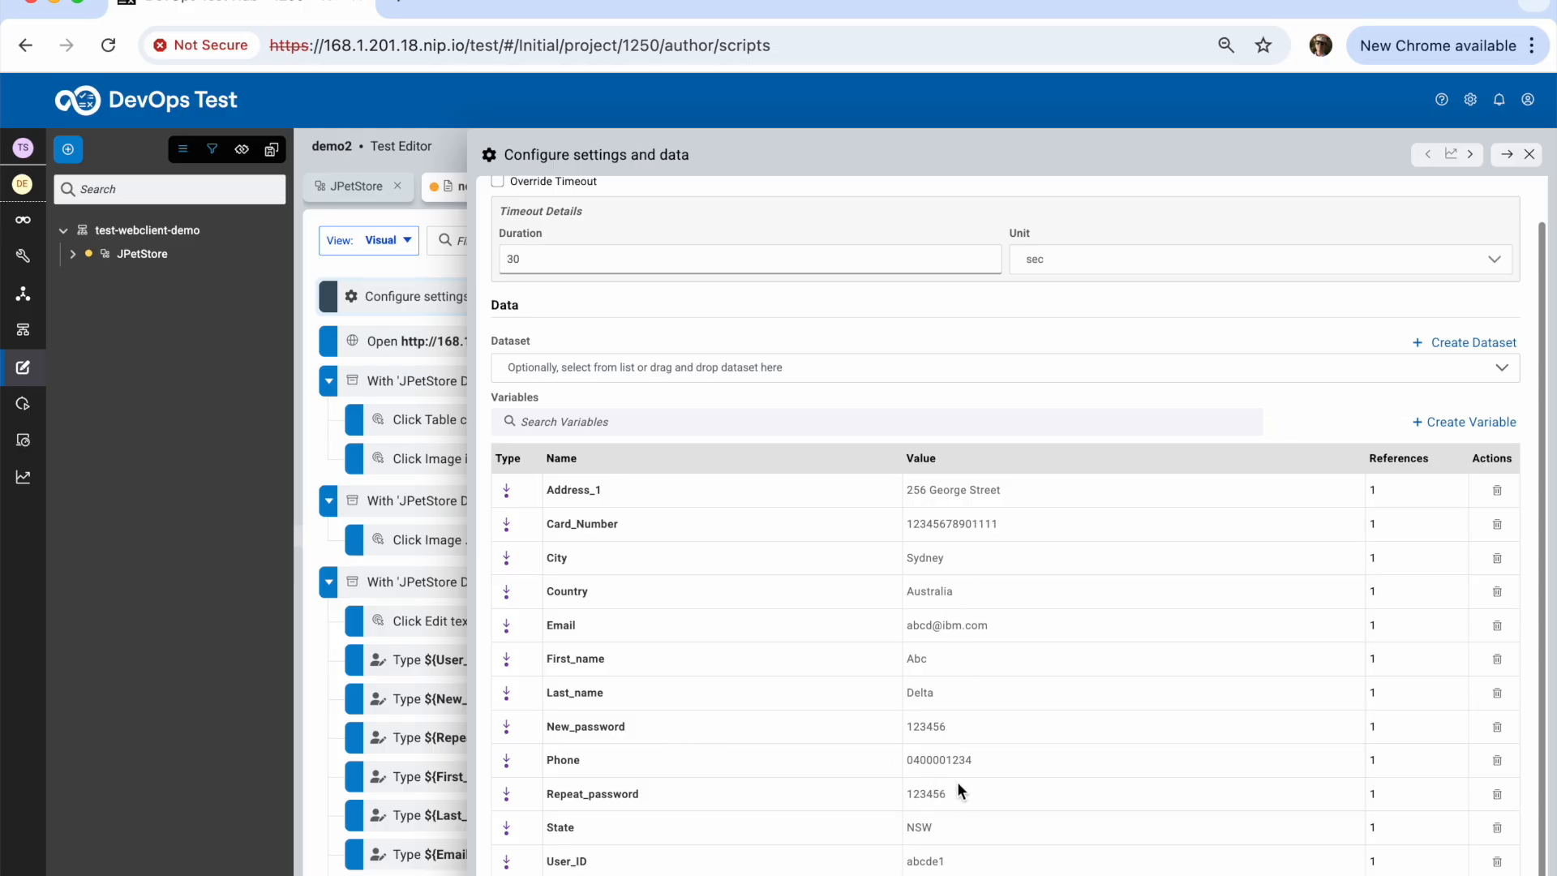
Delete the last character of the User_ID variable value and close the settings panel
click(959, 861)
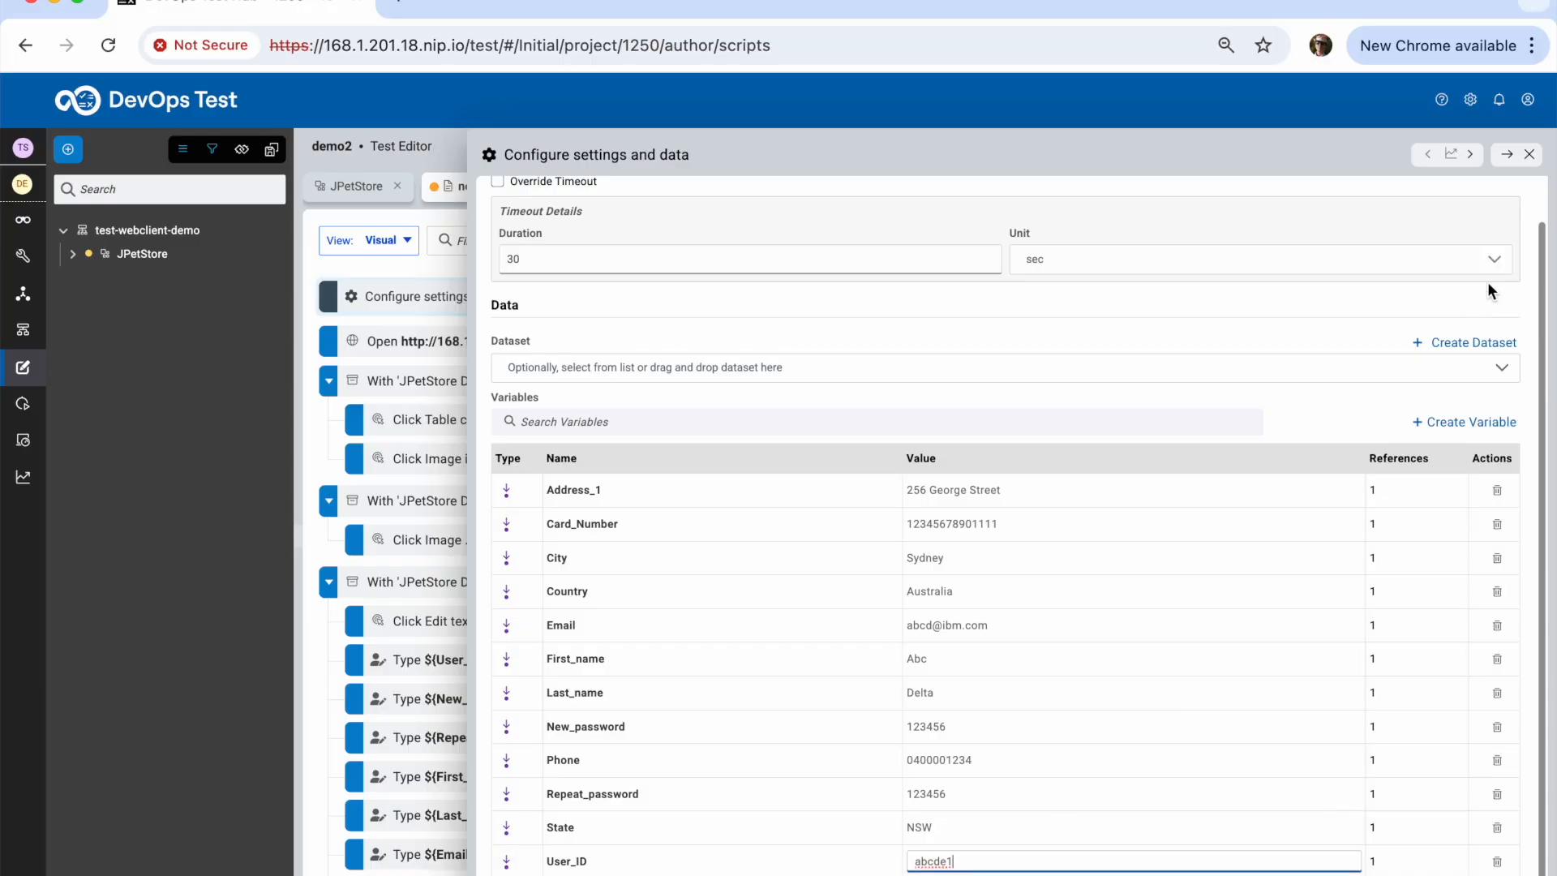
click(1547, 258)
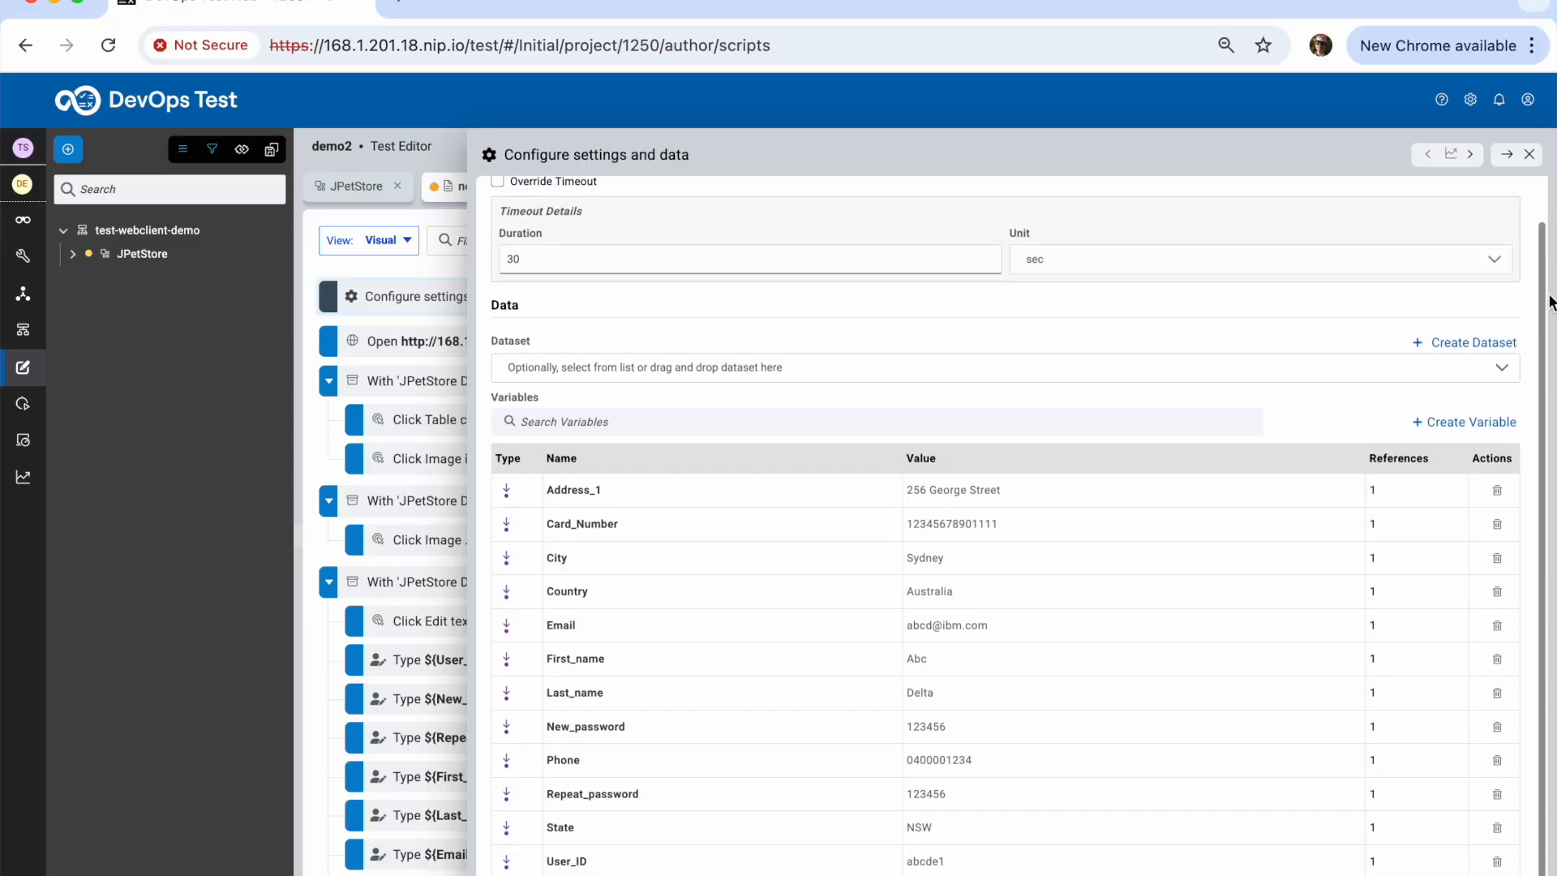
click(958, 861)
key(BackSpace)
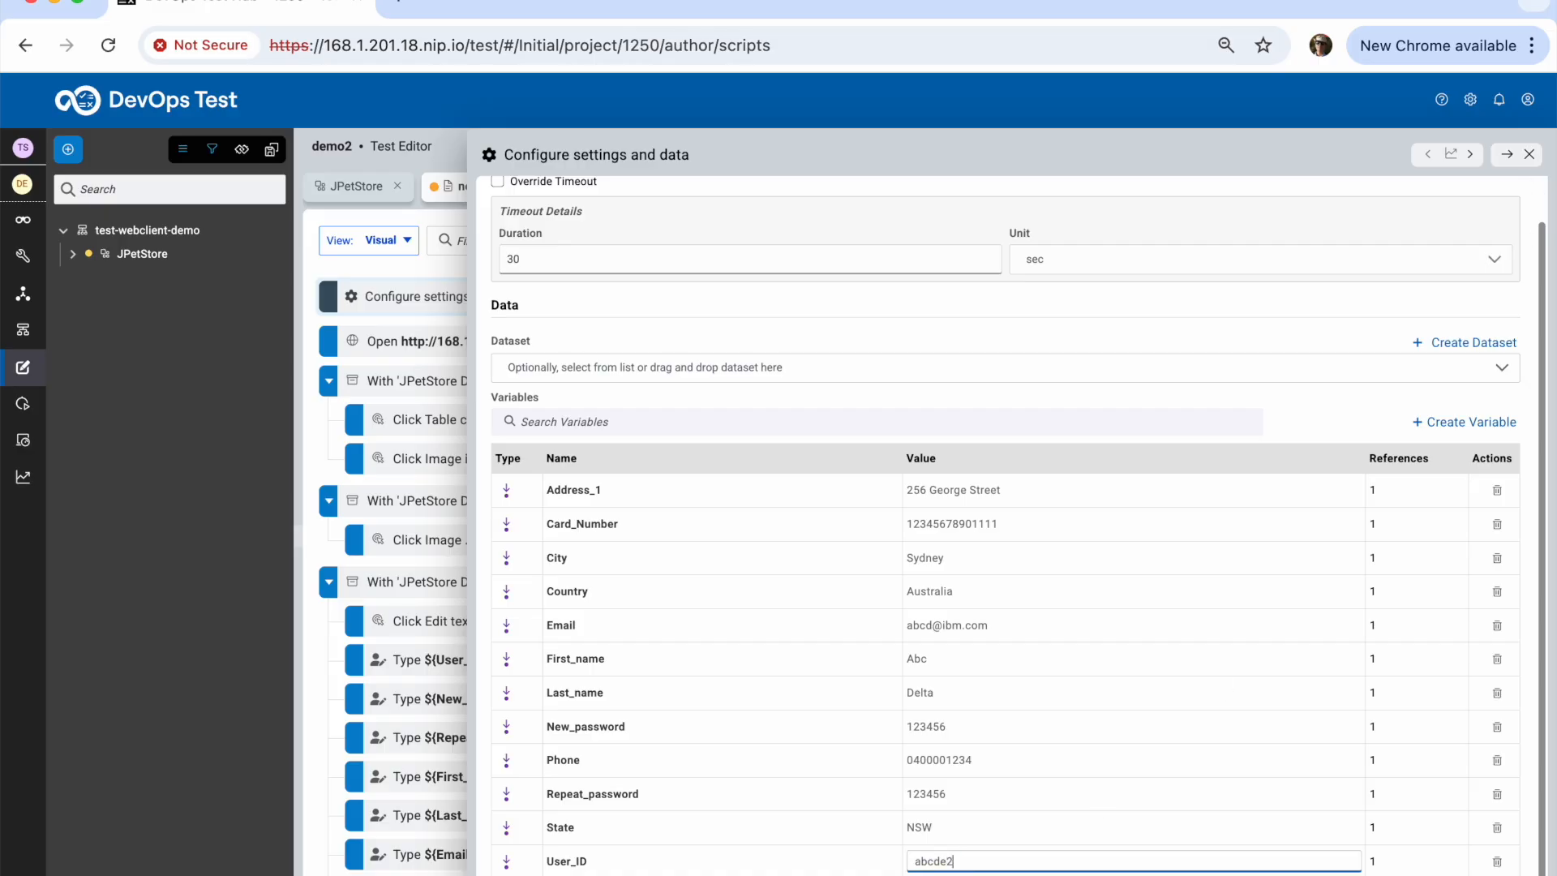
click(1532, 160)
scroll(695, 723, down, 1)
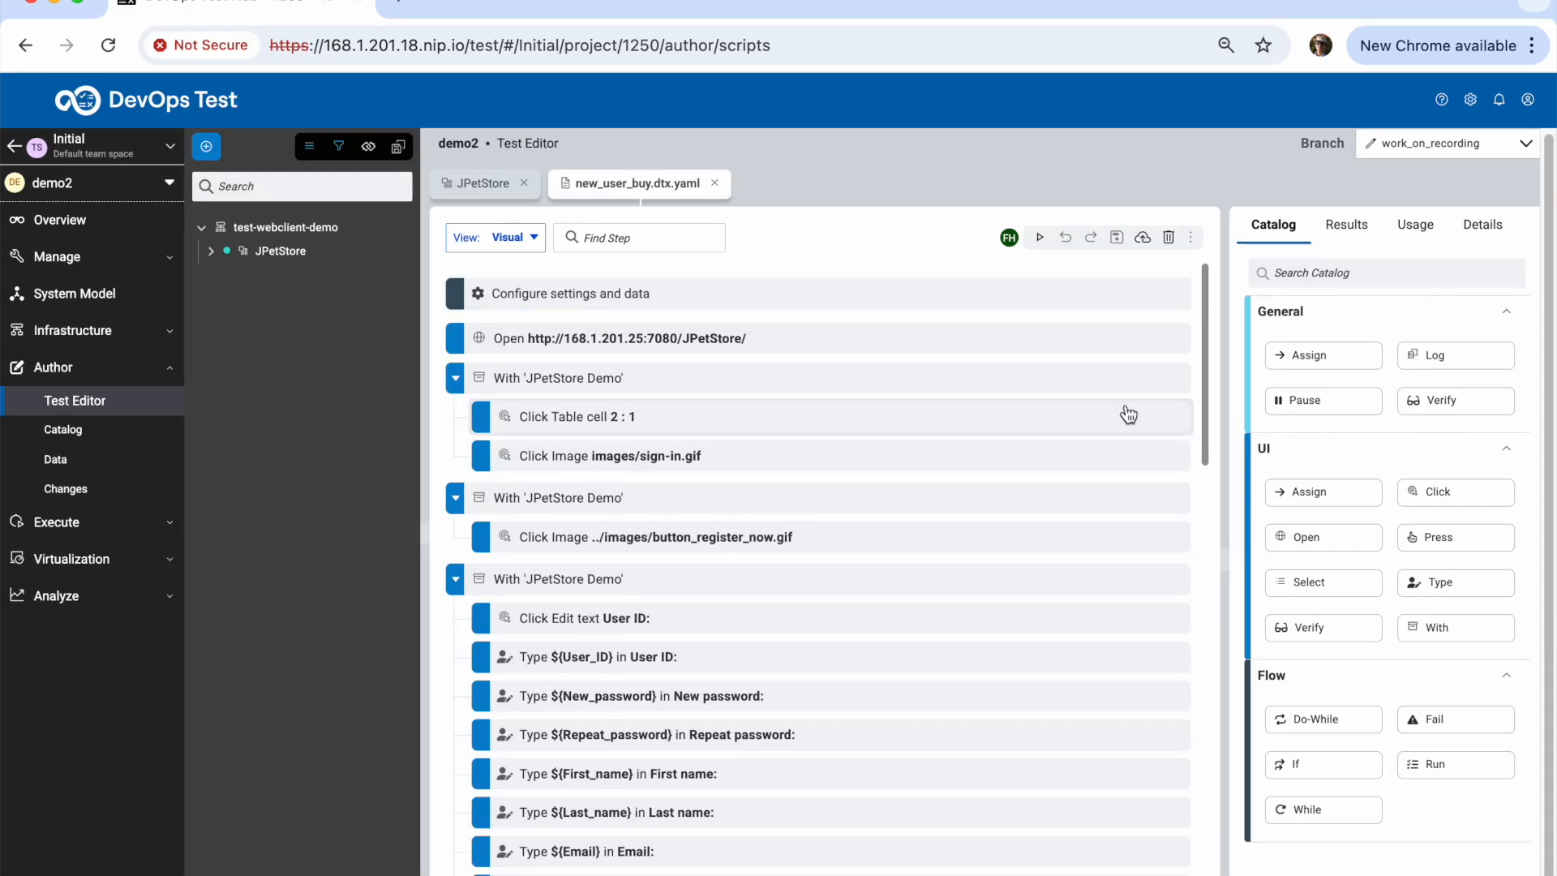
Open the details of the step typing ${New_password} into the registration form
mouse_move(1205, 411)
mouse_down()
mouse_move(1219, 547)
mouse_move(1209, 862)
mouse_move(1230, 406)
mouse_move(1209, 417)
mouse_up()
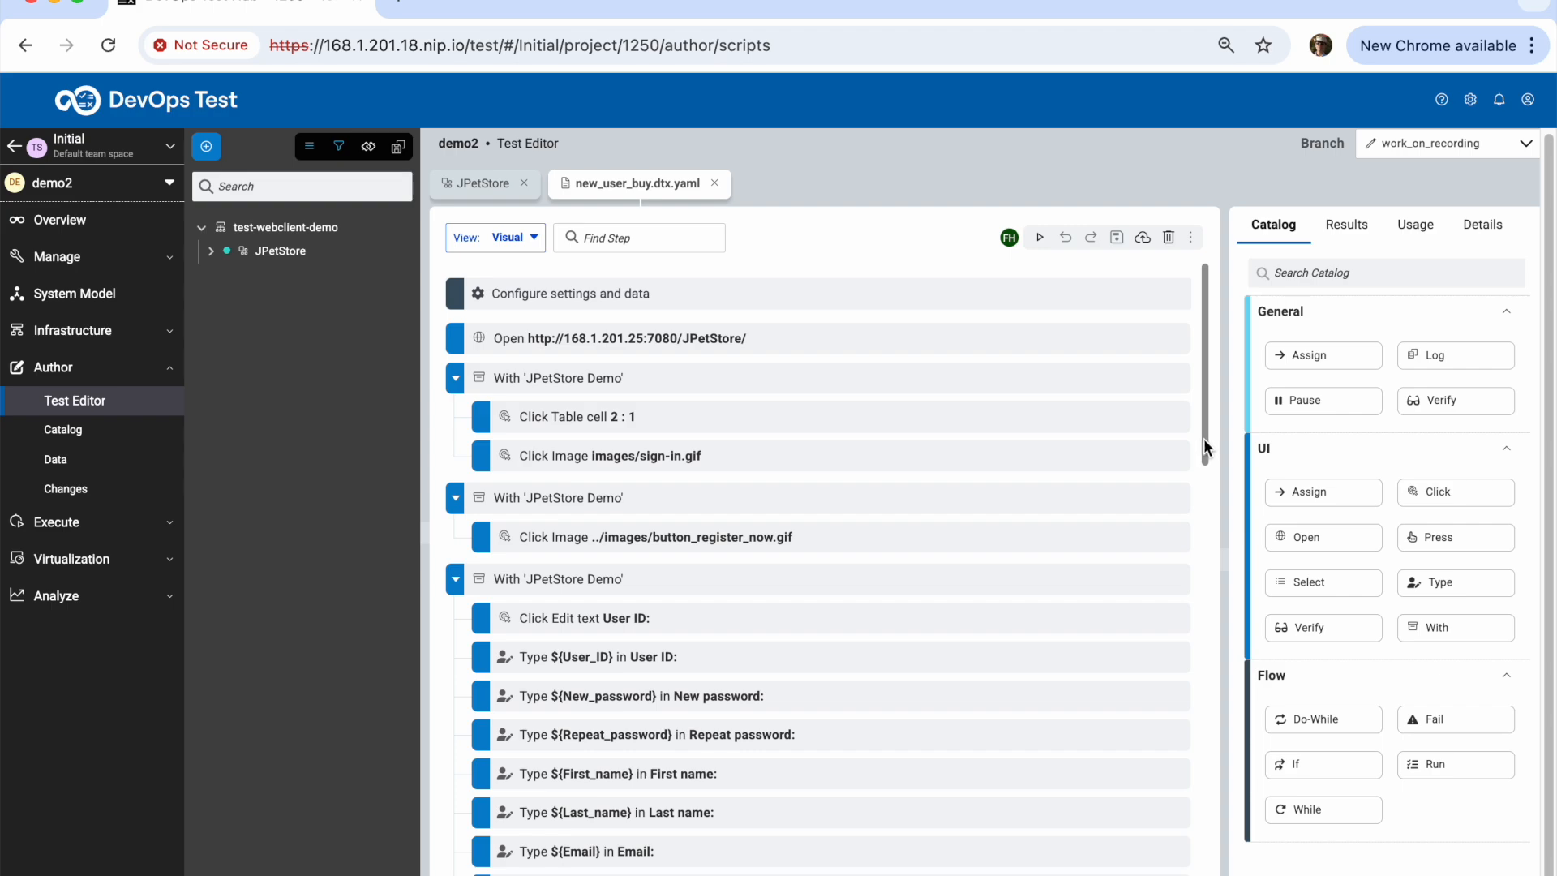
scroll(1206, 448, down, 2)
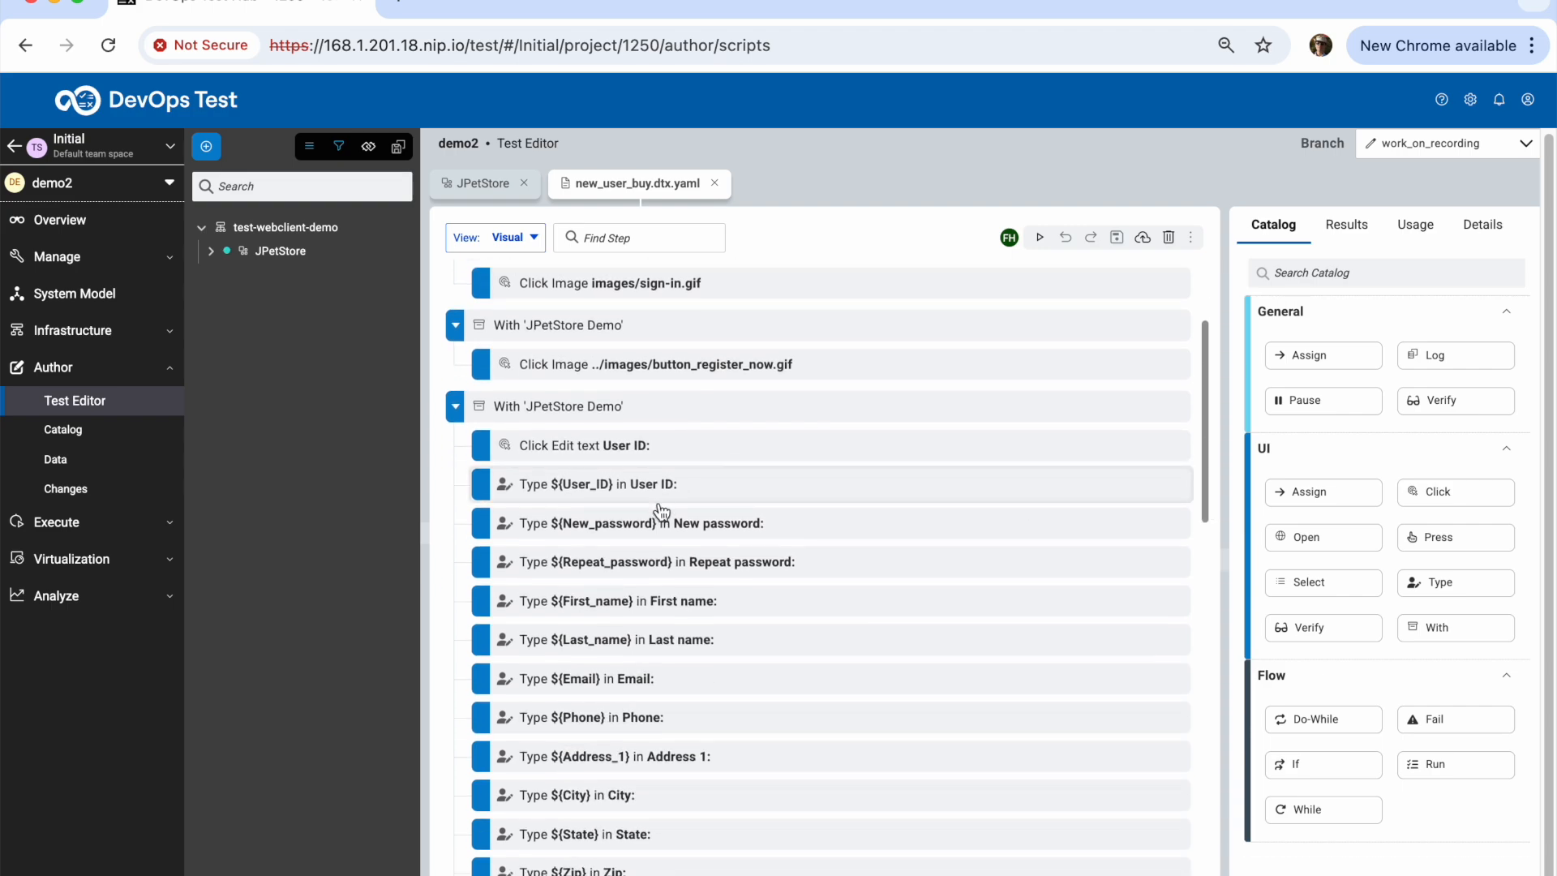
click(657, 526)
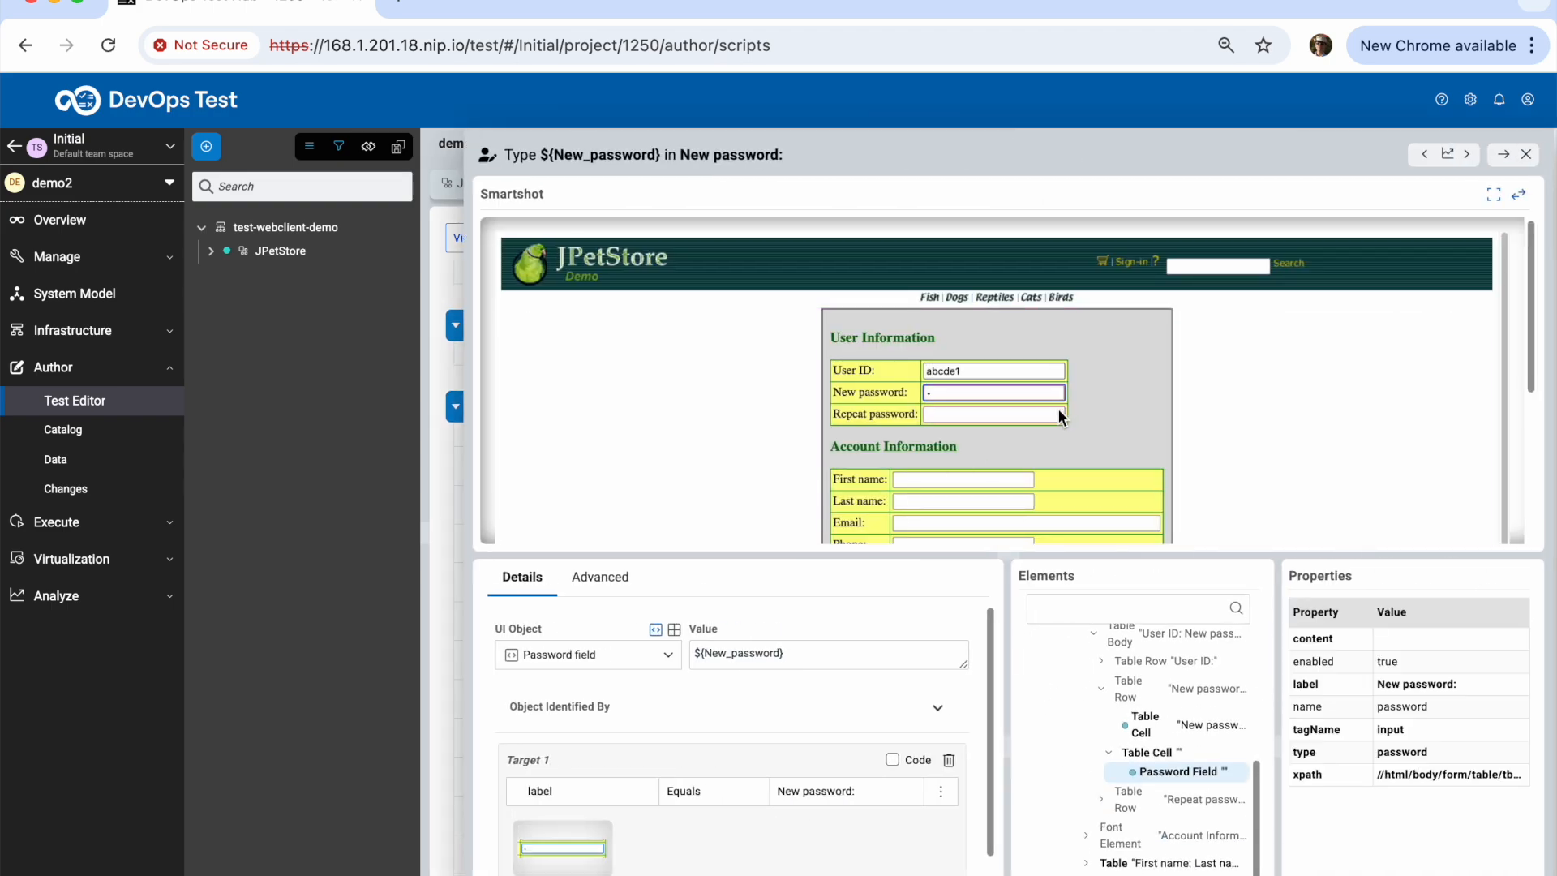
Widen and browse the captured Elements tree, then close the details back to the step list
drag(1533, 374, 1531, 507)
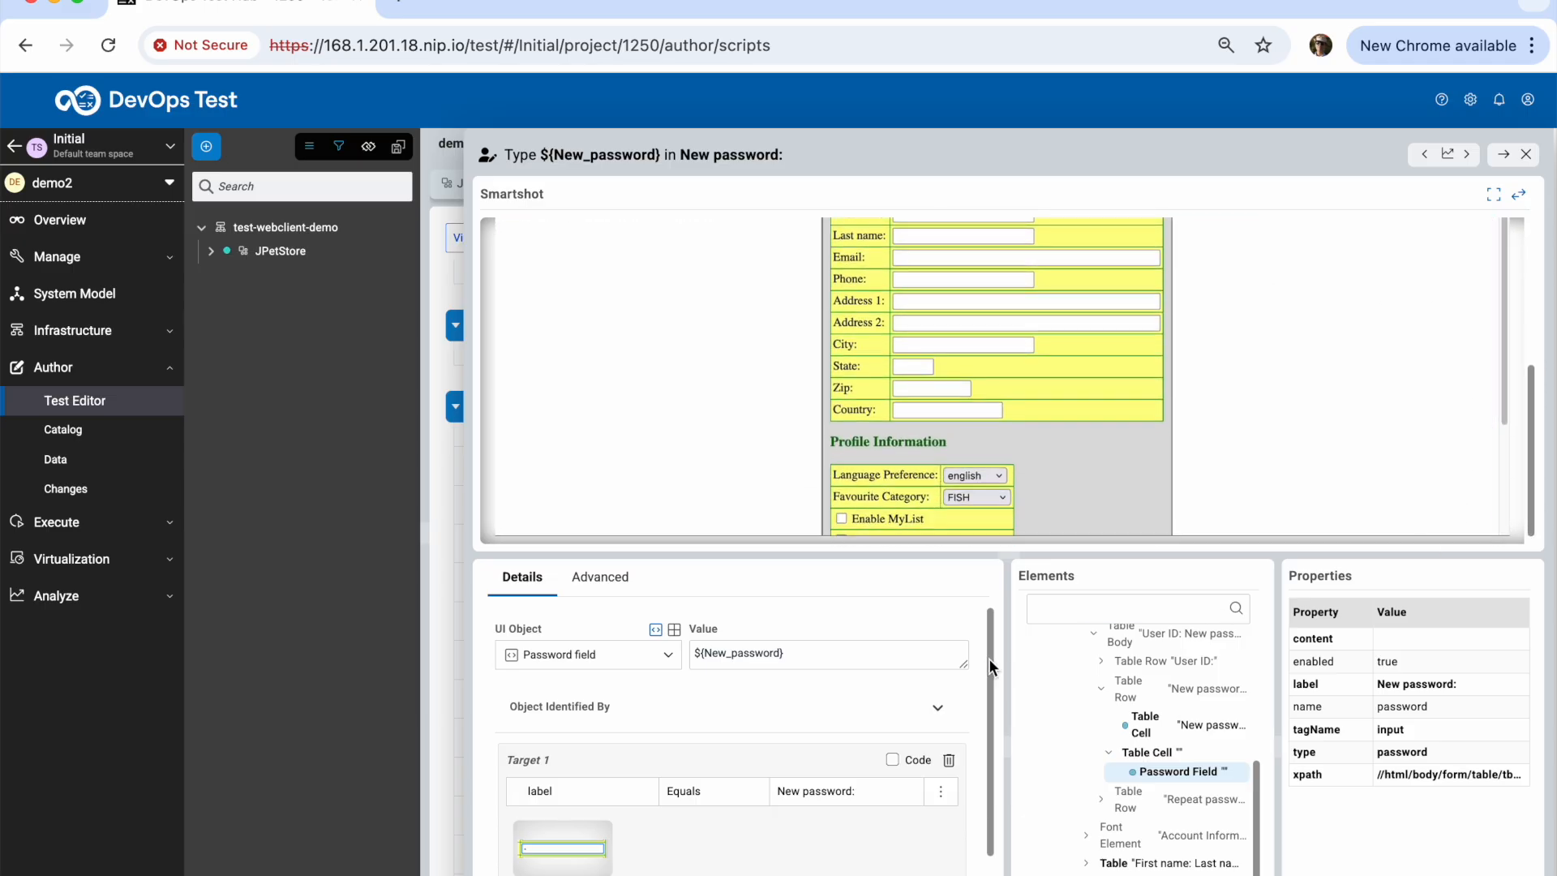
drag(1008, 658, 981, 660)
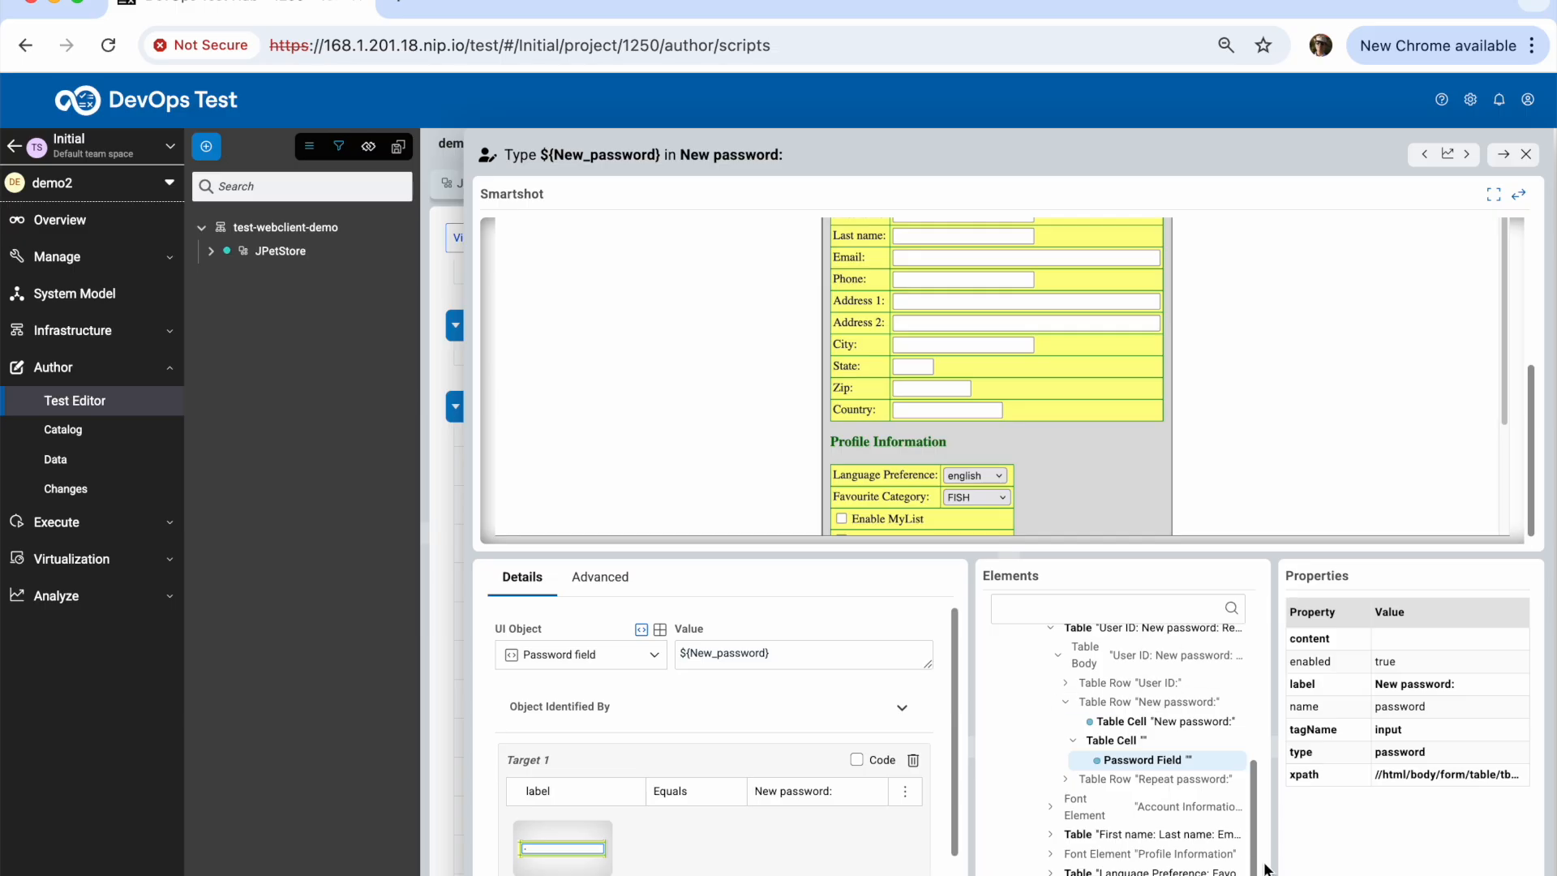
drag(1254, 855, 1250, 738)
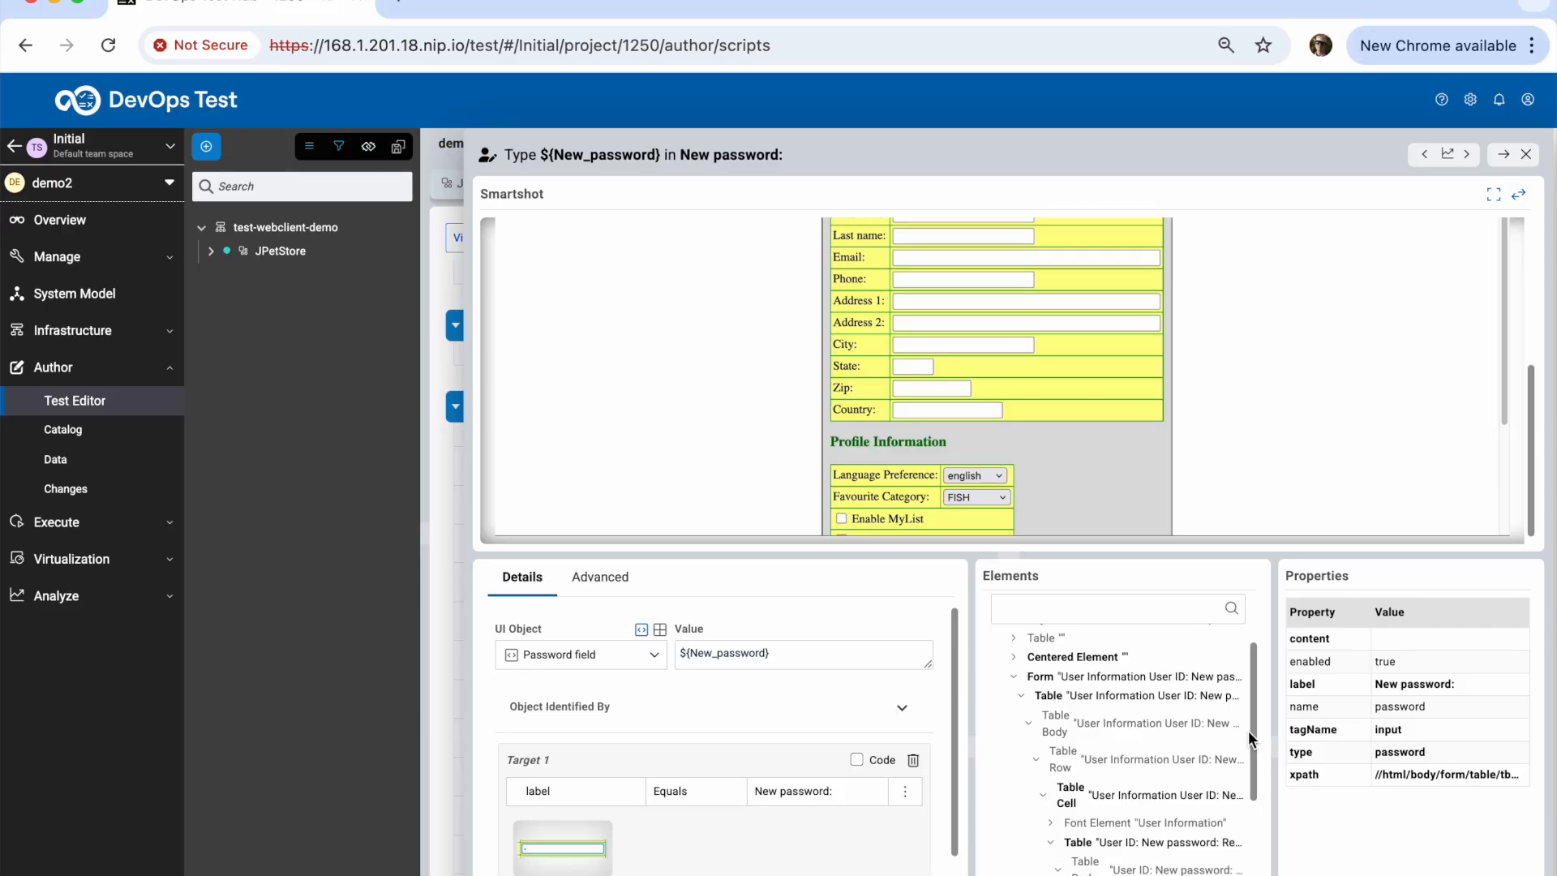
drag(1250, 732, 1255, 850)
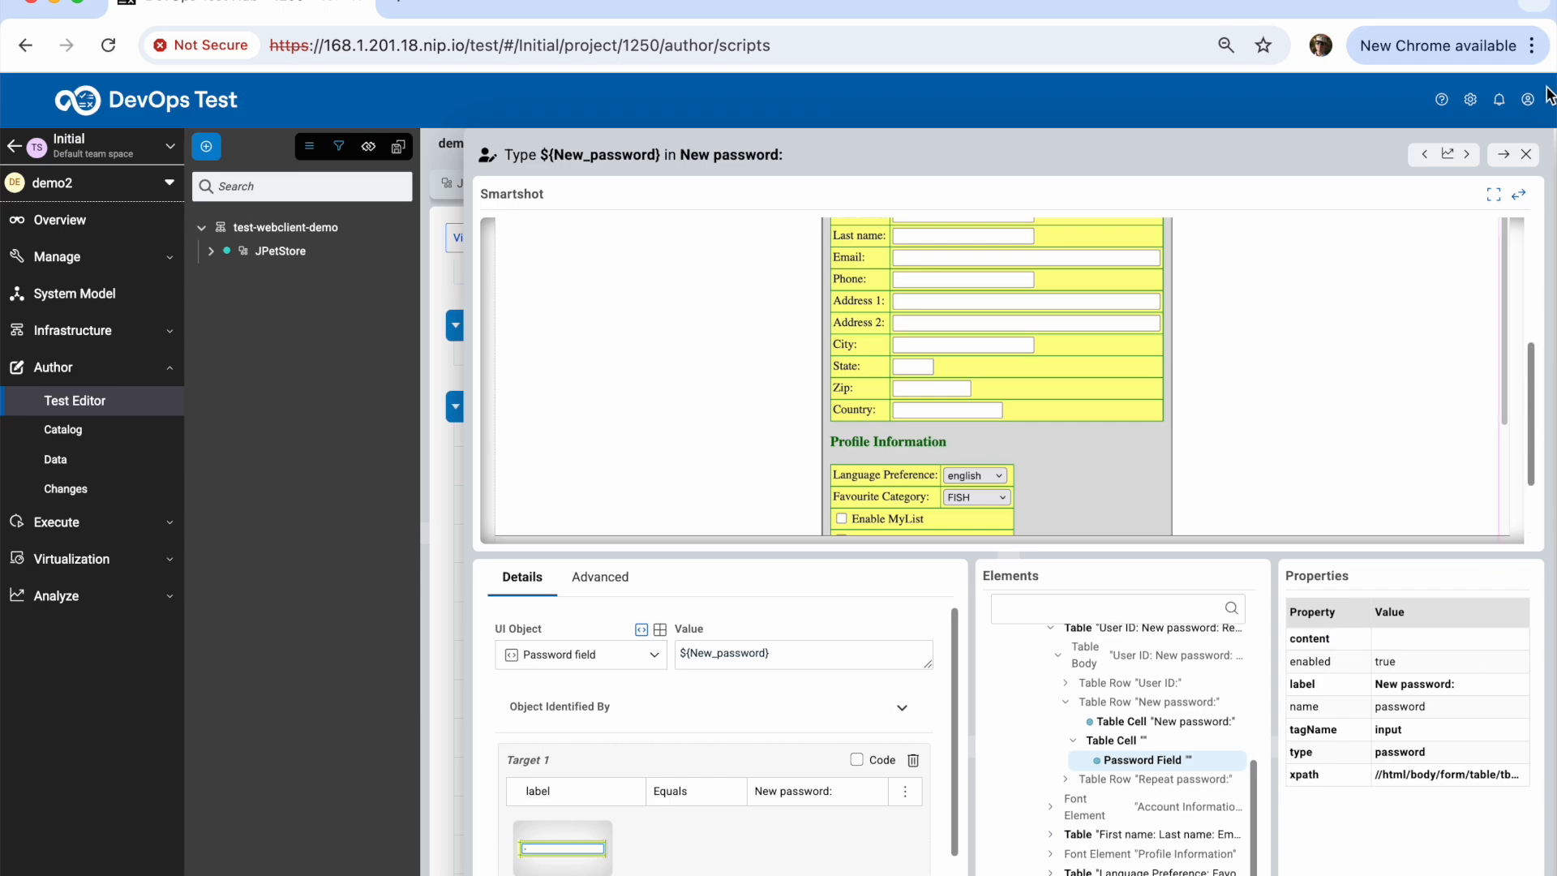
click(1527, 156)
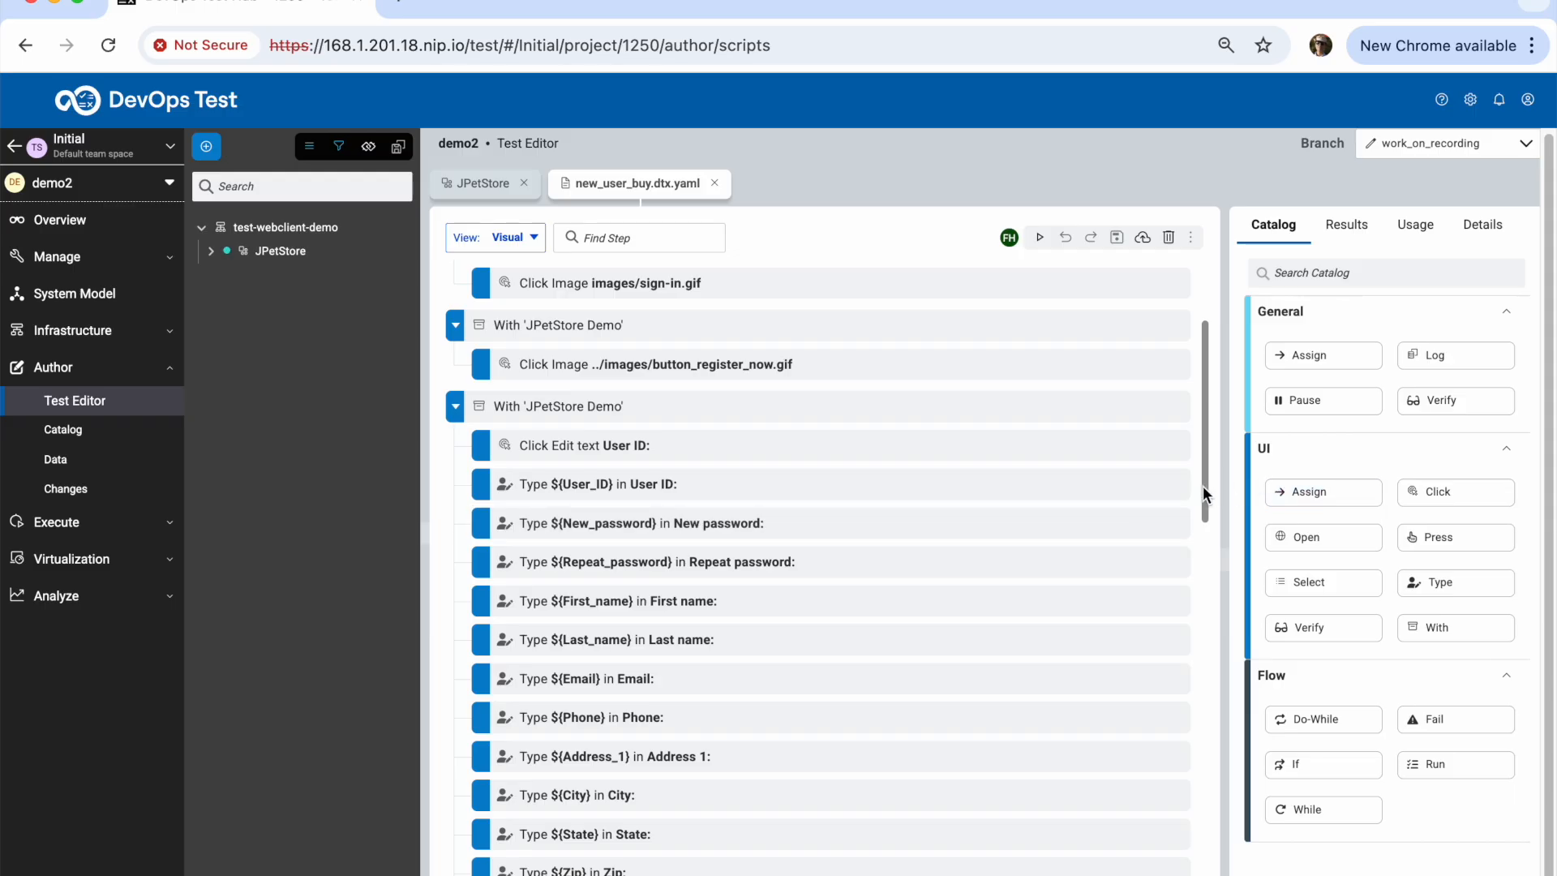
drag(1204, 485, 1205, 421)
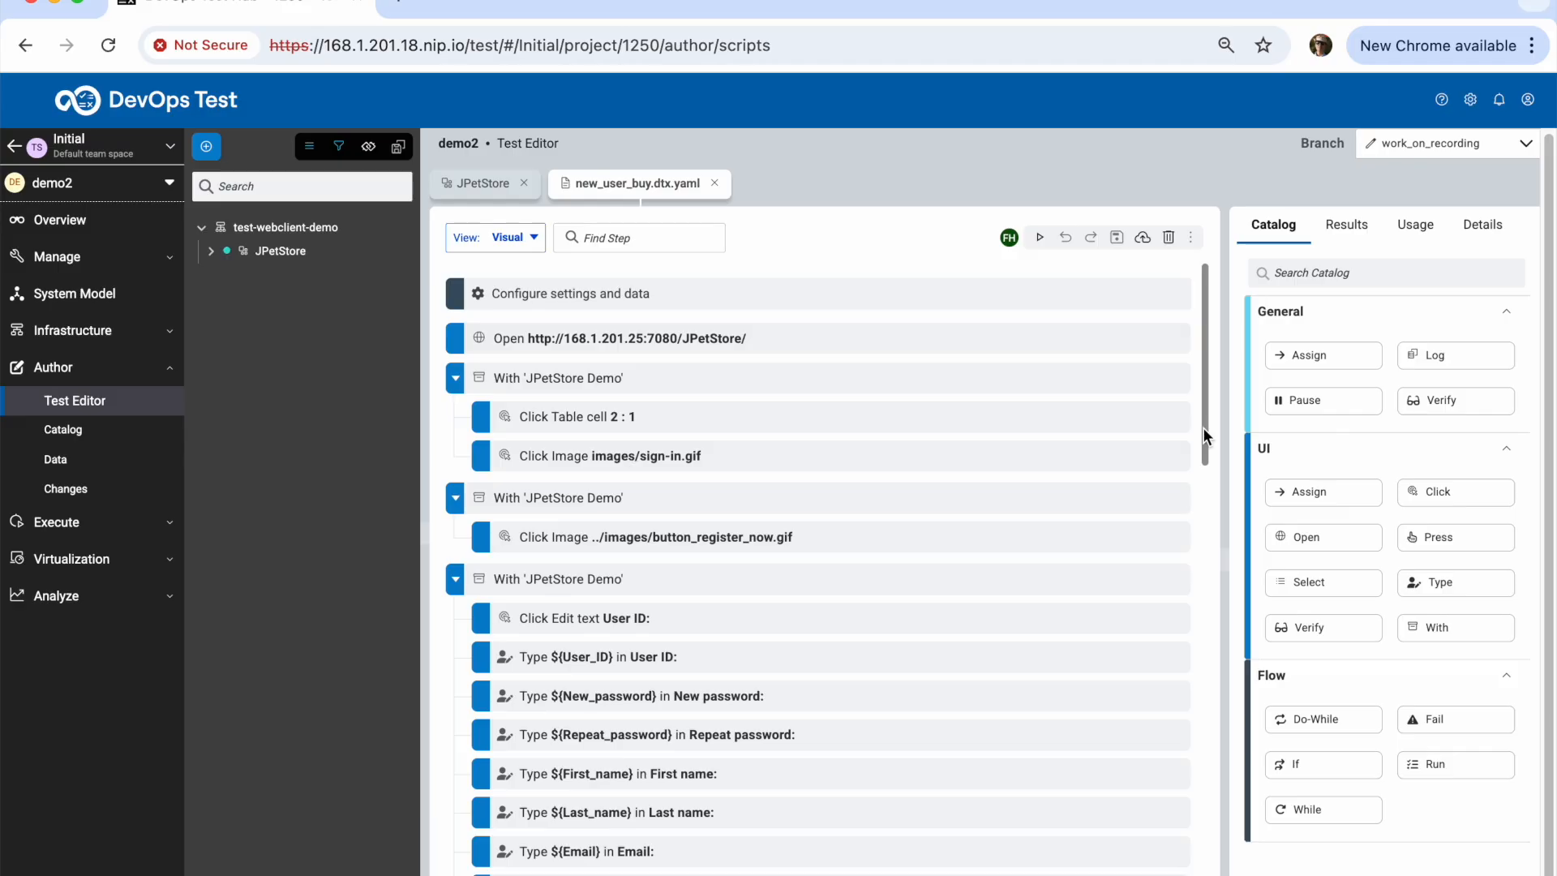
From the sm_fish.gif click step, add a Verify that the MyAccount image src equals ../images/my_account.gif
drag(1205, 427, 1200, 611)
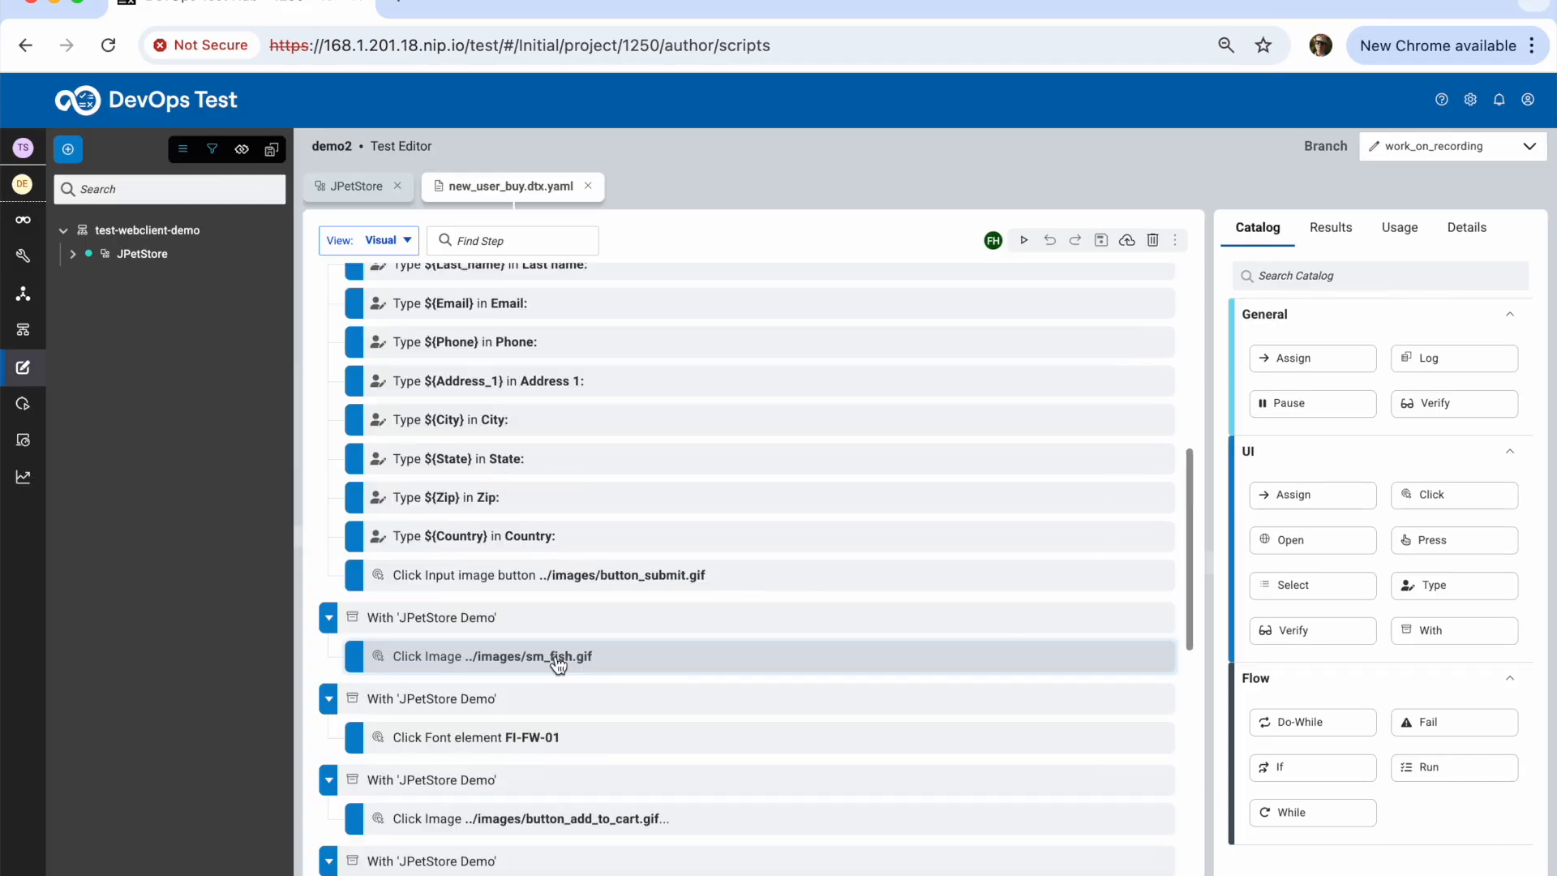
click(558, 658)
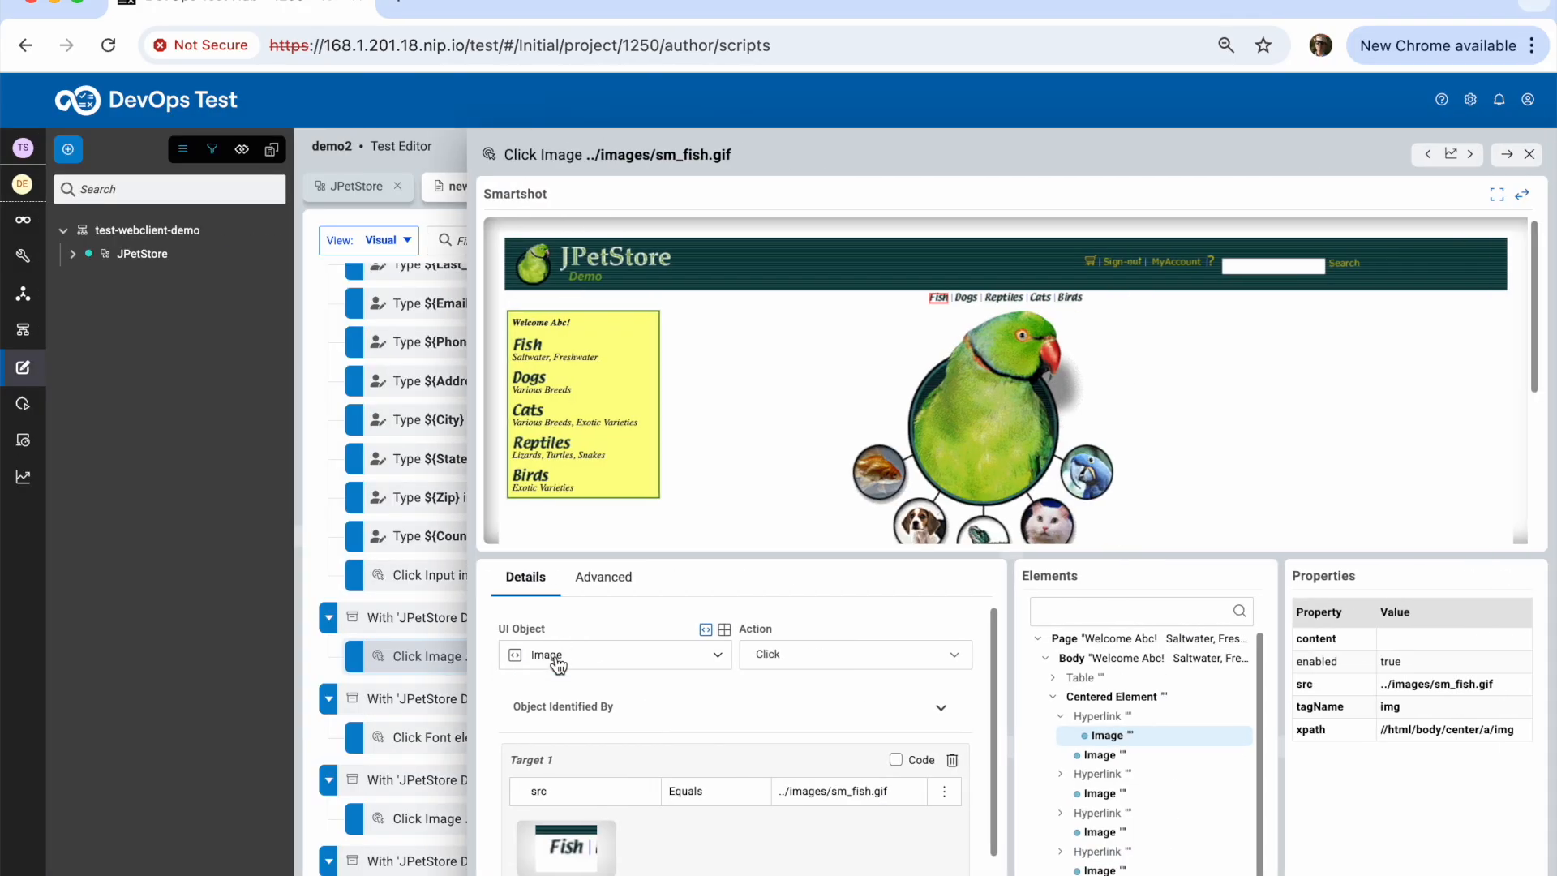
click(1185, 264)
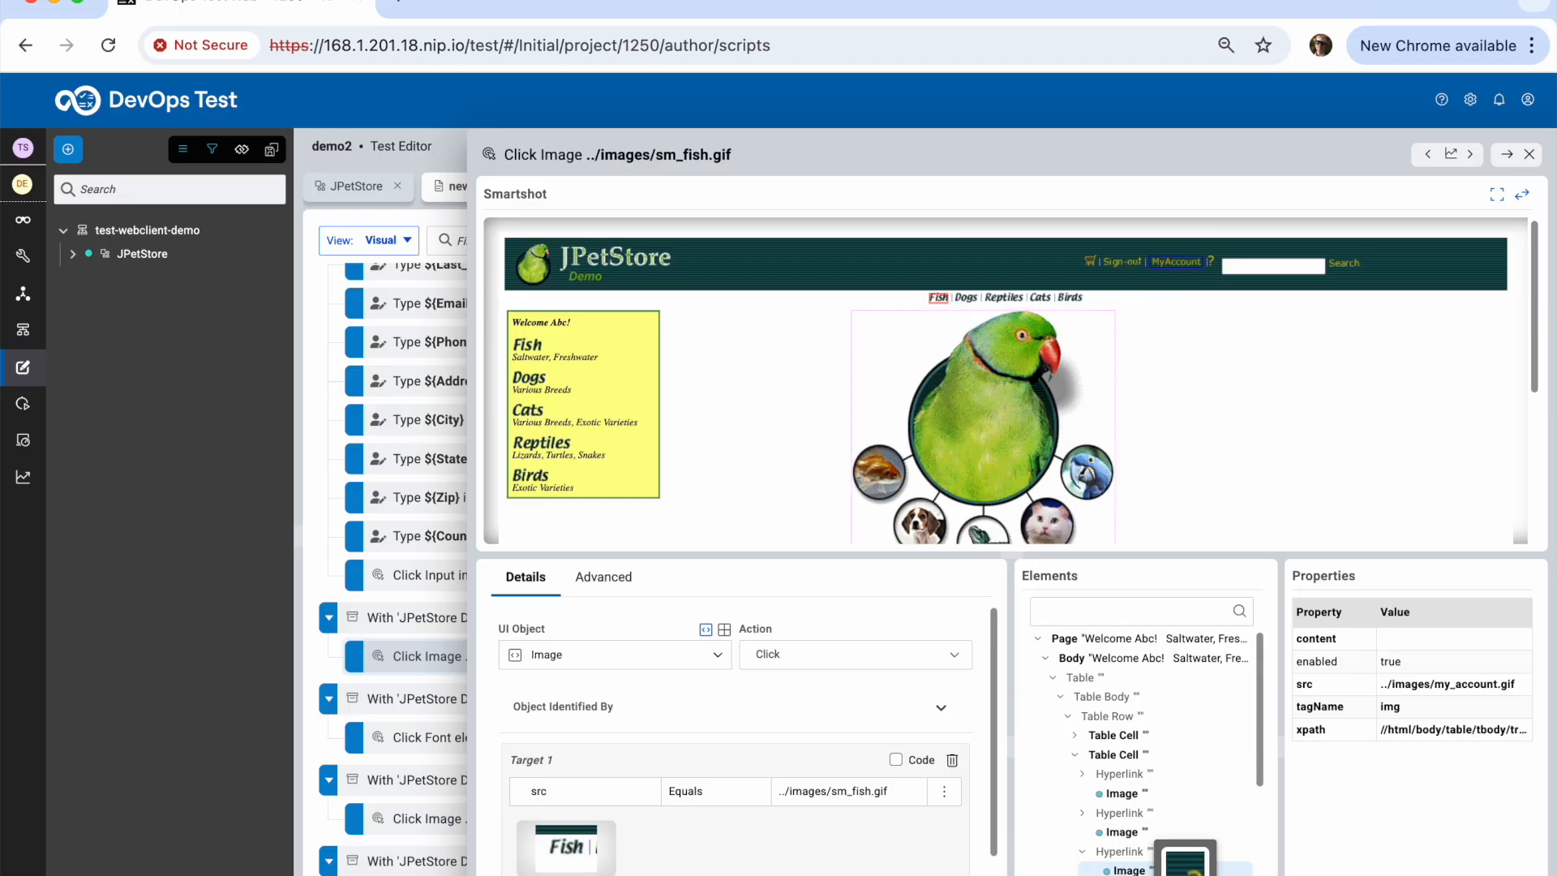
mouse_move(1129, 871)
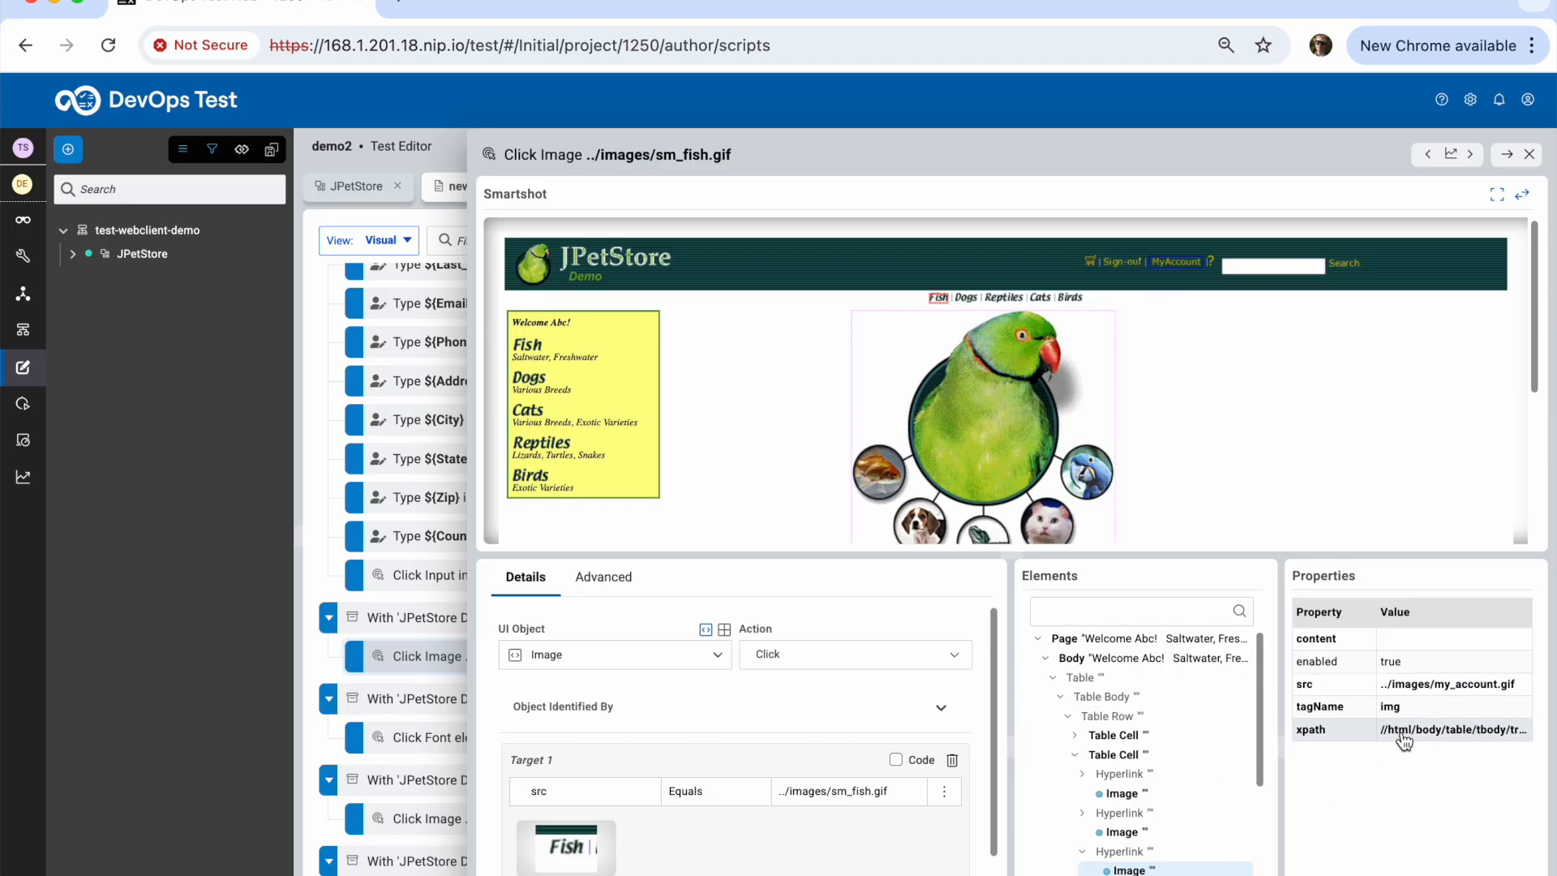
right_click(1418, 692)
mouse_move(1355, 754)
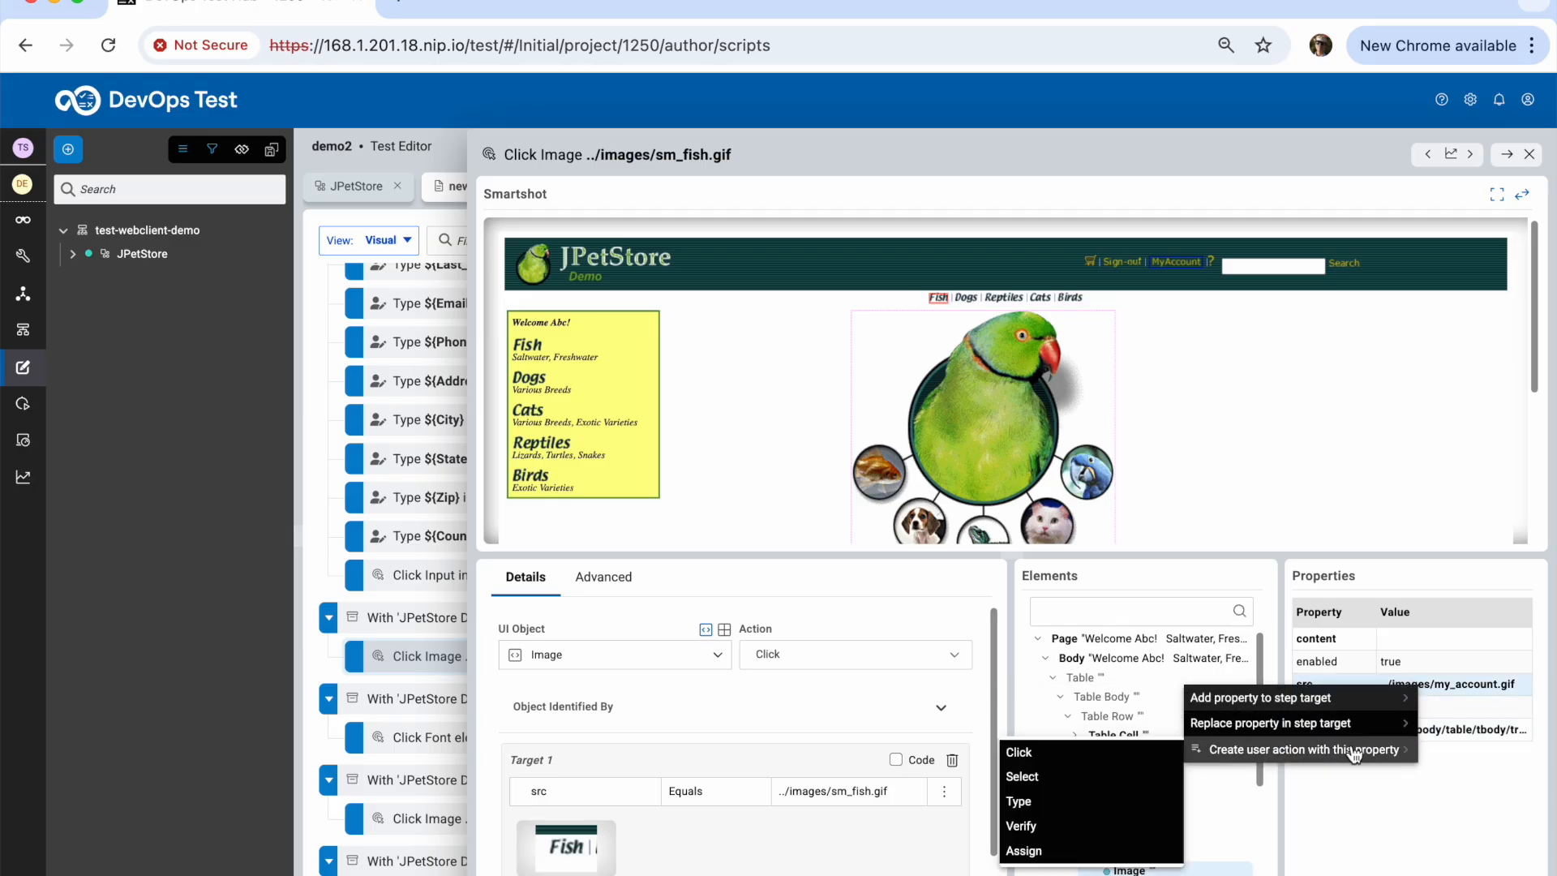
click(1125, 832)
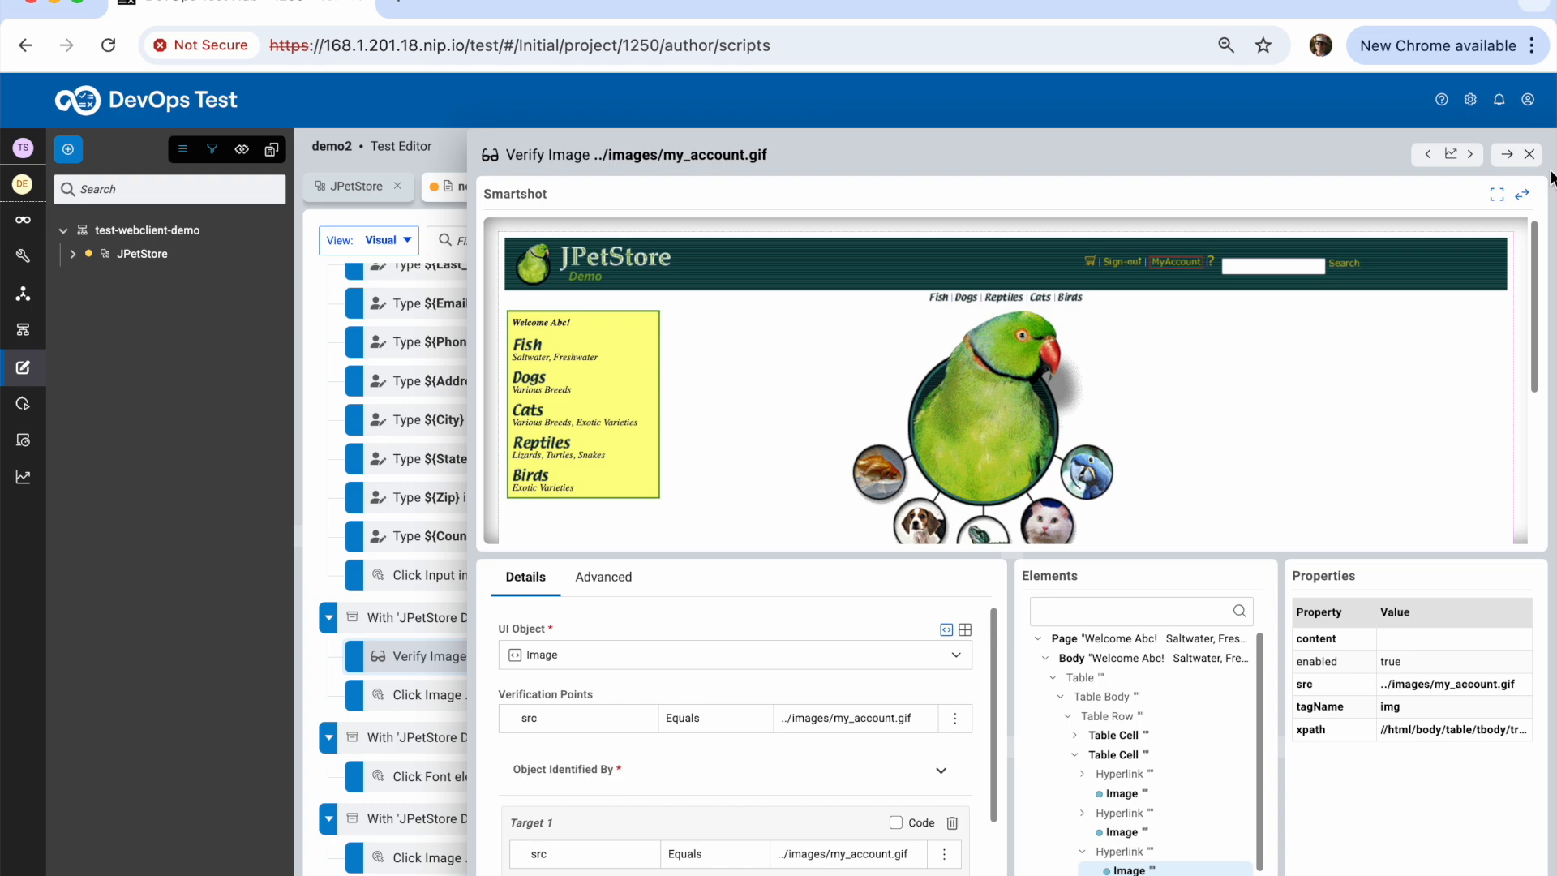
click(1530, 154)
Review the User ID, checkout, continue and Card Number step details in the step list
scroll(824, 649, down, 5)
scroll(824, 658, down, 5)
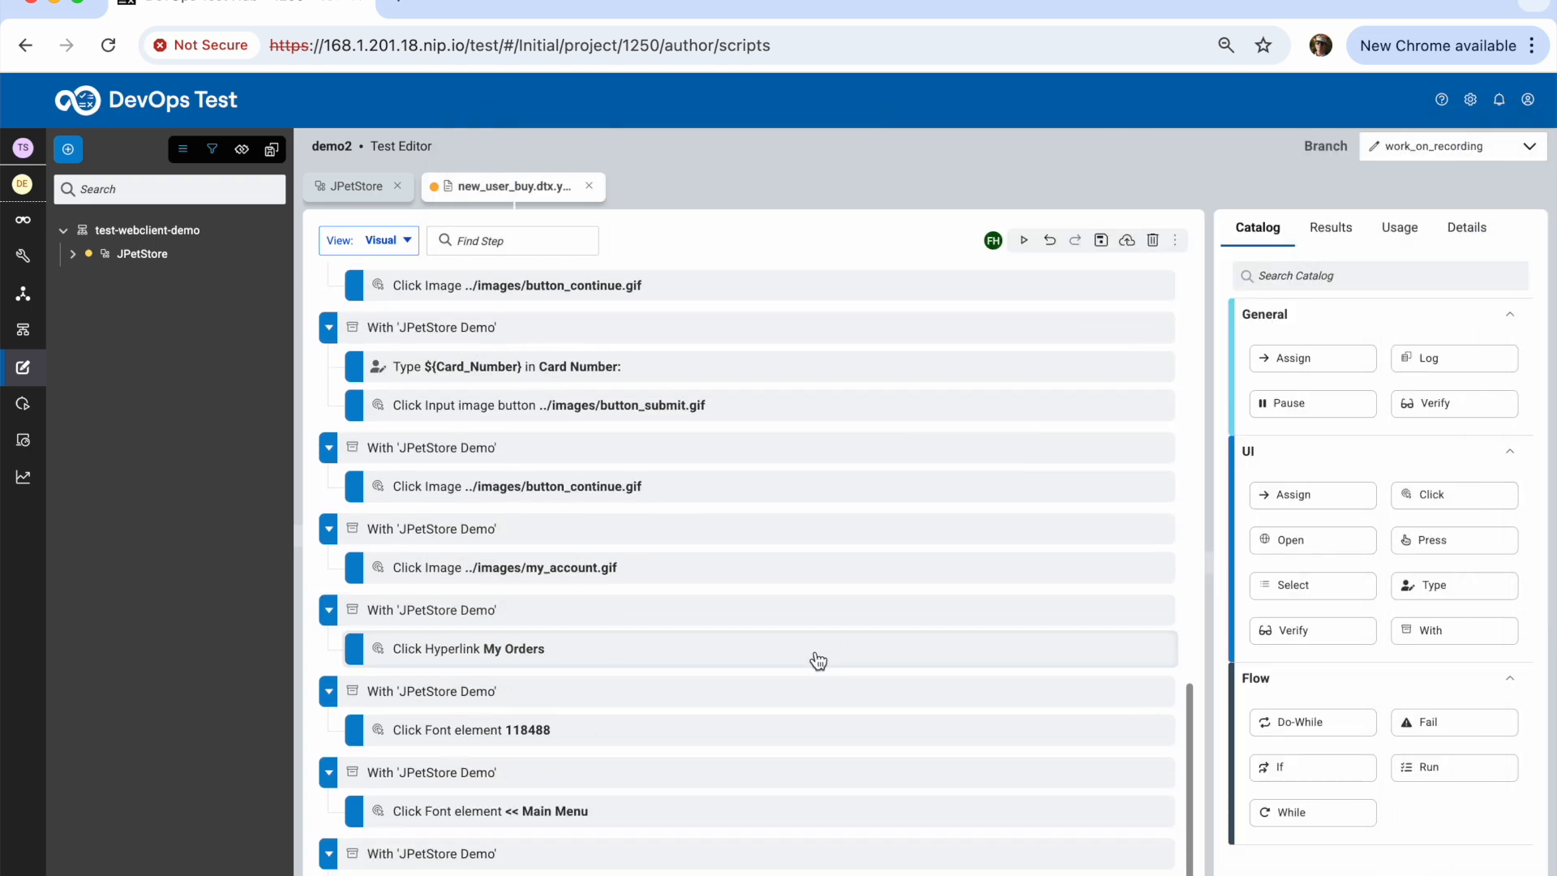
scroll(815, 673, down, 1)
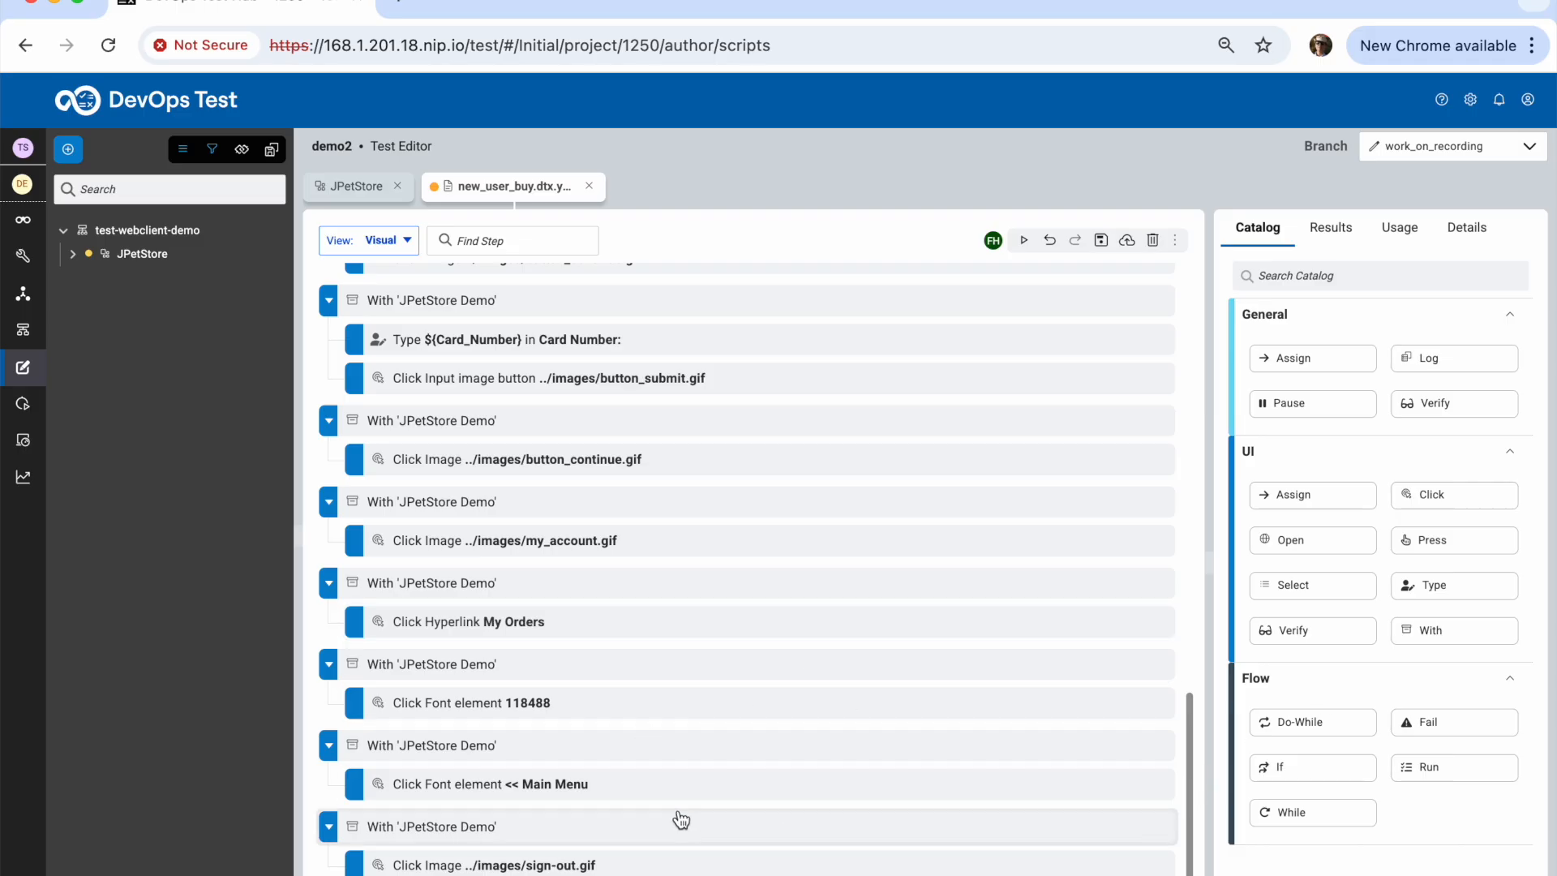
drag(1189, 798, 1224, 253)
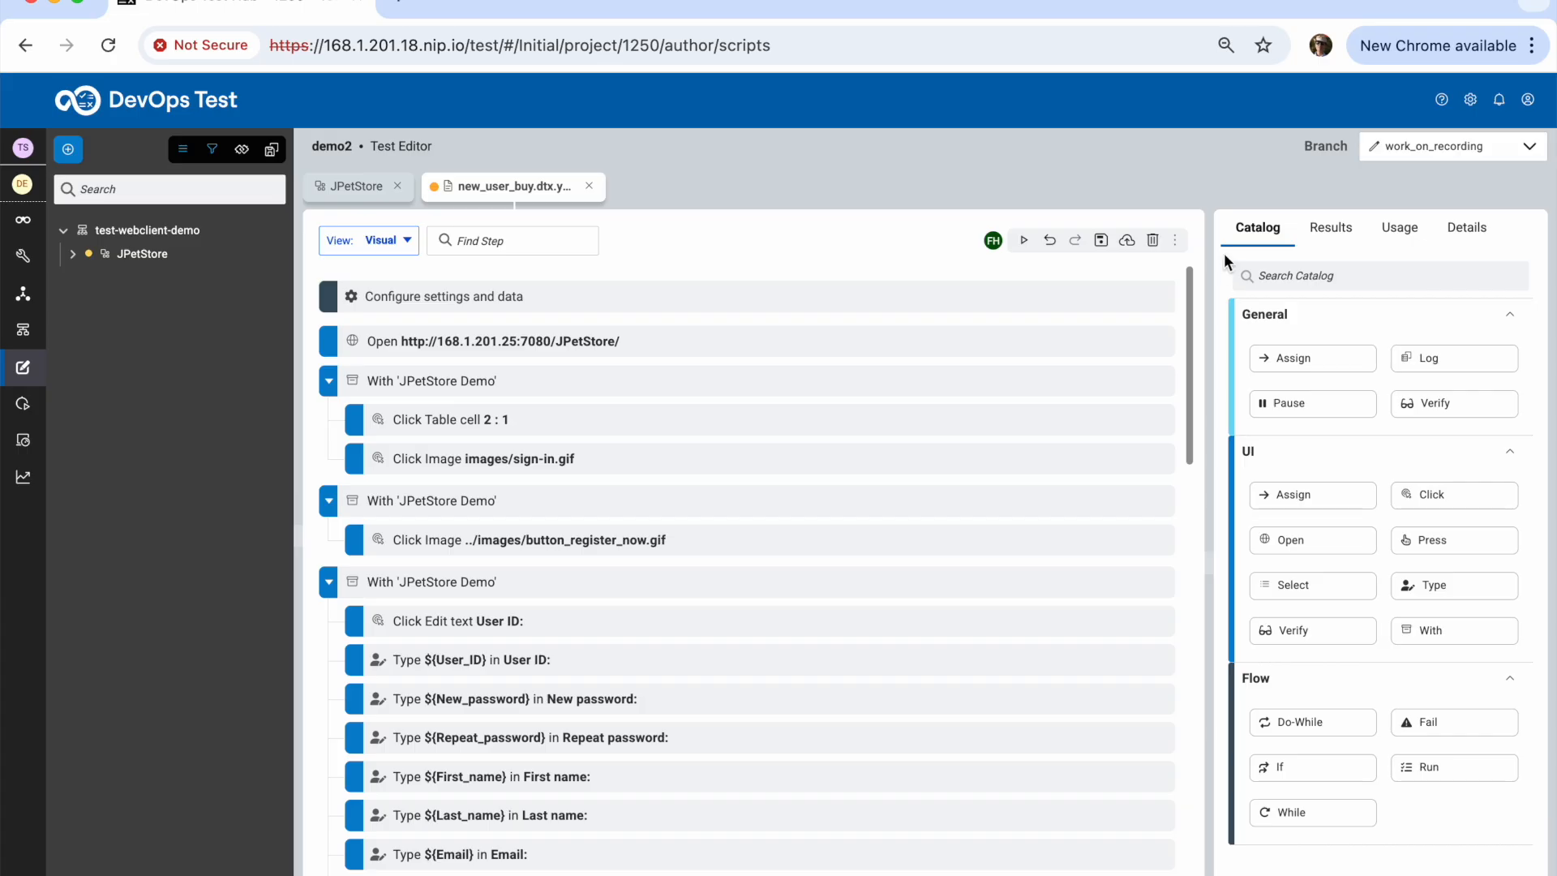
scroll(538, 686, down, 1)
scroll(527, 713, down, 1)
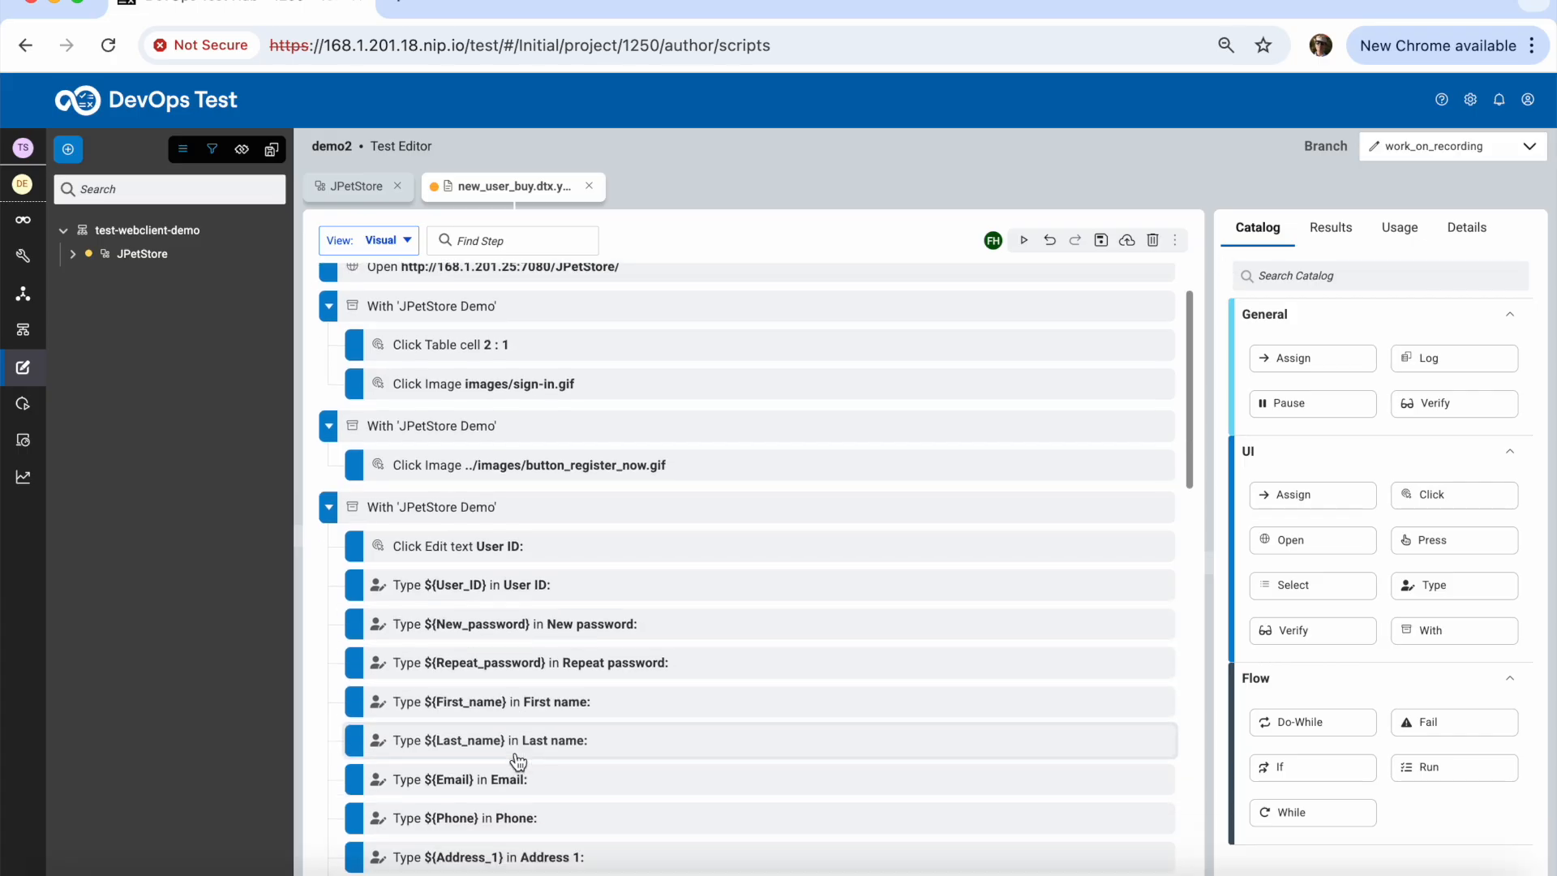
click(504, 589)
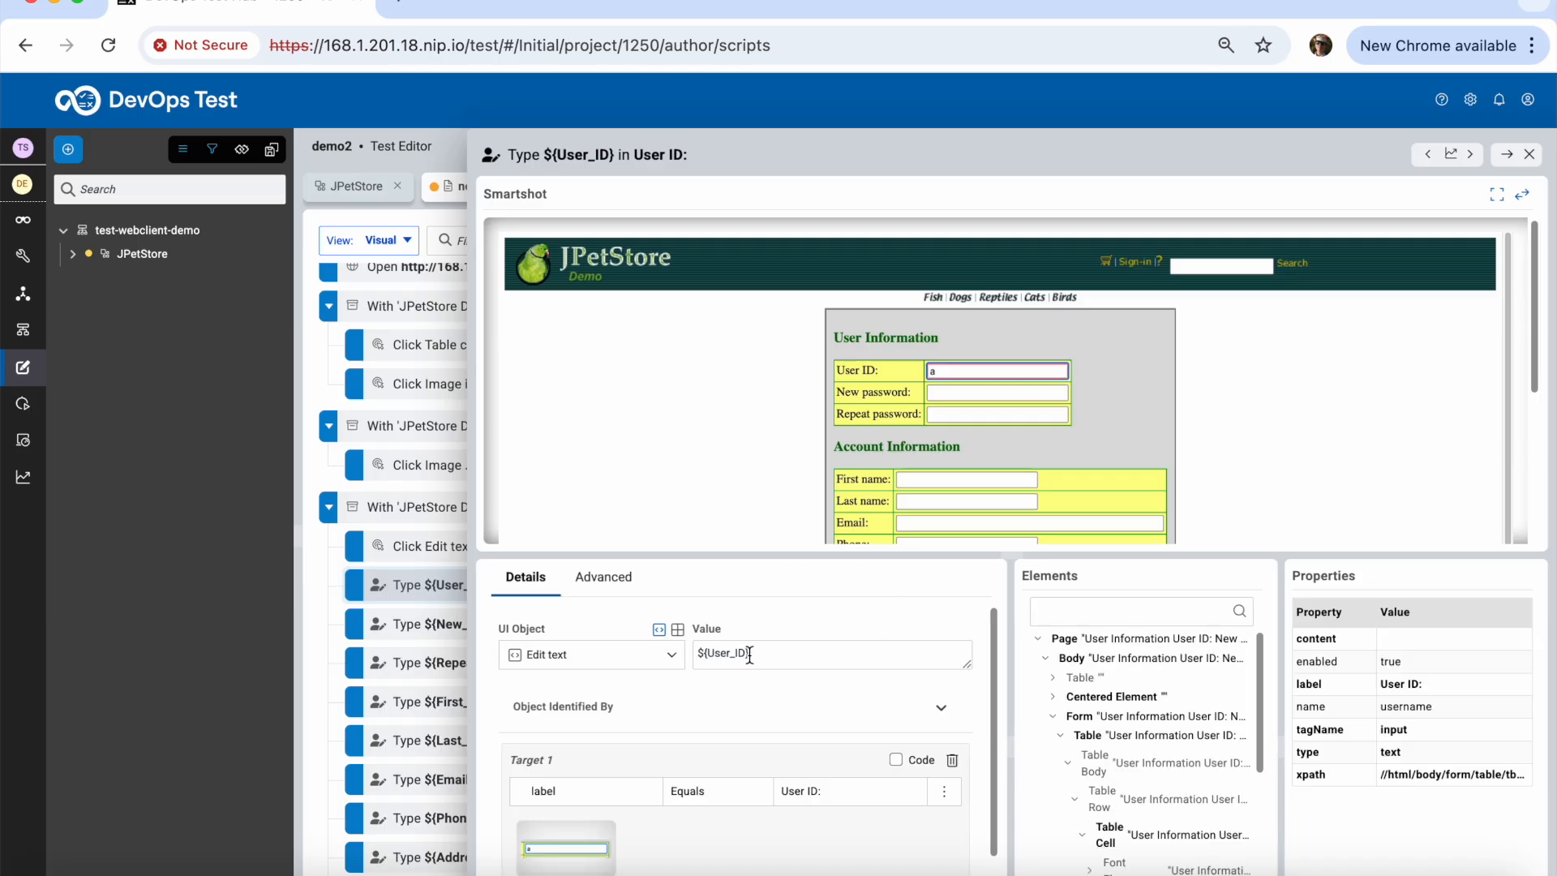
click(1530, 155)
scroll(765, 793, down, 5)
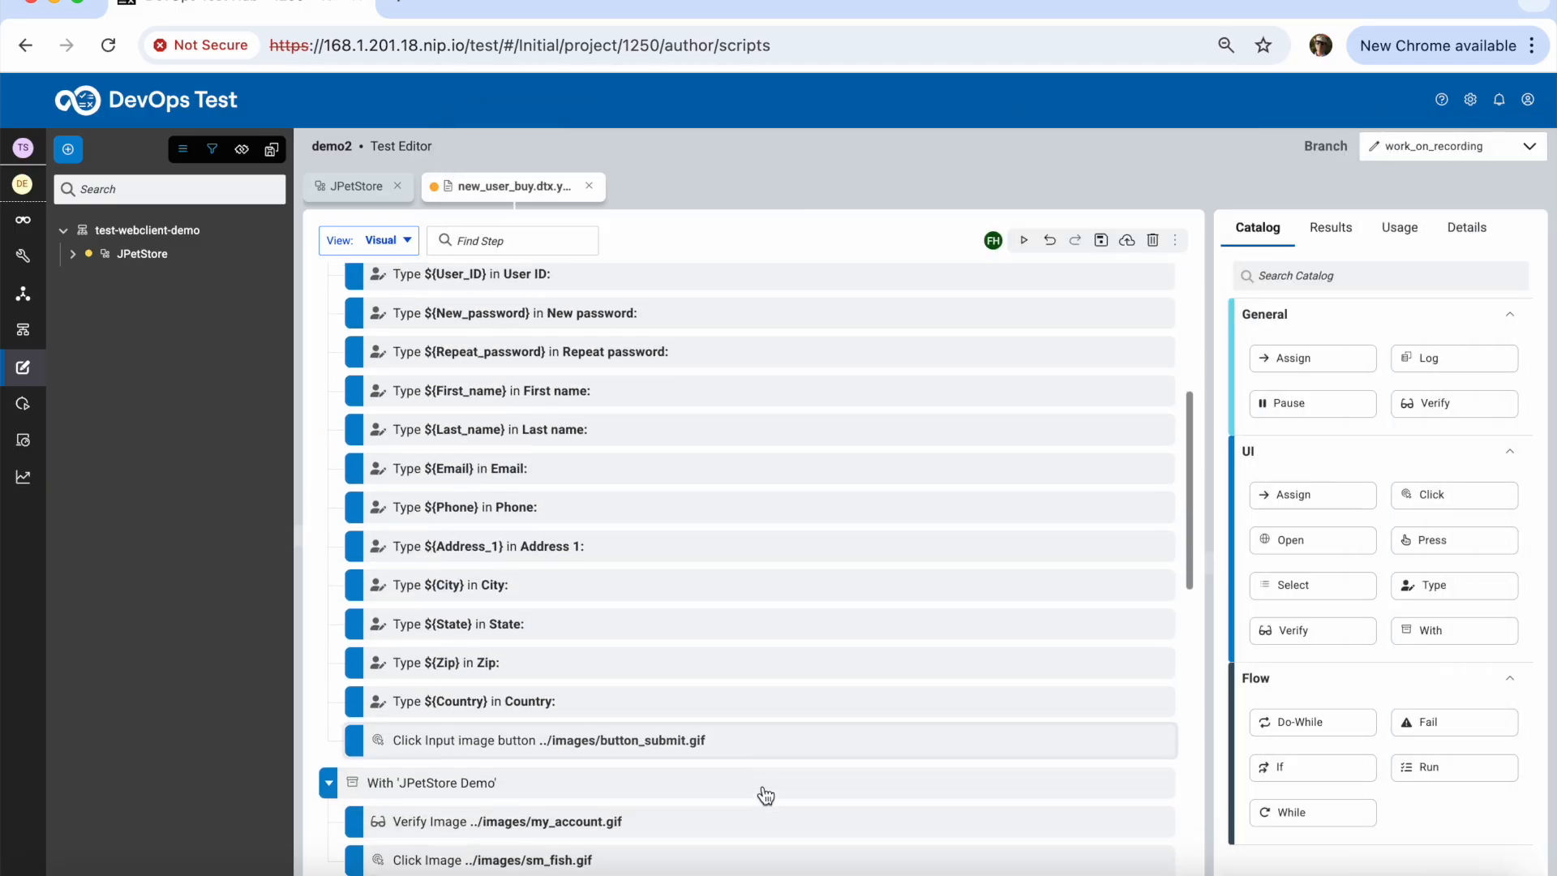
scroll(766, 795, down, 5)
click(422, 601)
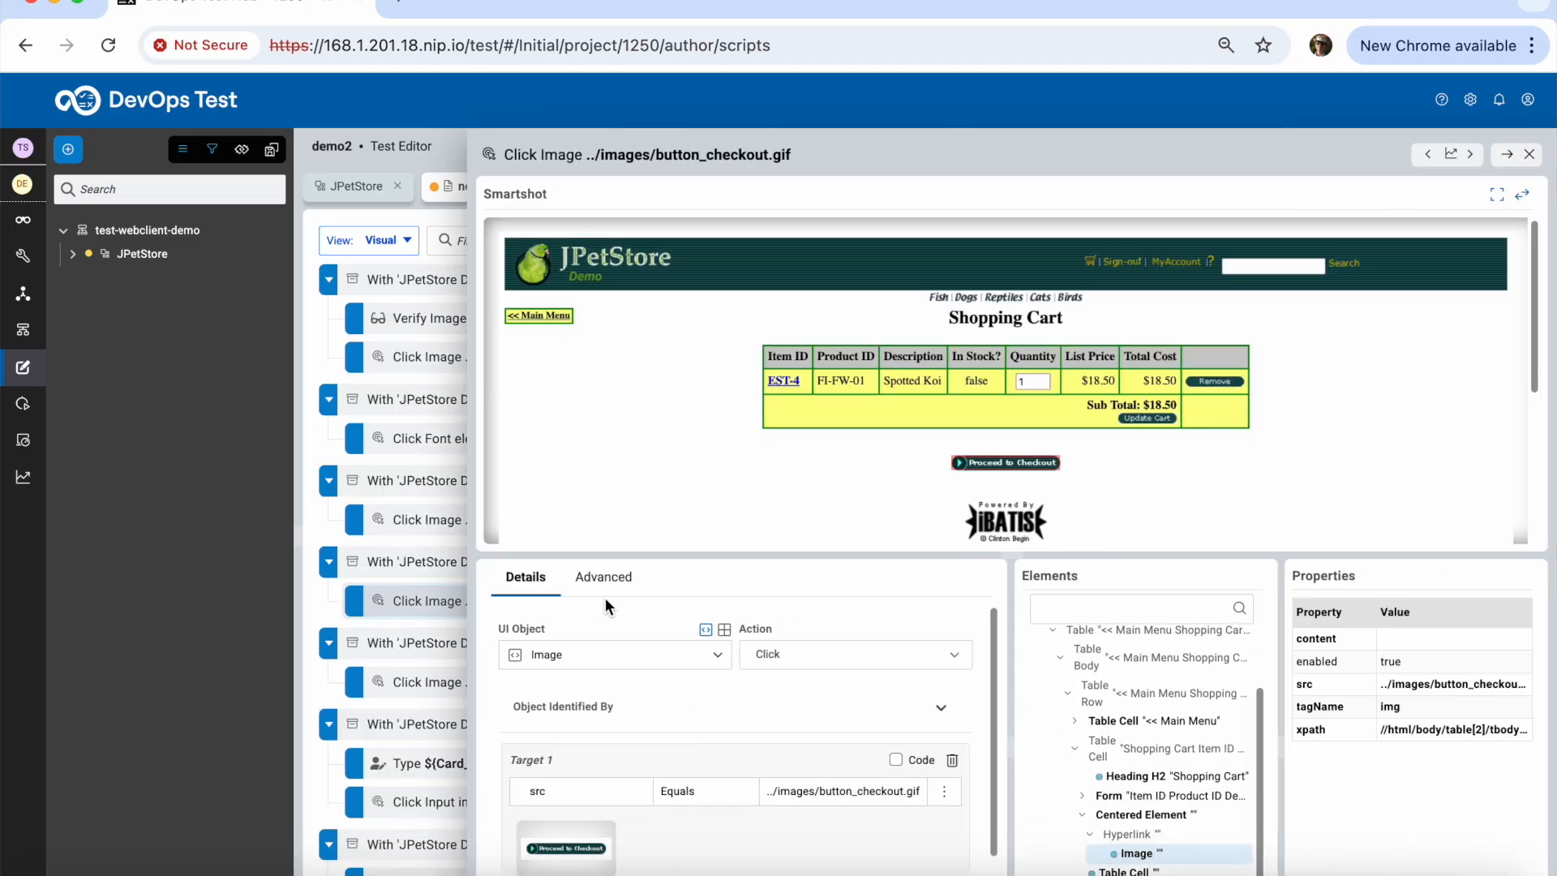
click(404, 695)
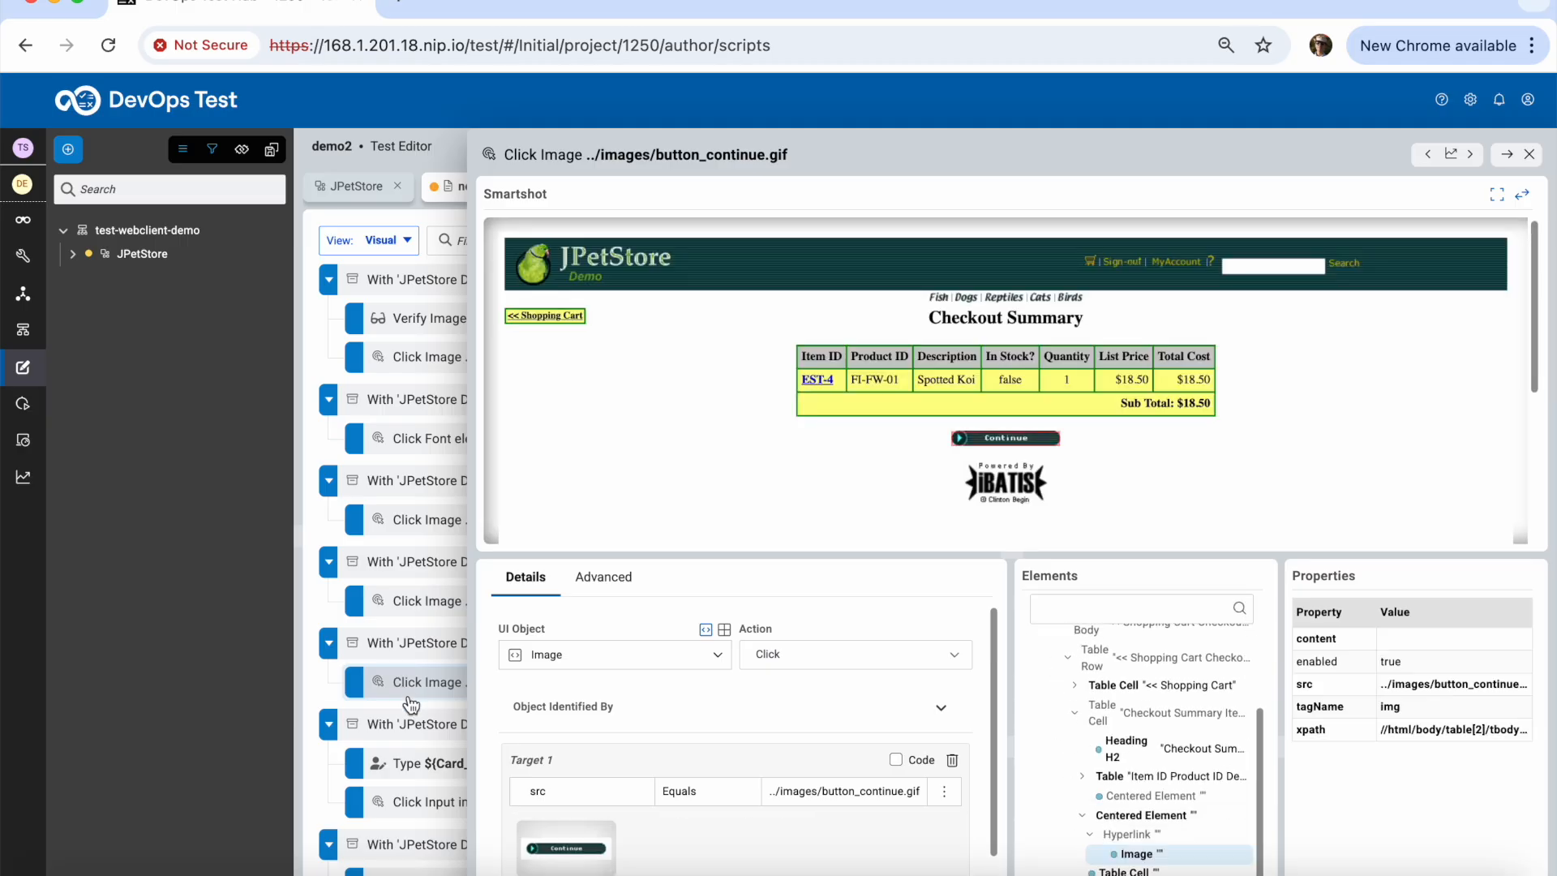
click(422, 778)
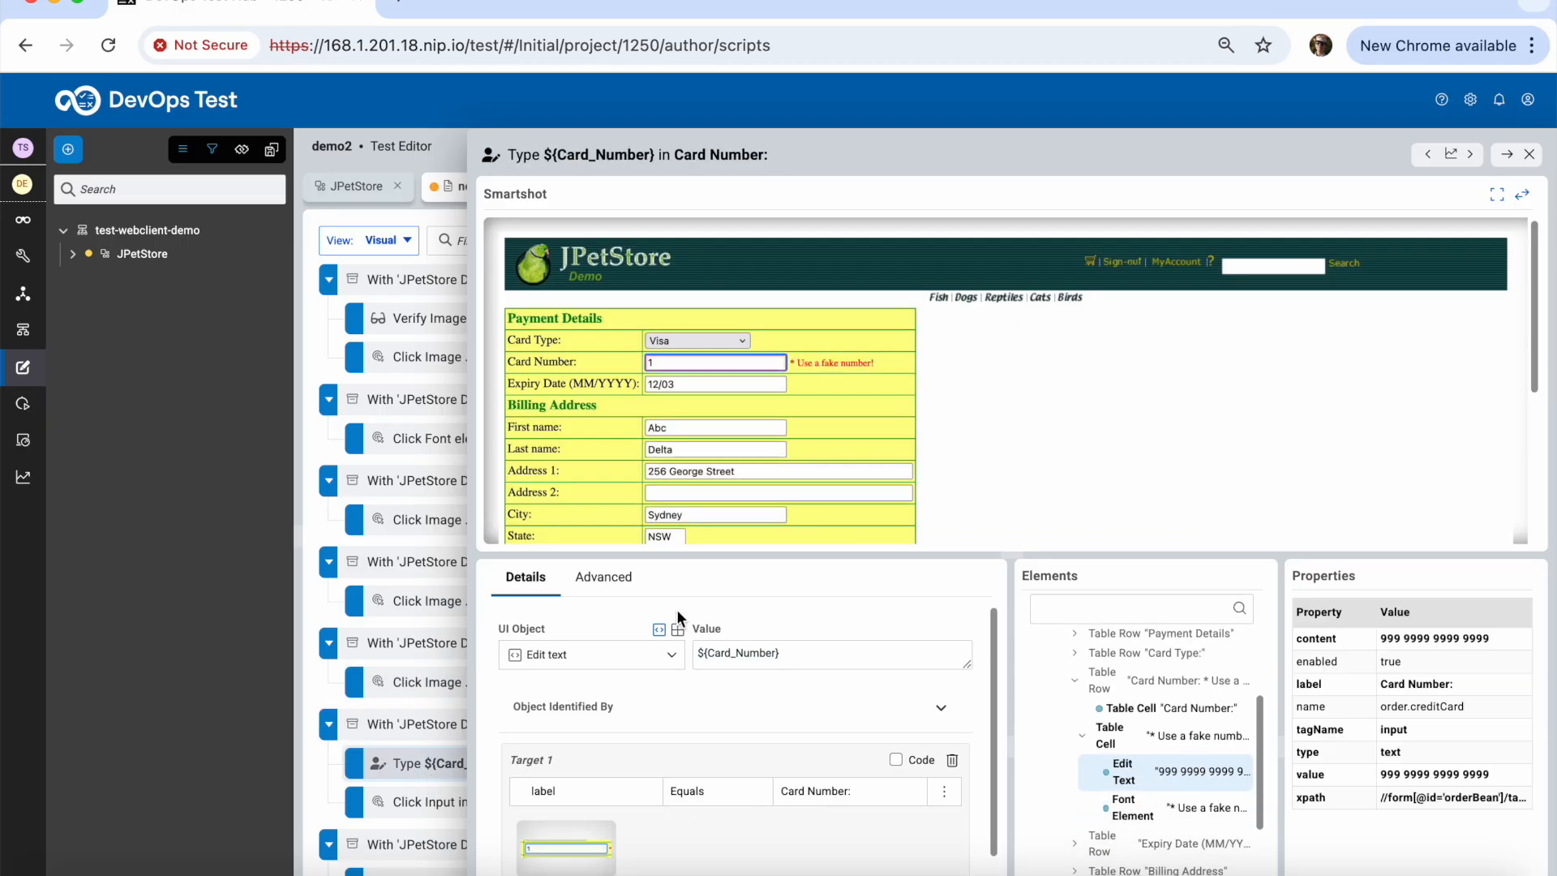
Create a Verify step that checks the billing First name field's content
click(671, 429)
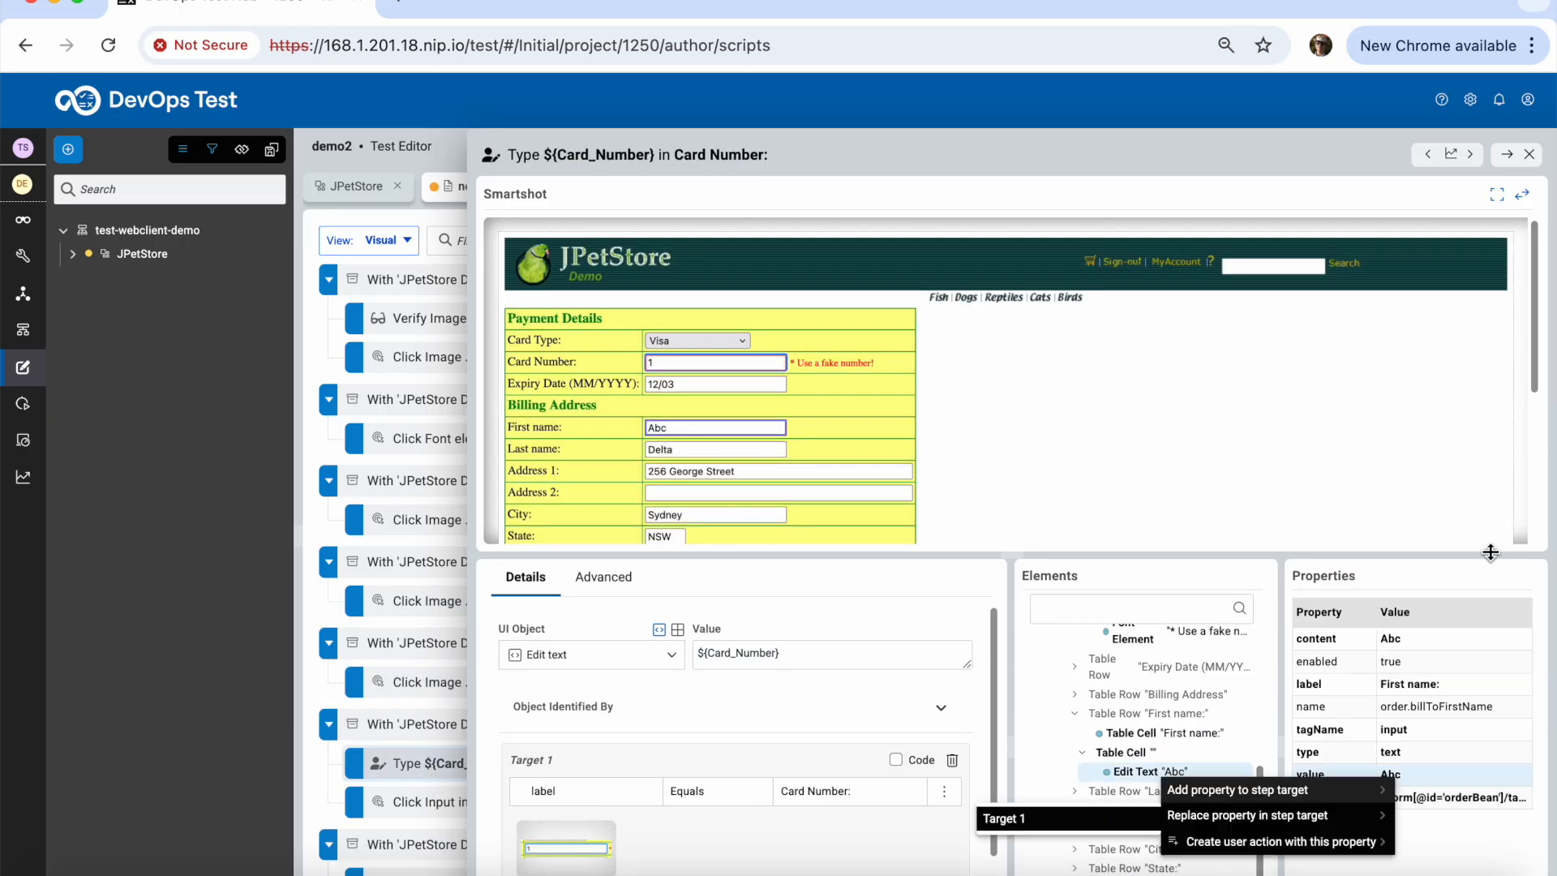
drag(1495, 546, 1487, 445)
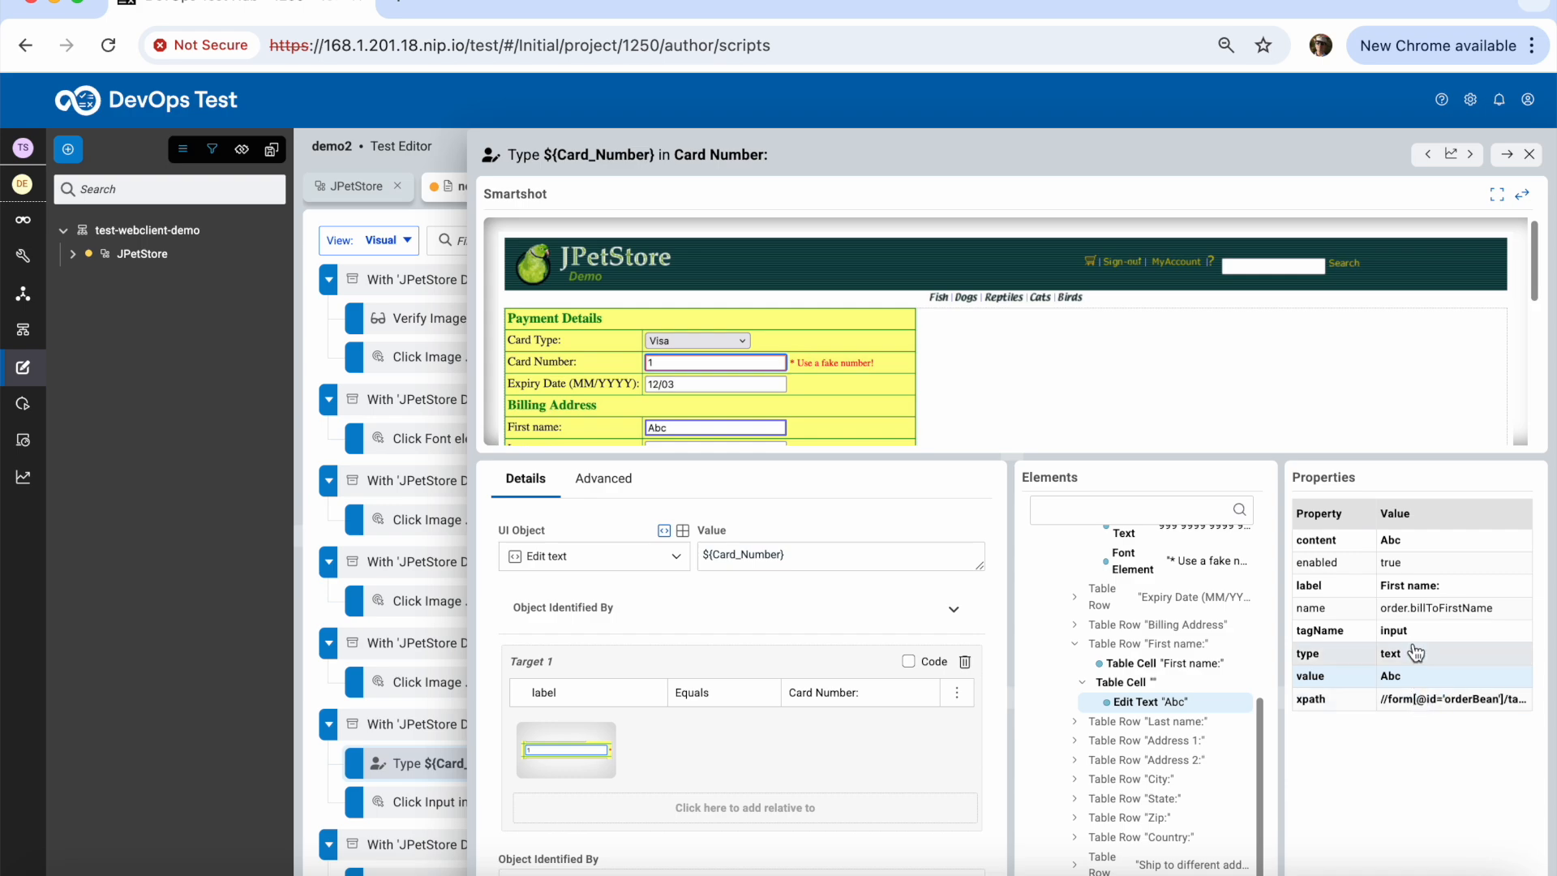
right_click(1401, 541)
mouse_move(1340, 584)
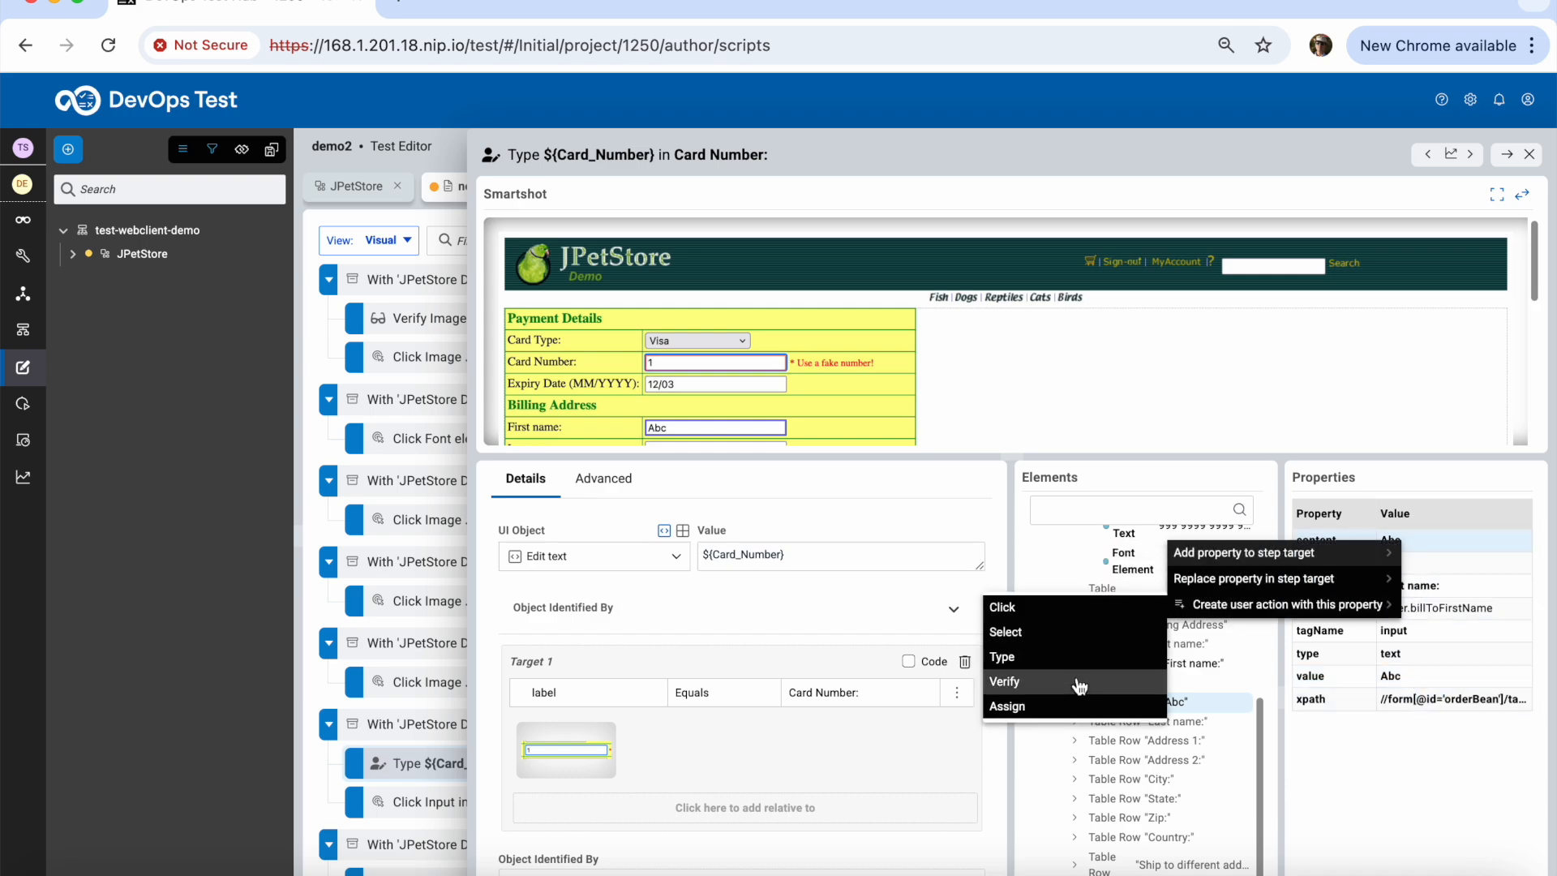
click(1078, 691)
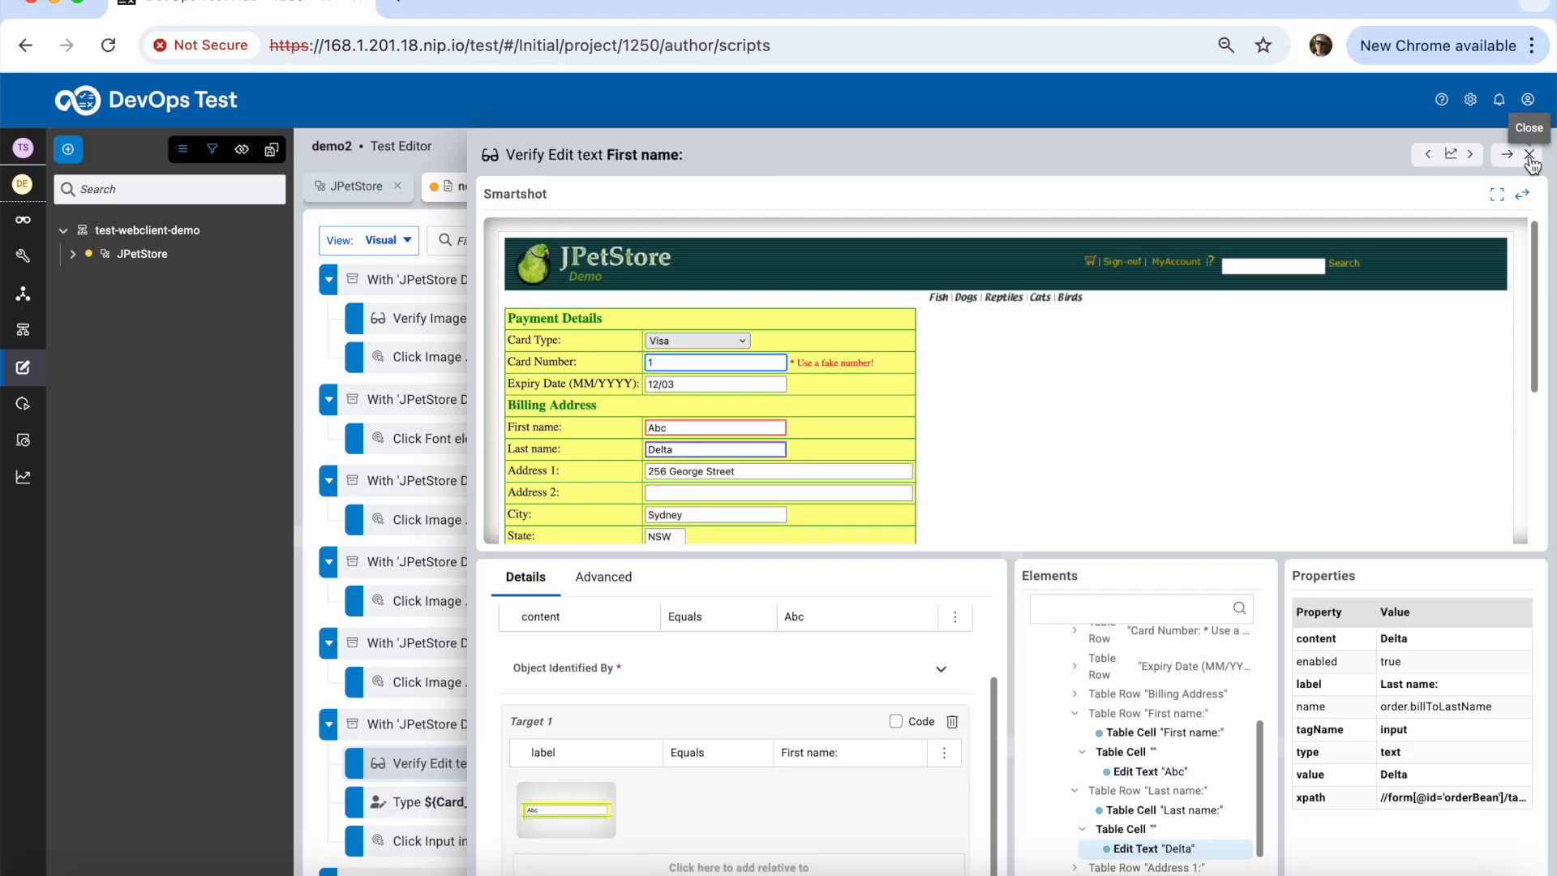
click(1530, 154)
Create a Verify step that checks the billing Last name field's content, Delta
click(488, 803)
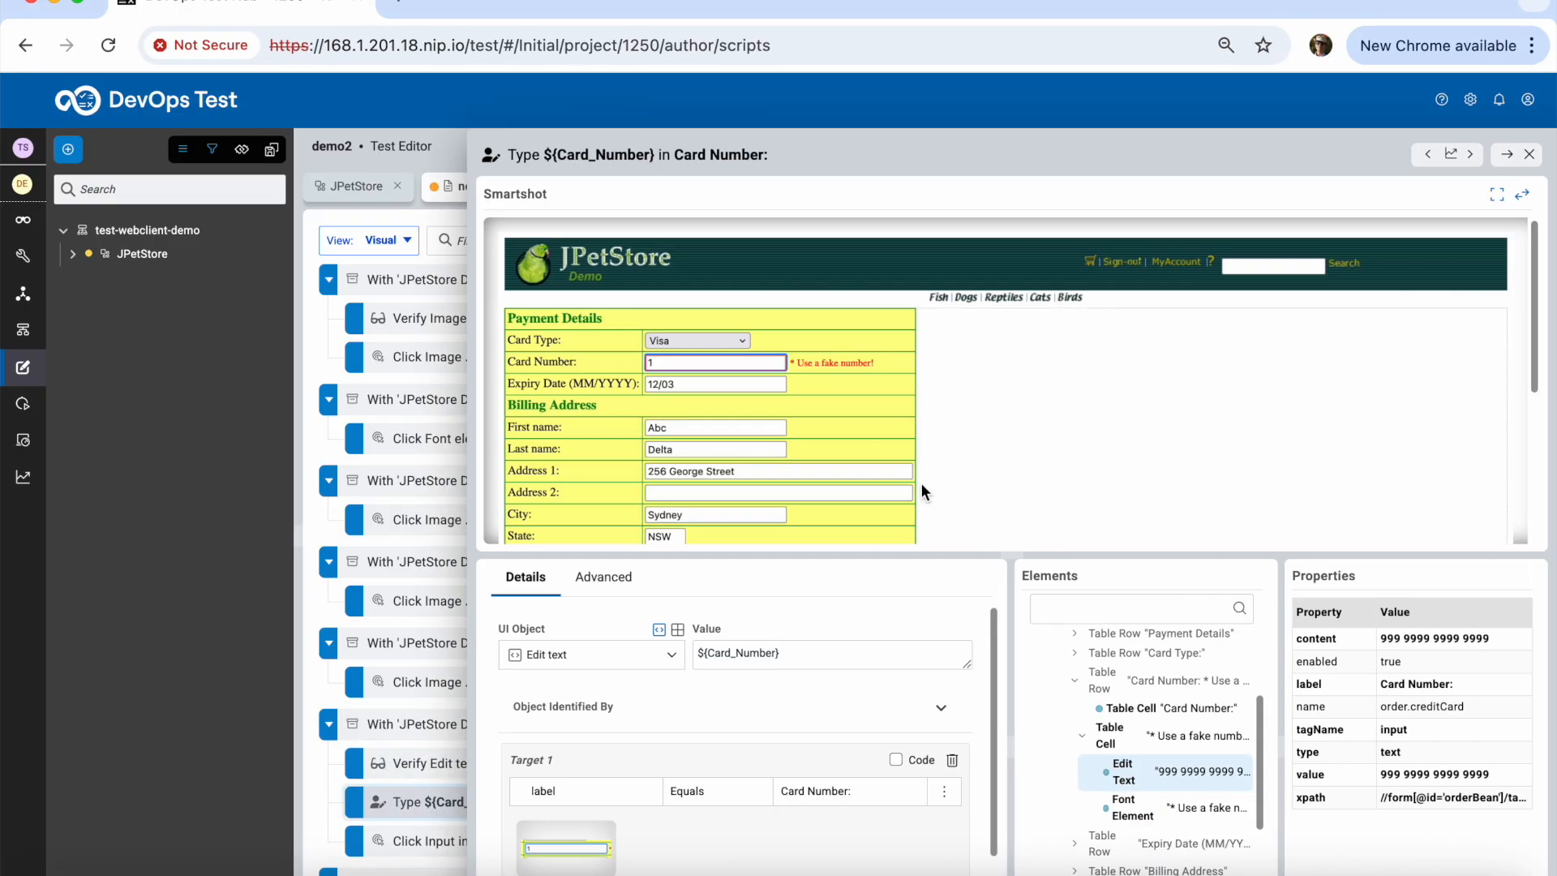
click(670, 446)
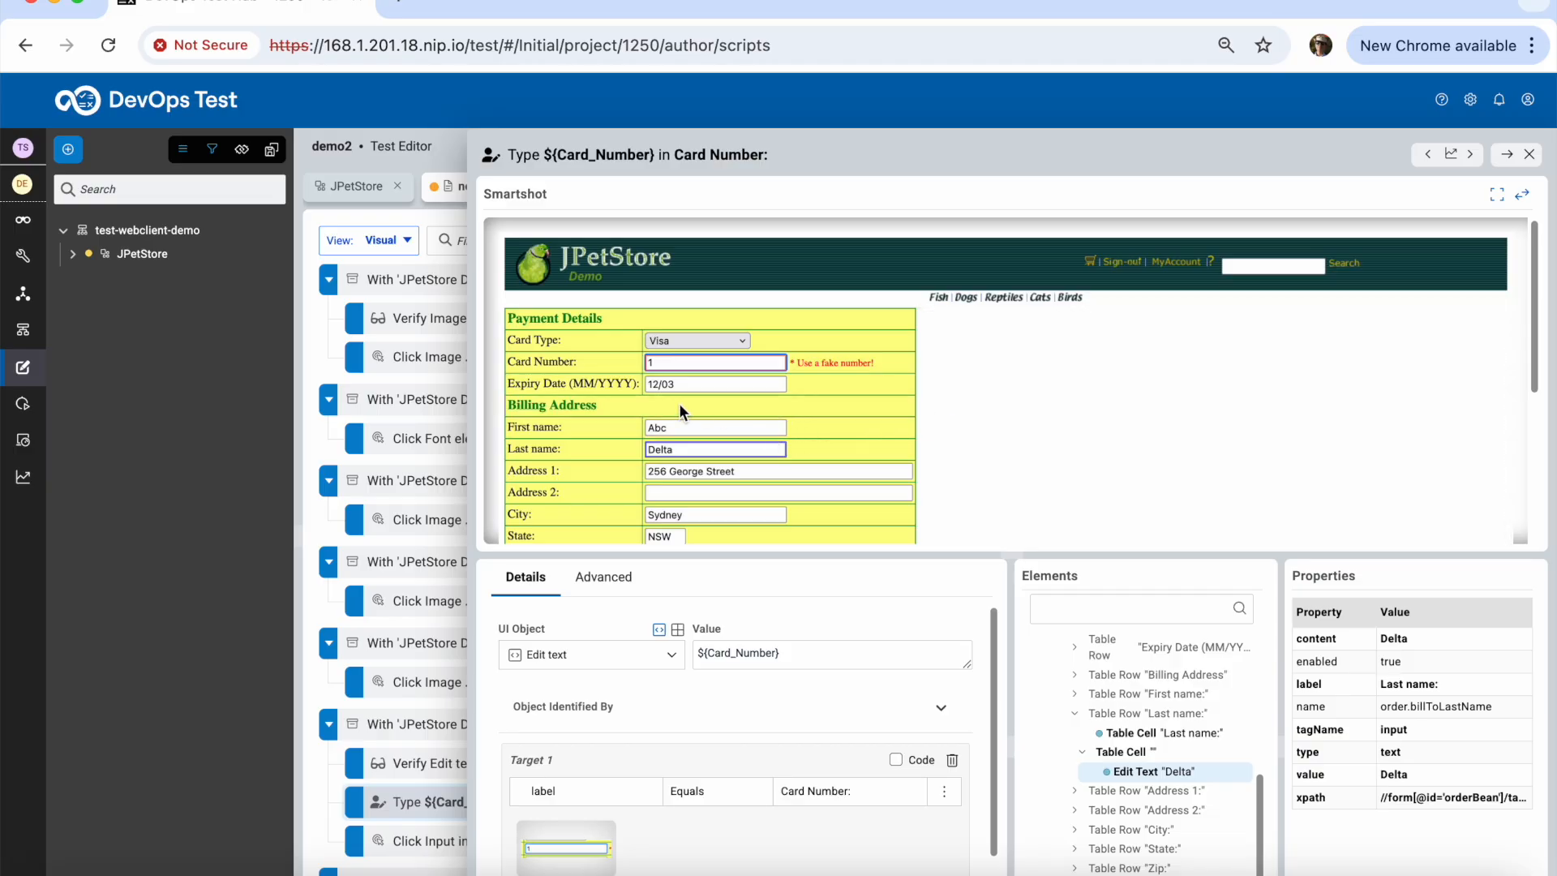
click(679, 382)
click(676, 427)
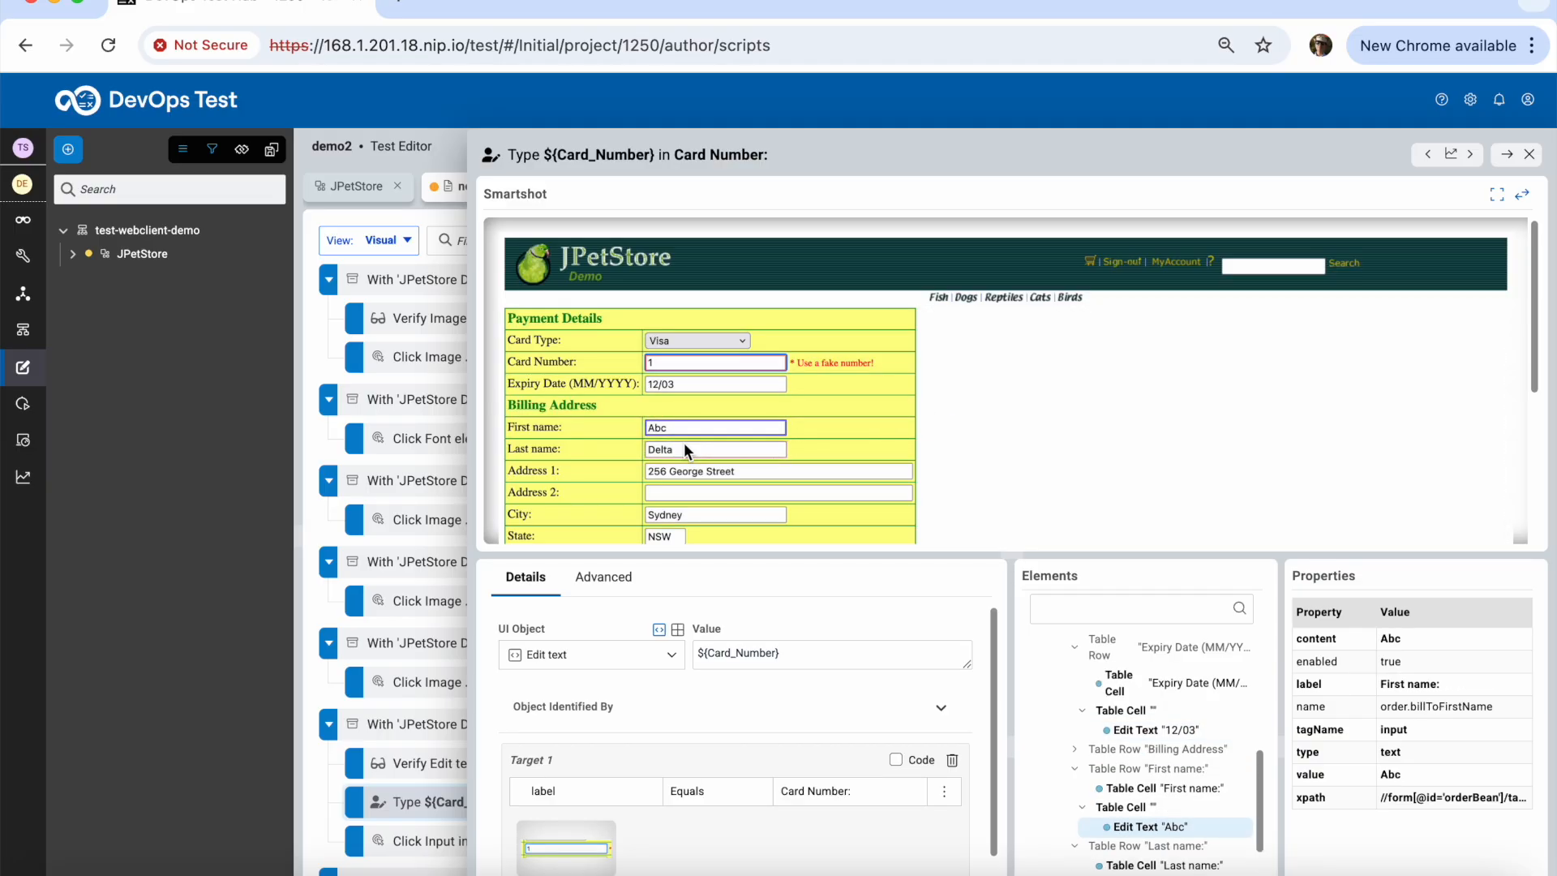
click(685, 446)
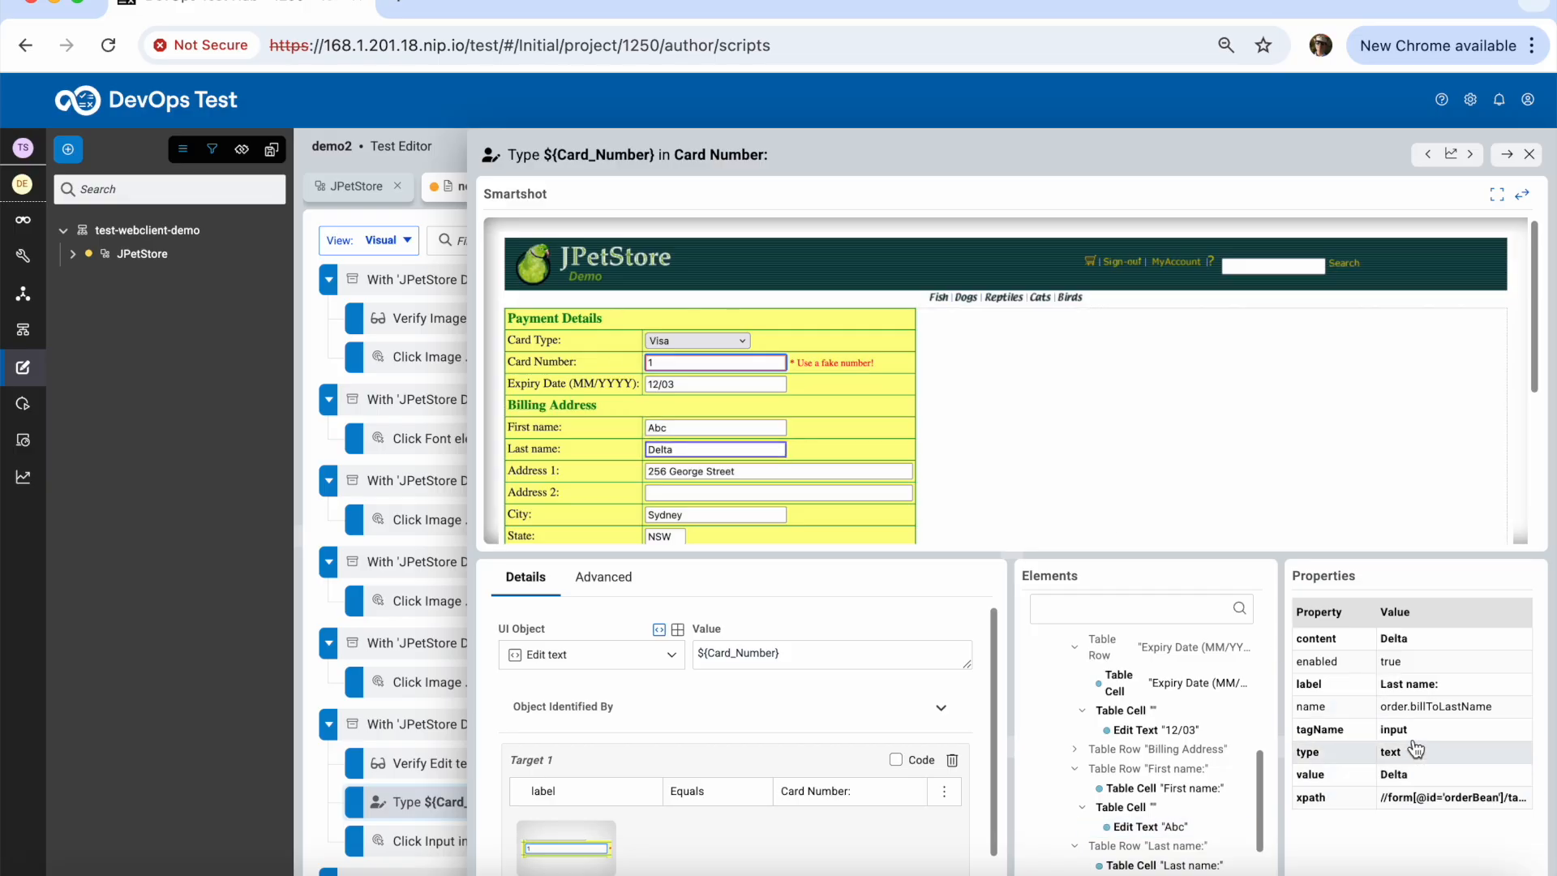
right_click(1406, 649)
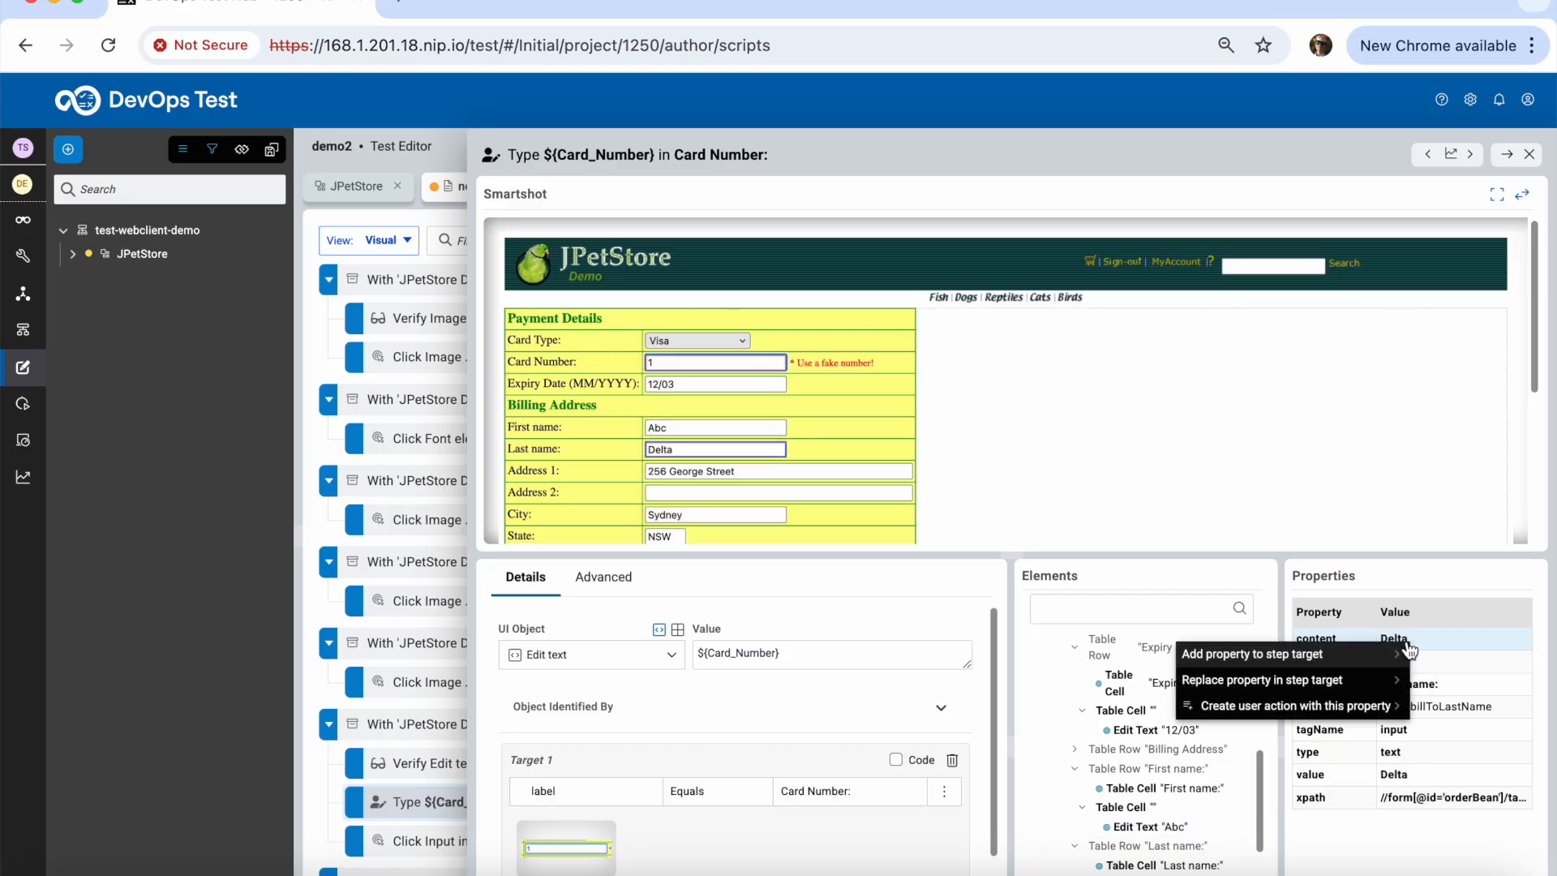
mouse_move(1344, 712)
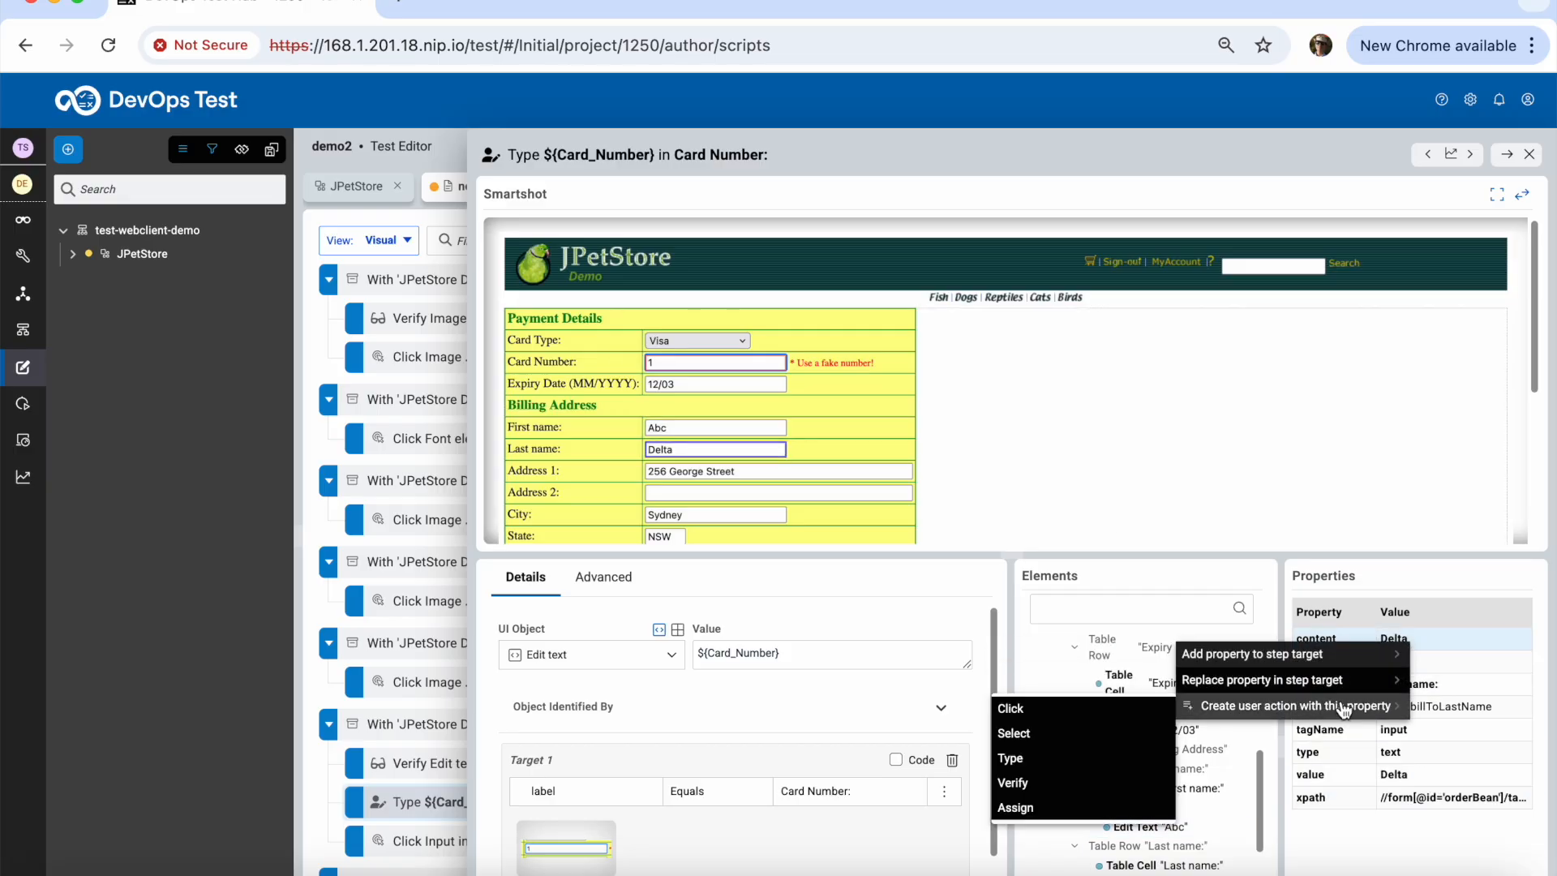
click(1069, 783)
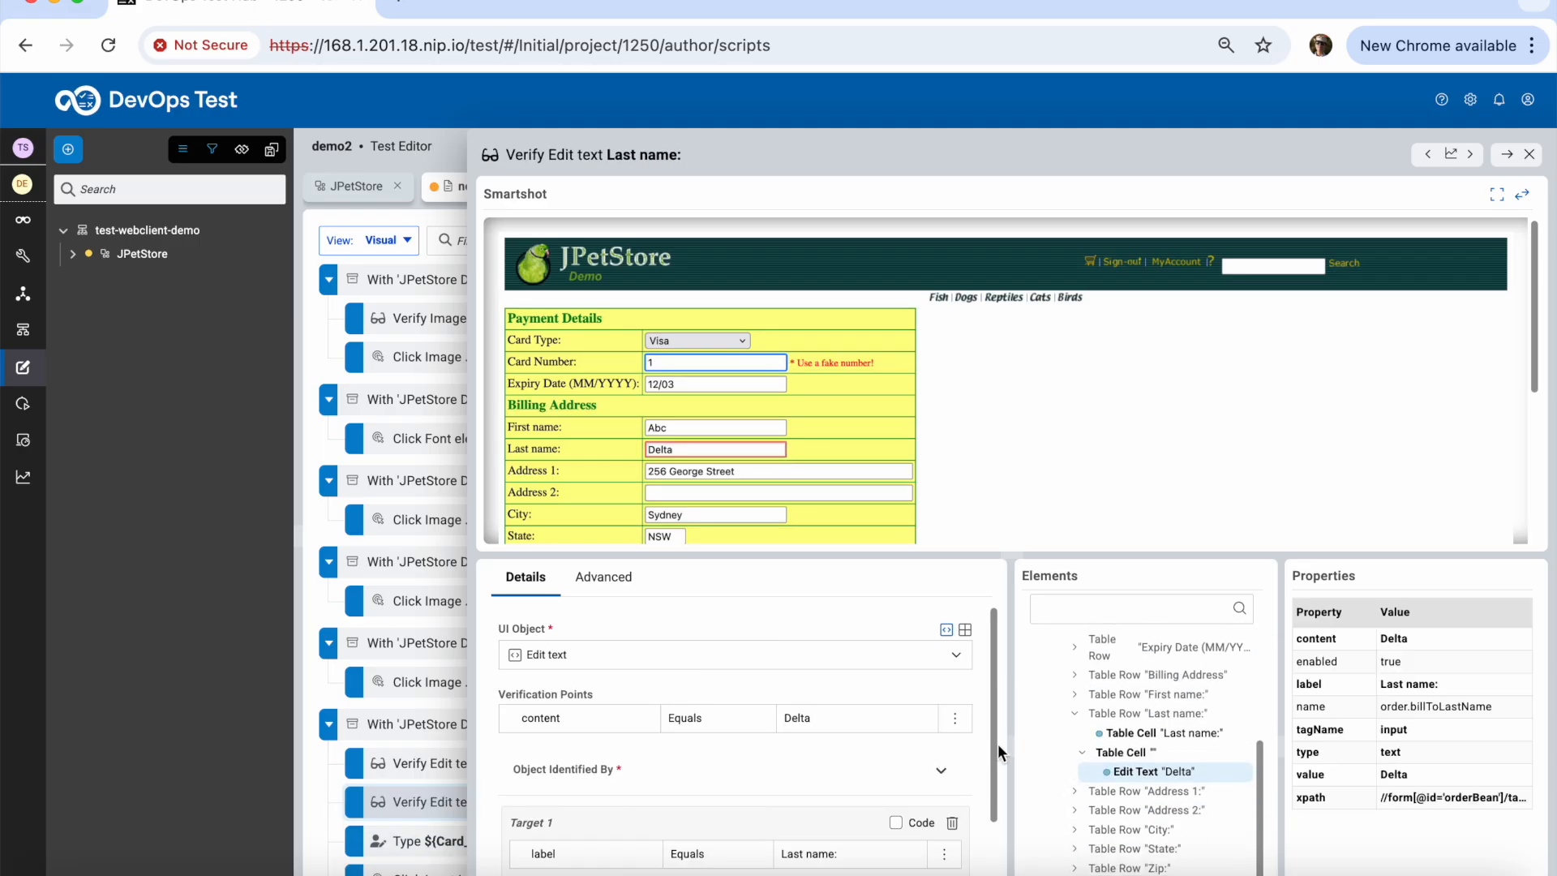
scroll(999, 758, down, 2)
Change the First name verification's expected value from Abc to ${First_name}
click(1530, 154)
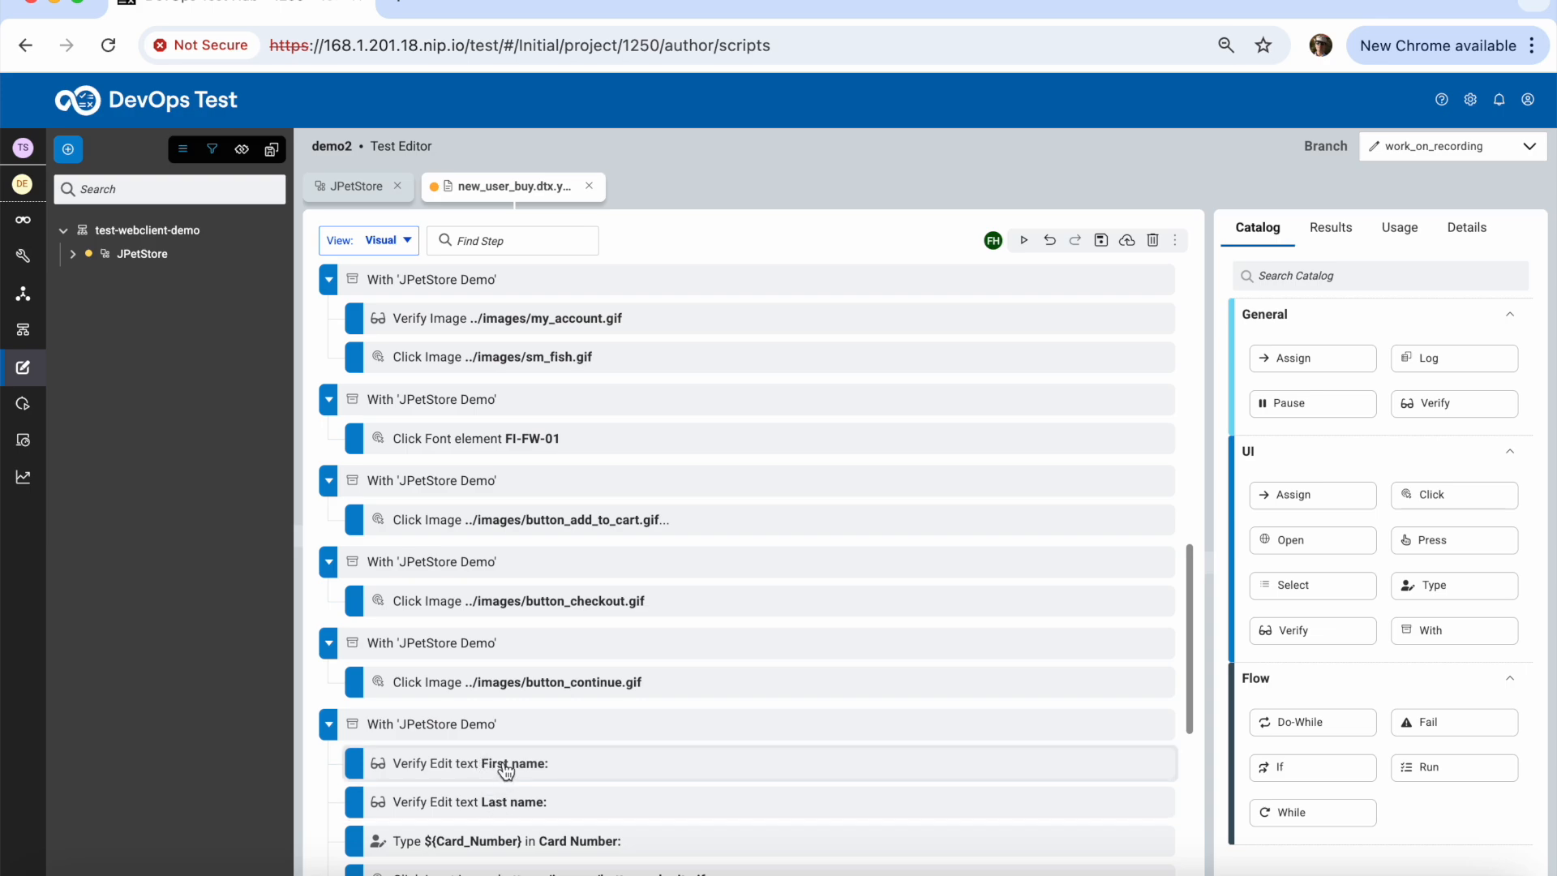
click(503, 767)
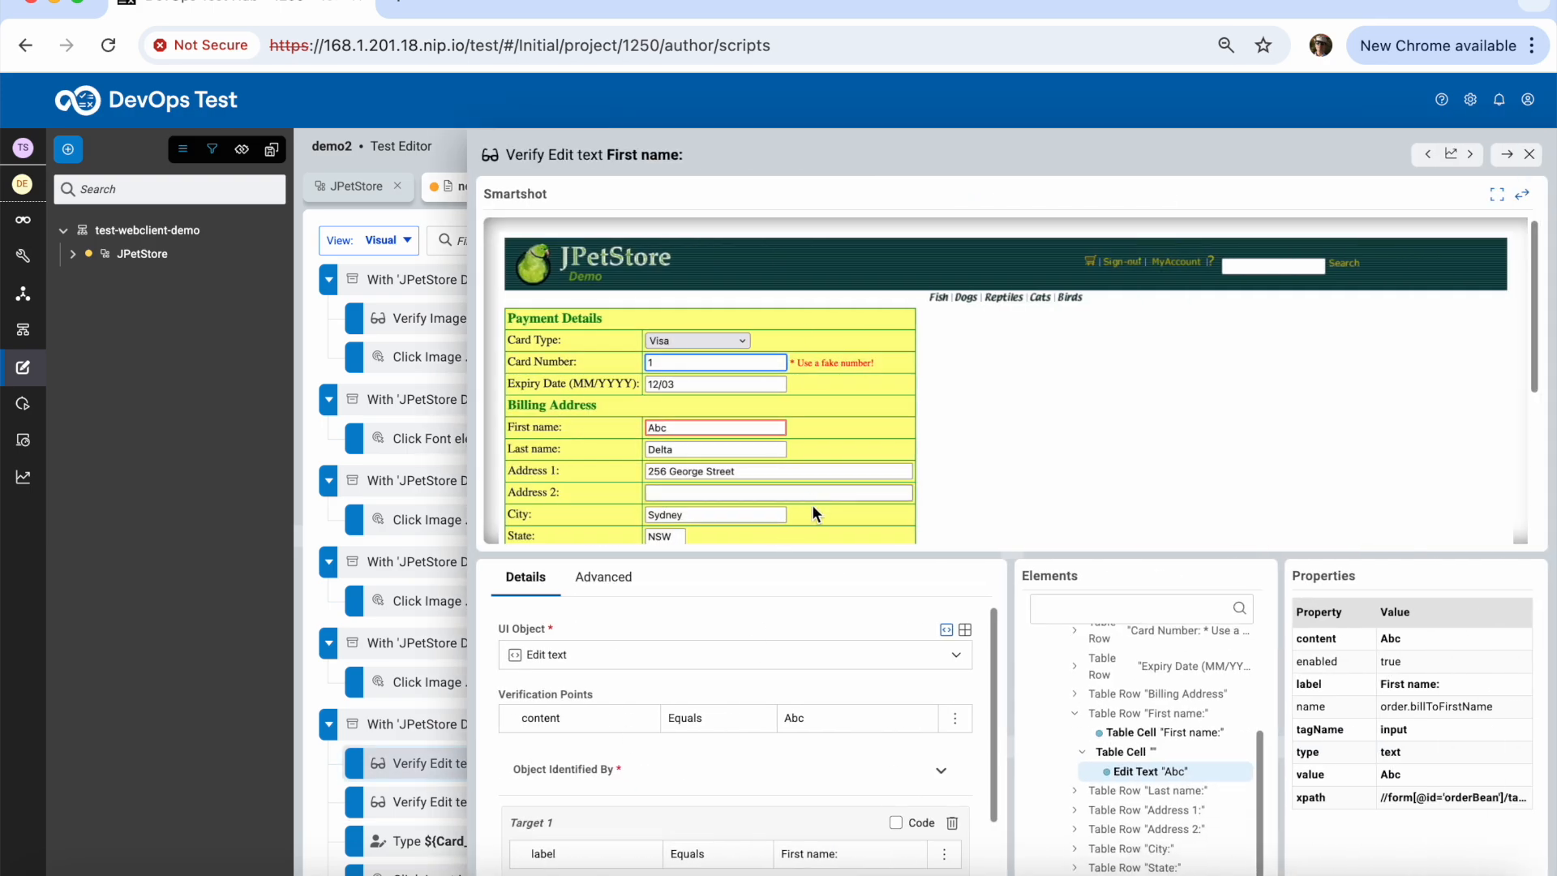
scroll(902, 794, down, 1)
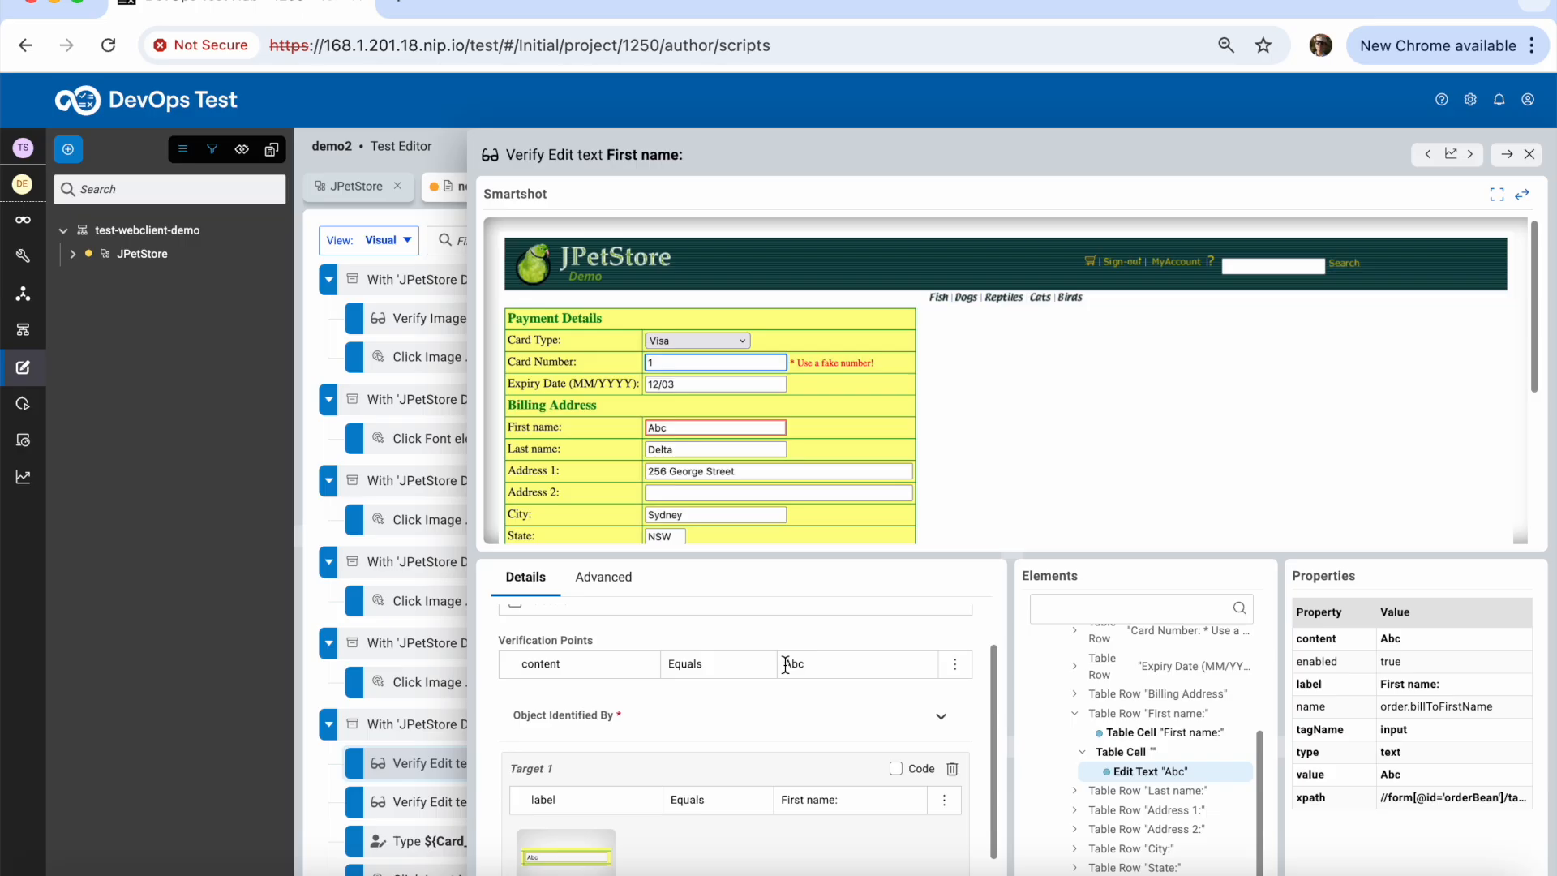
drag(813, 665, 783, 665)
text($)
text({First_name)
key(BackSpace)
key(BackSpace)
key(BackSpace)
text(ame)
Change the Last name verification's expected value from Delta to ${Last_name}
click(411, 808)
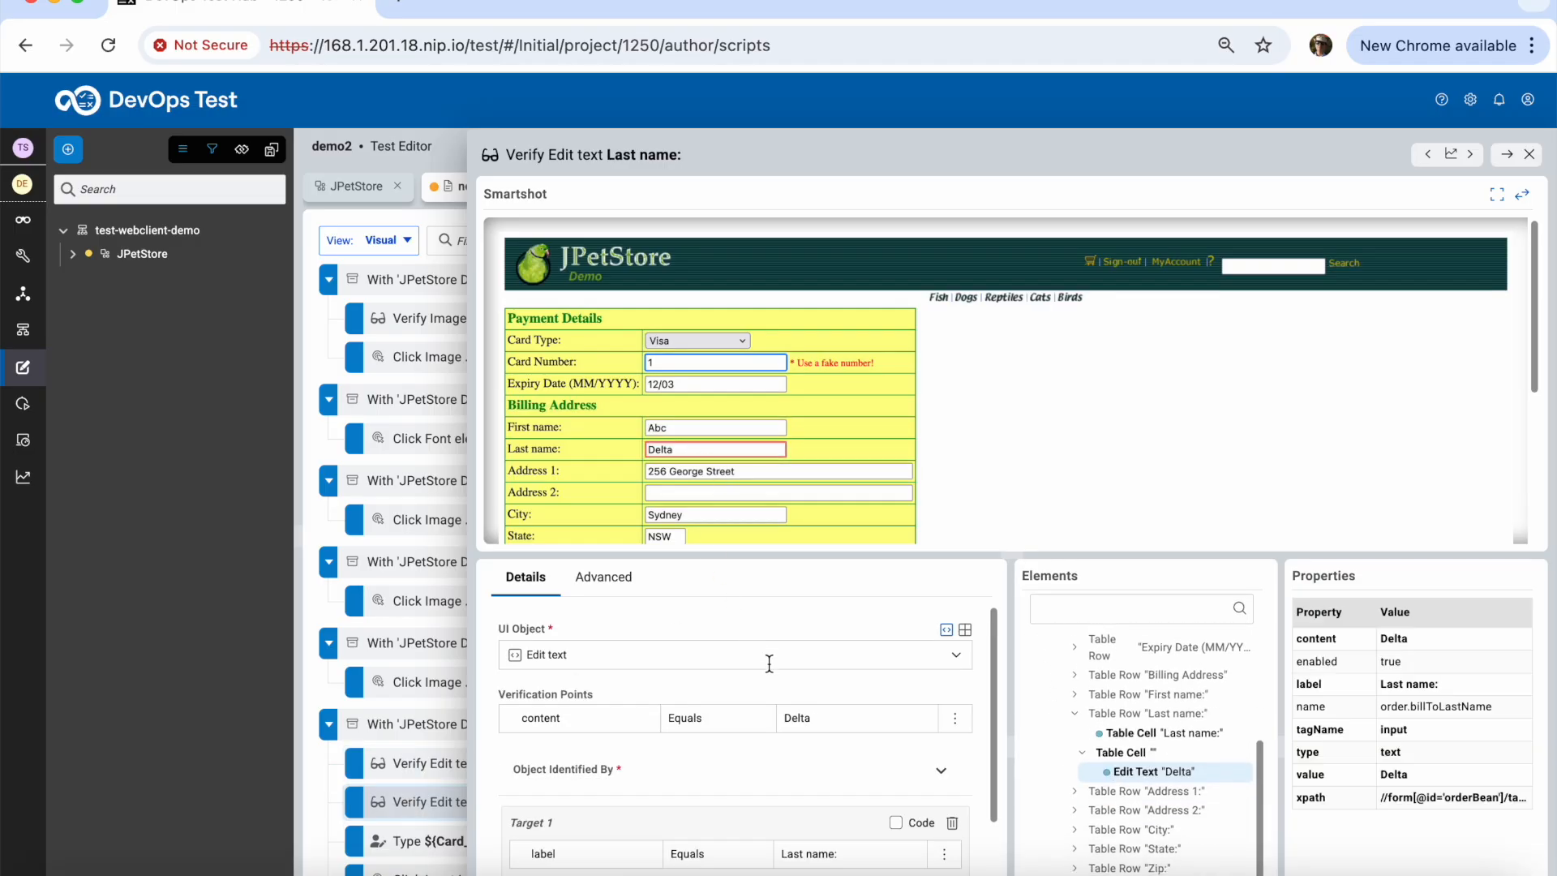
drag(814, 714, 789, 714)
text(Last_name})
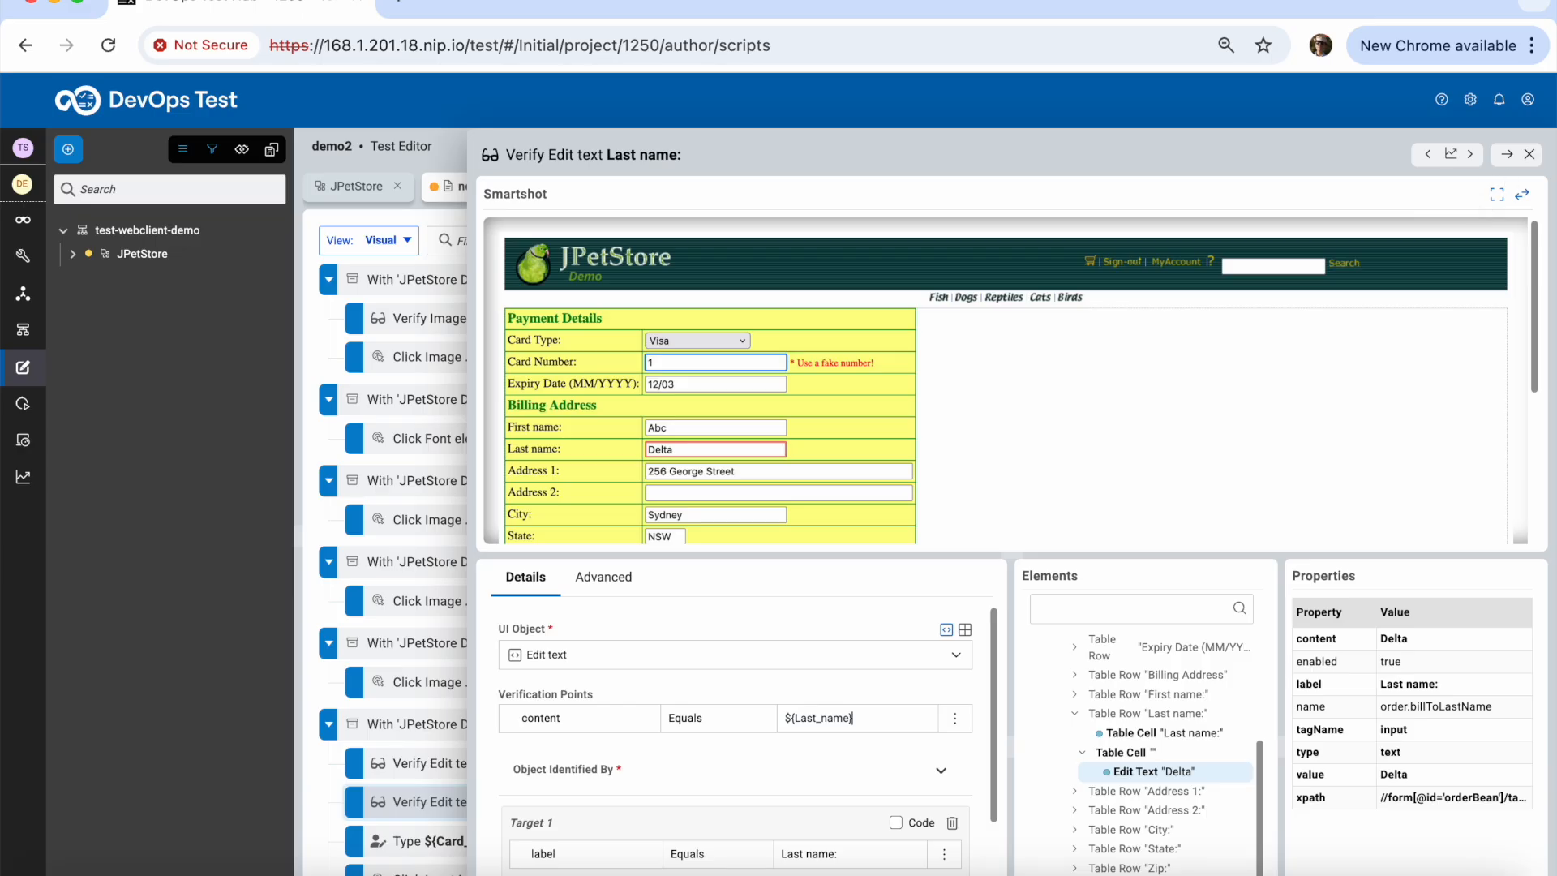
click(1530, 154)
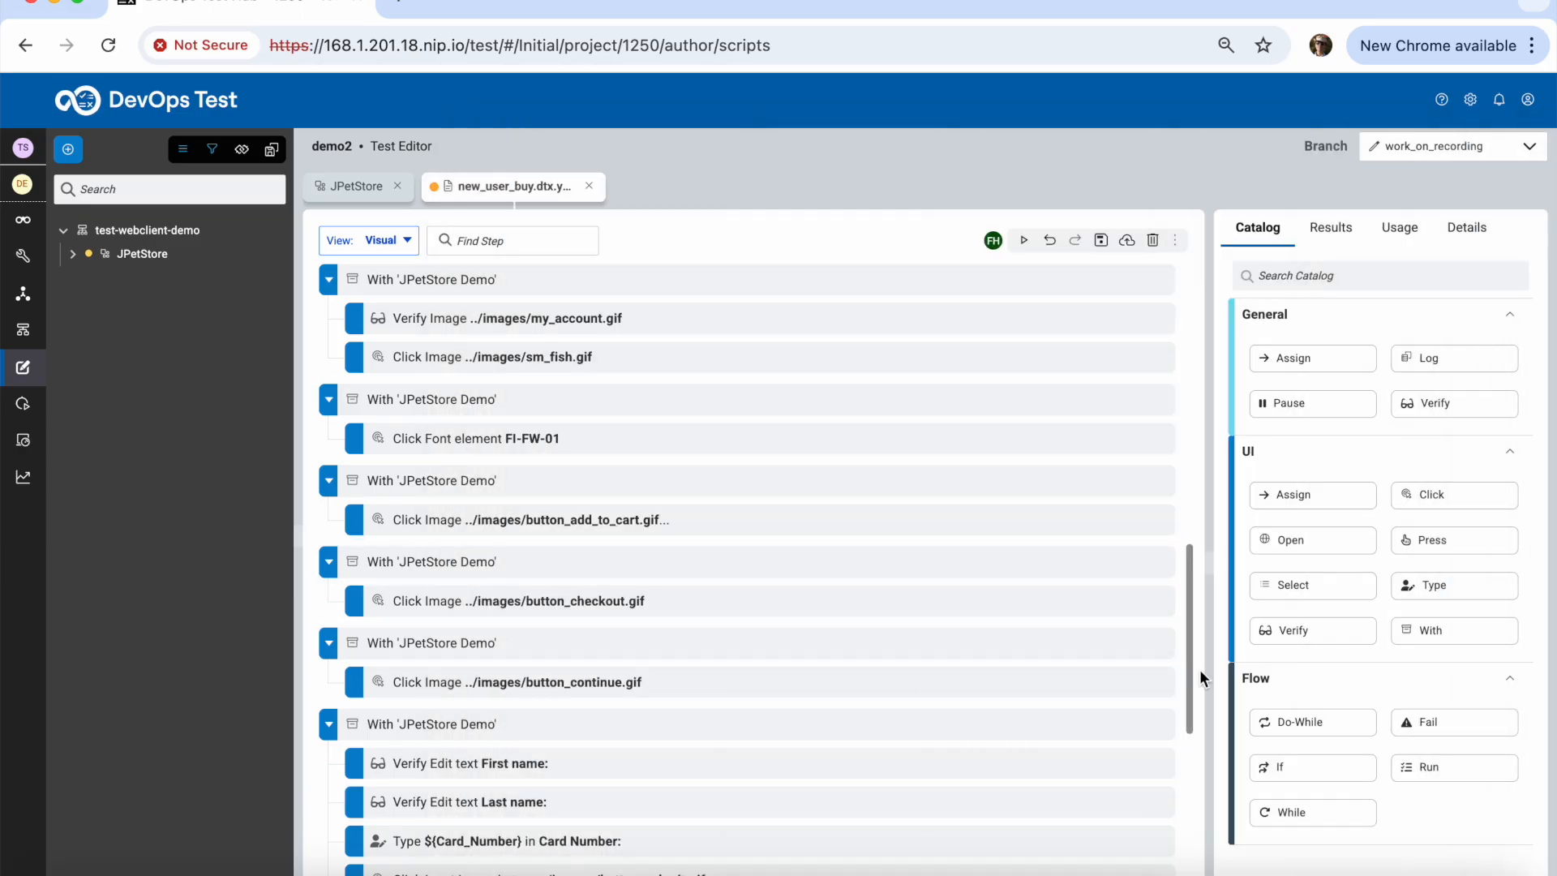
Open the Click Image my_account.gif step and select 'Thank you, your order has been submitted.' in its snapshot
drag(1190, 670, 1201, 421)
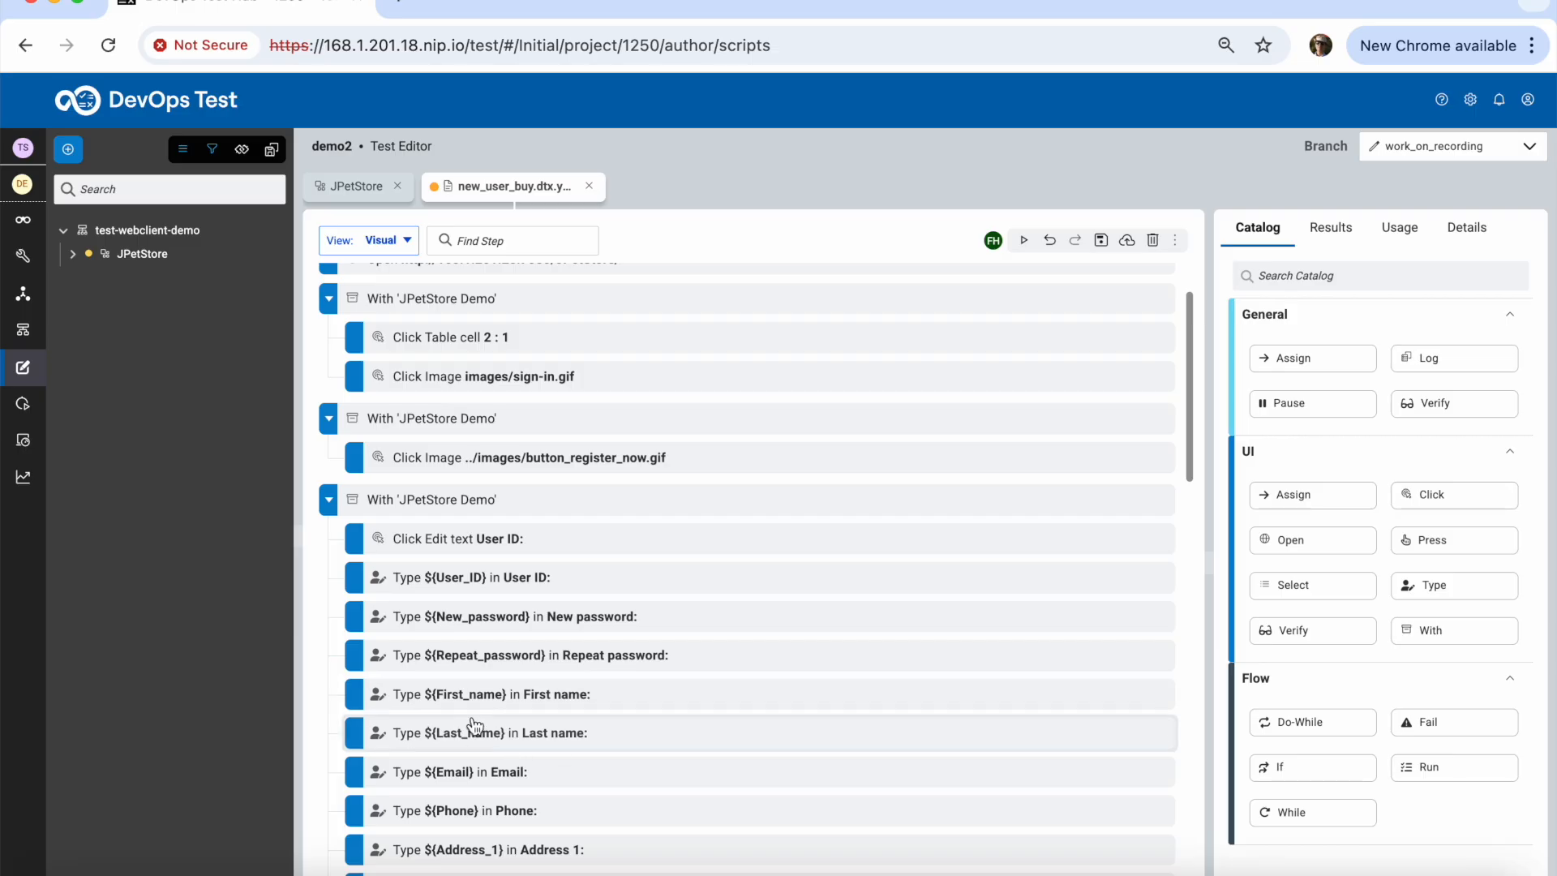
drag(1199, 454, 1191, 872)
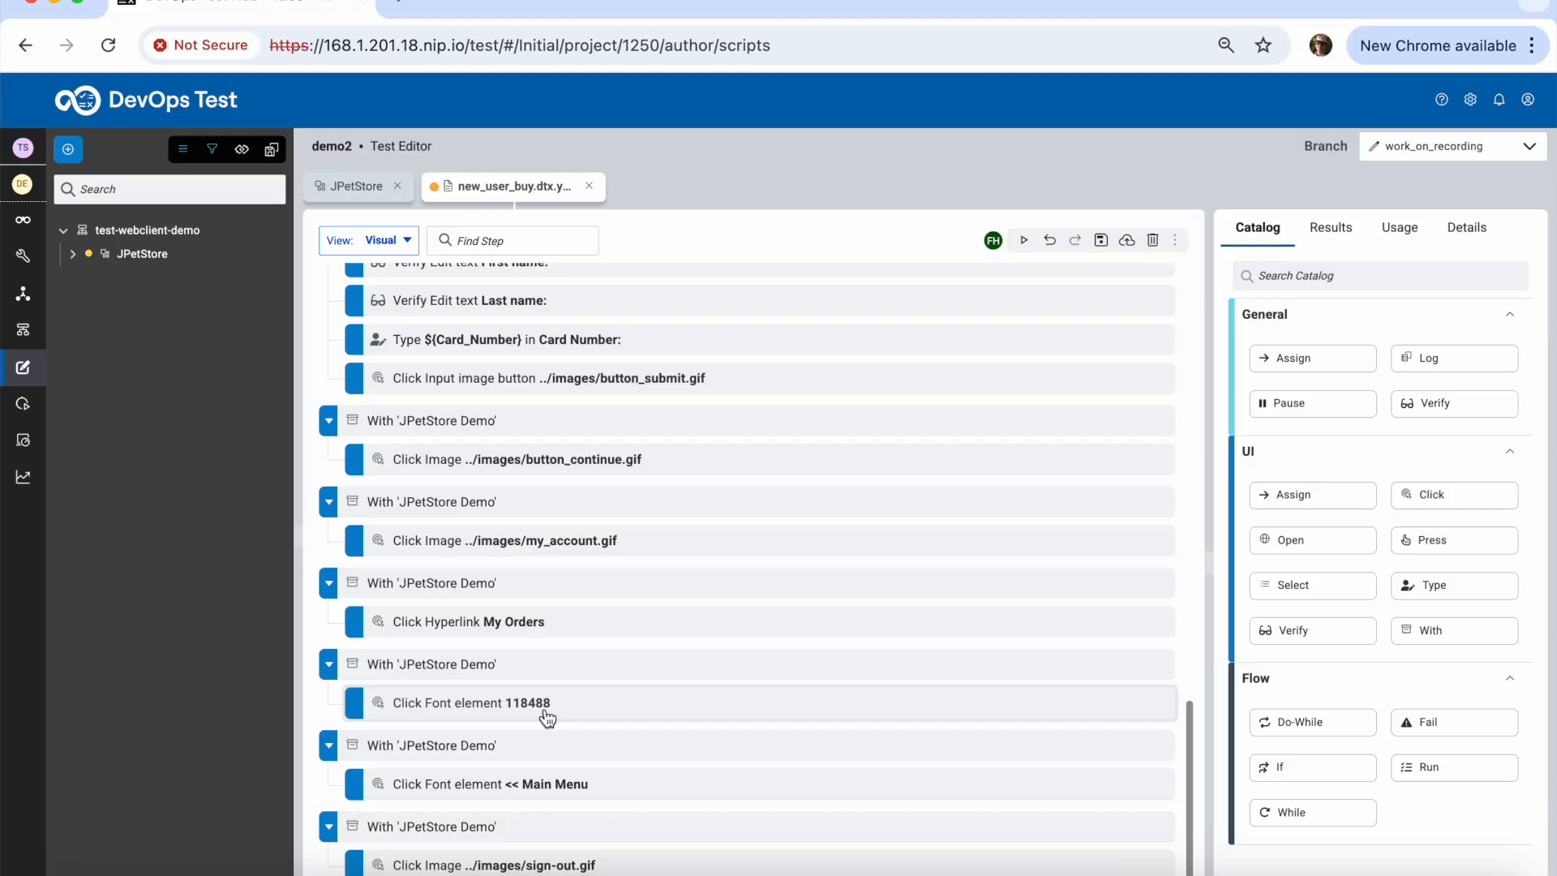
click(525, 785)
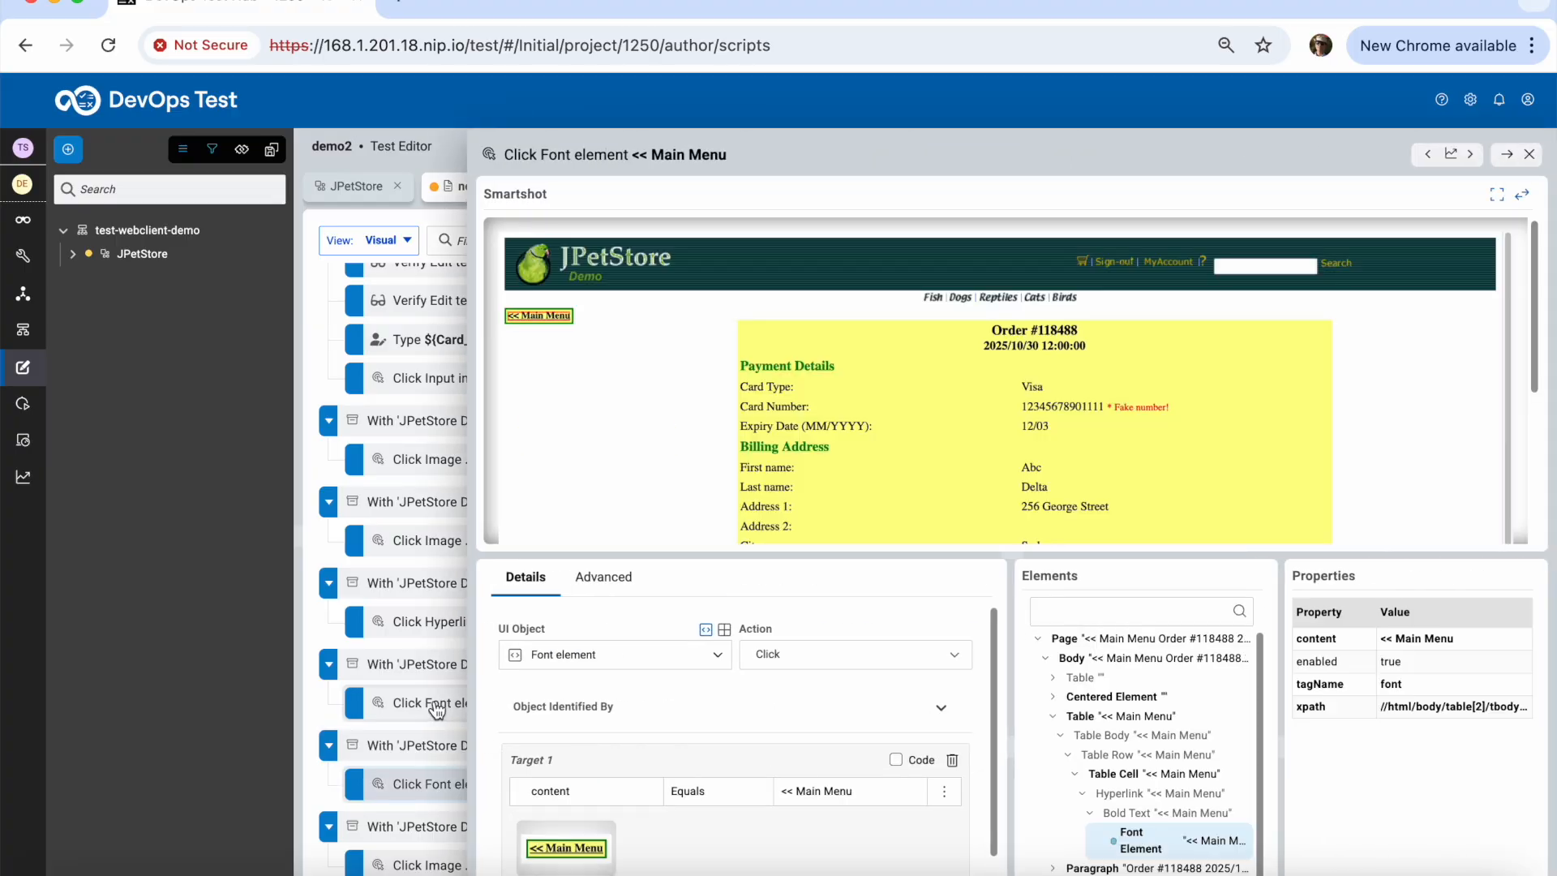
click(438, 710)
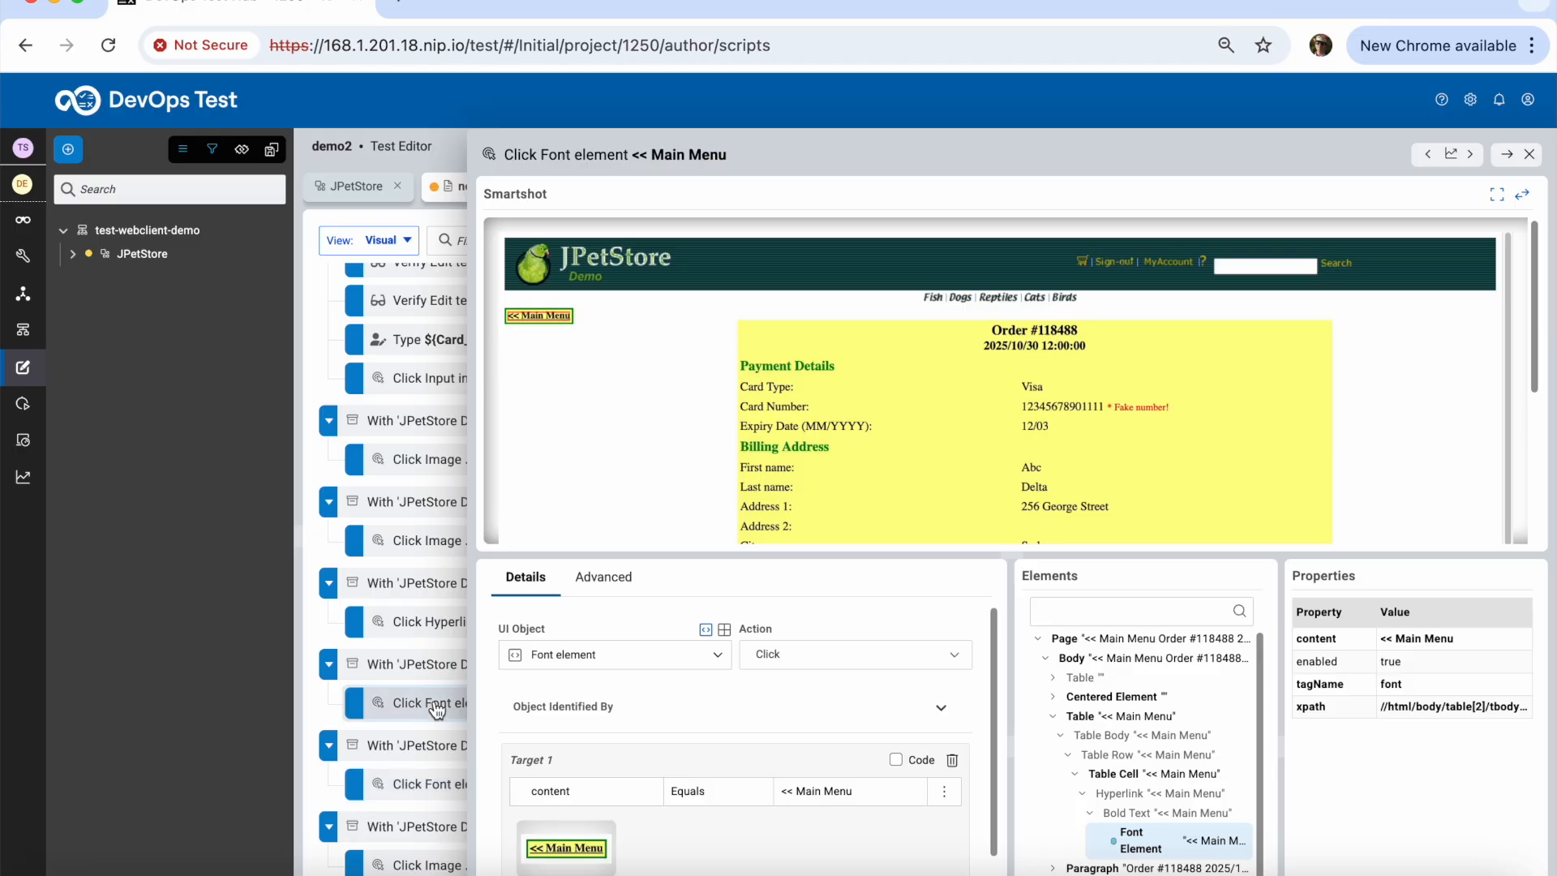
click(448, 788)
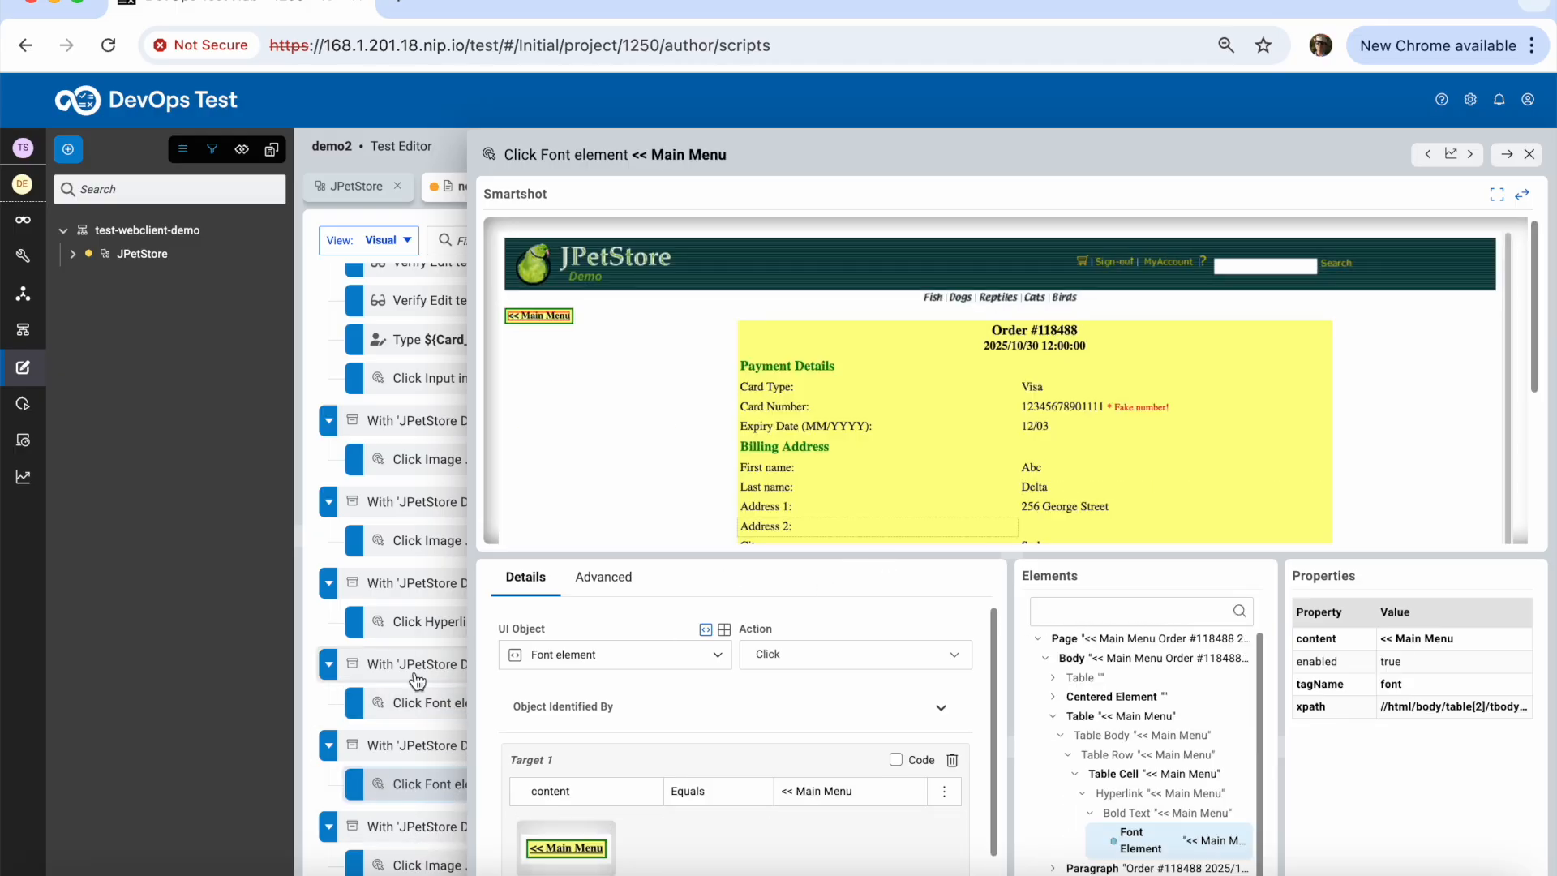
click(420, 548)
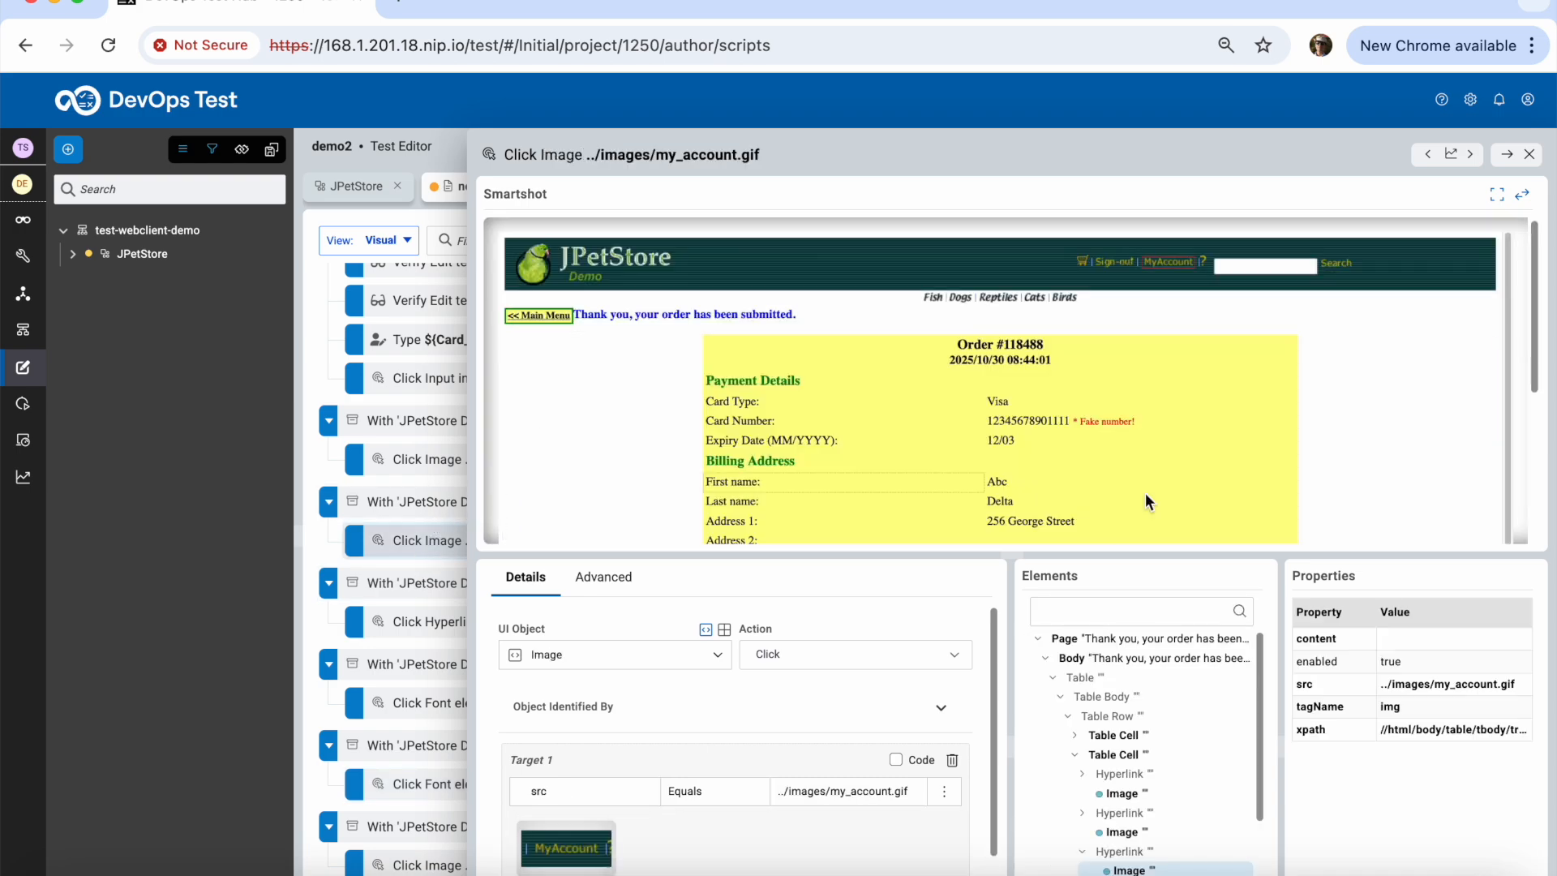
drag(1350, 556, 1373, 733)
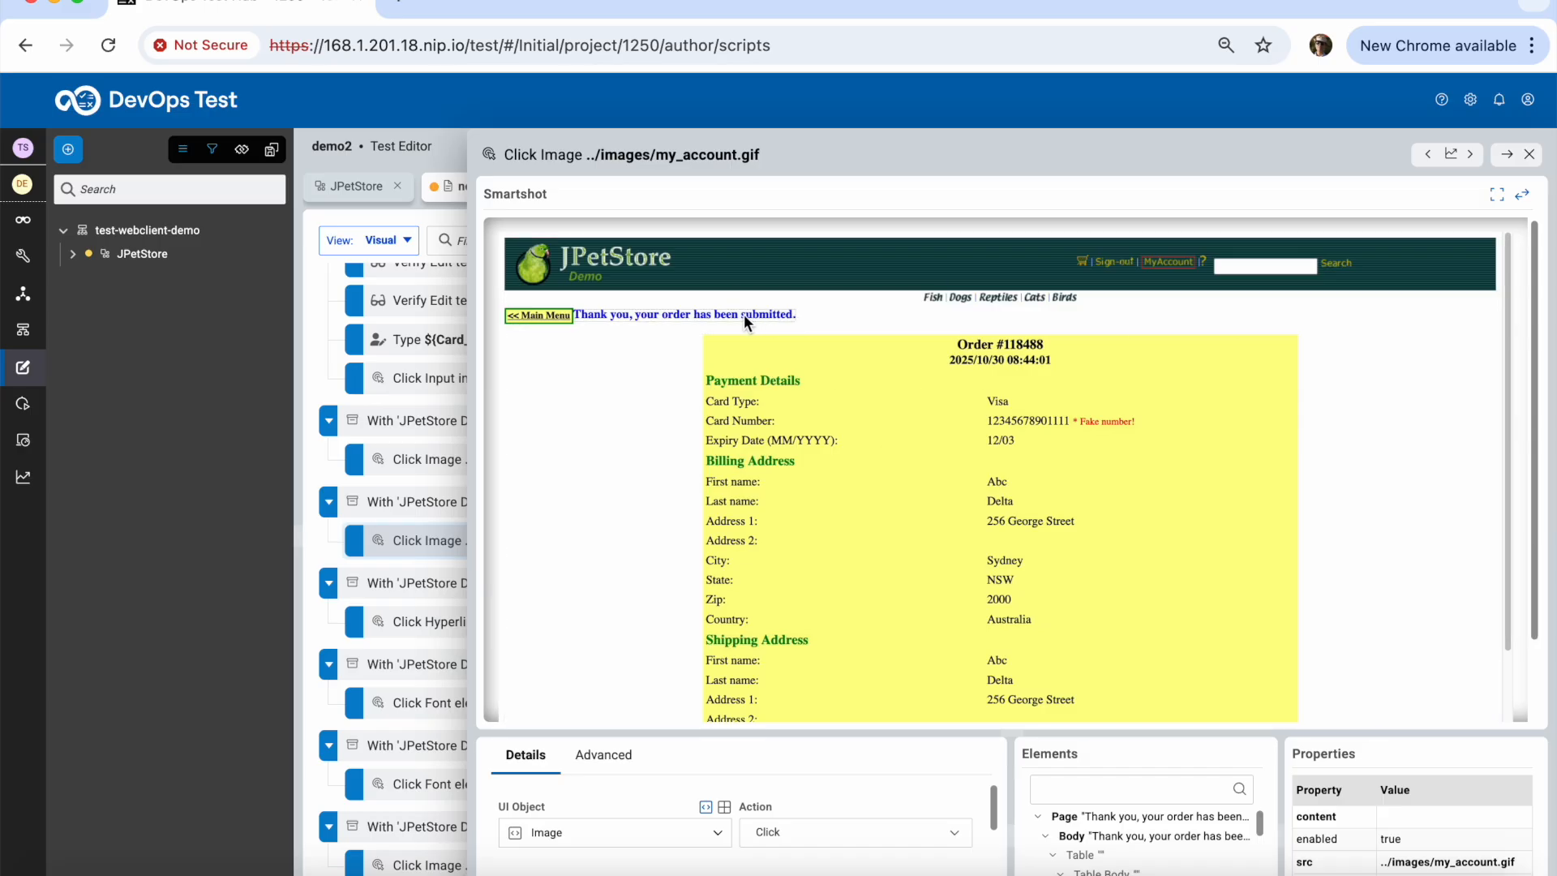
click(630, 314)
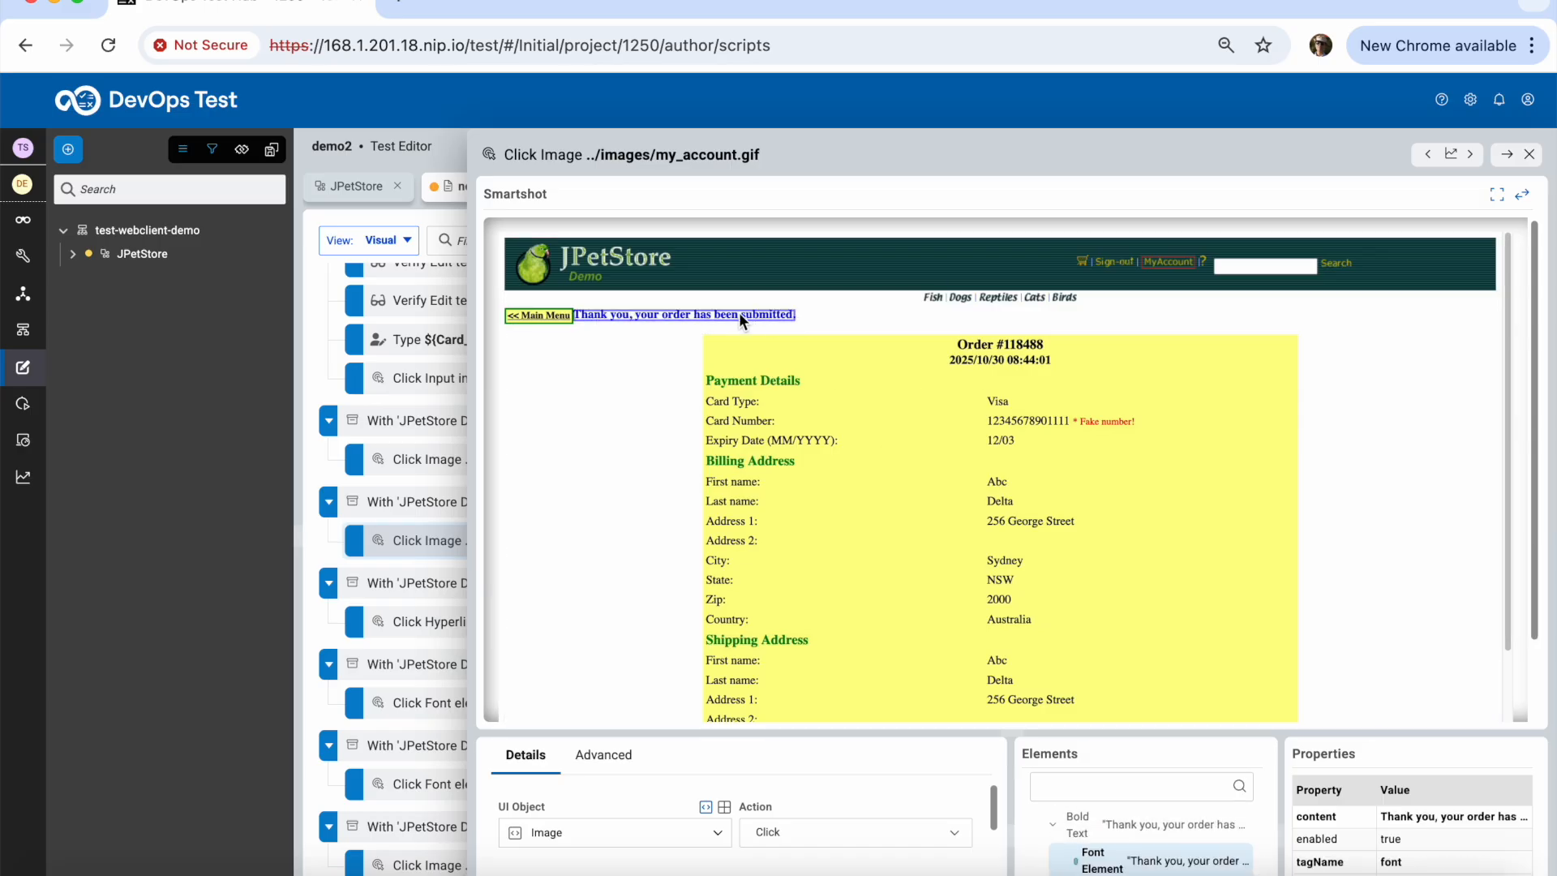
drag(1383, 734, 1360, 504)
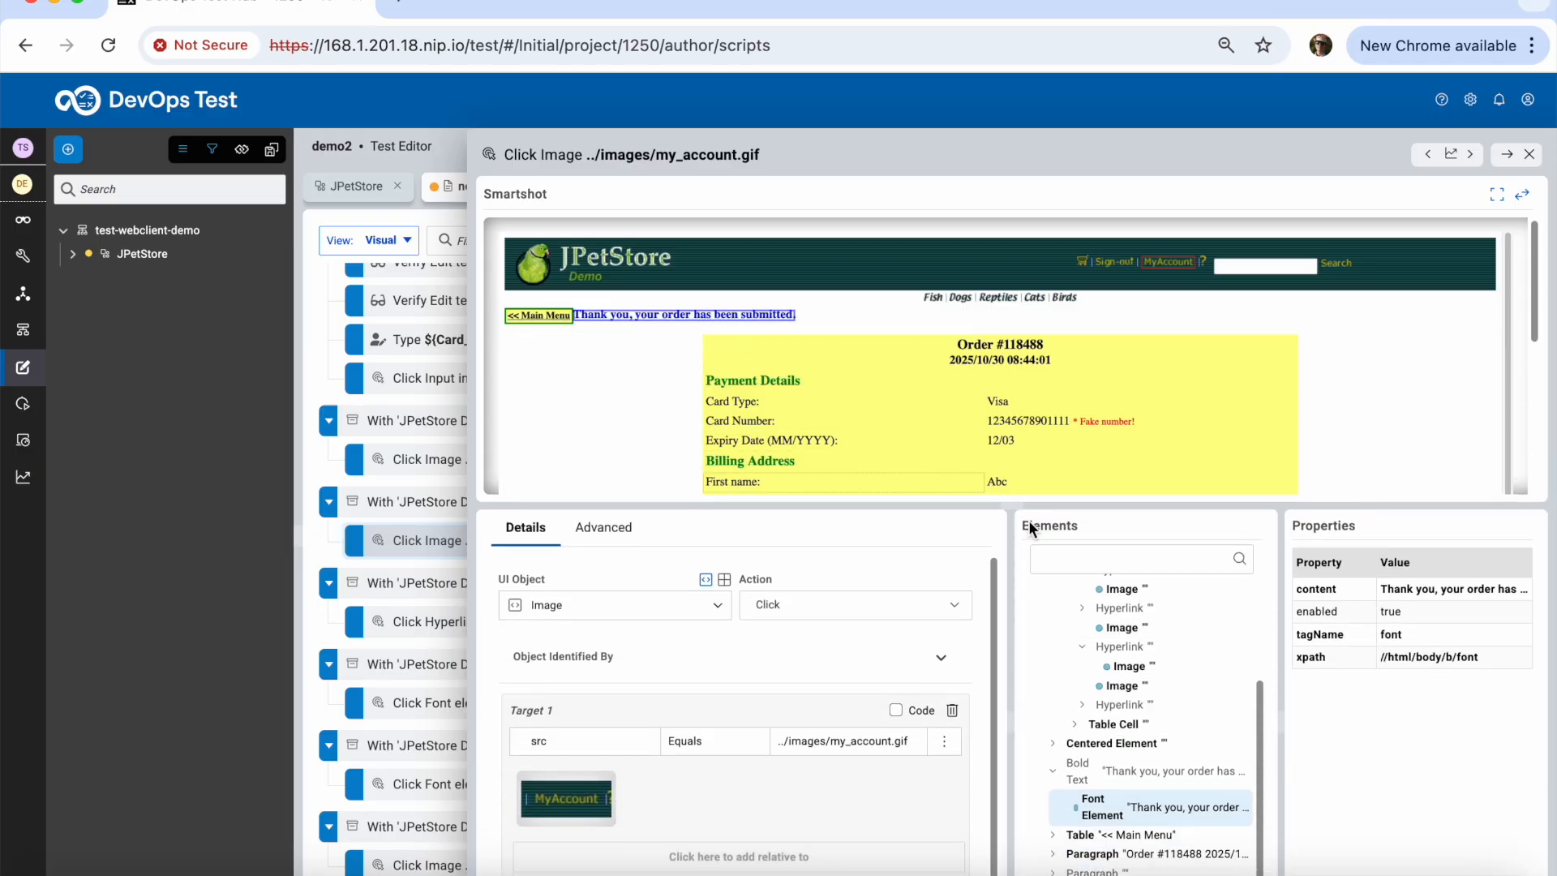
Add a Verify step checking the 'Thank you, your order has been submitted.' message
right_click(1434, 601)
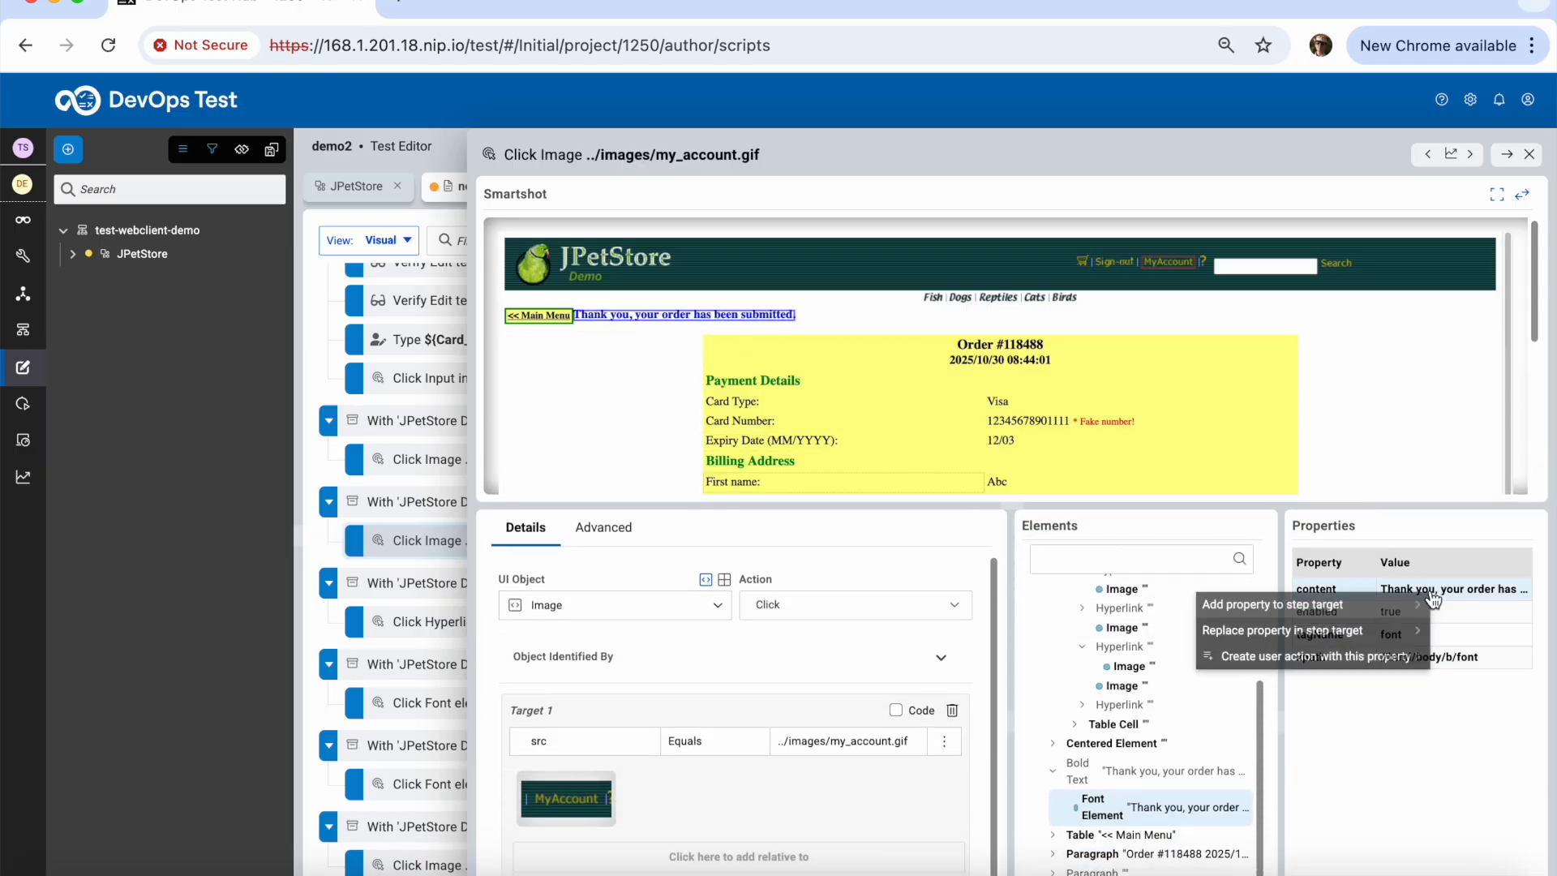
mouse_move(1366, 633)
mouse_move(1363, 660)
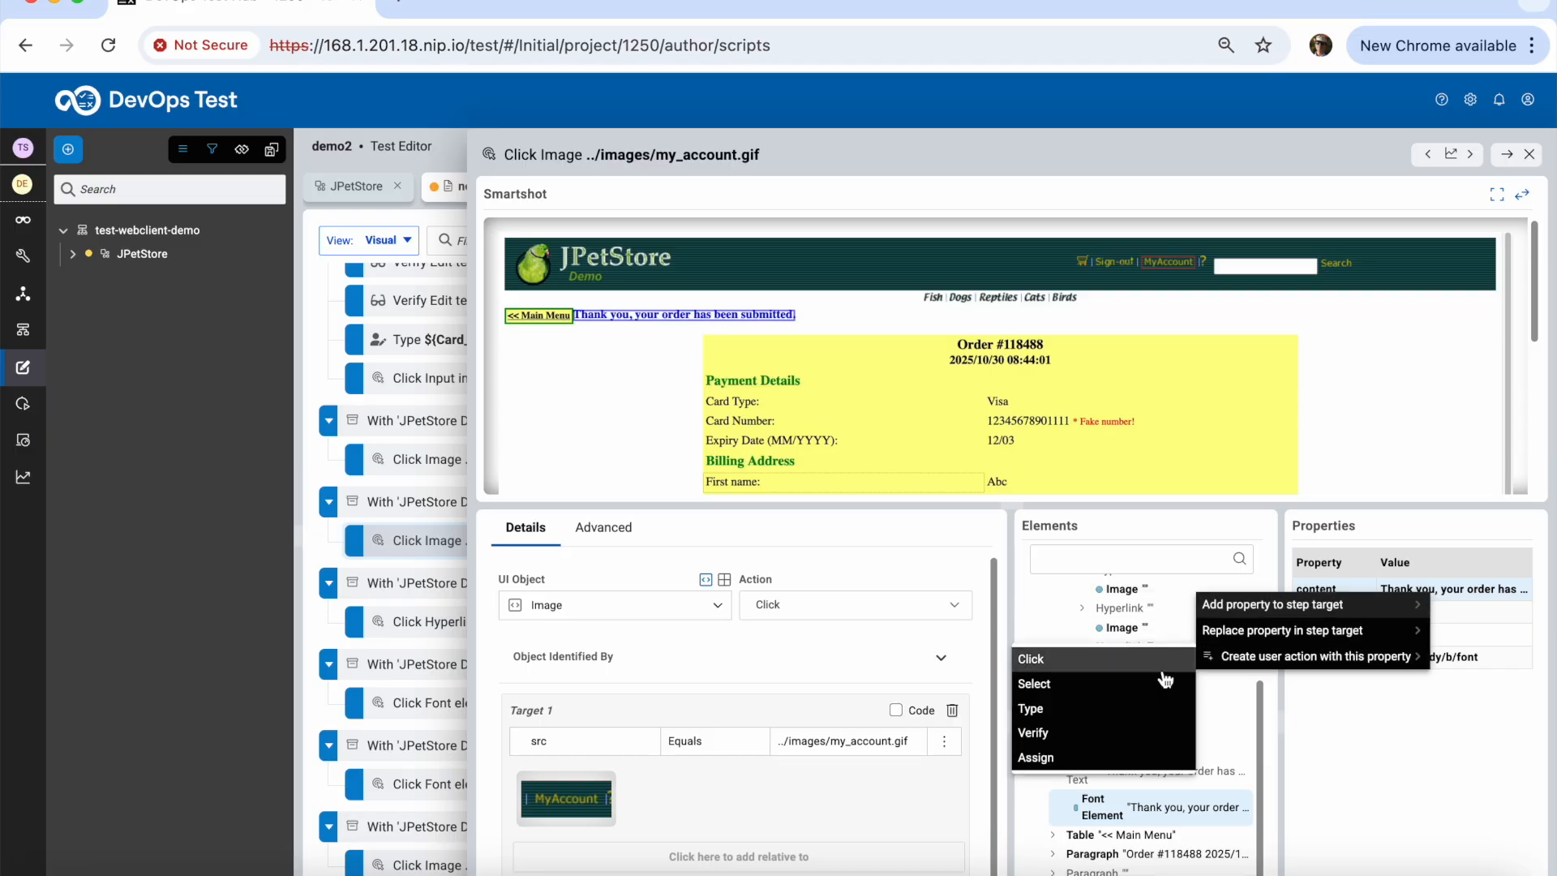
click(1140, 740)
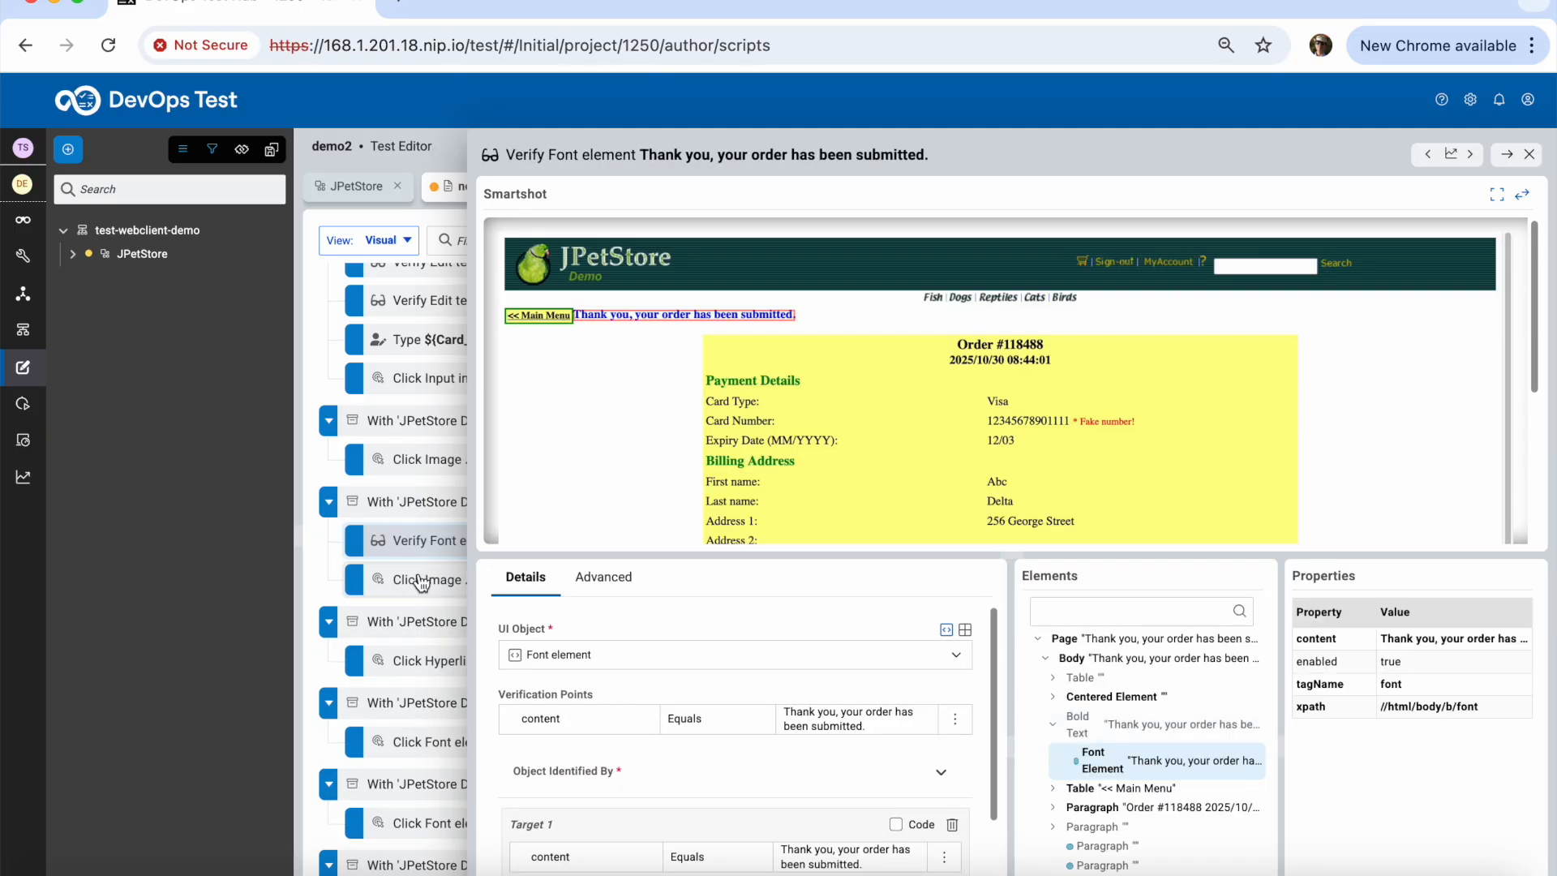
click(1513, 159)
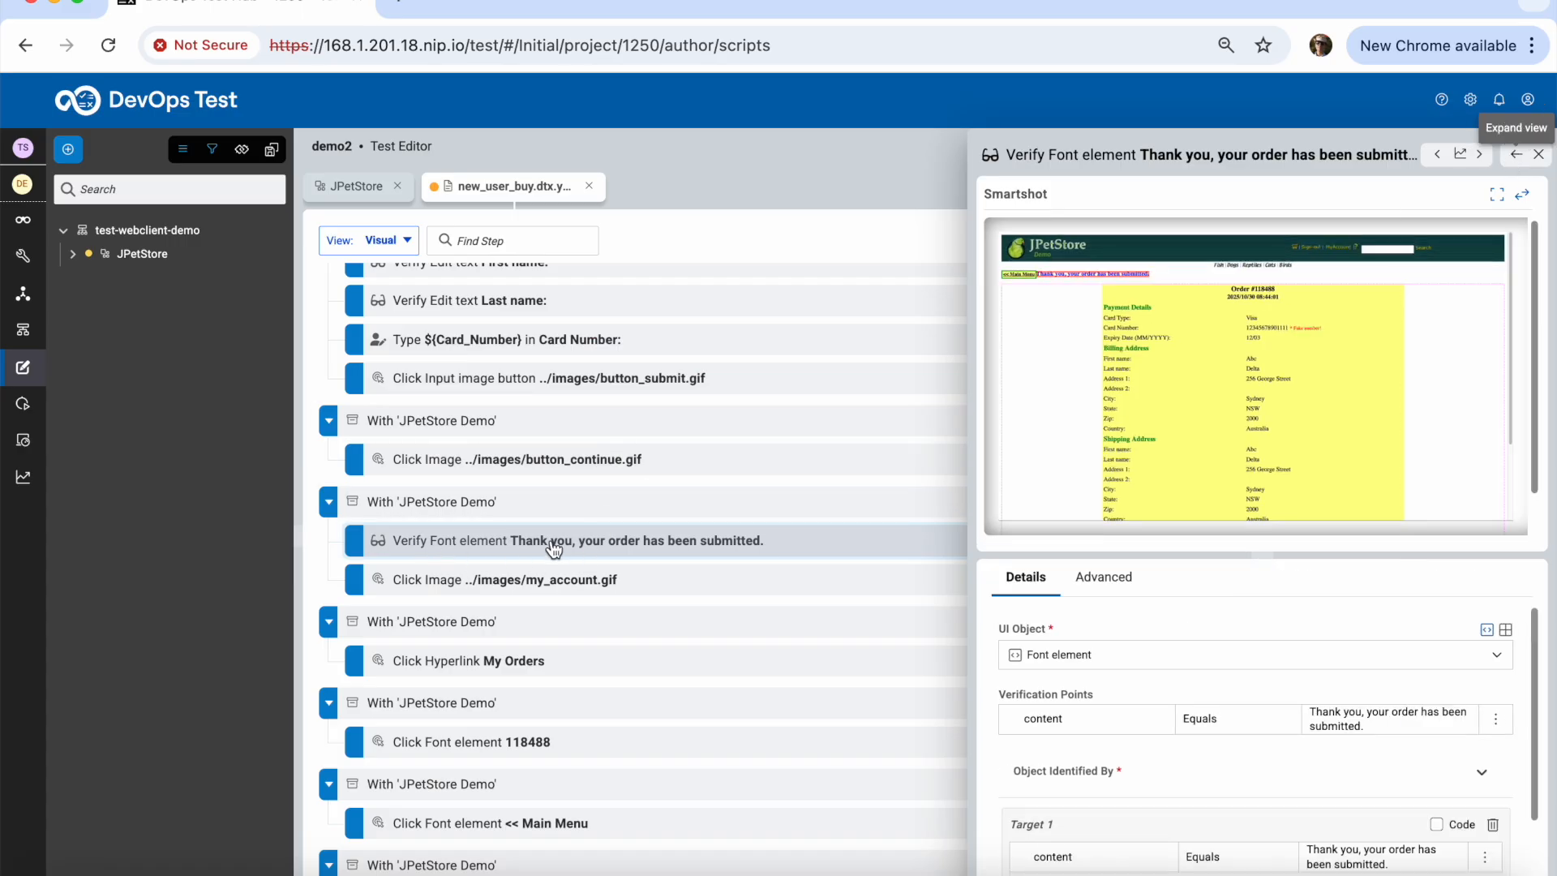
click(1516, 155)
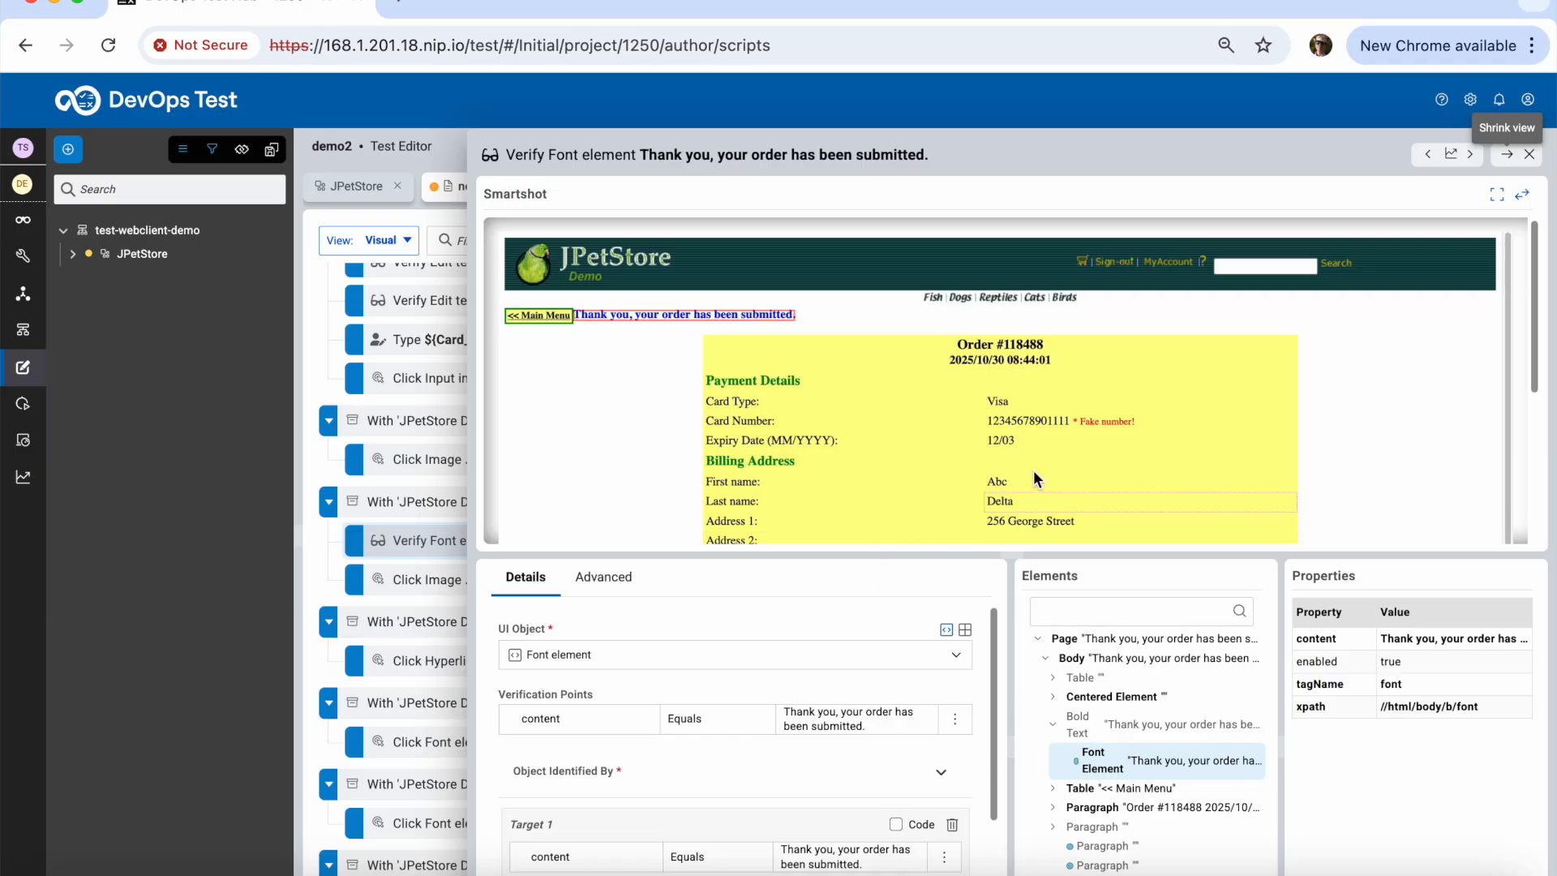
Select the Order #118488 heading and bring up actions for its content property
click(1021, 349)
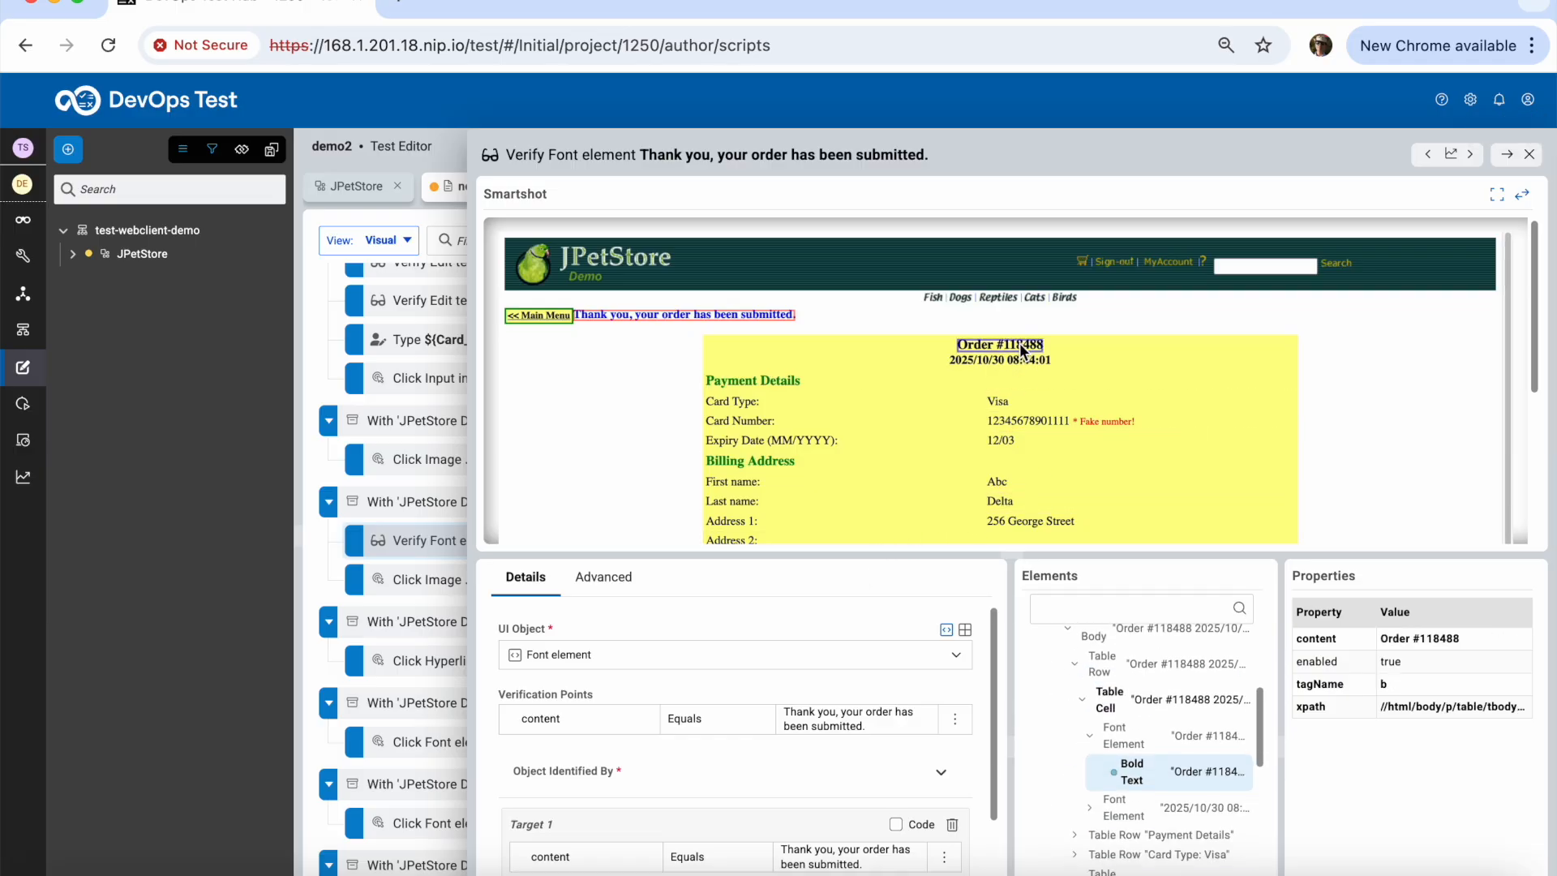
right_click(1439, 649)
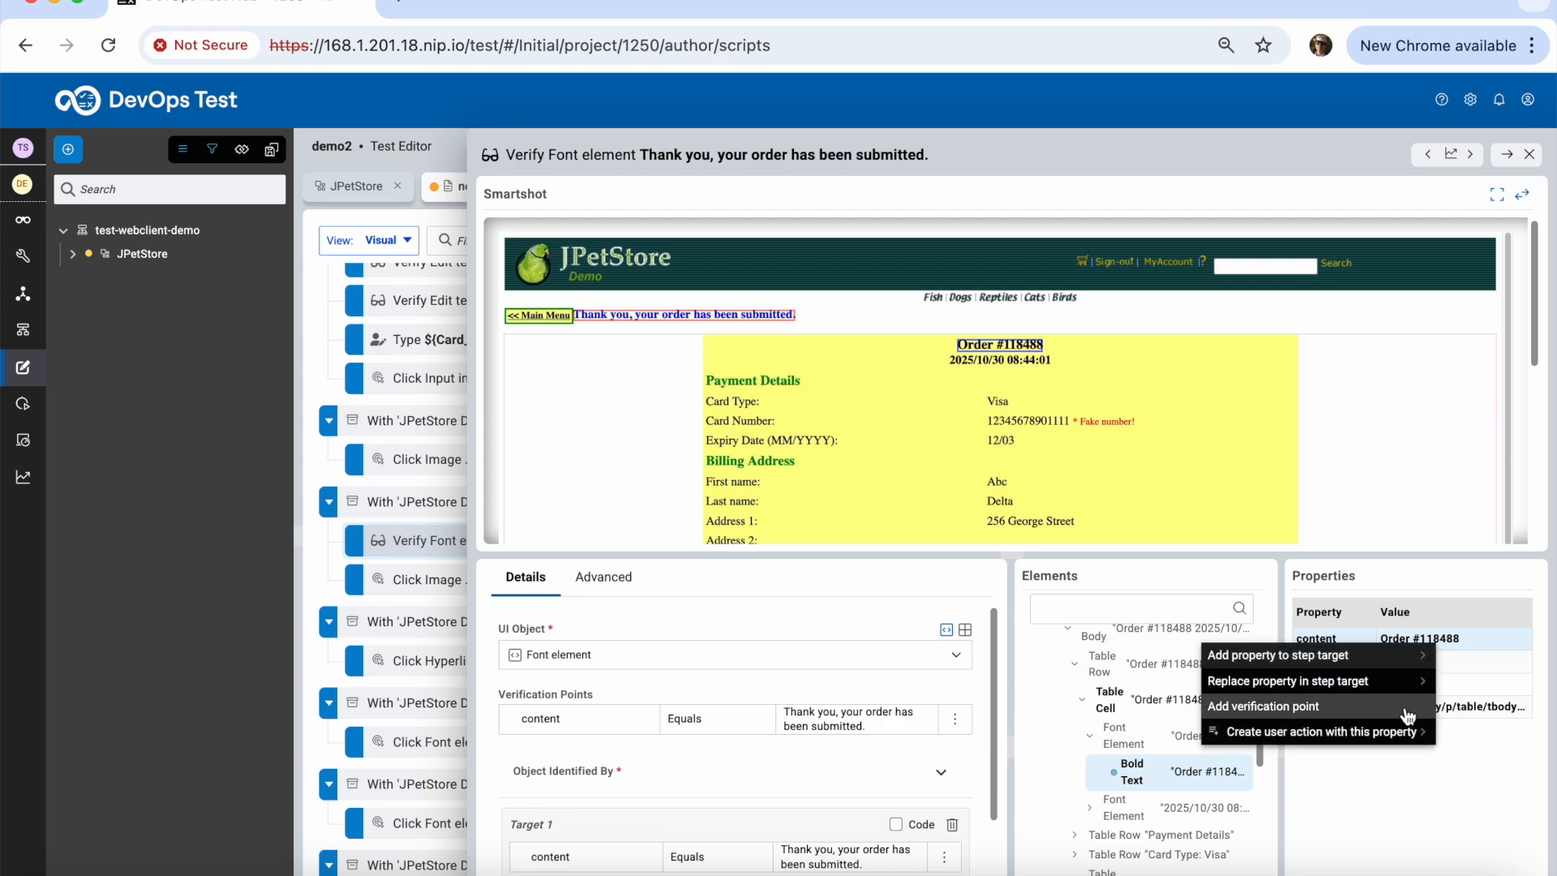
mouse_move(1407, 732)
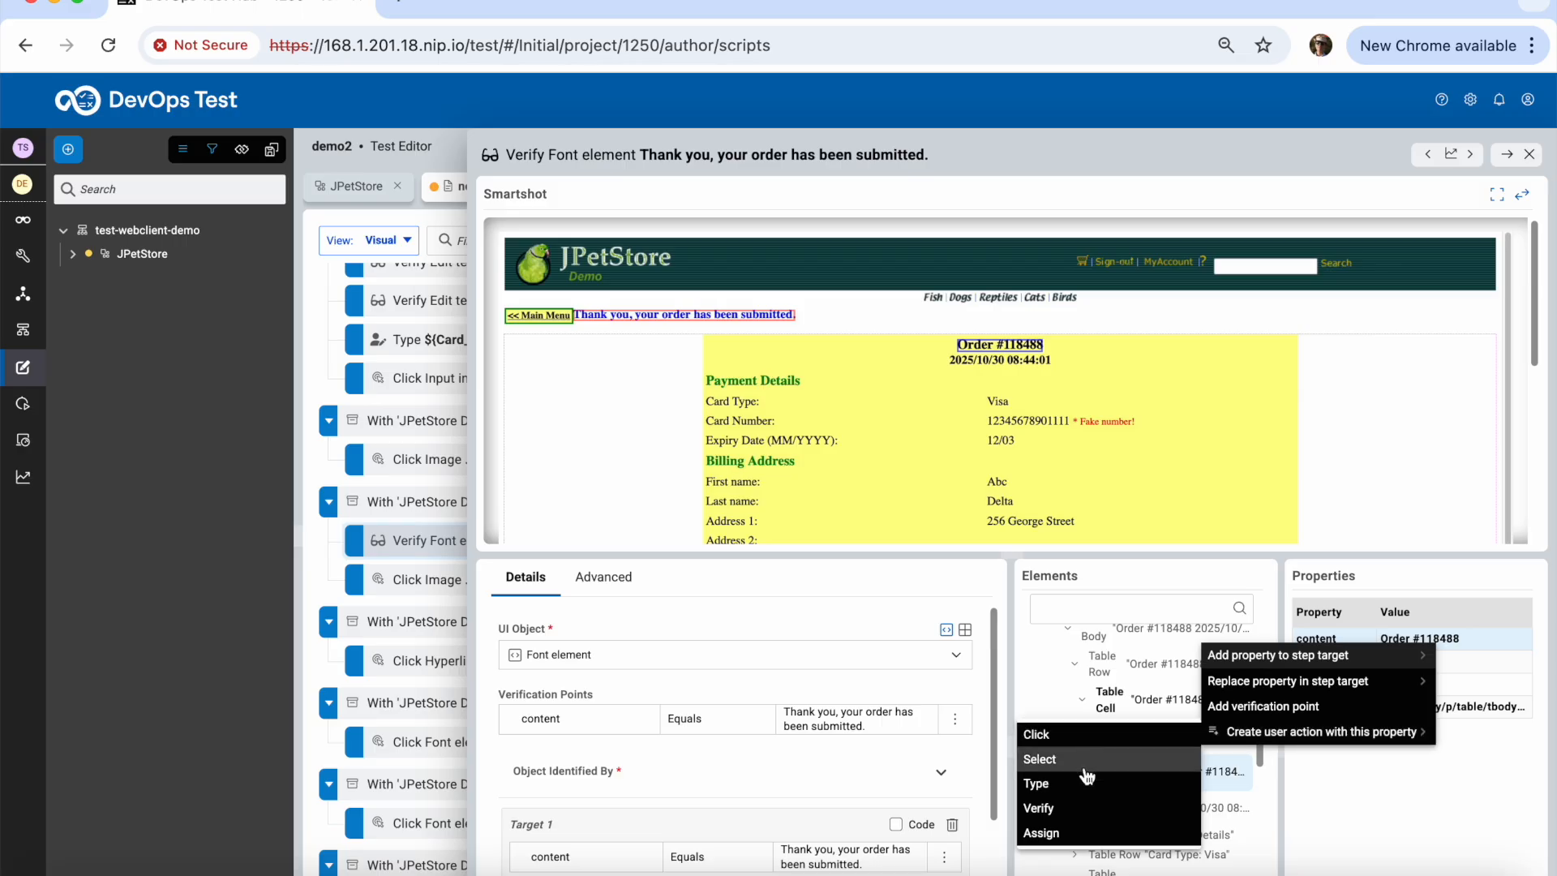
Assign the Order #118488 heading's content to a new variable named Order_id
click(1082, 838)
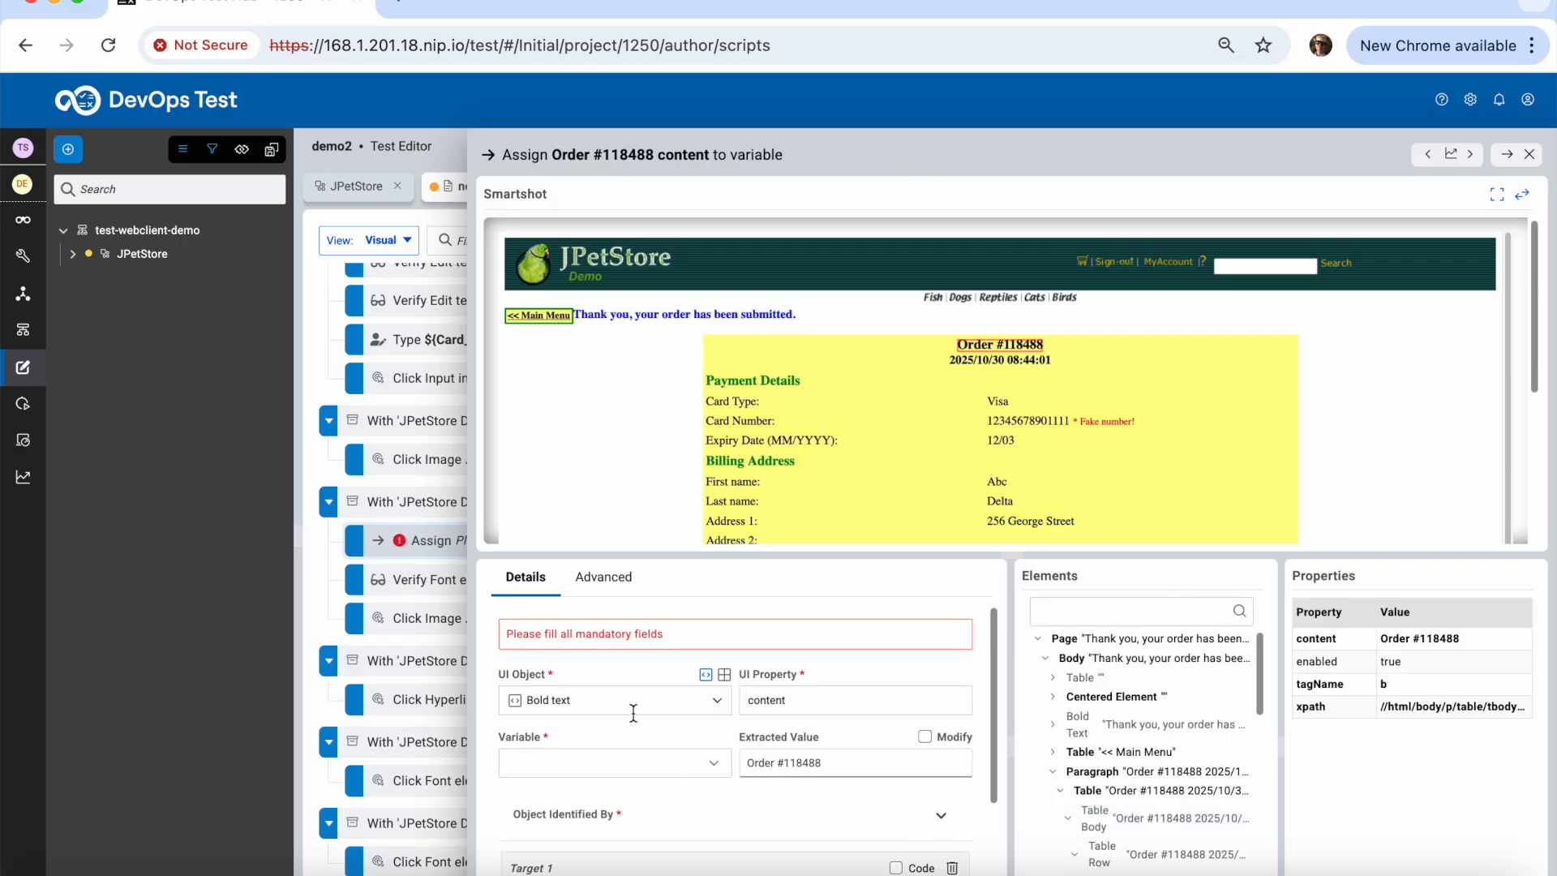
click(665, 772)
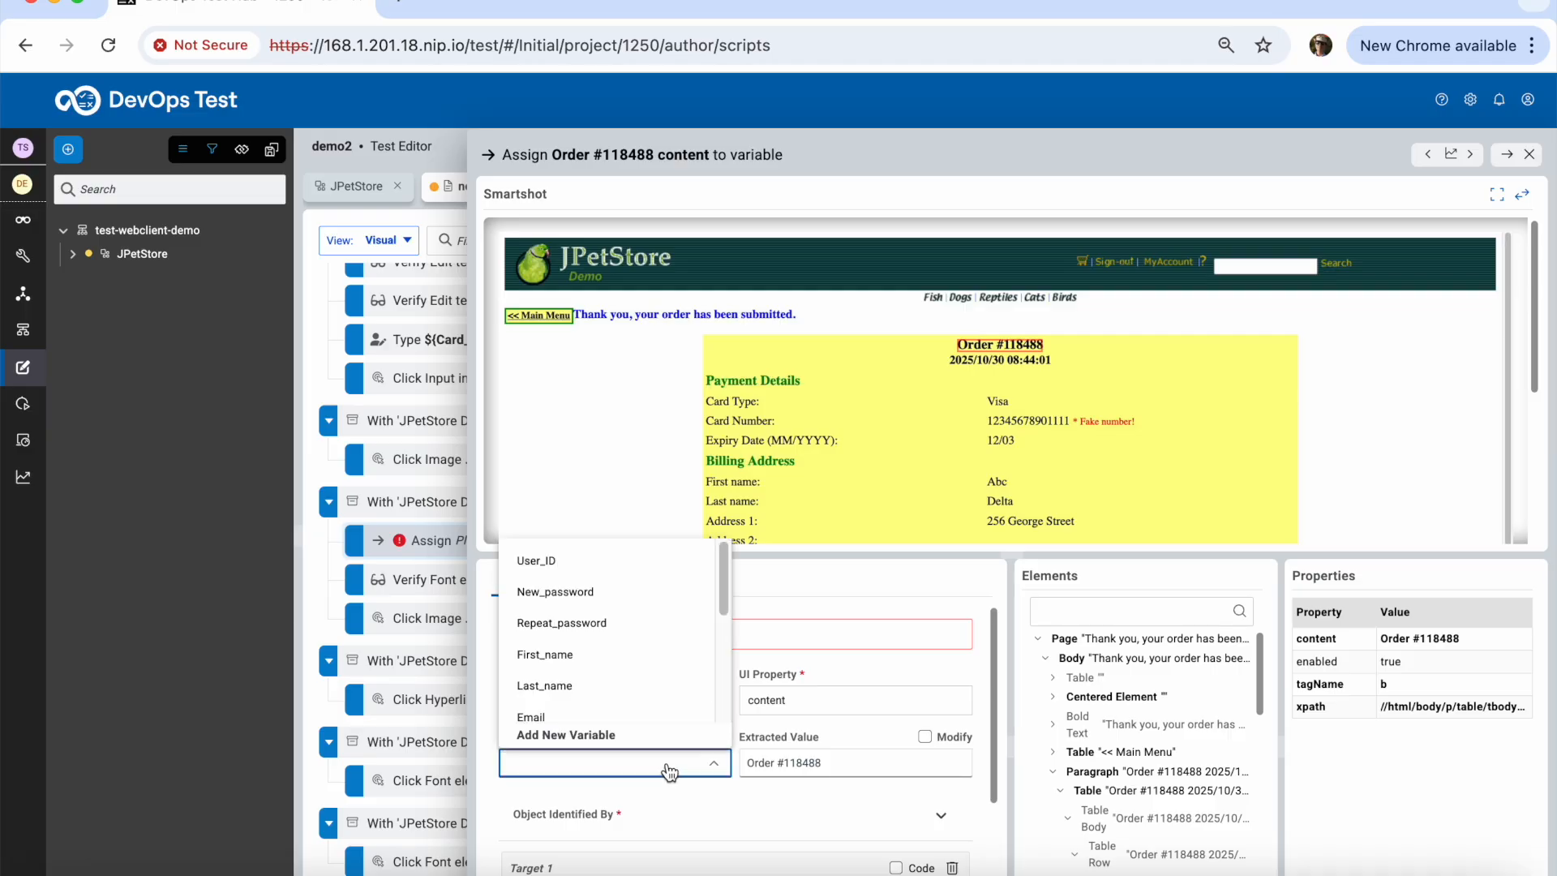
click(571, 734)
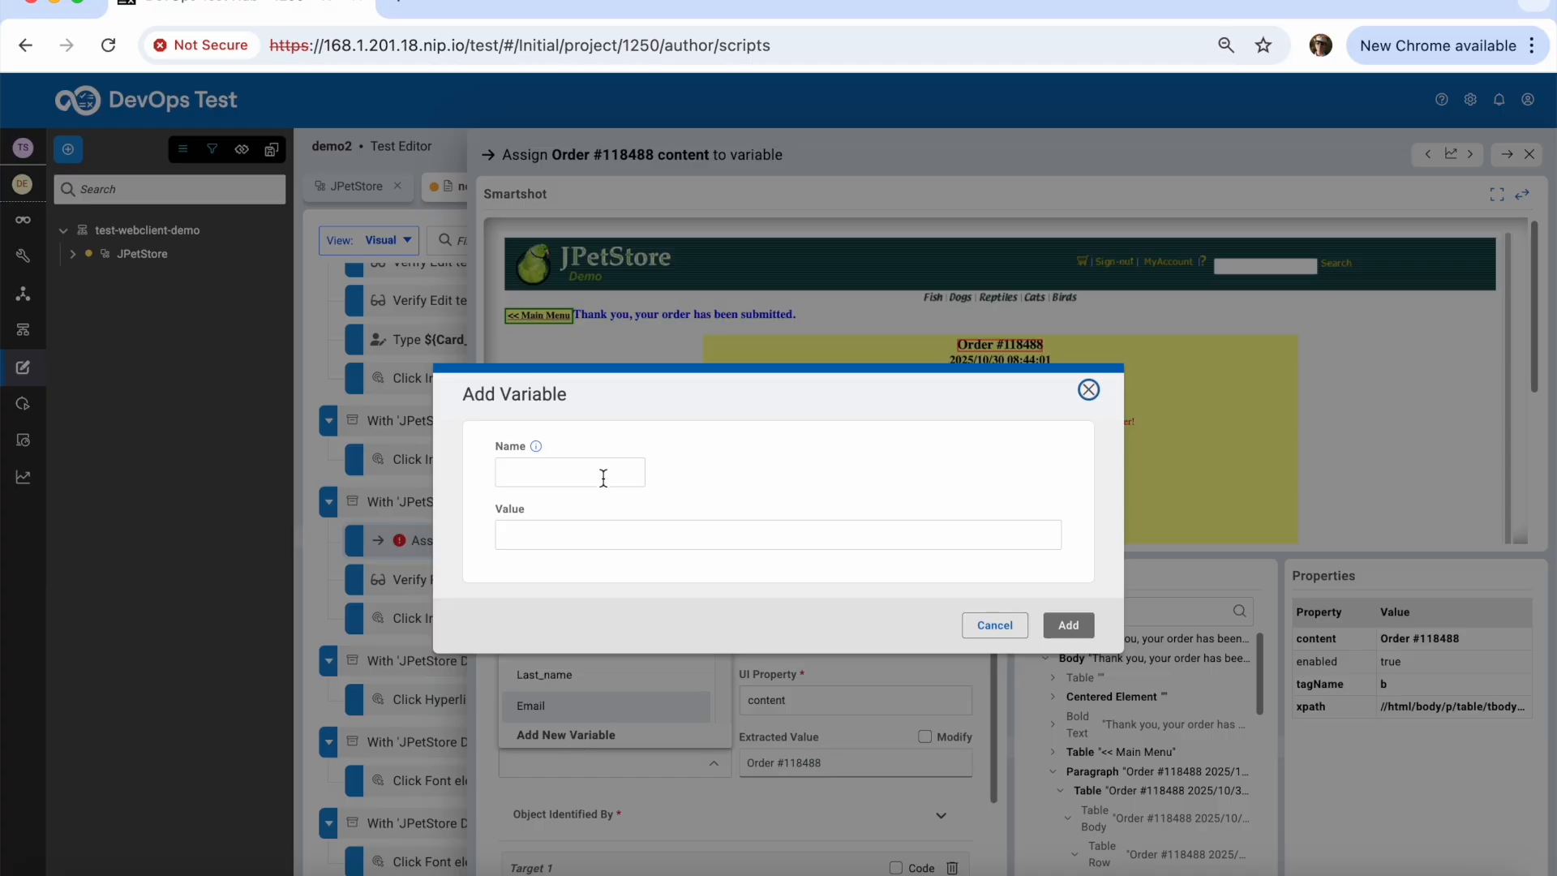
key(r)
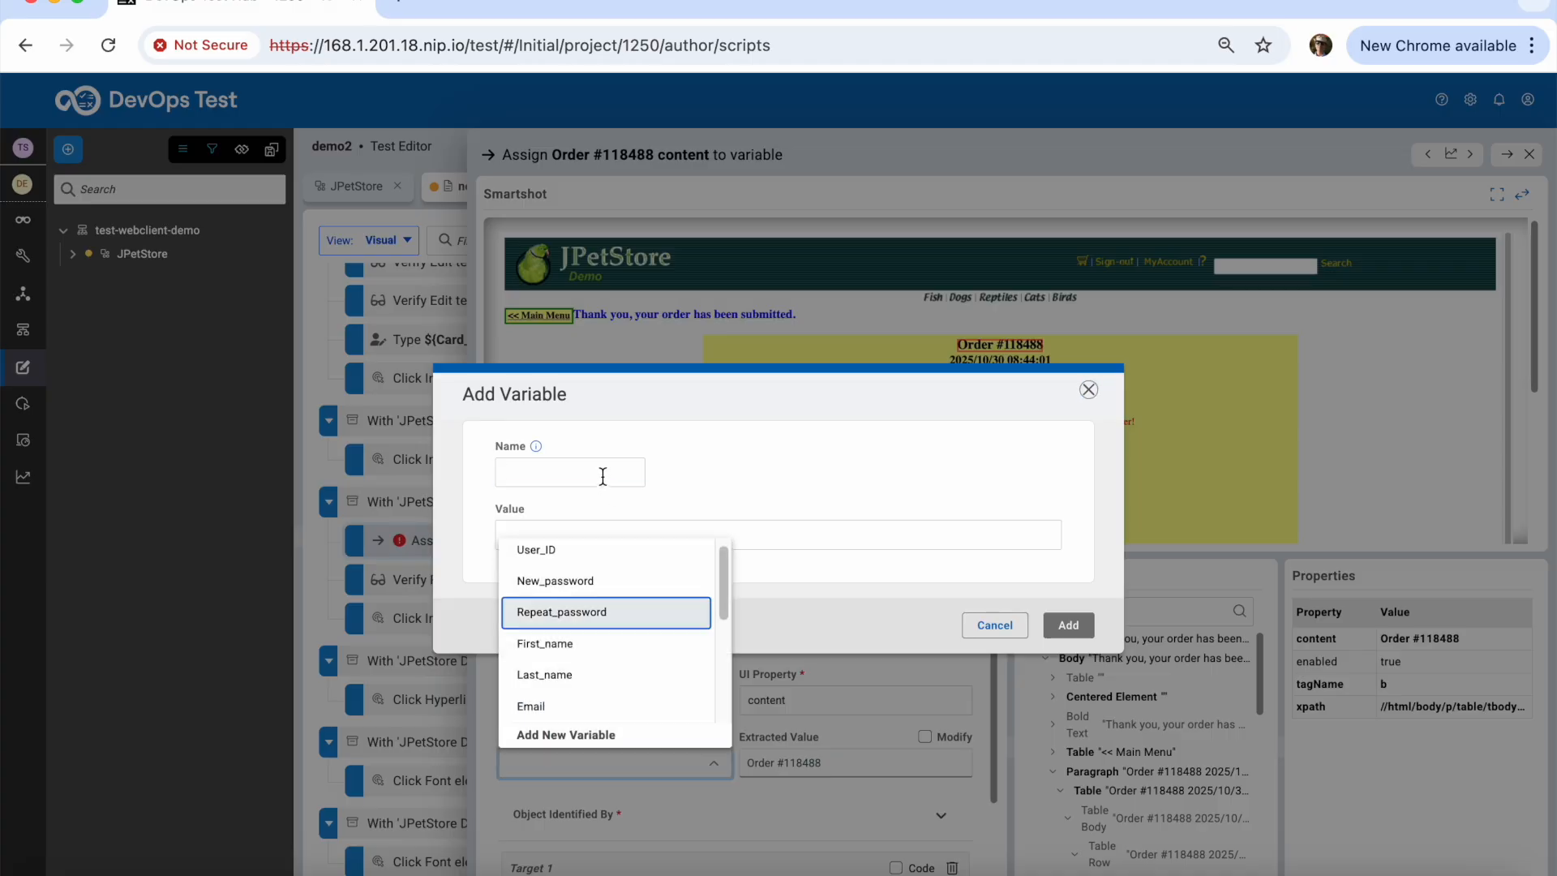
key(Escape)
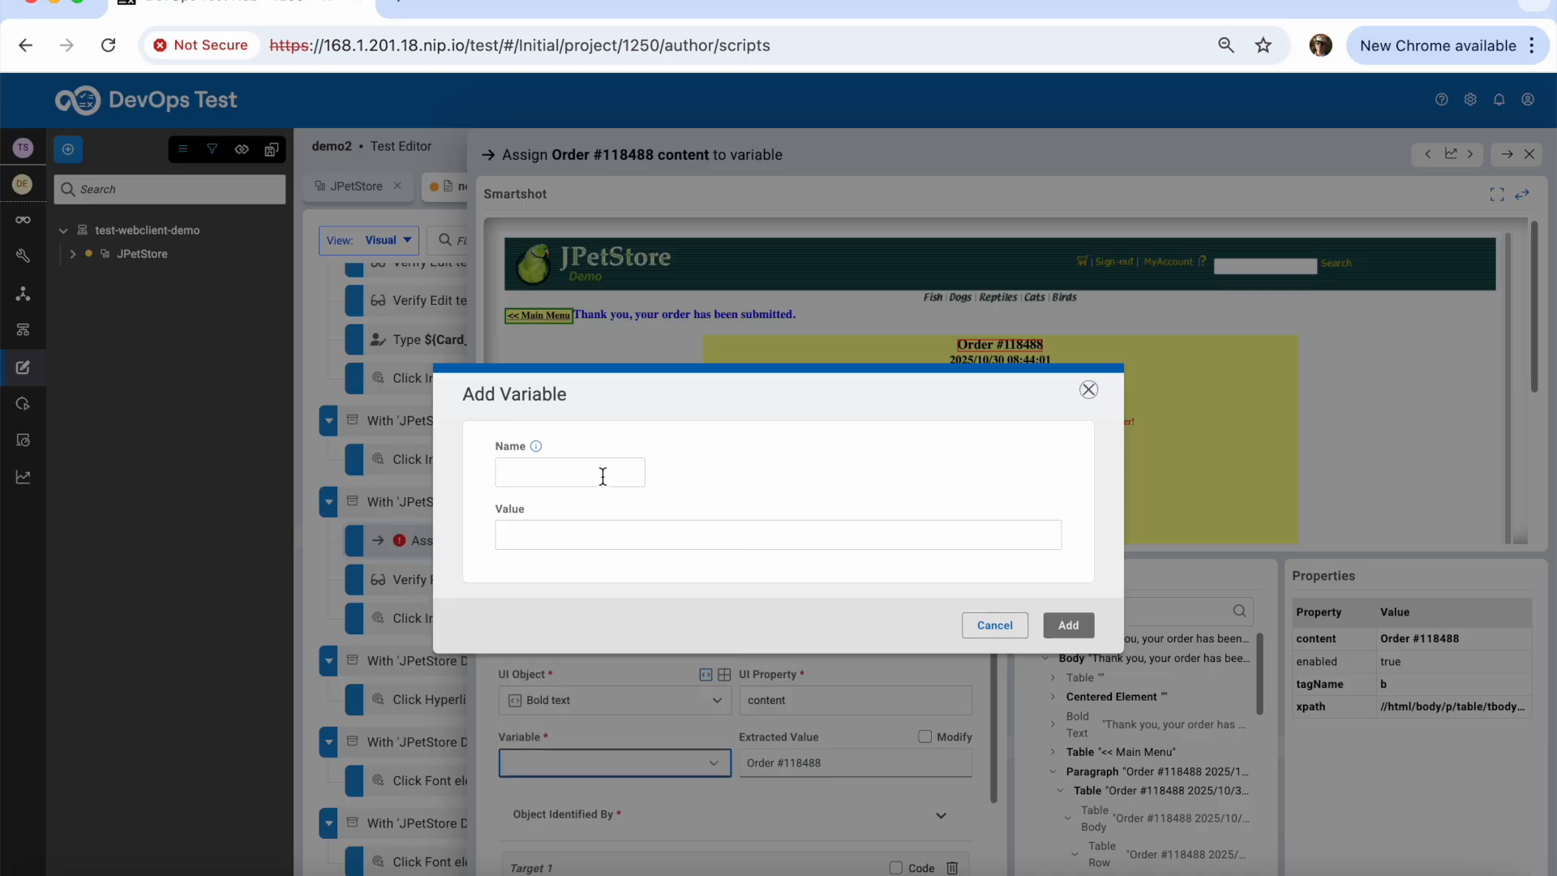
click(603, 477)
text(Ord)
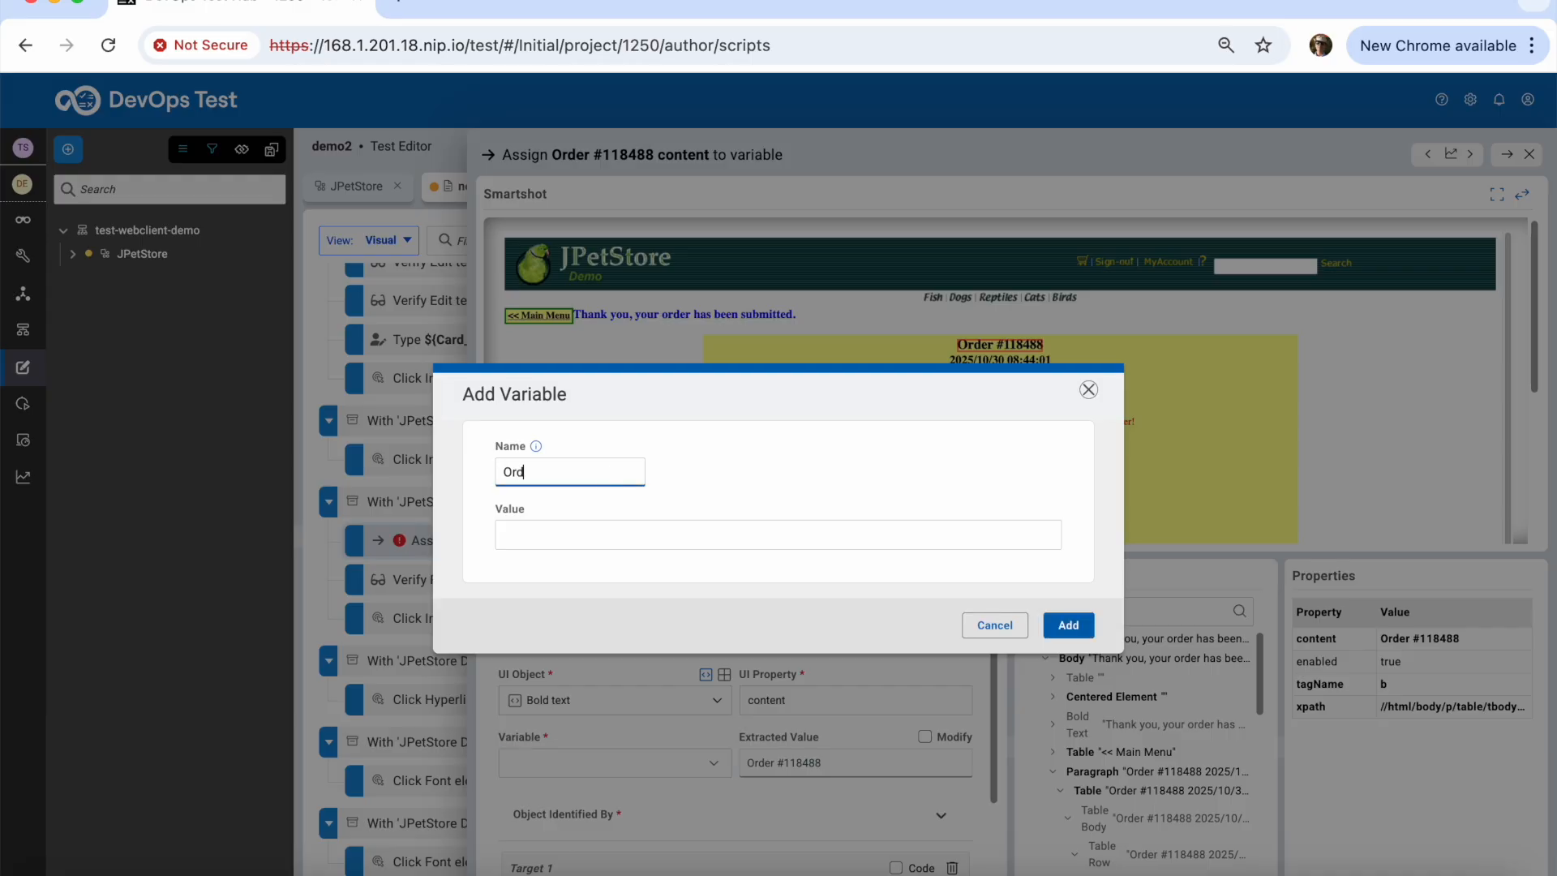
text(er_id)
click(1069, 625)
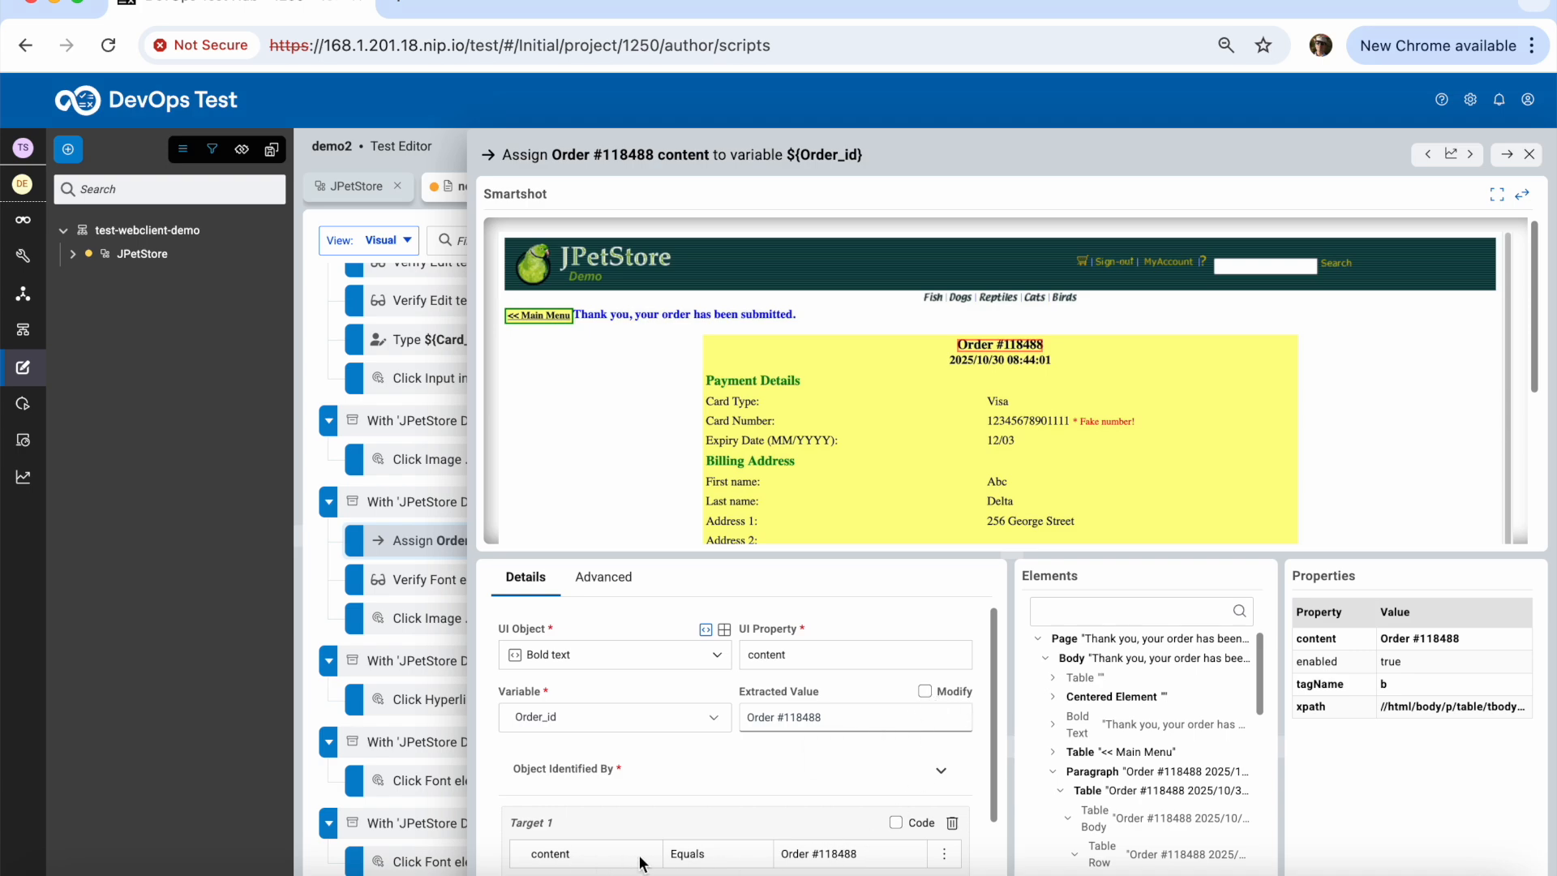
Make the xpath property the Assign step's Target 1 identifier and enable Modify
scroll(802, 856, down, 1)
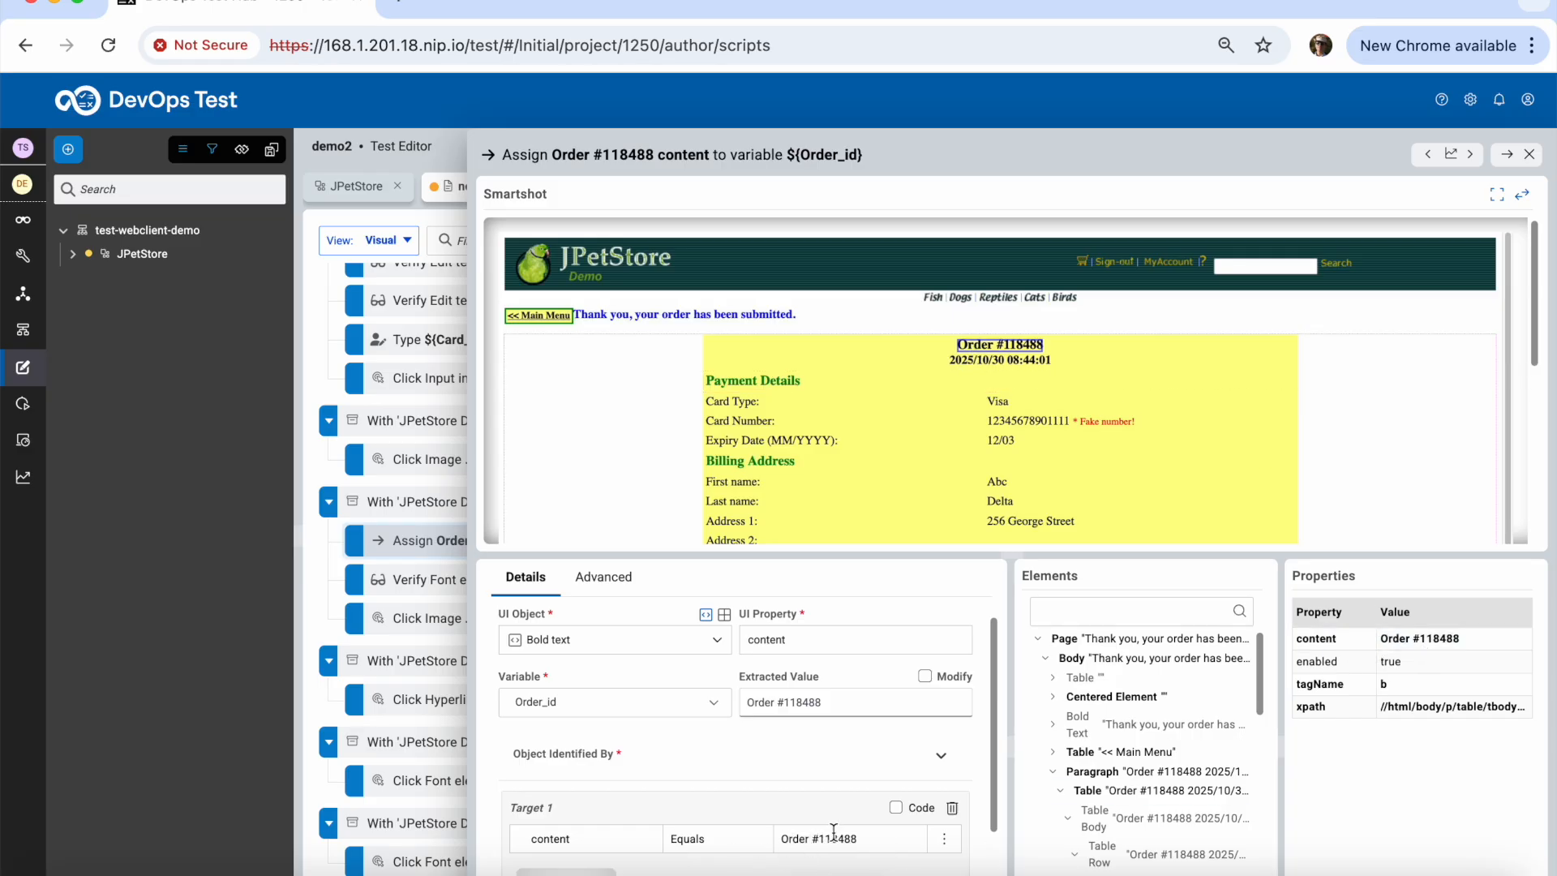
click(1328, 716)
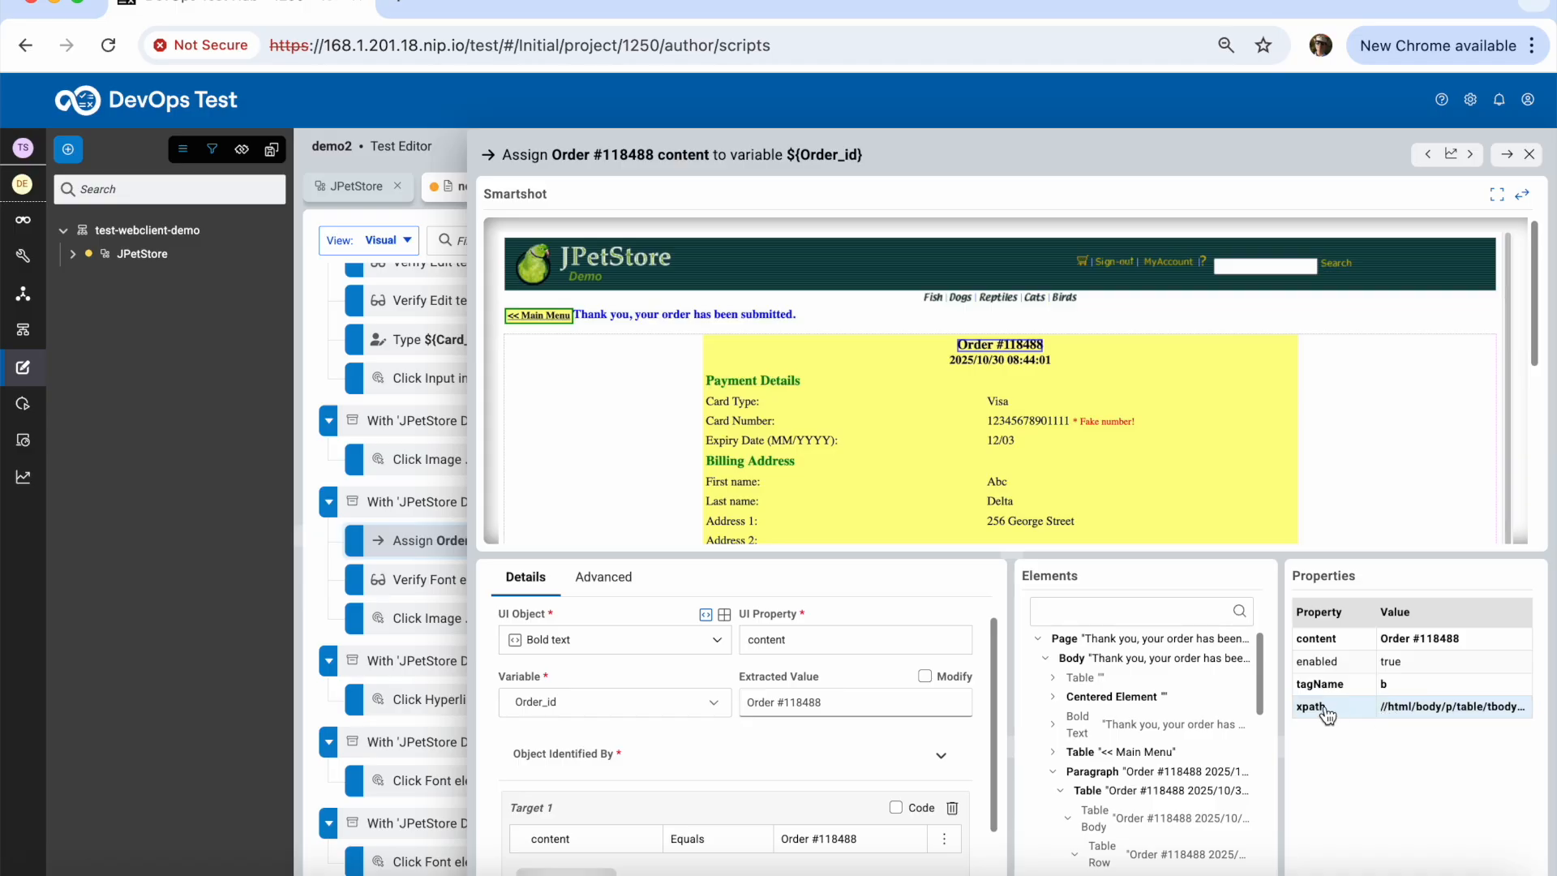
right_click(1327, 716)
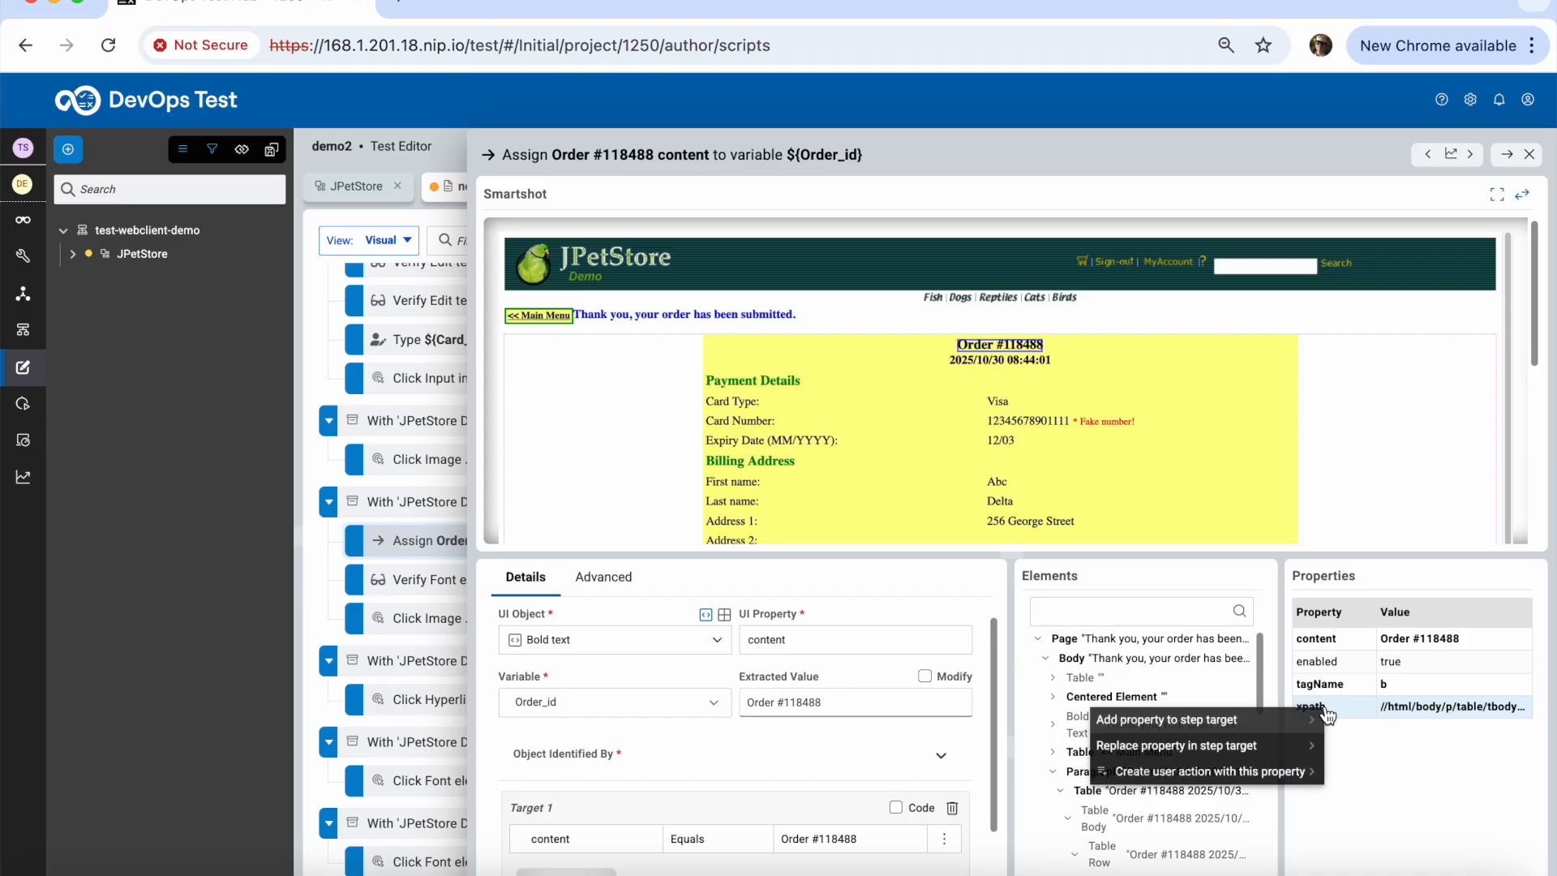
mouse_move(1267, 746)
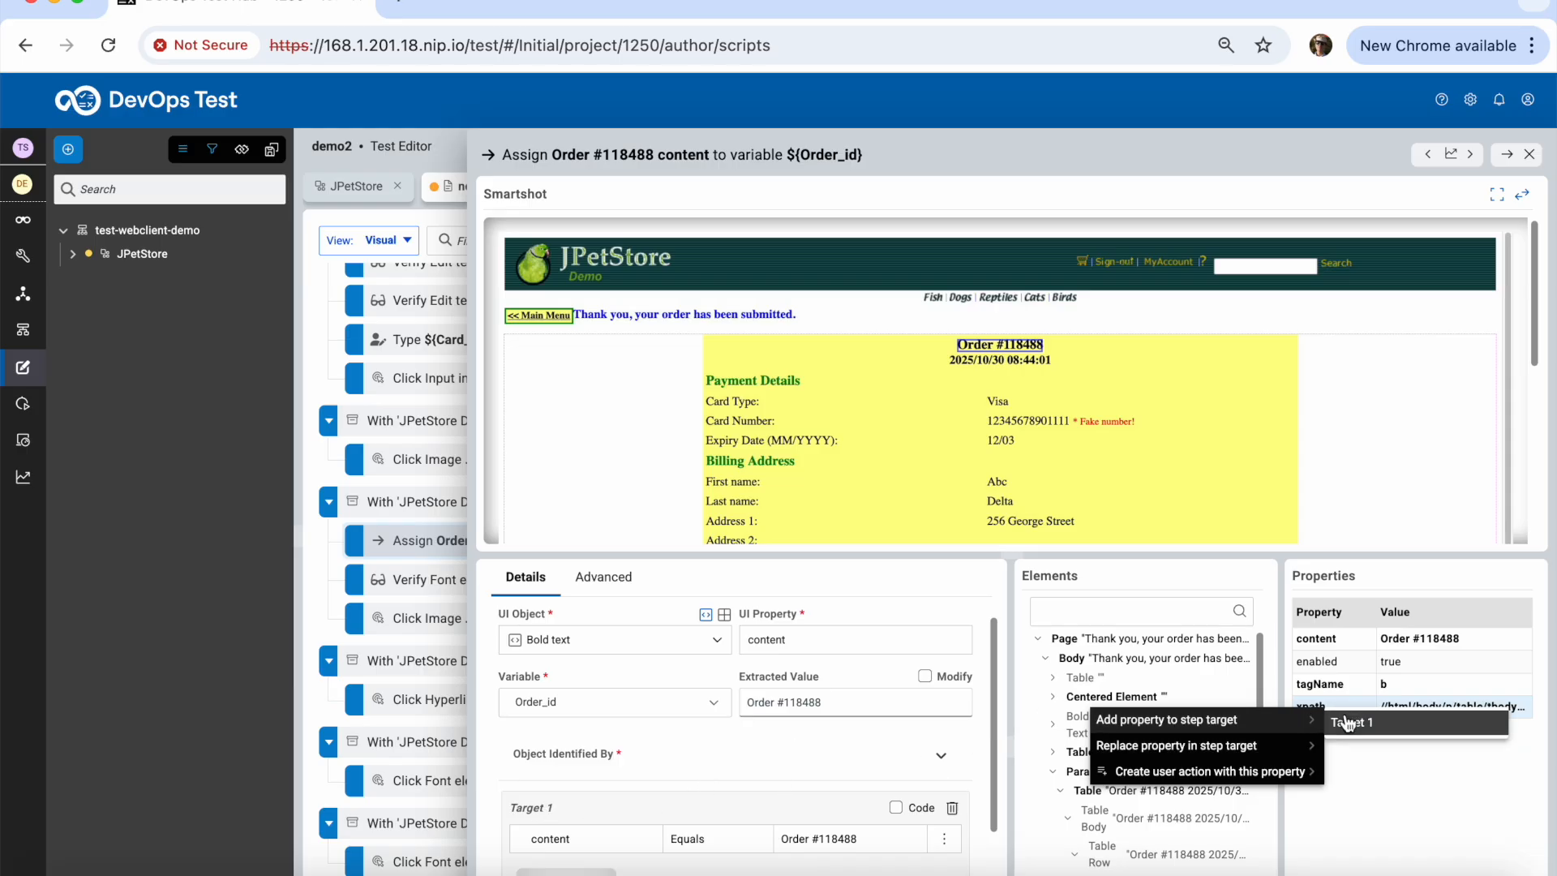
click(552, 807)
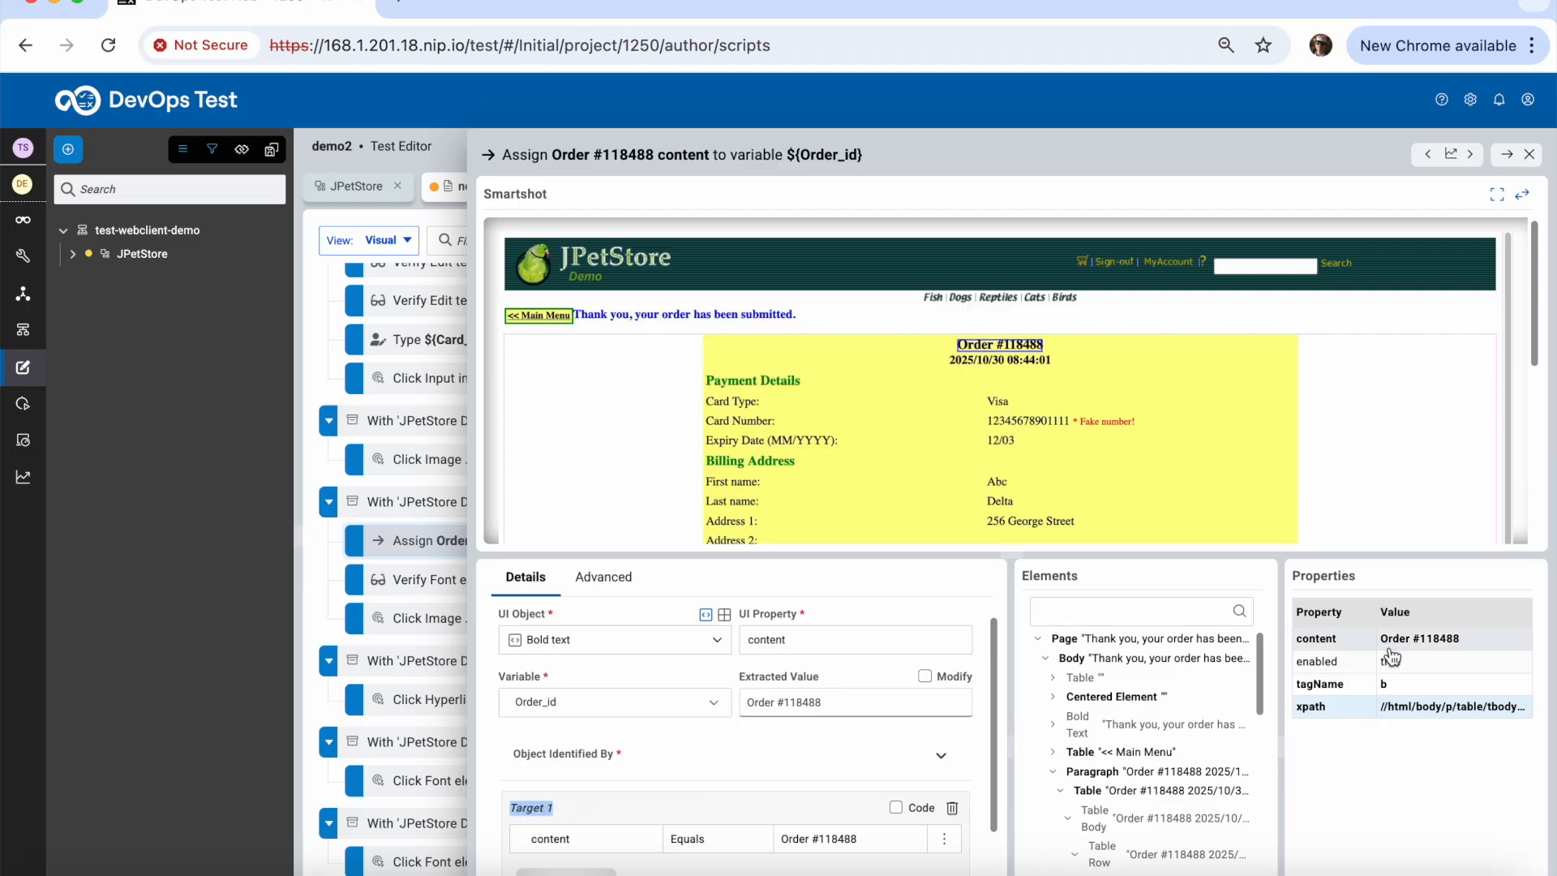
right_click(1385, 711)
mouse_move(1348, 743)
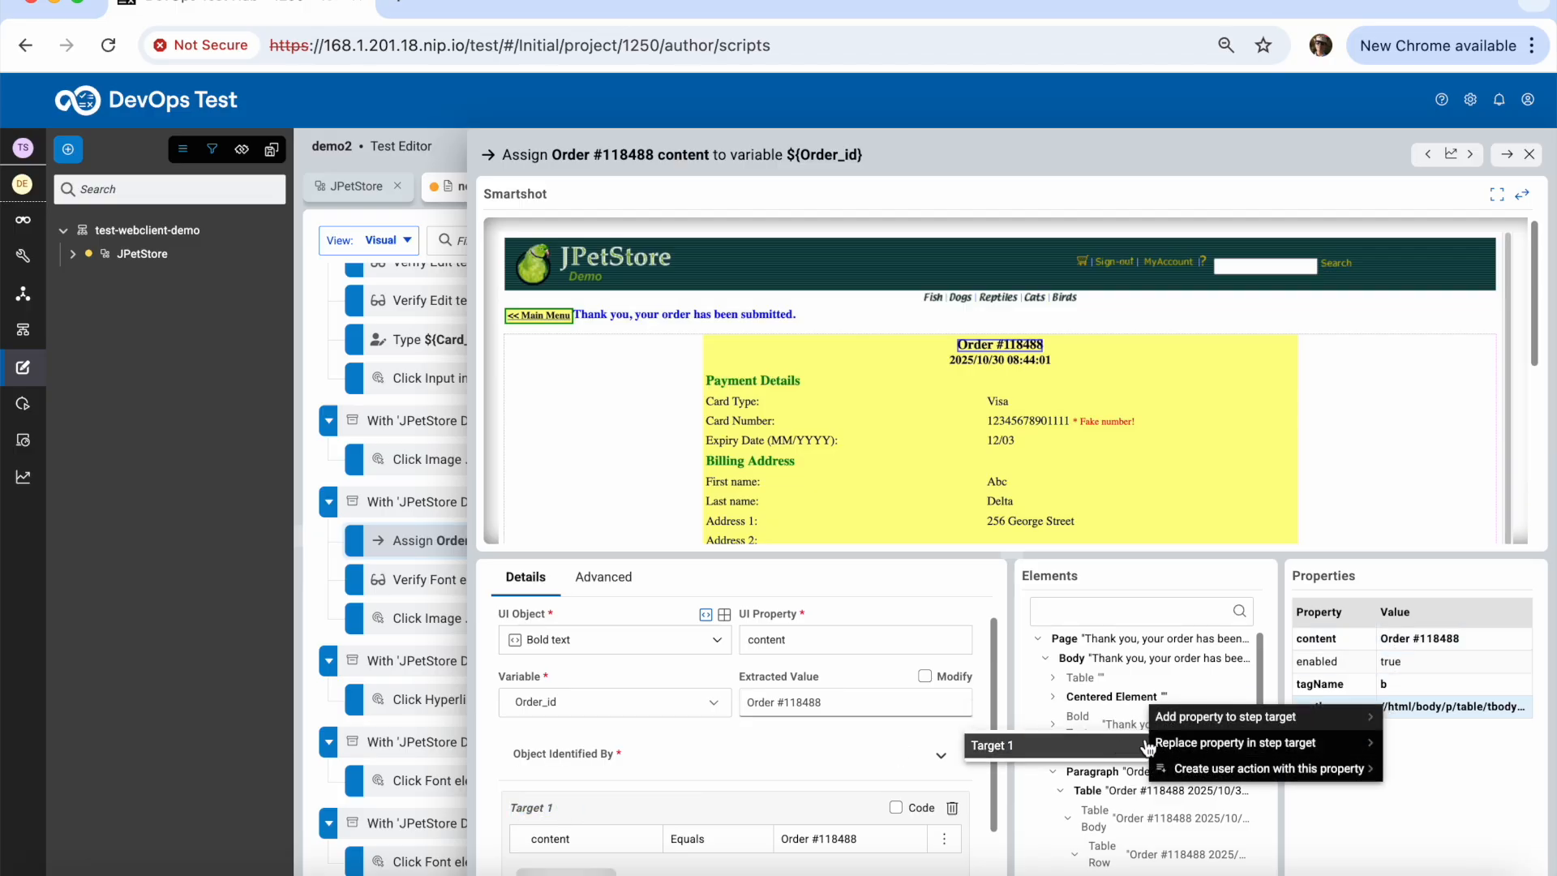
click(1102, 754)
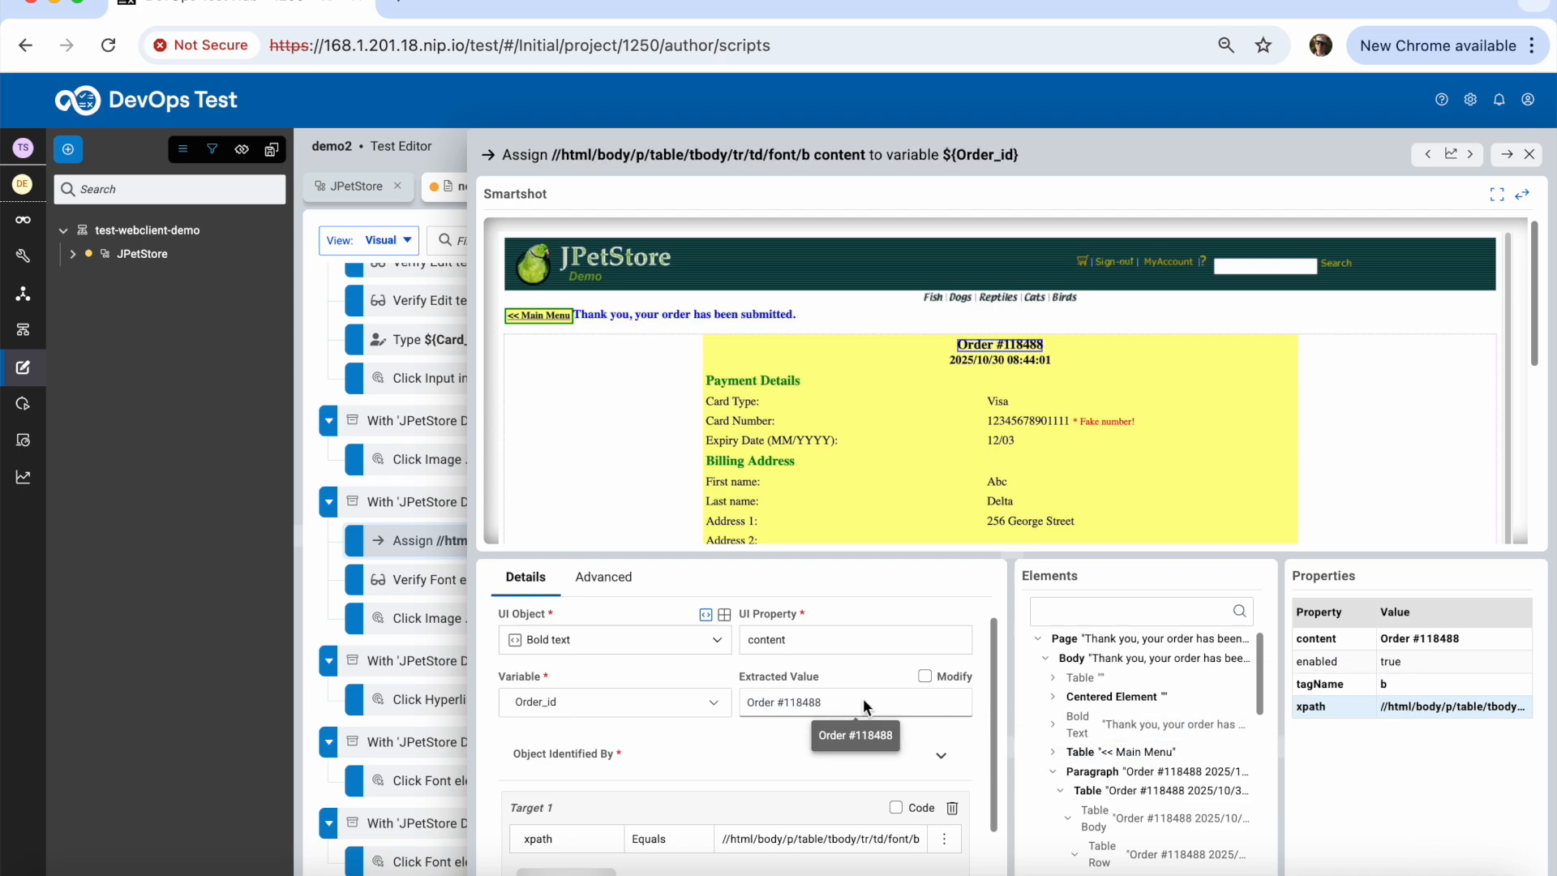
click(925, 677)
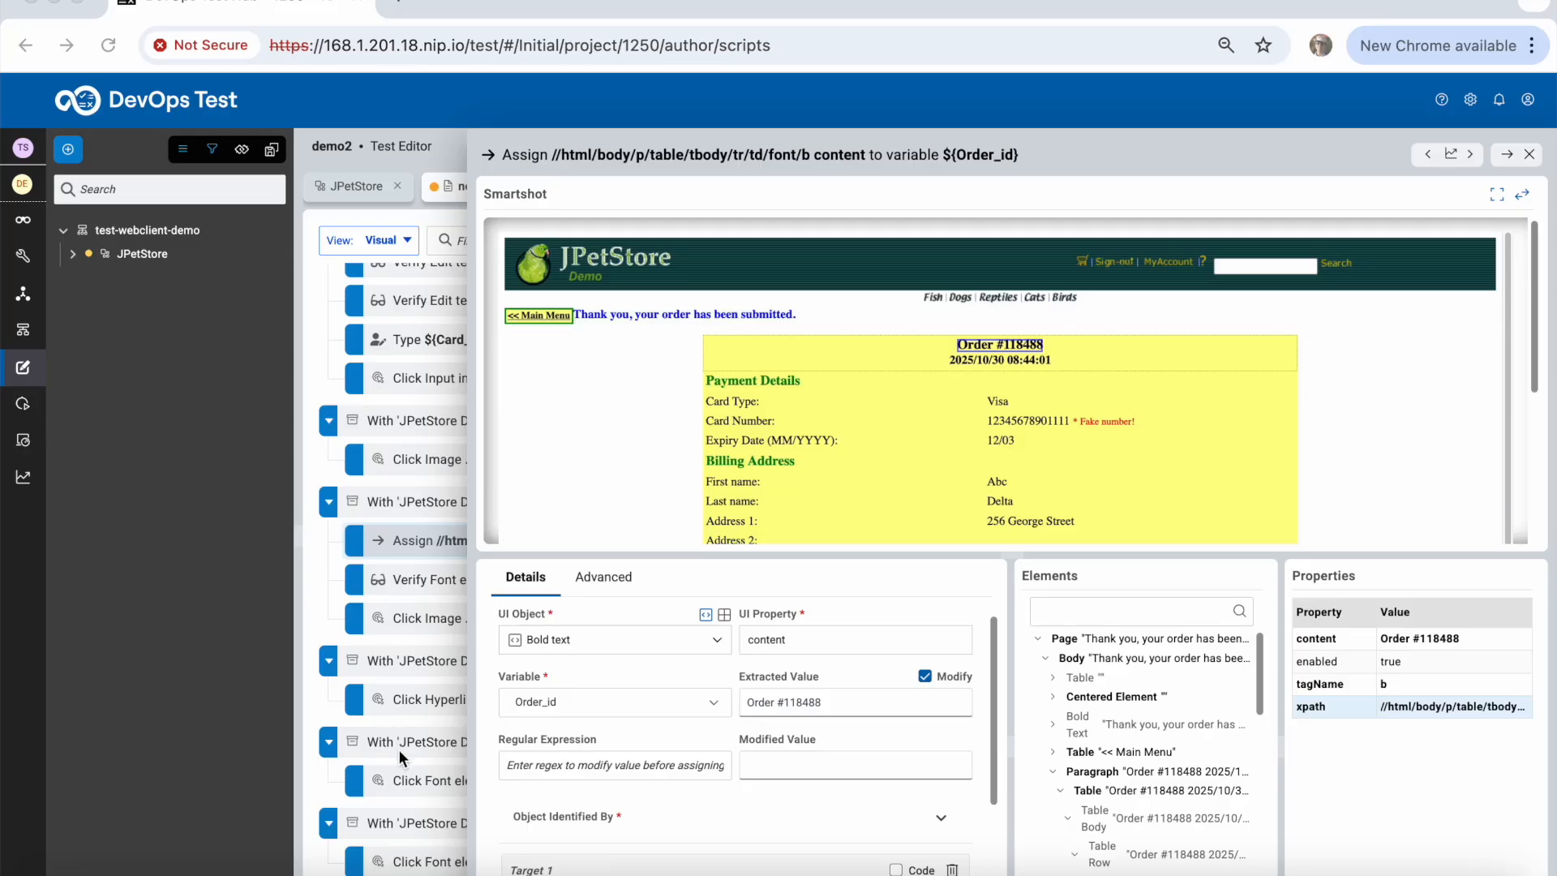
Enter regex (?<=Order #)\d+ so Order_id holds only 118488, then close the details
click(600, 767)
click(577, 765)
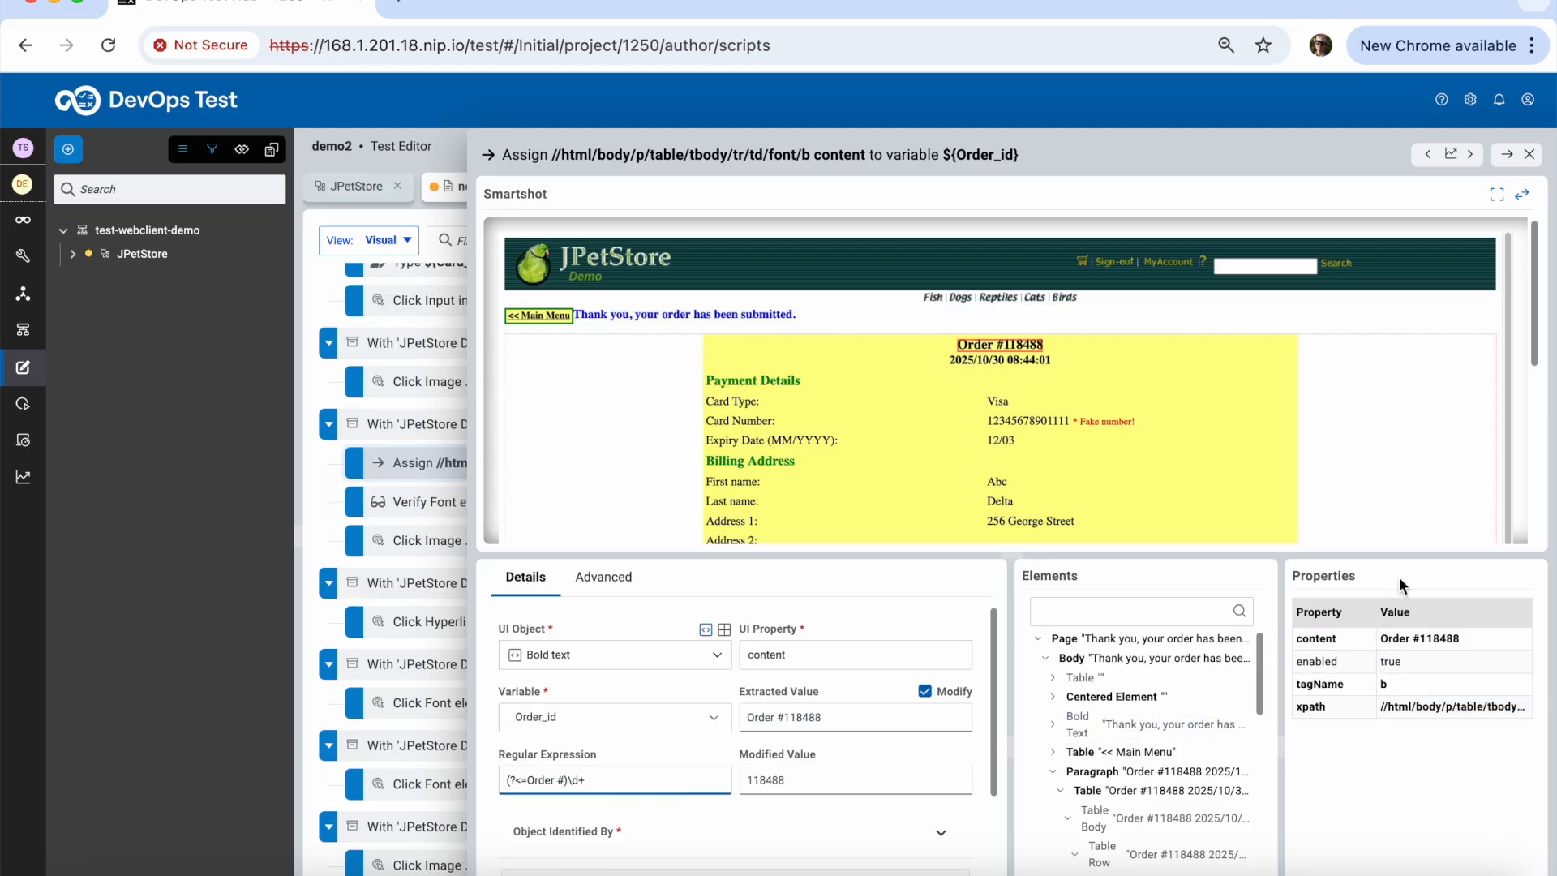
click(1531, 155)
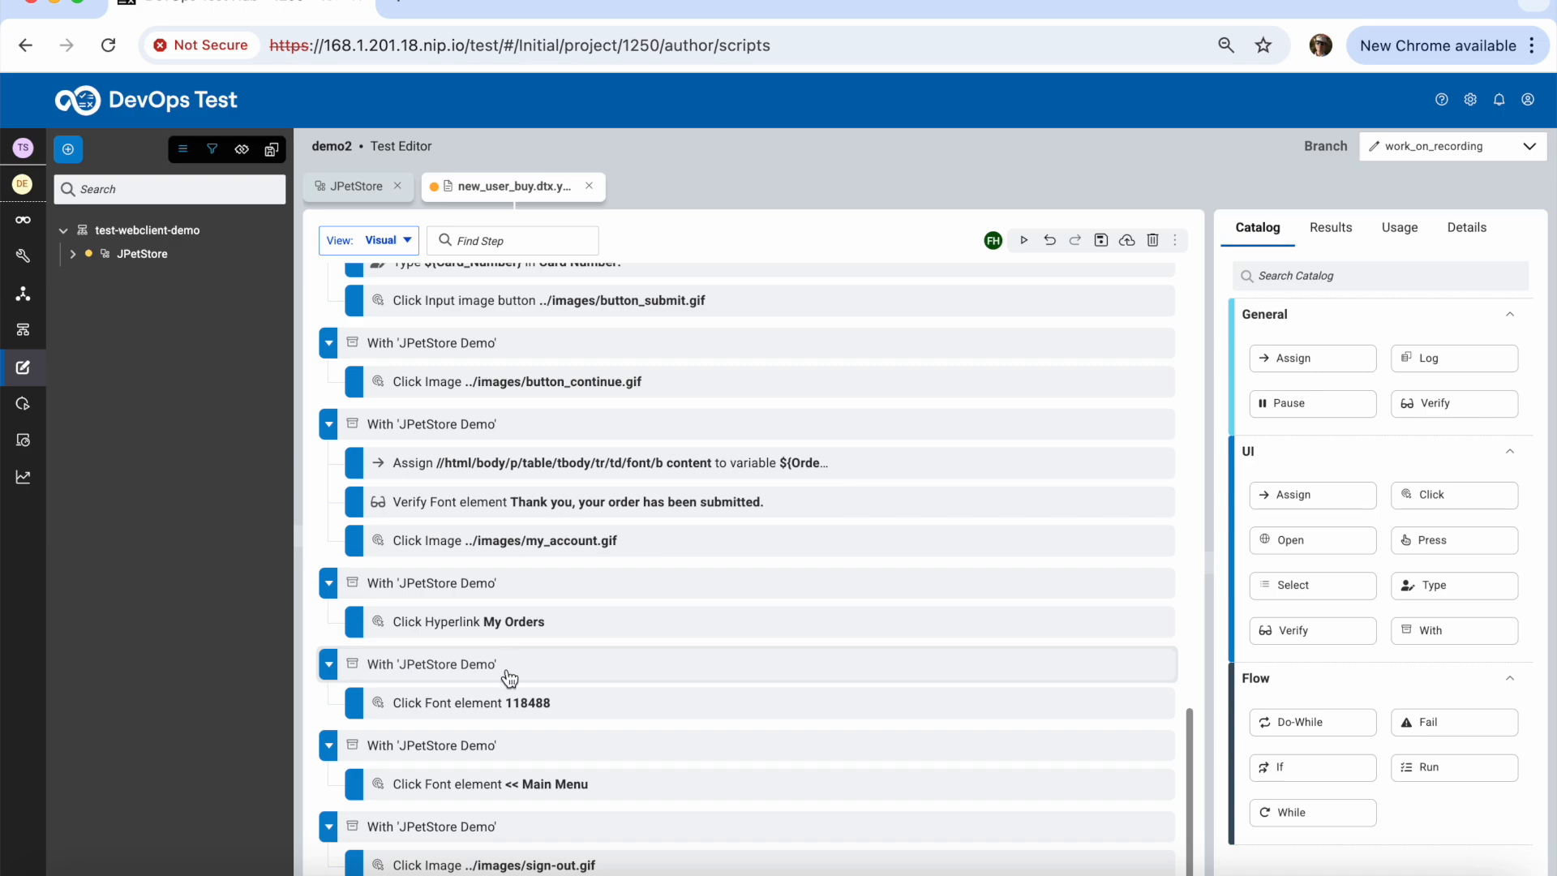
Open the Click Font element 118488 step and bring up its content property's user actions
click(476, 702)
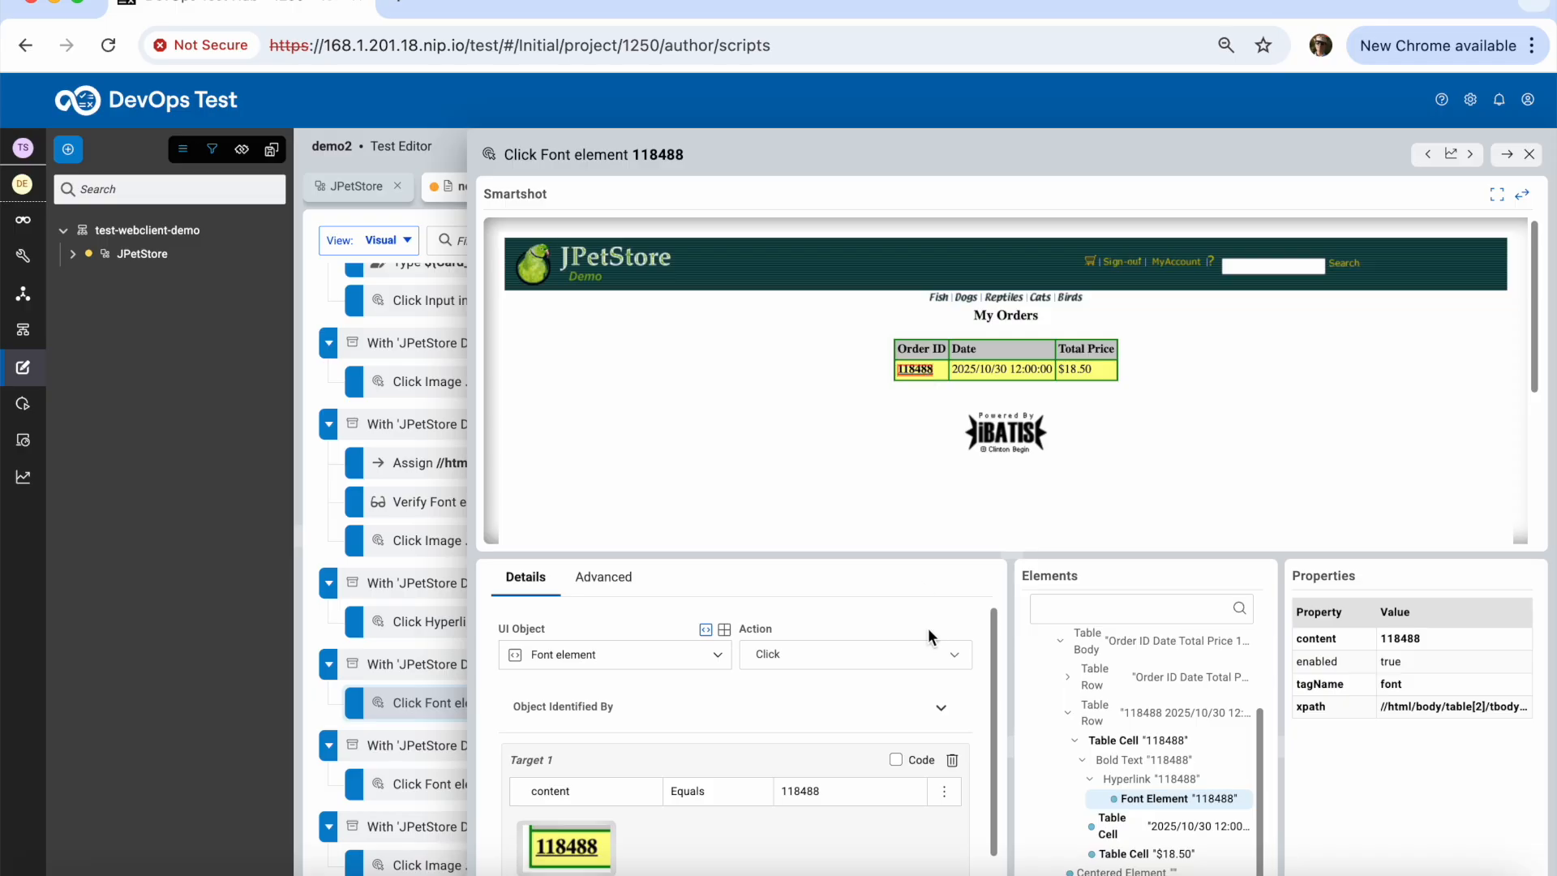
scroll(995, 778, down, 1)
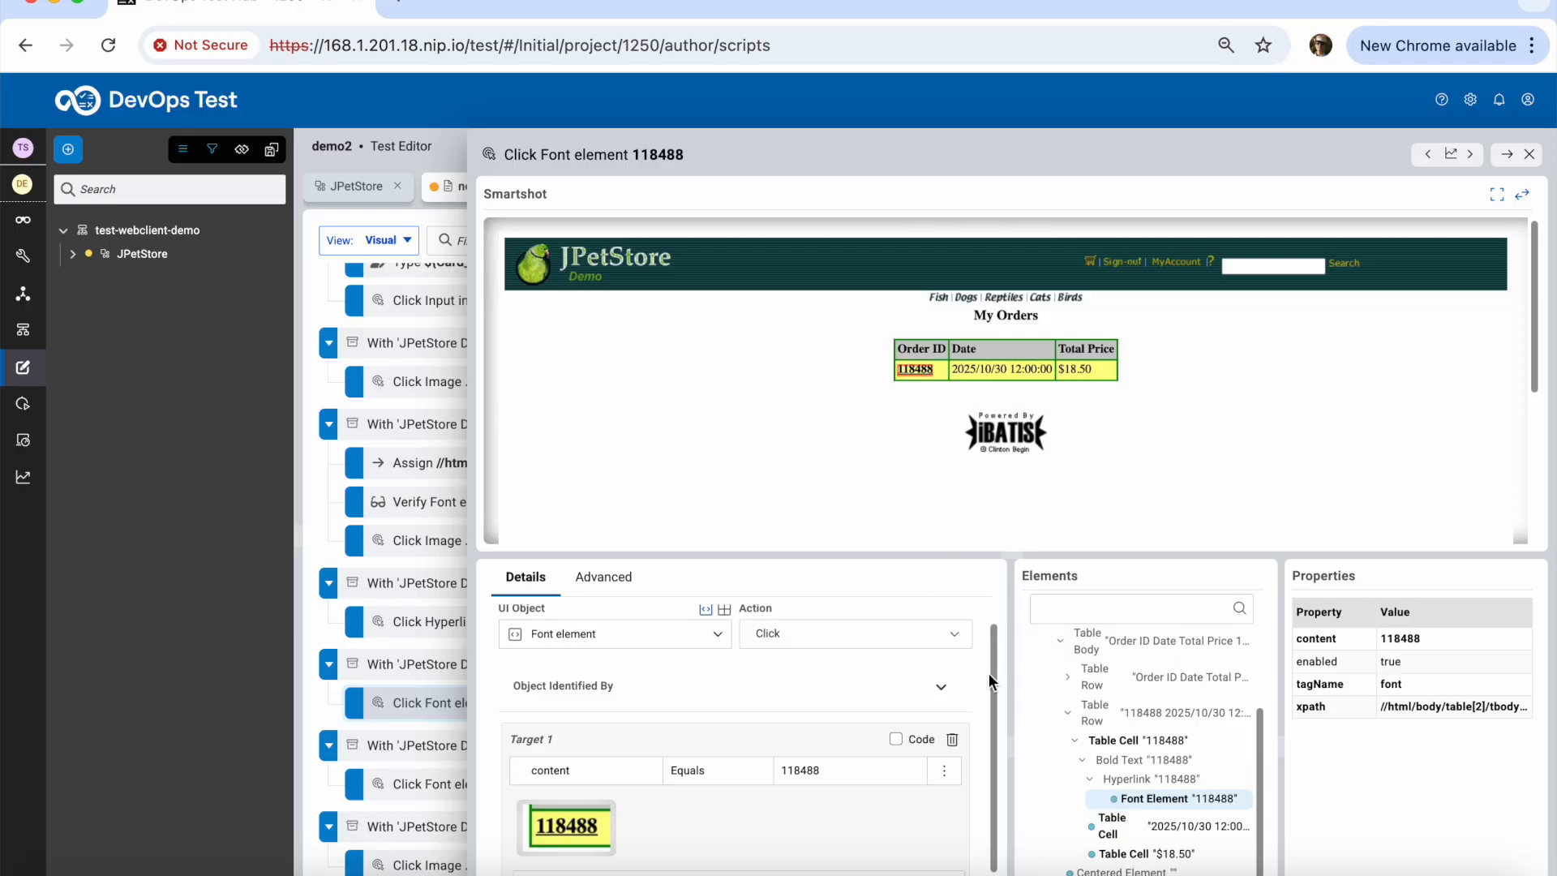
scroll(994, 684, up, 1)
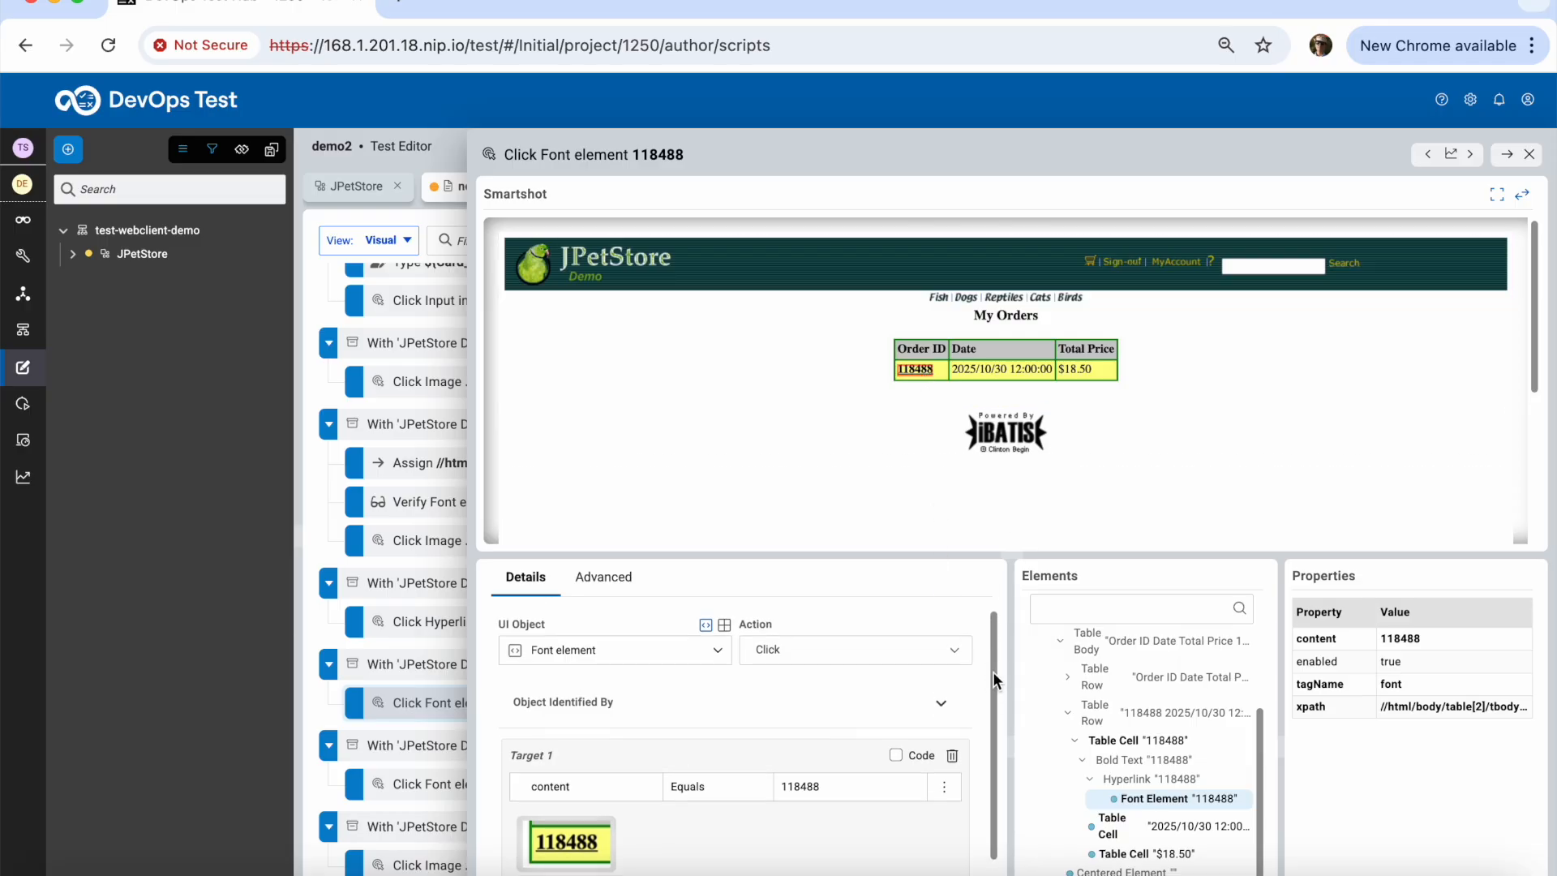
right_click(921, 368)
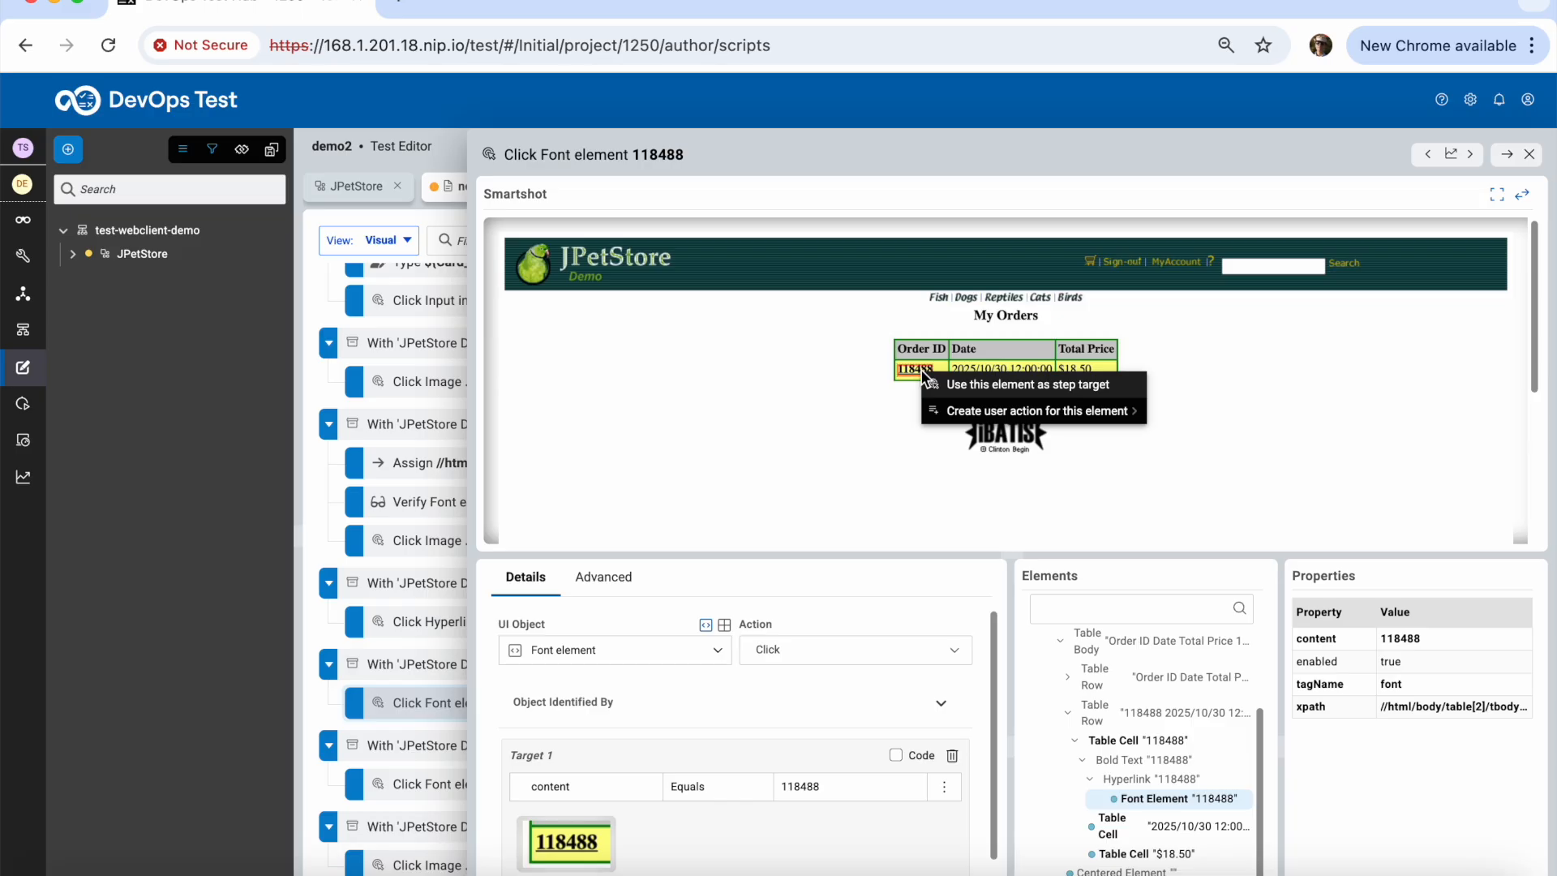
mouse_move(988, 419)
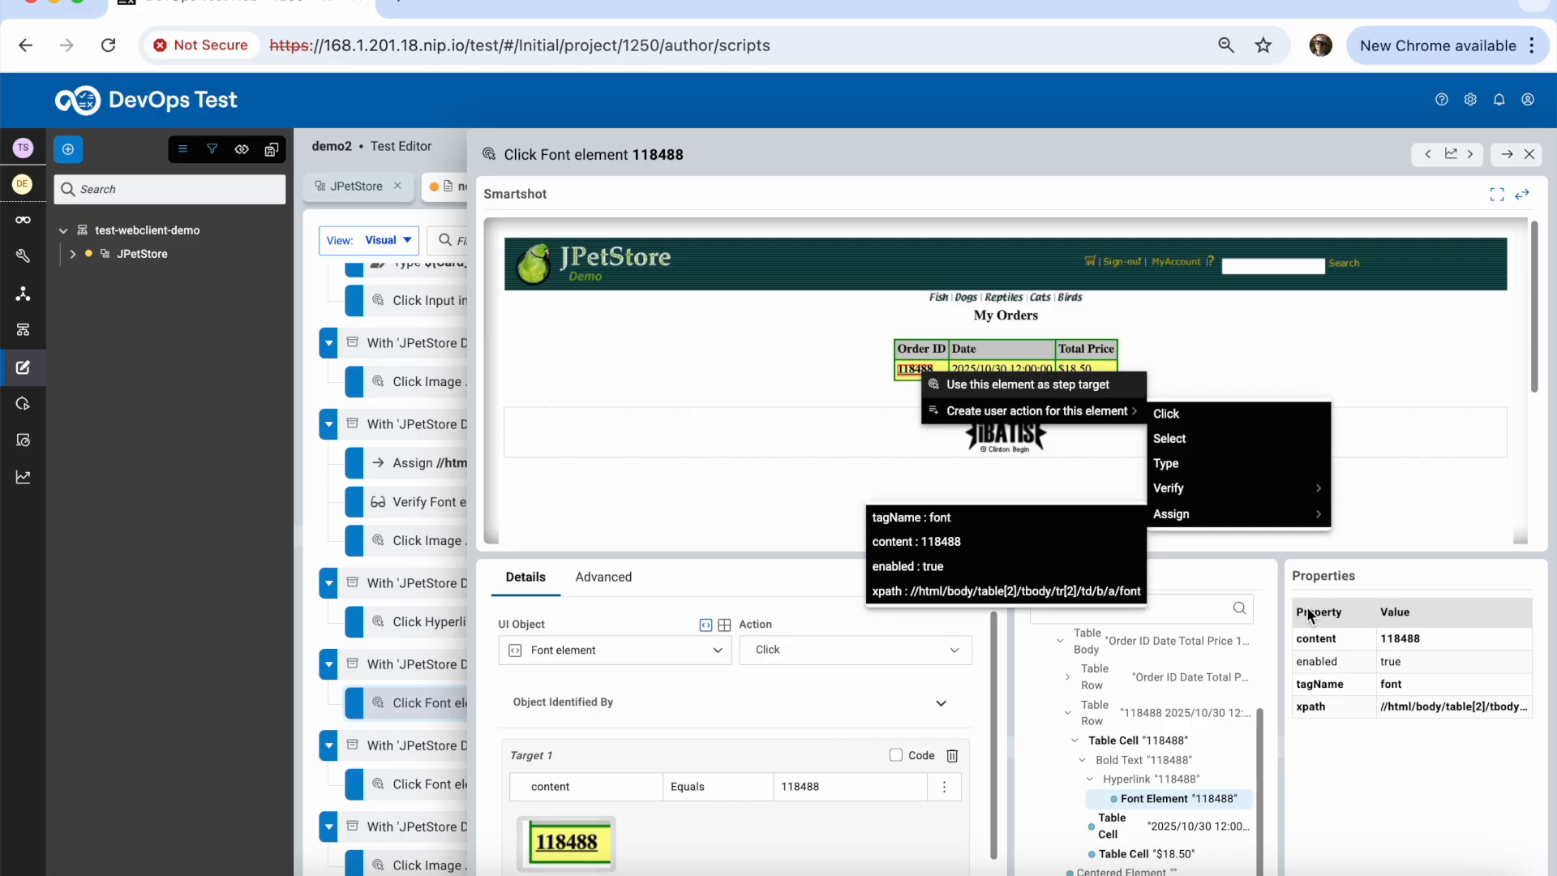
right_click(1384, 649)
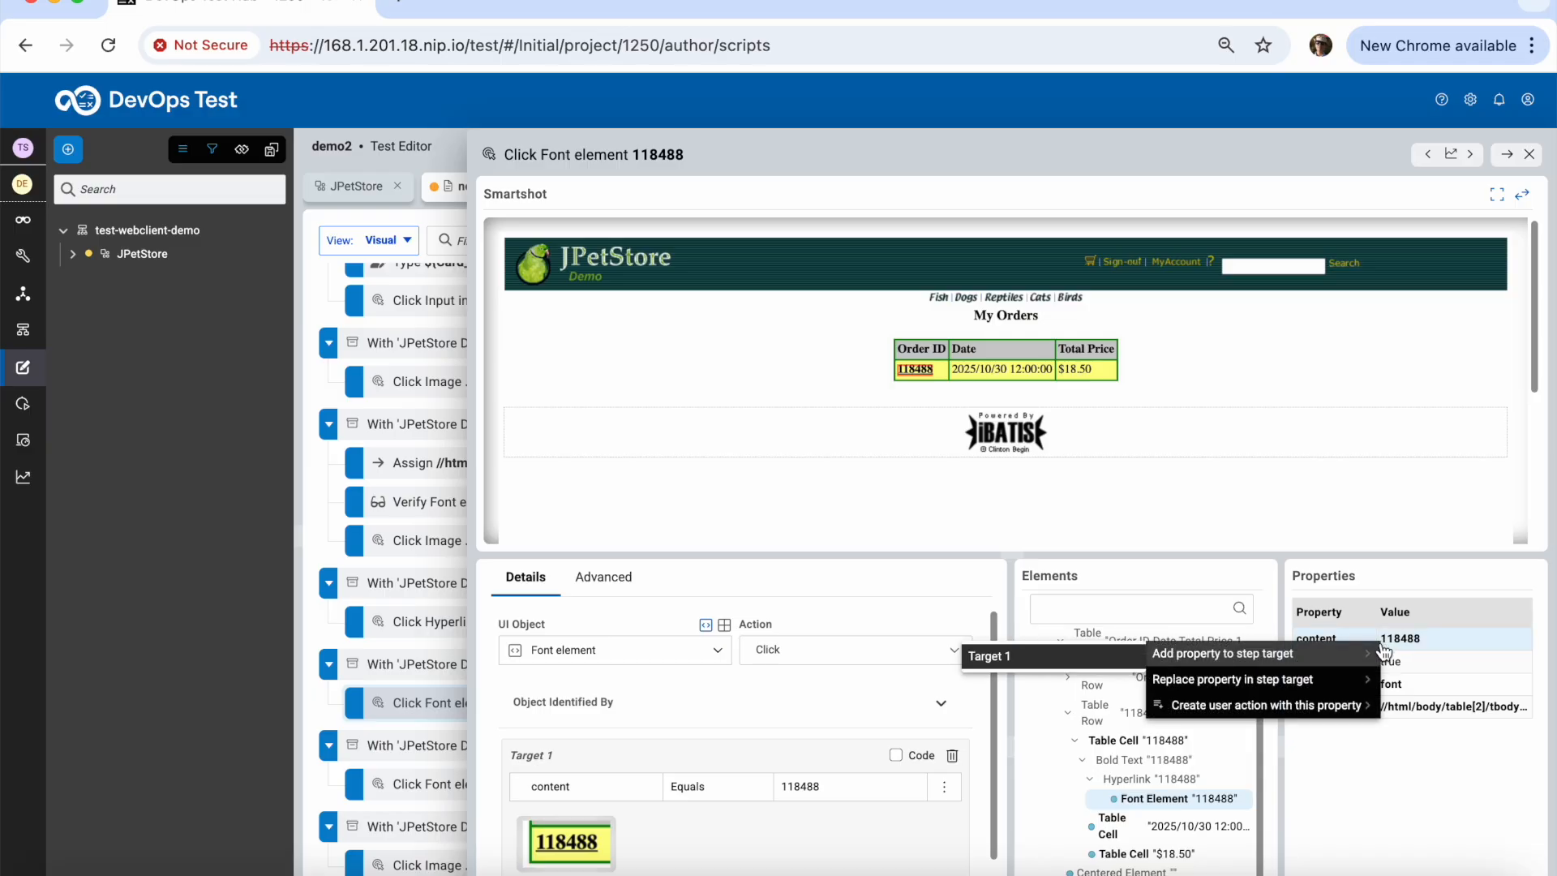
mouse_move(1352, 713)
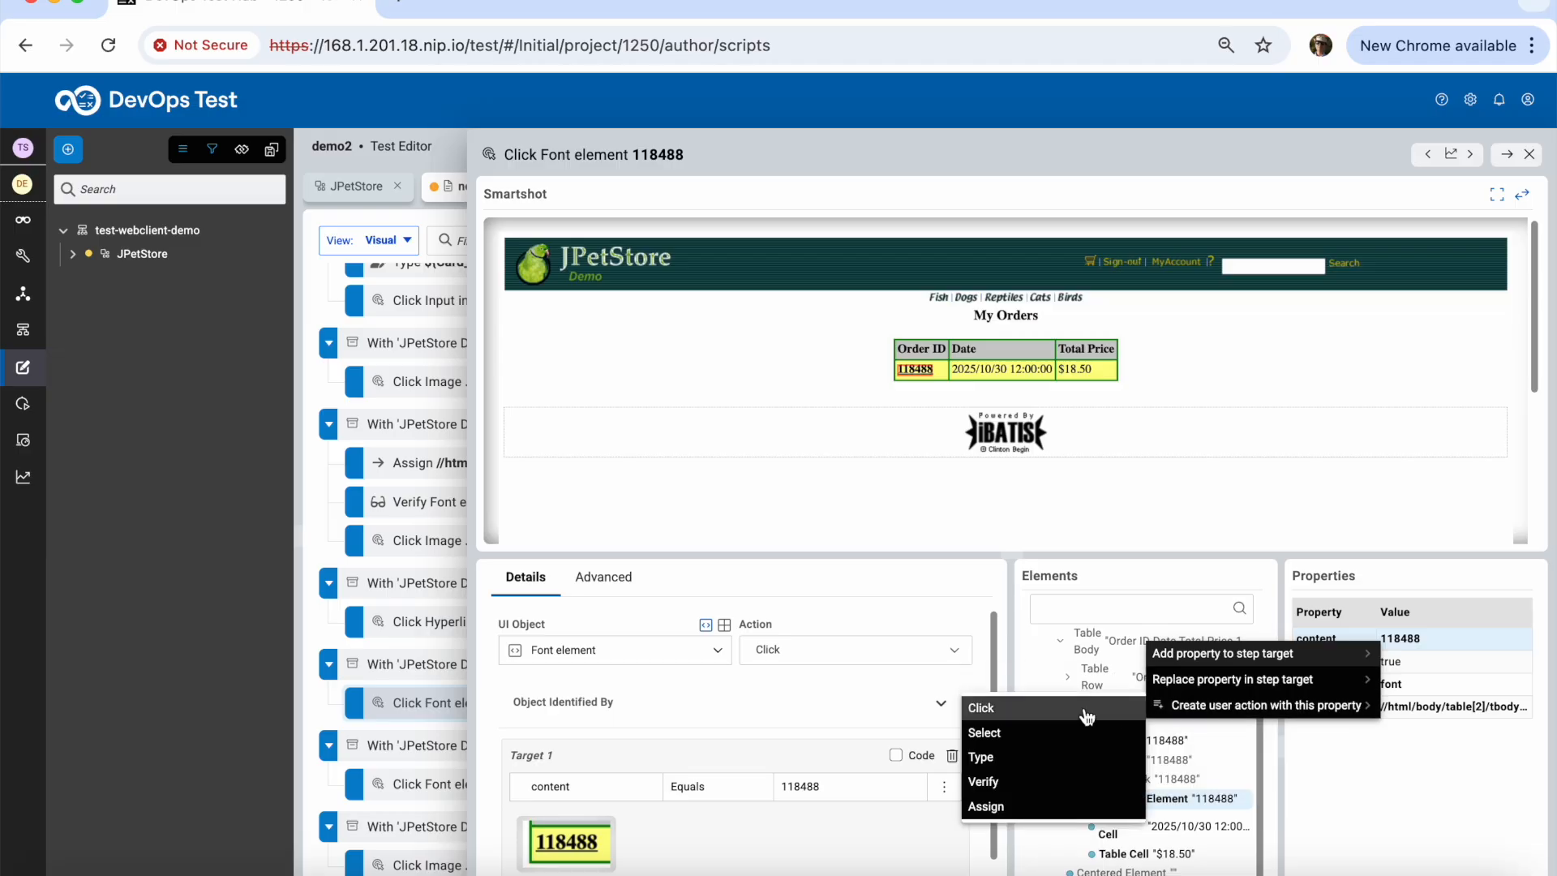
Create a Verify step and change its Target 1 content value from 118488 to ${Order_id}
click(1019, 787)
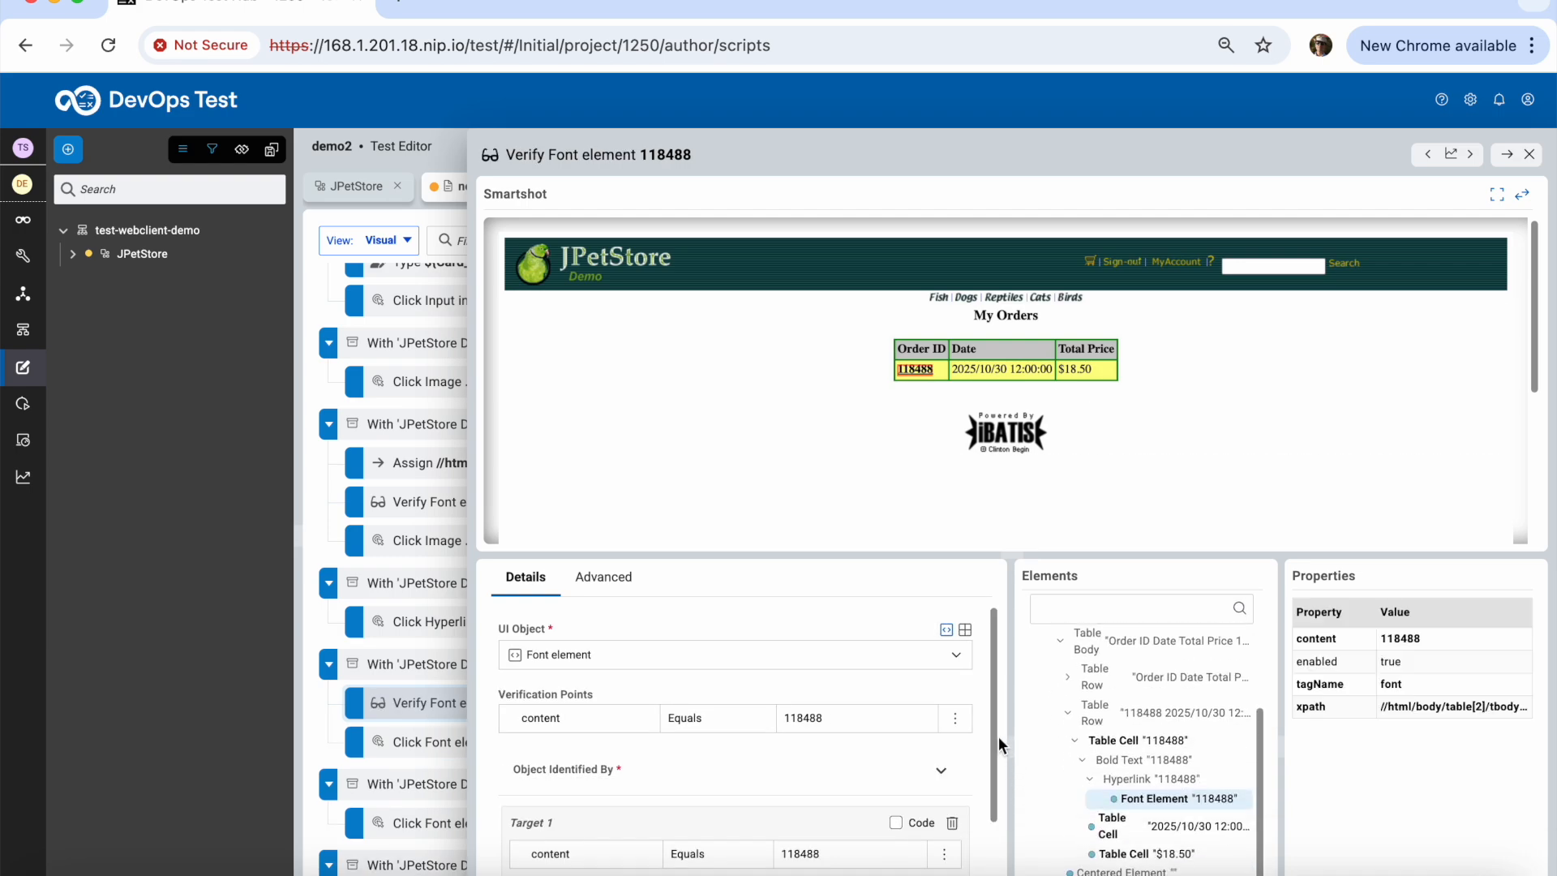
drag(996, 732, 995, 756)
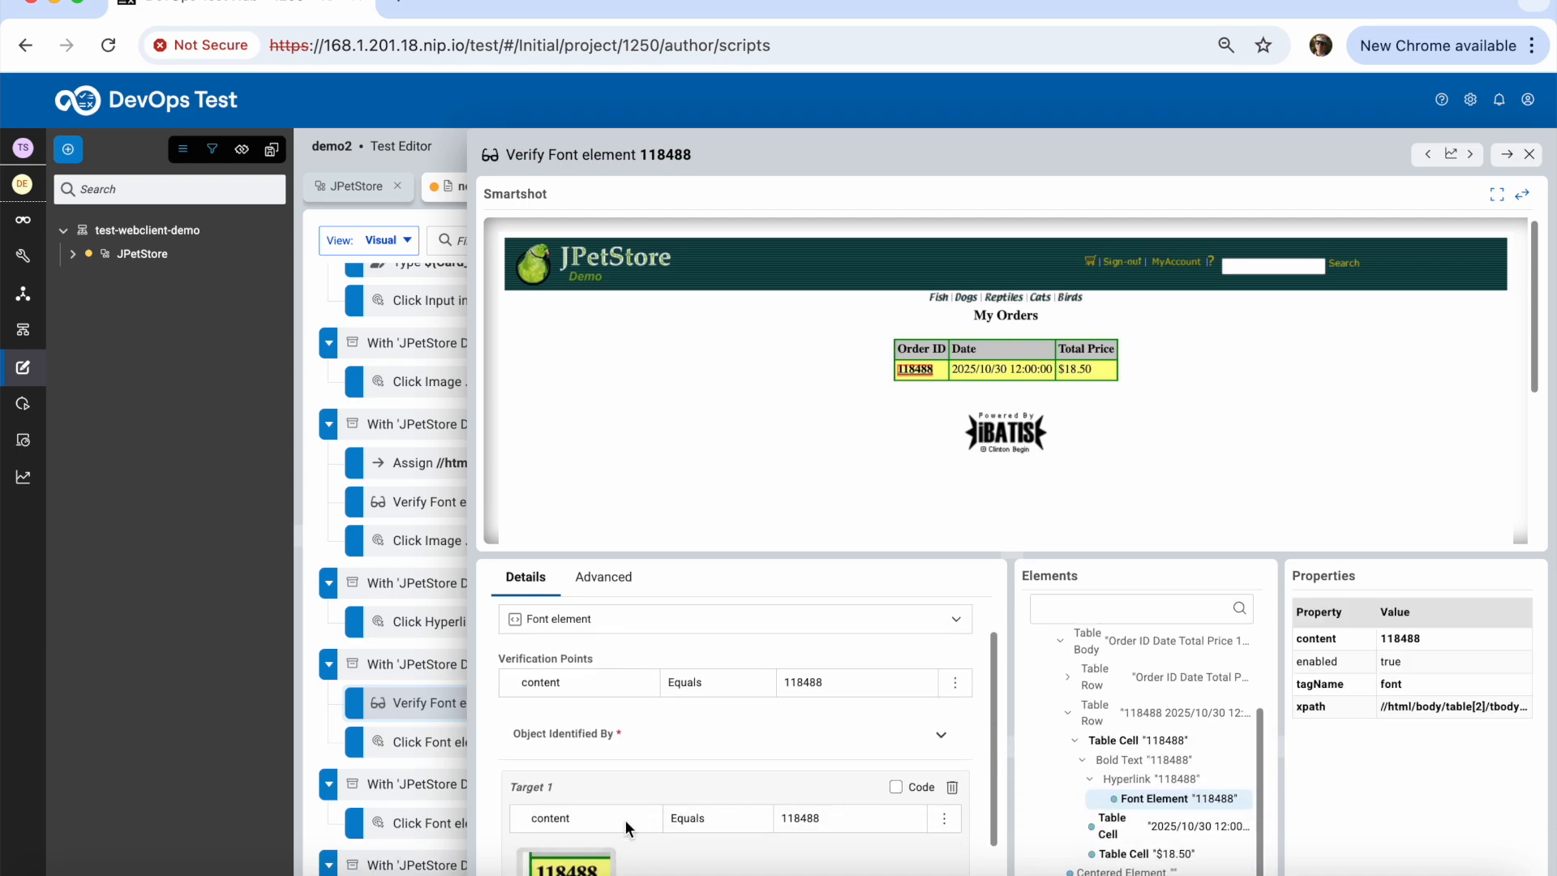
click(825, 821)
drag(830, 818, 781, 818)
text(${Order_id)
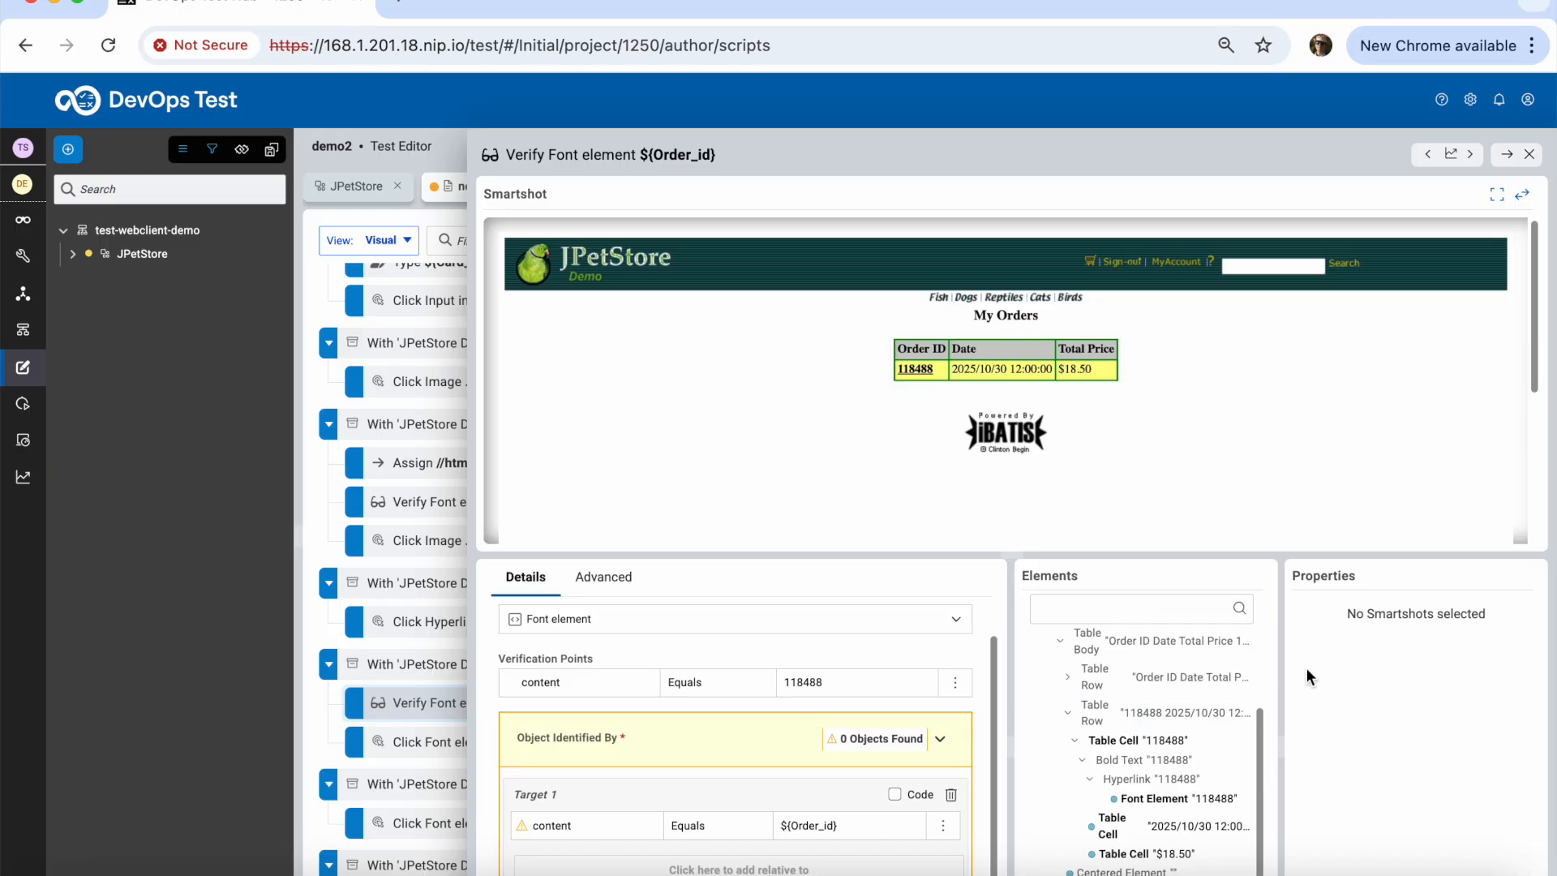
Replace the verification point's expected value 118488 with ${Order_id}
click(923, 369)
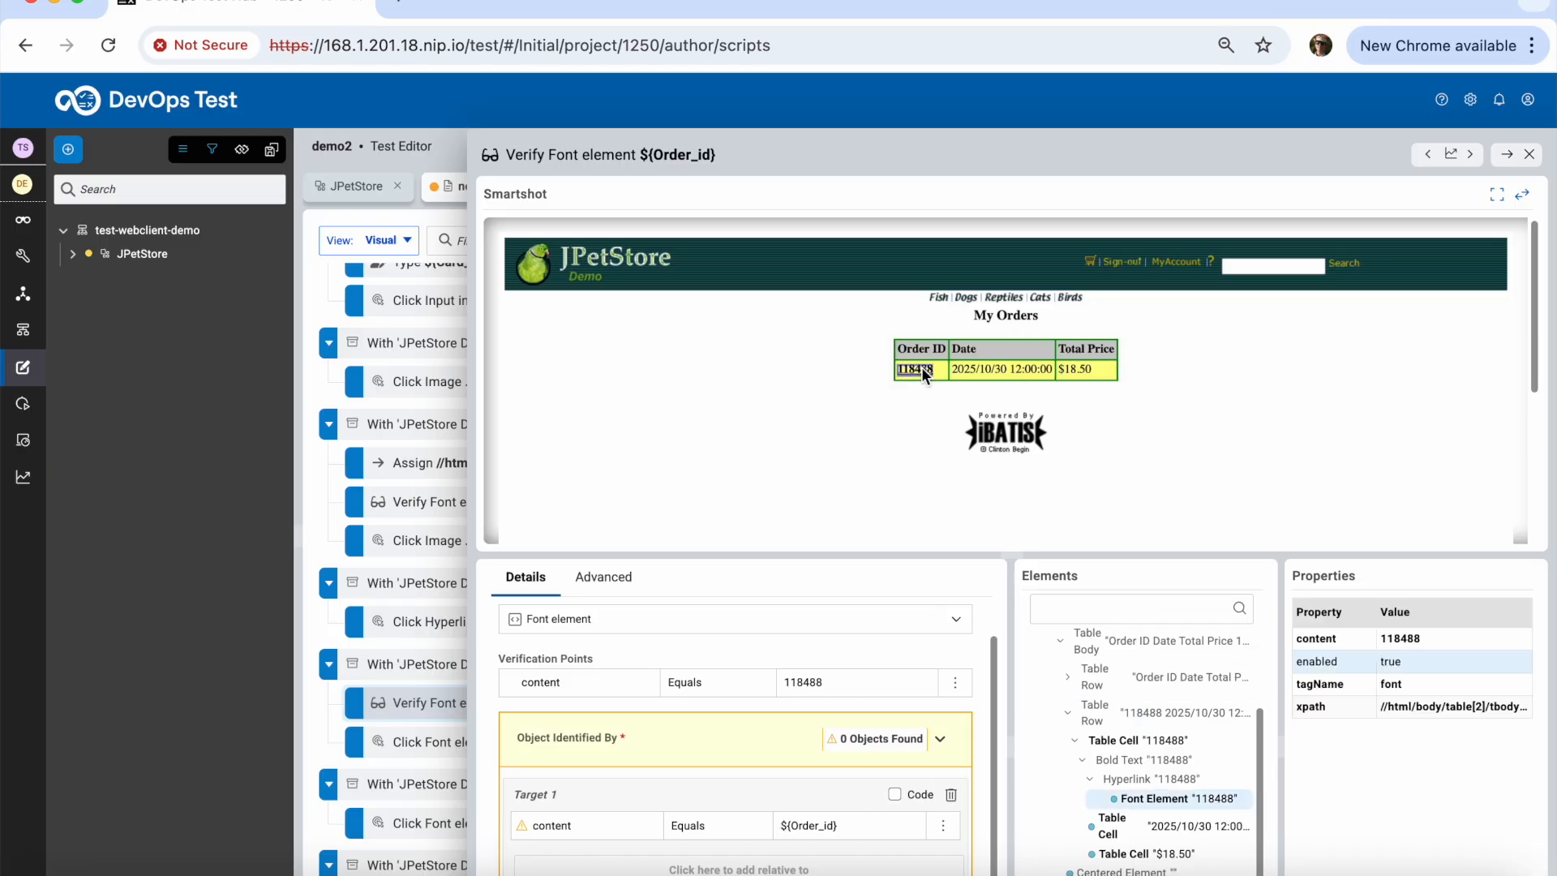
click(1394, 684)
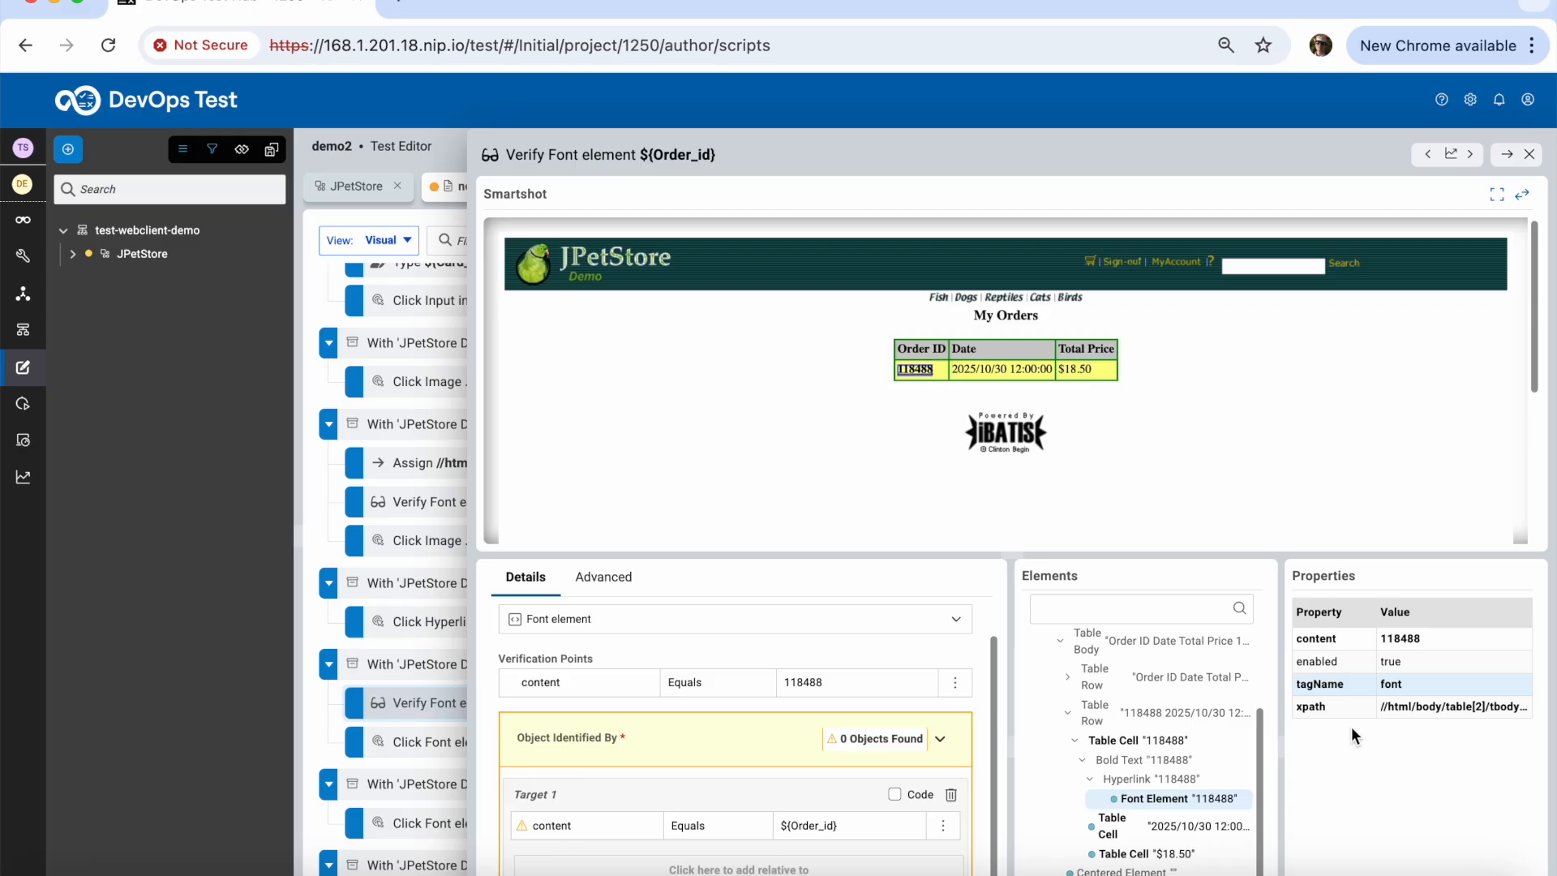
click(847, 826)
drag(854, 829, 762, 827)
key(super+c)
click(838, 683)
drag(837, 683, 782, 683)
key(super+v)
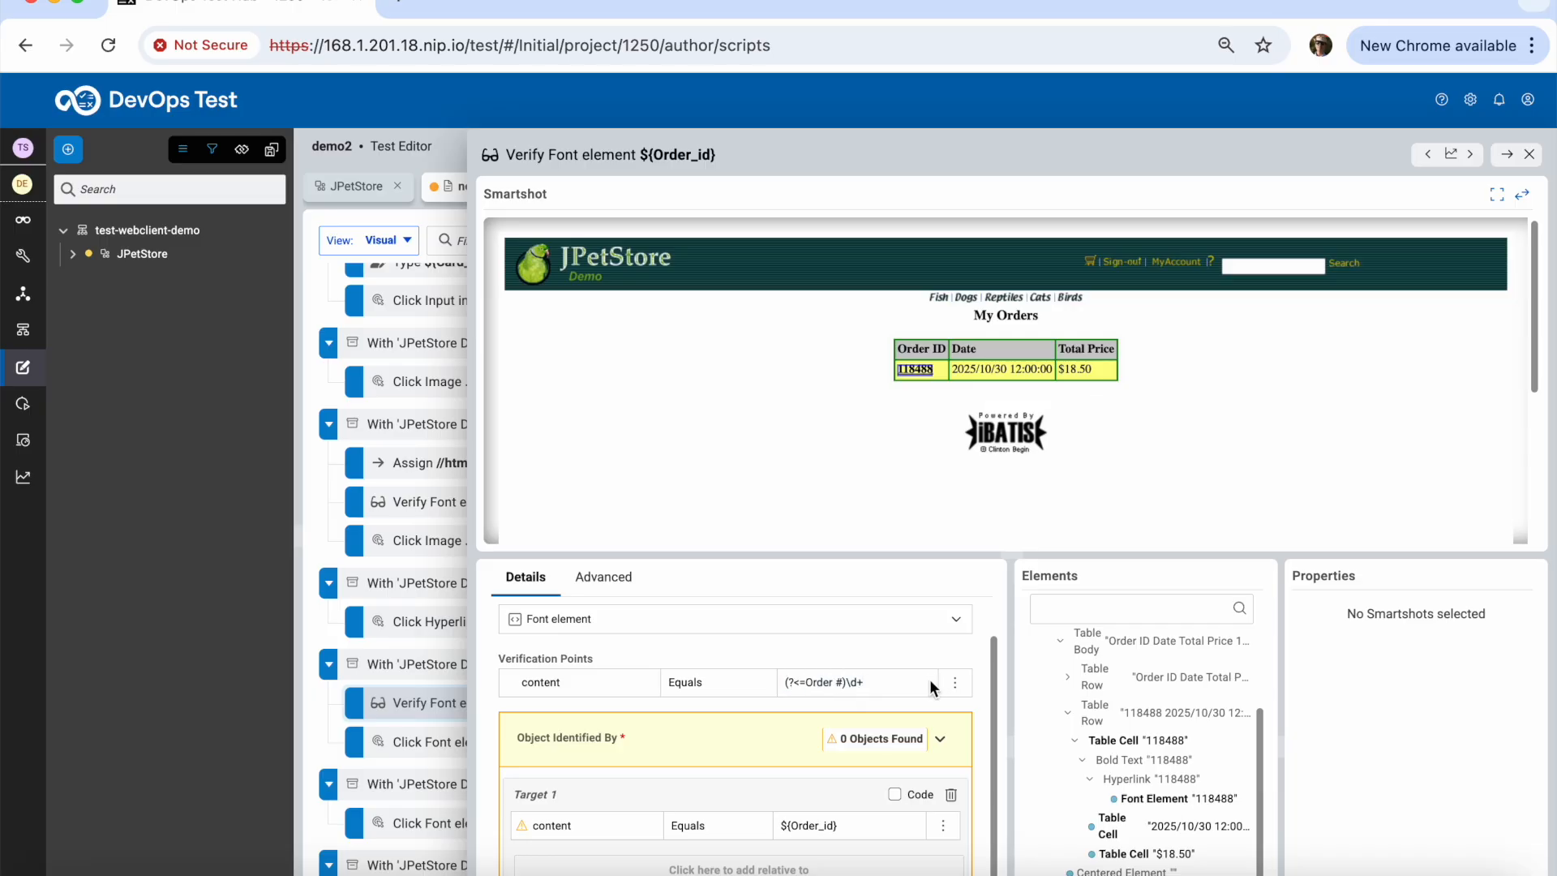
click(846, 824)
drag(845, 825, 777, 825)
click(875, 683)
key(super+z)
key(super+v)
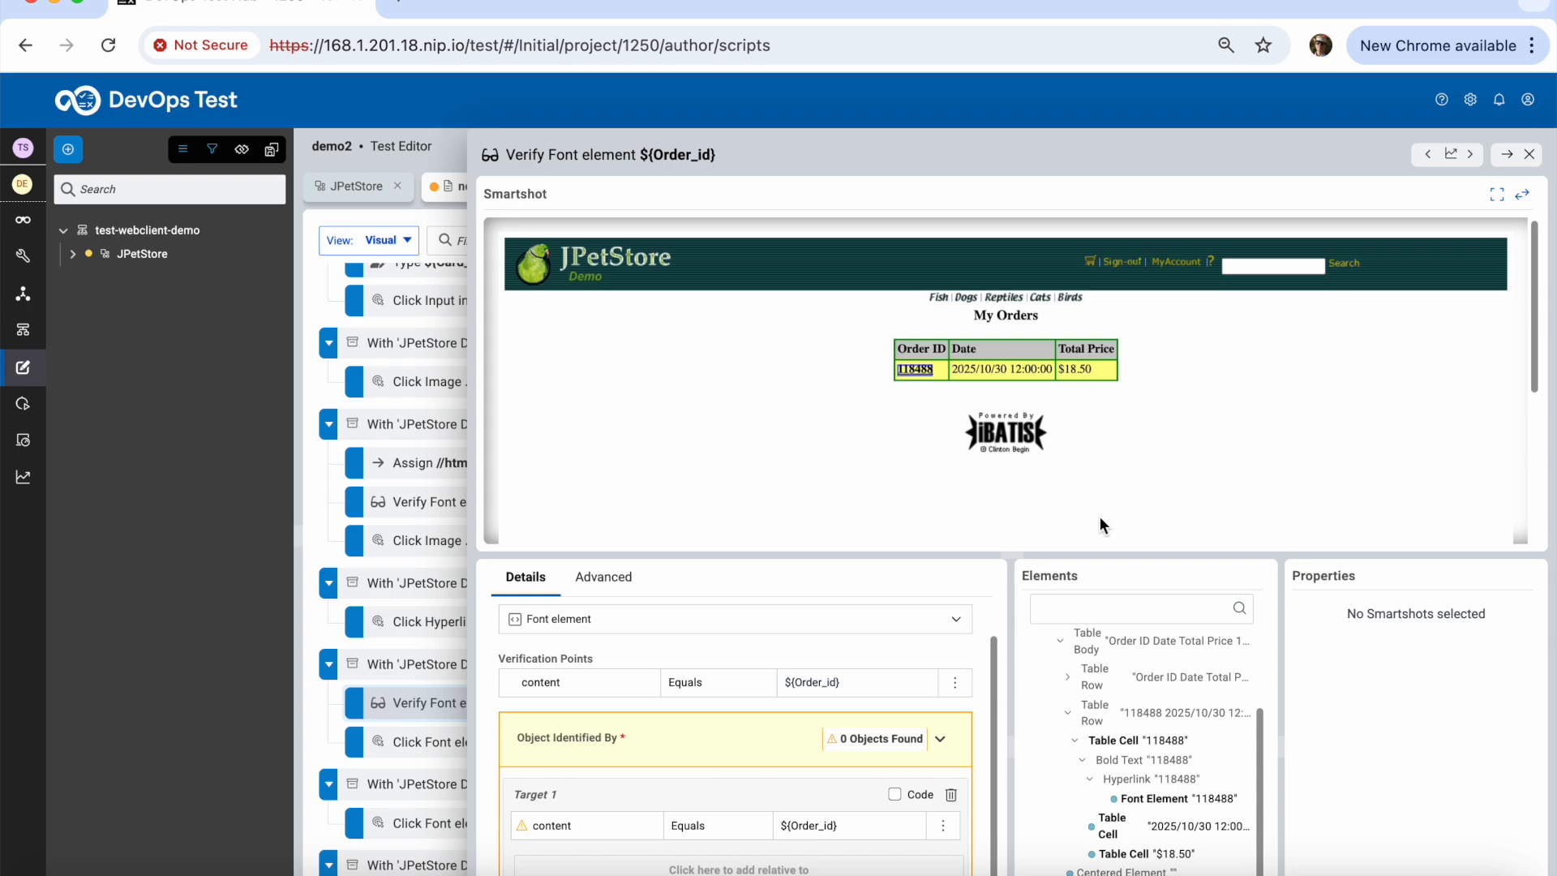
Check the User_ID variable's value in Configure settings and data, then return to the step list
click(1530, 155)
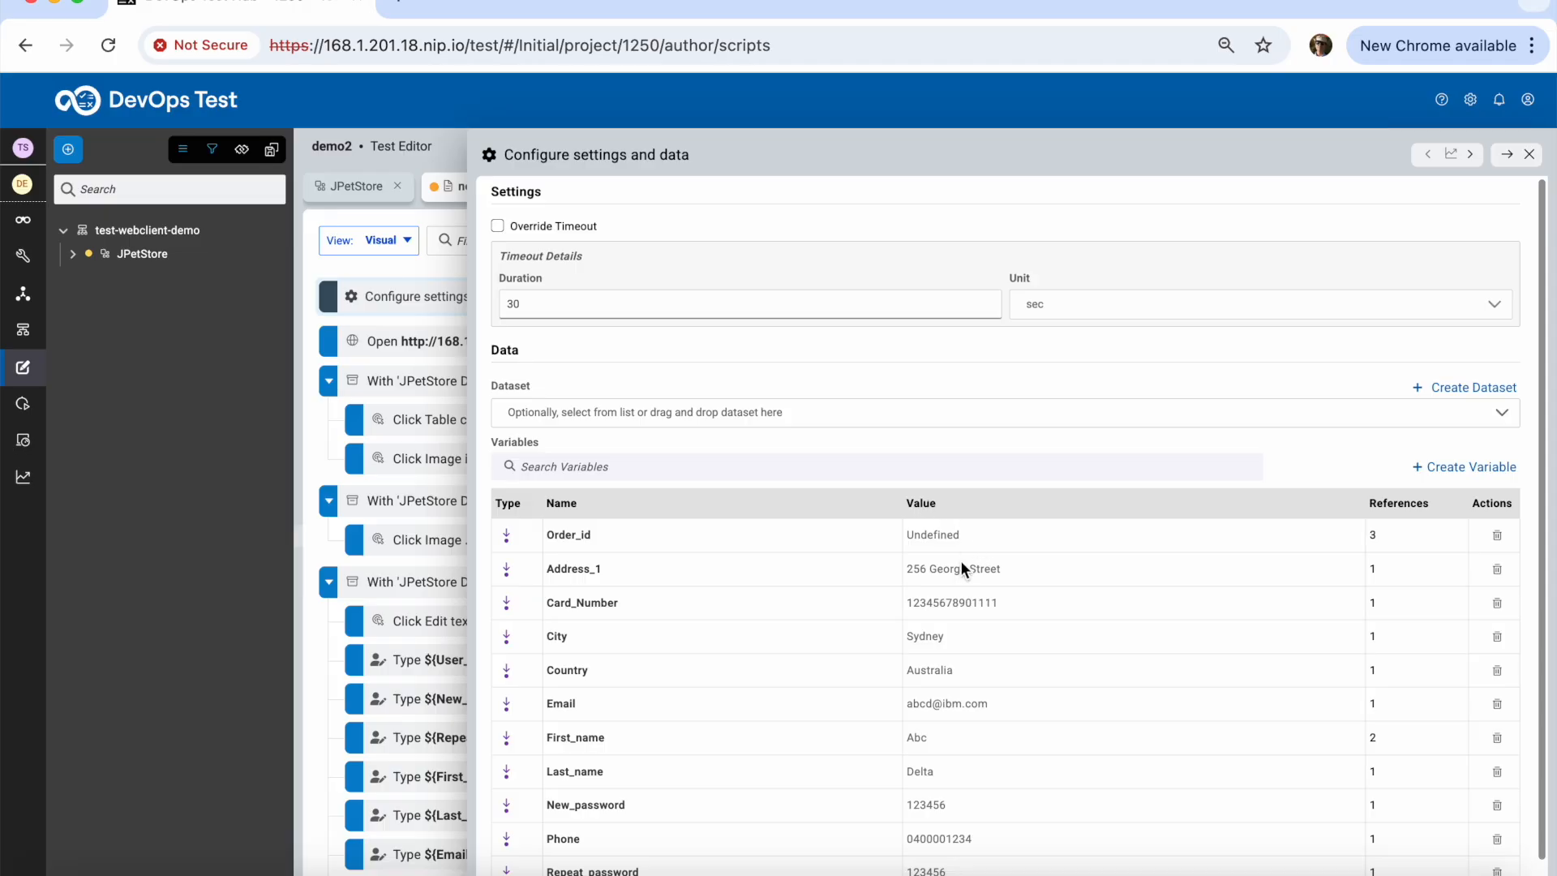
scroll(991, 702, down, 2)
click(947, 858)
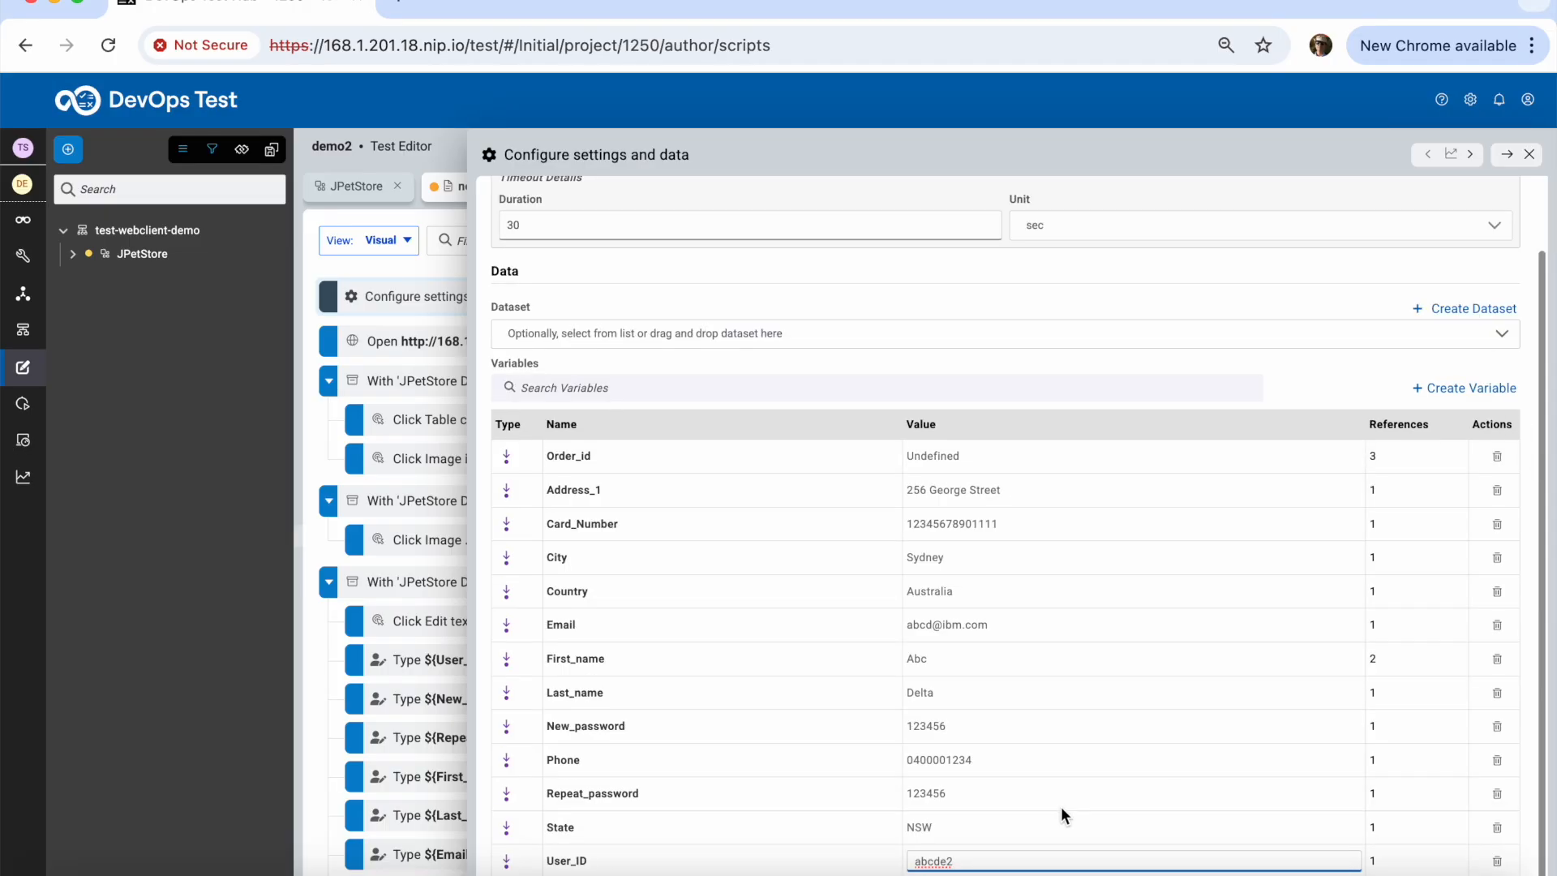
click(1530, 158)
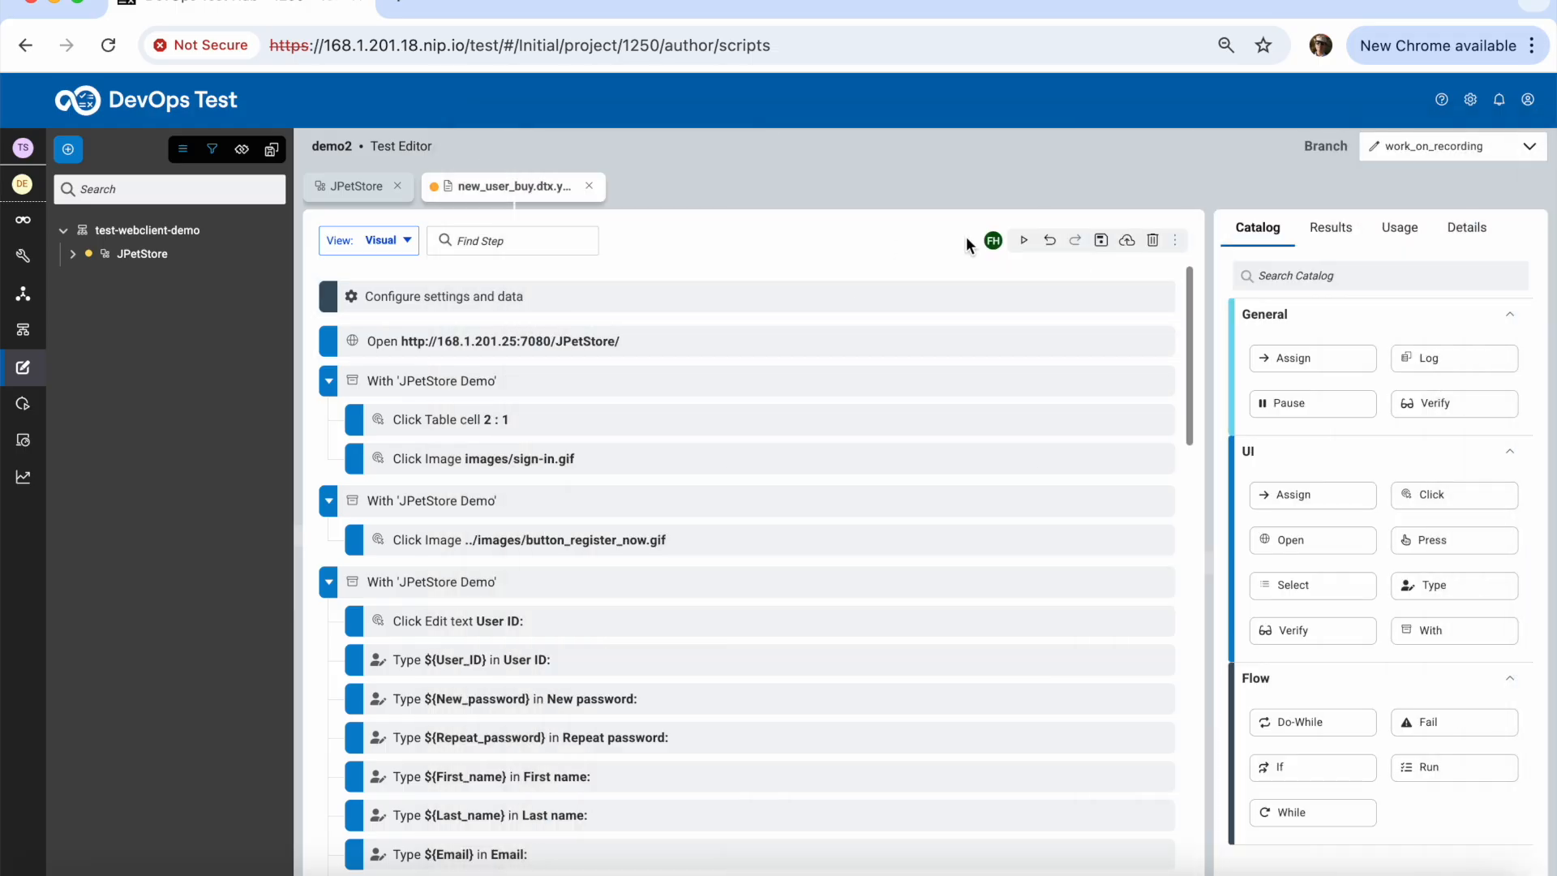
Save and run new_user_buy, following the steps until 'Click Font element 118488' fails
click(1027, 242)
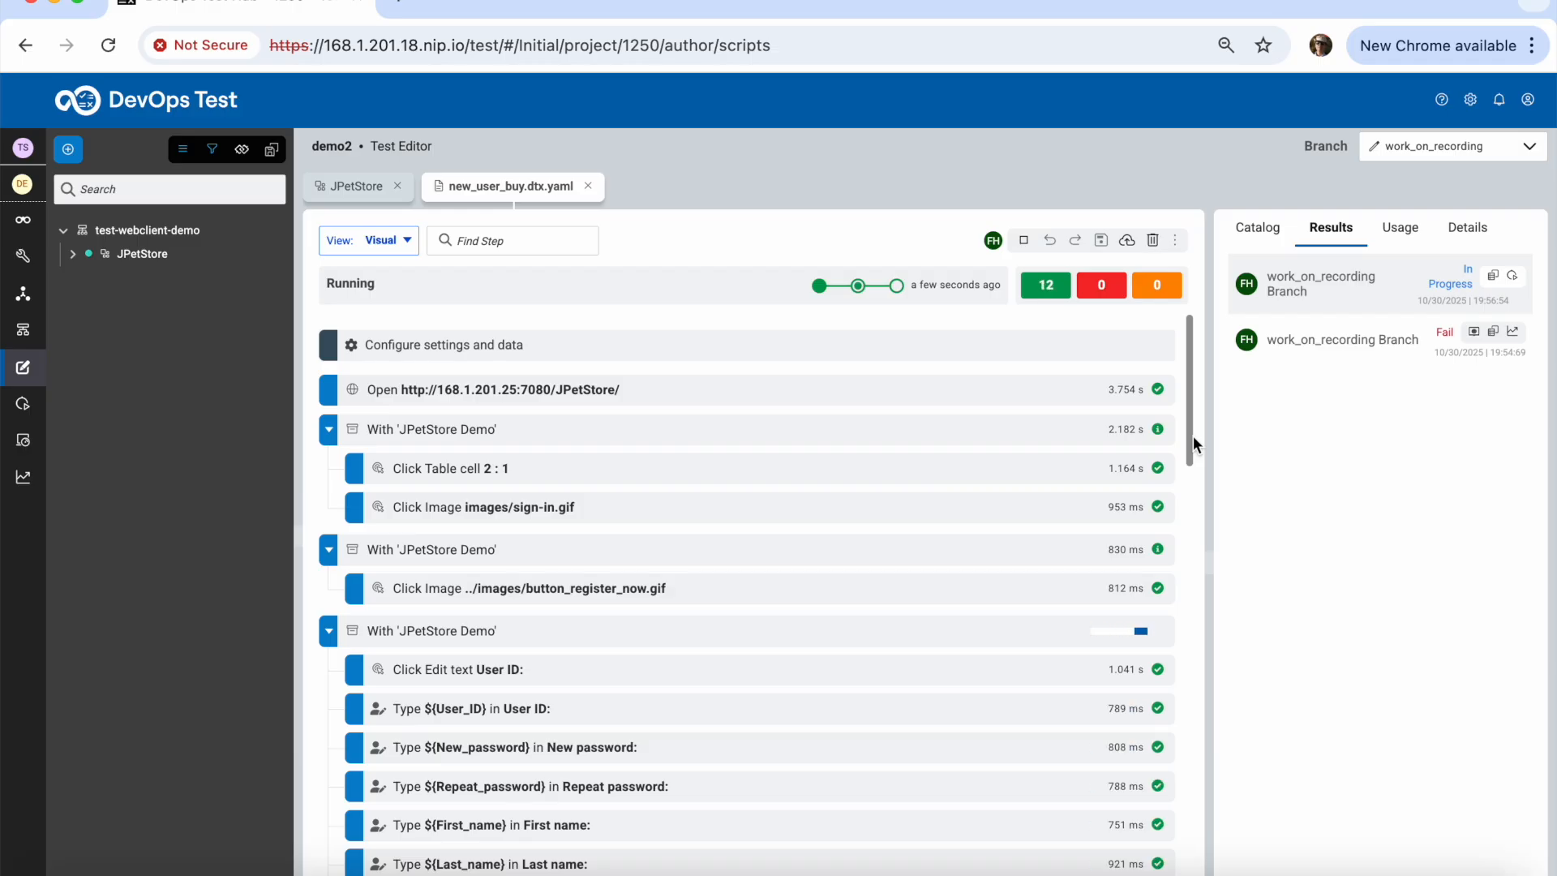
drag(1194, 437, 1209, 758)
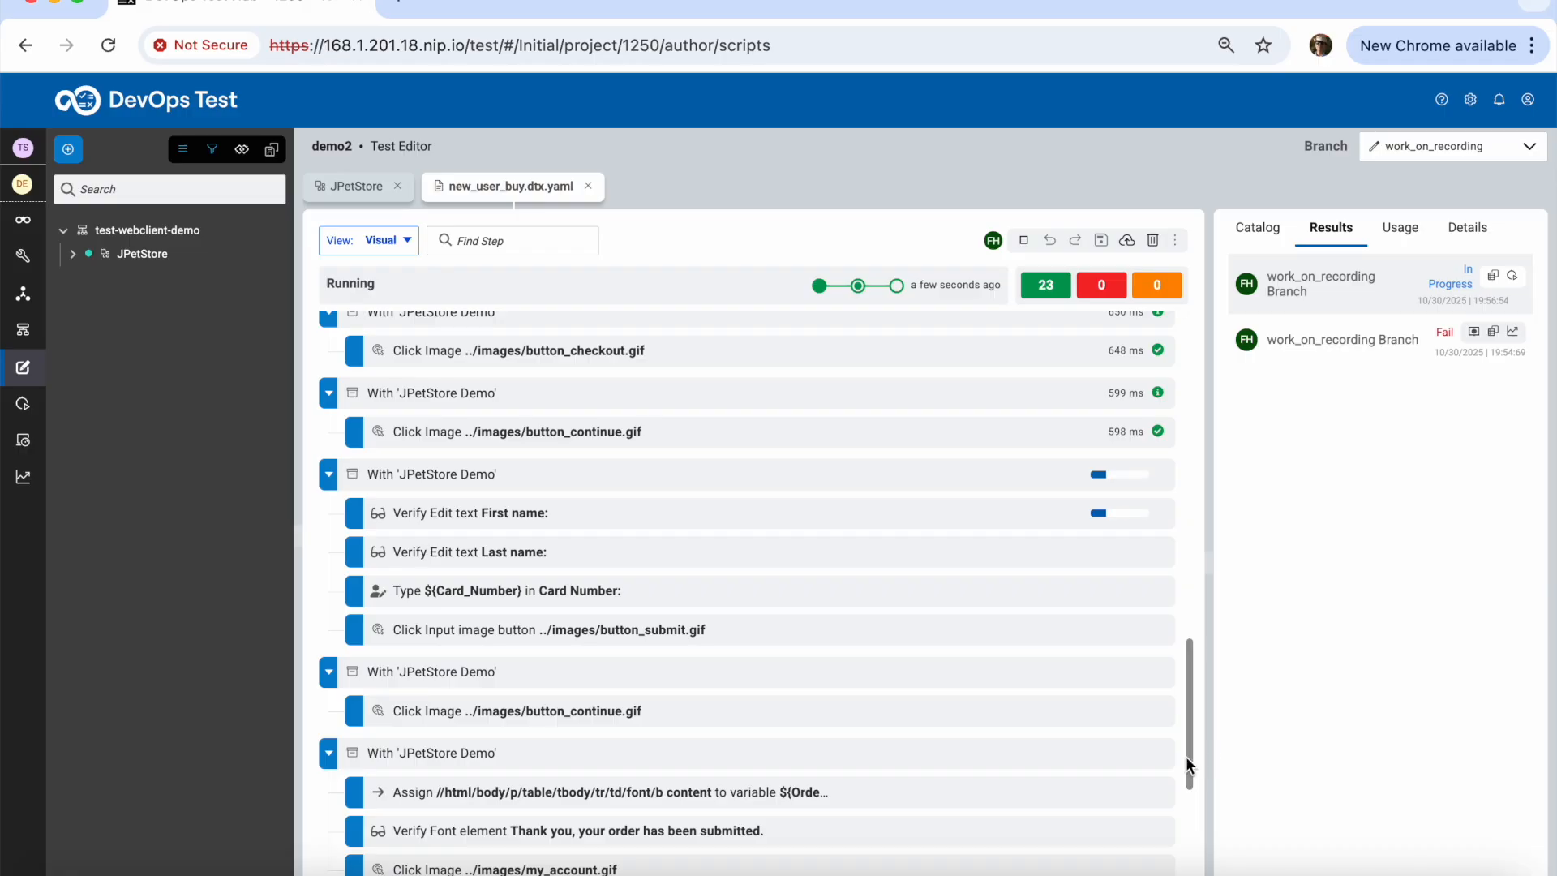
drag(1190, 762, 1200, 862)
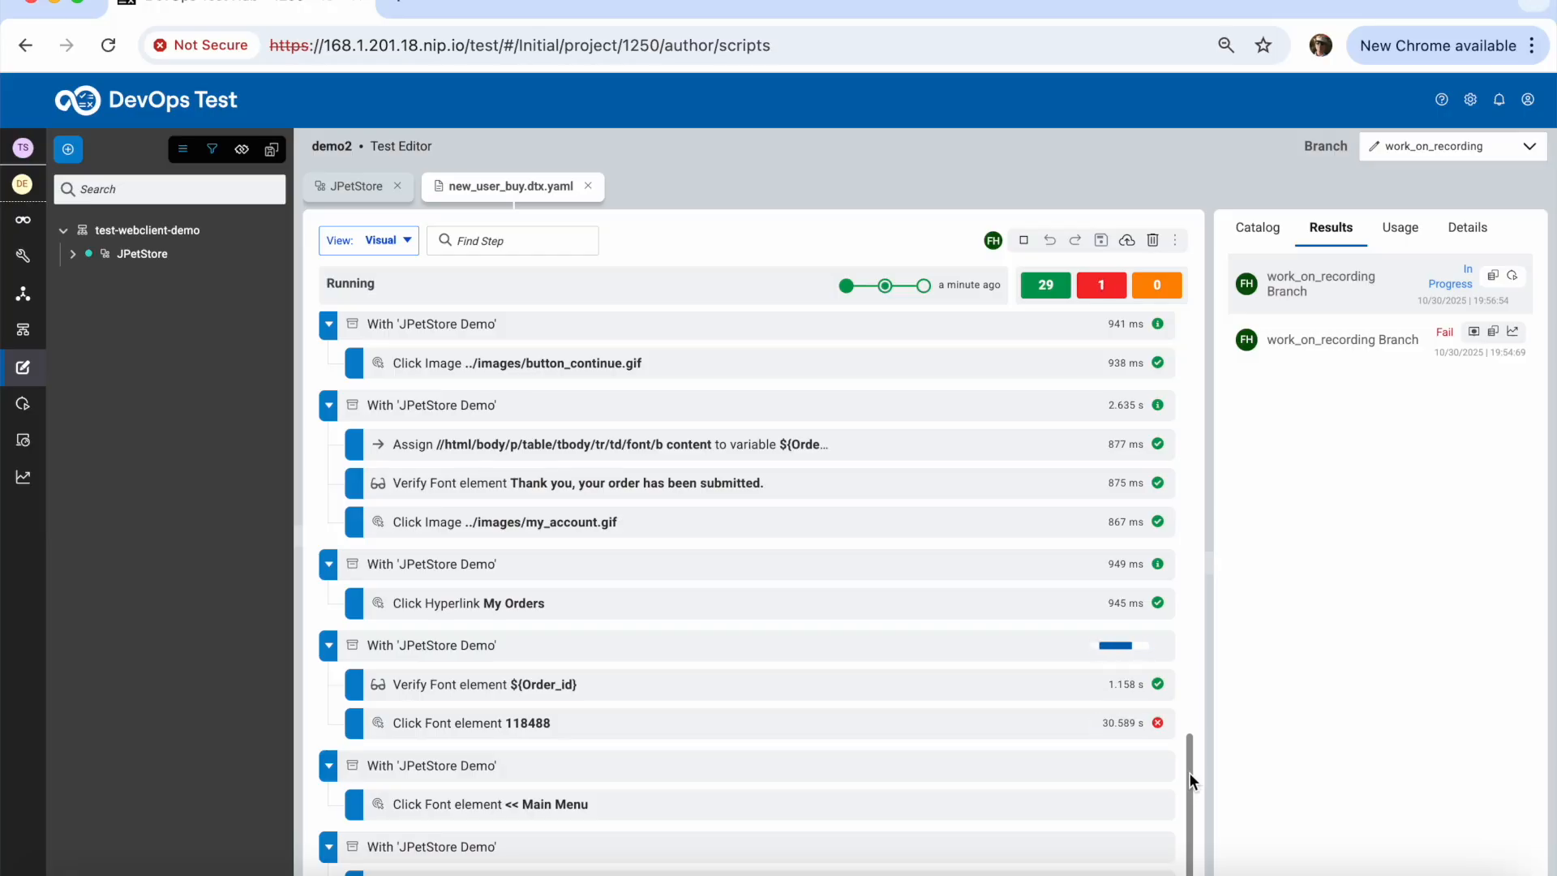
Inspect the failed step's error, an ObjectNotFoundException for order element 118488
click(1142, 728)
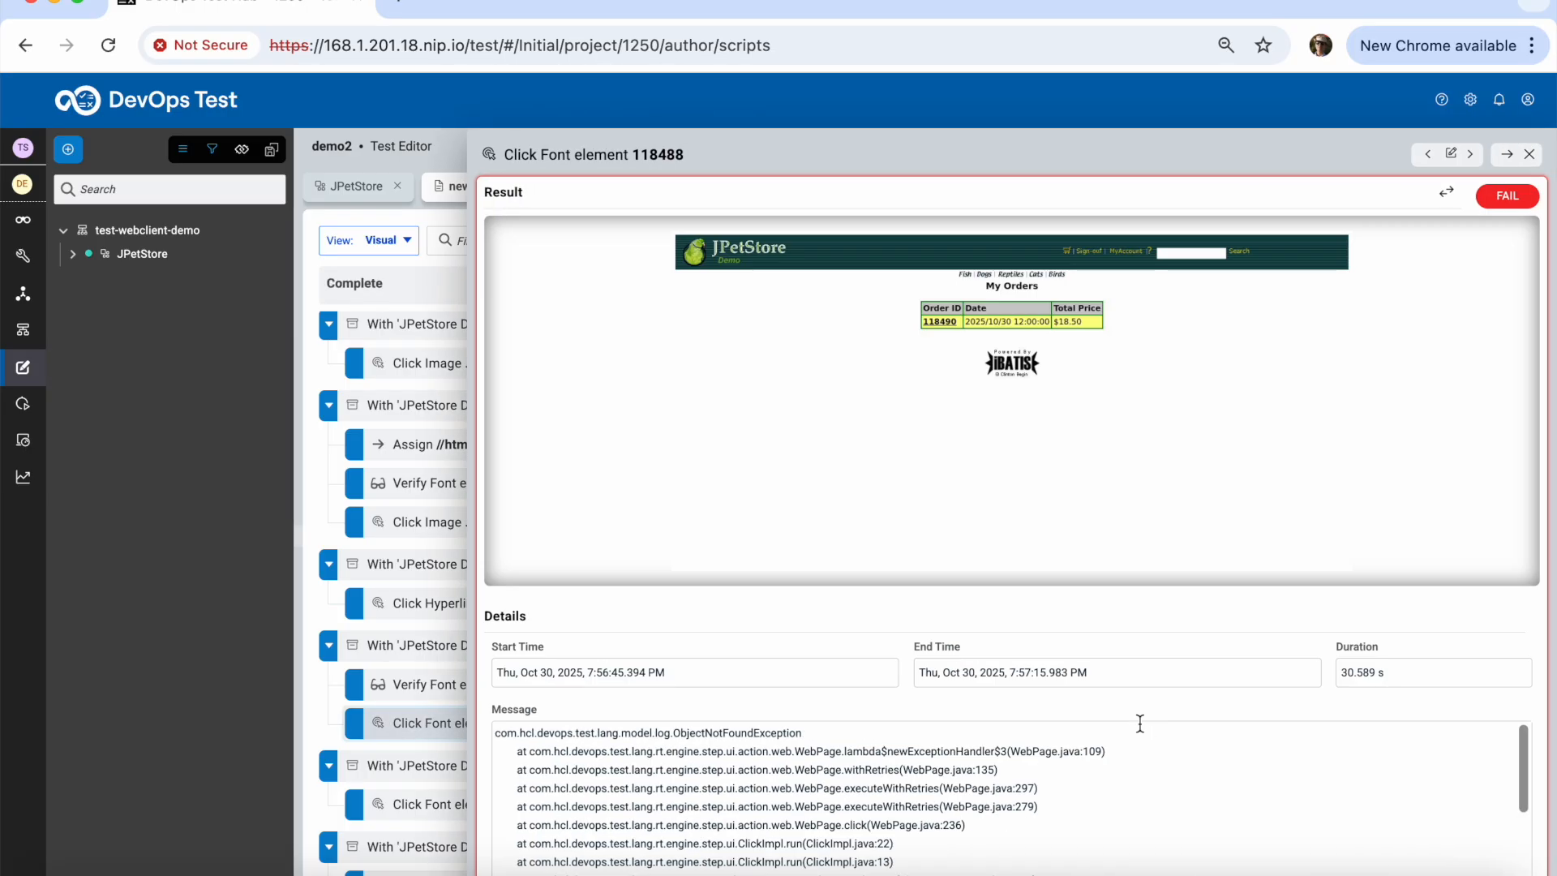
drag(673, 733, 779, 734)
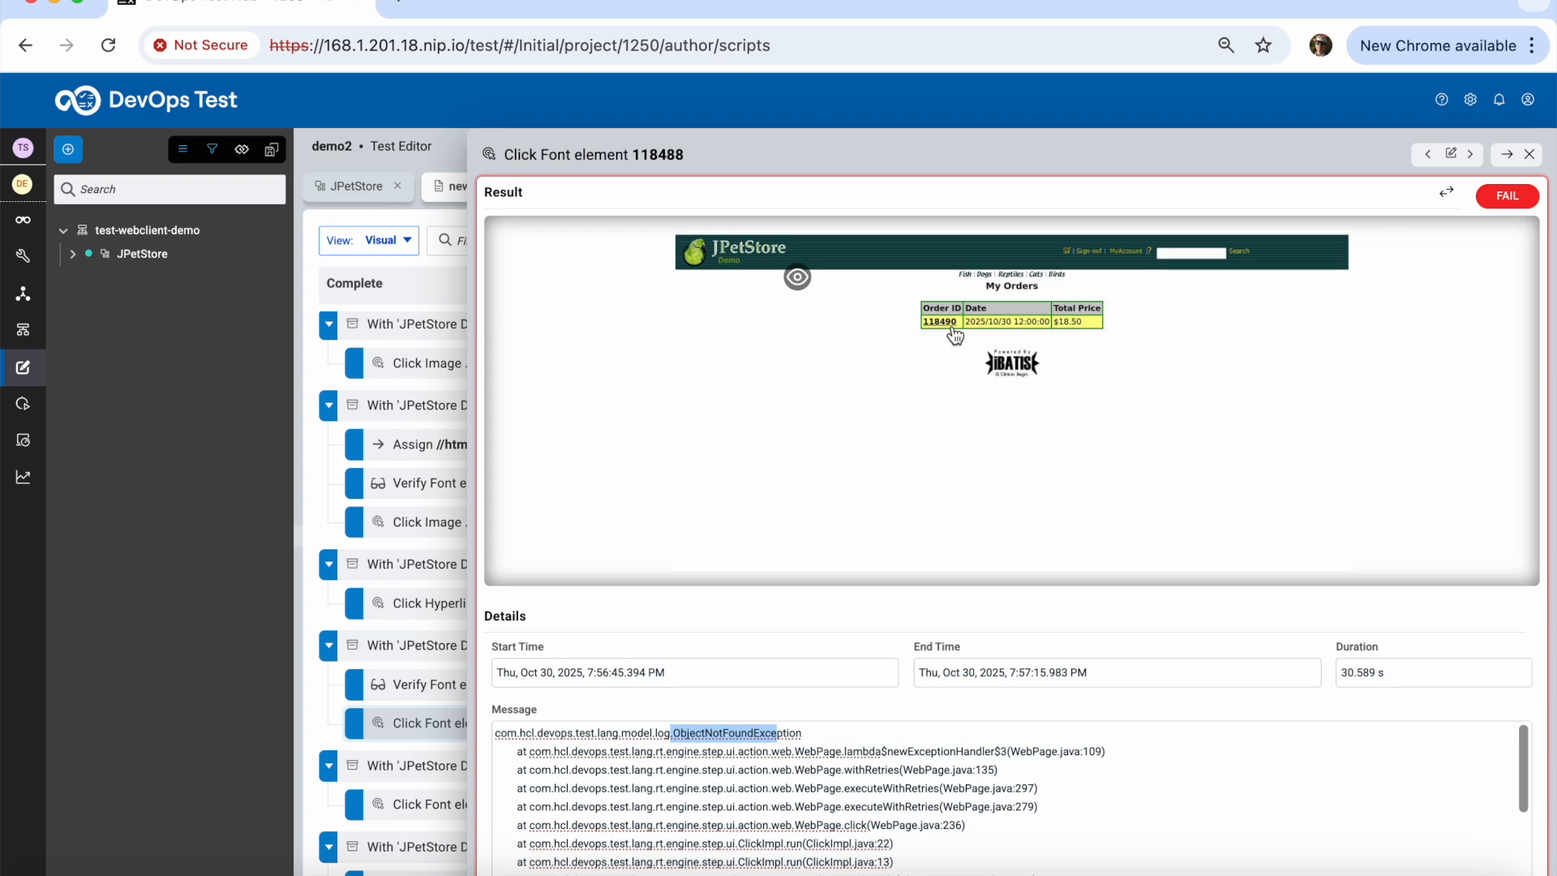
click(1530, 154)
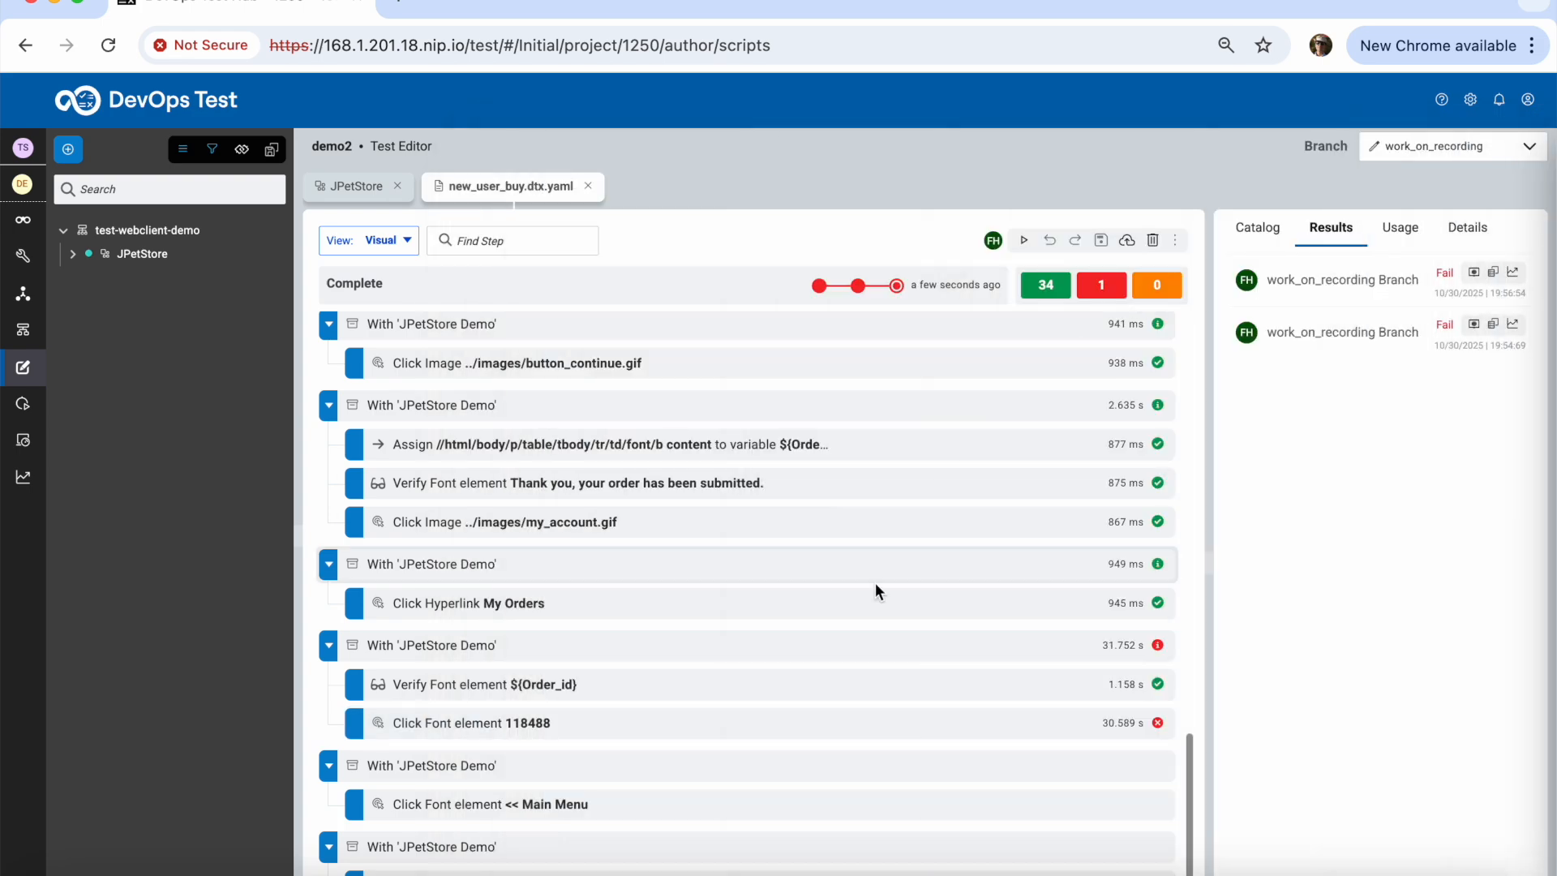
Replace the step's Target 1 content value 118488 with ${Order_id}
click(463, 730)
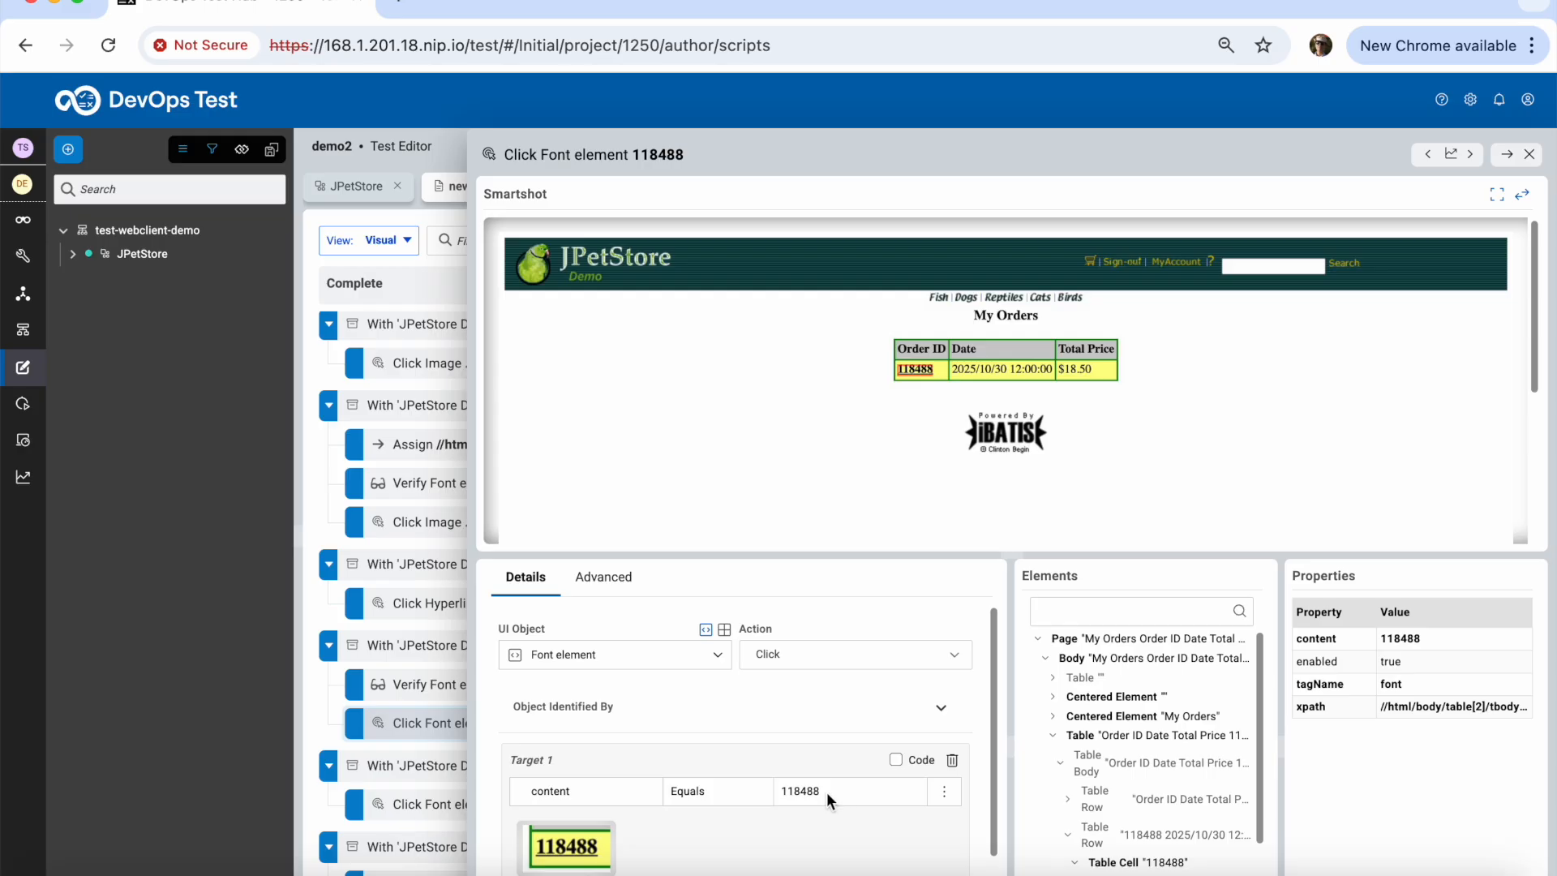
drag(837, 791, 751, 782)
click(879, 796)
drag(883, 795, 773, 790)
click(835, 820)
click(828, 792)
drag(833, 793, 784, 789)
text(${Order_id)
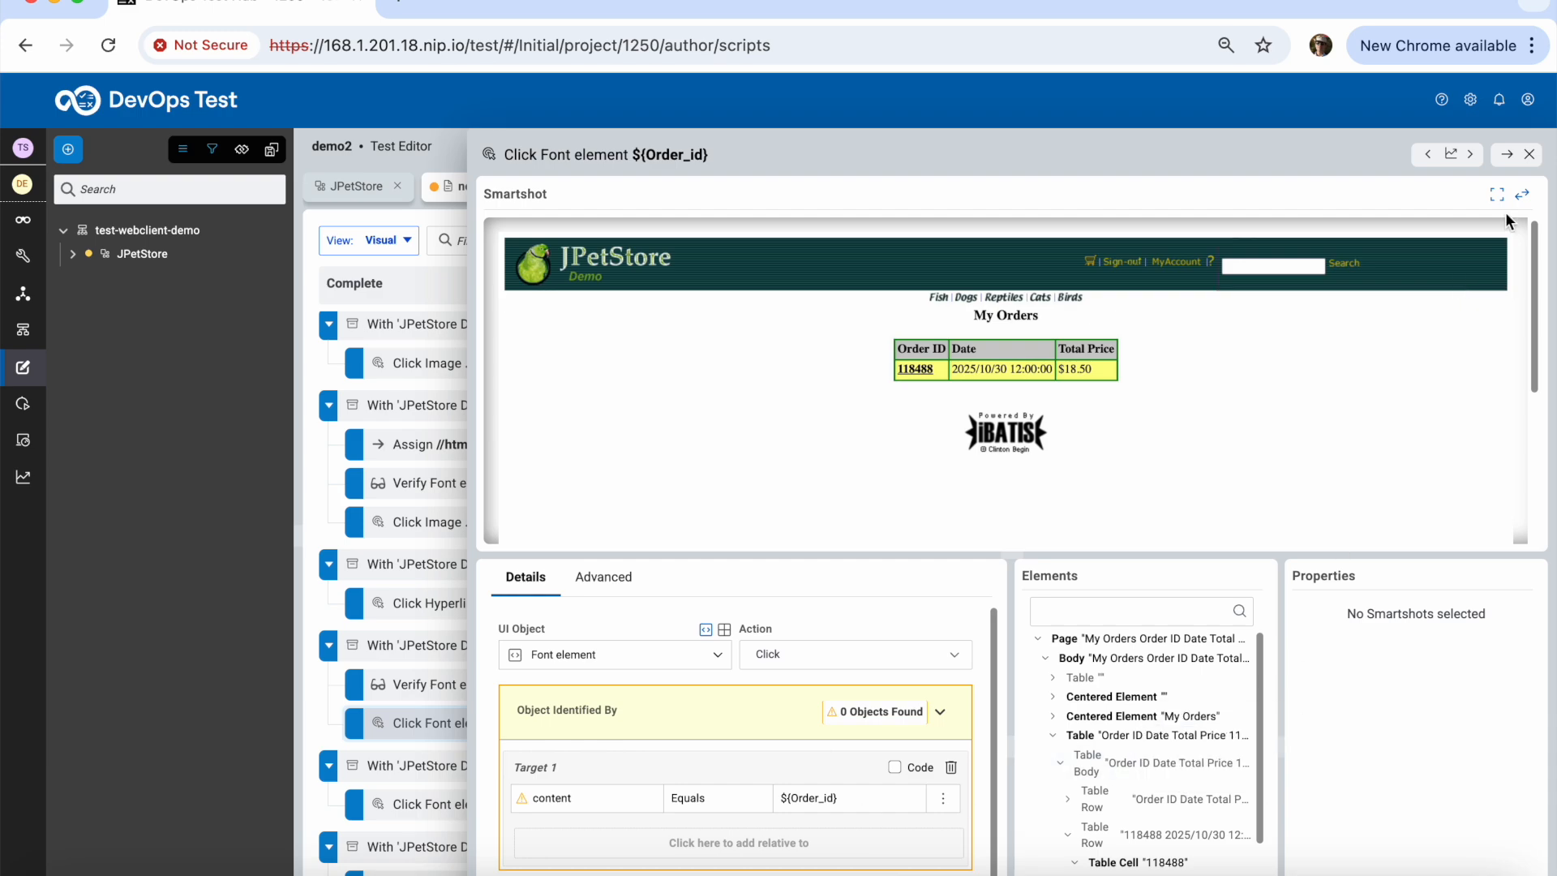
click(1530, 154)
drag(1189, 851, 1200, 255)
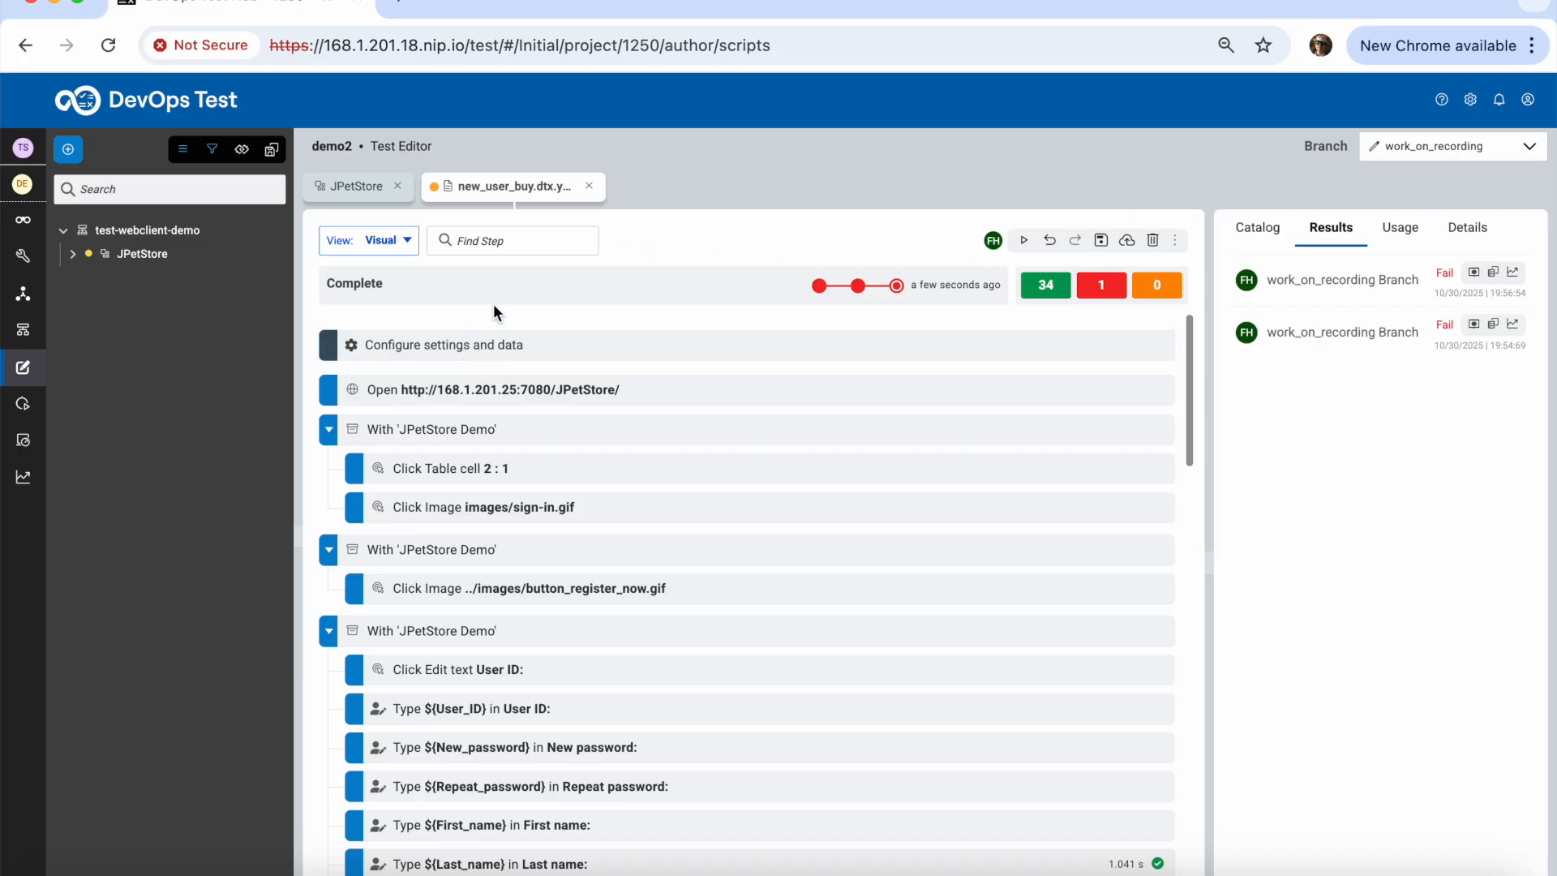
Give the User_ID test variable a new value, then save and rerun the test
click(444, 344)
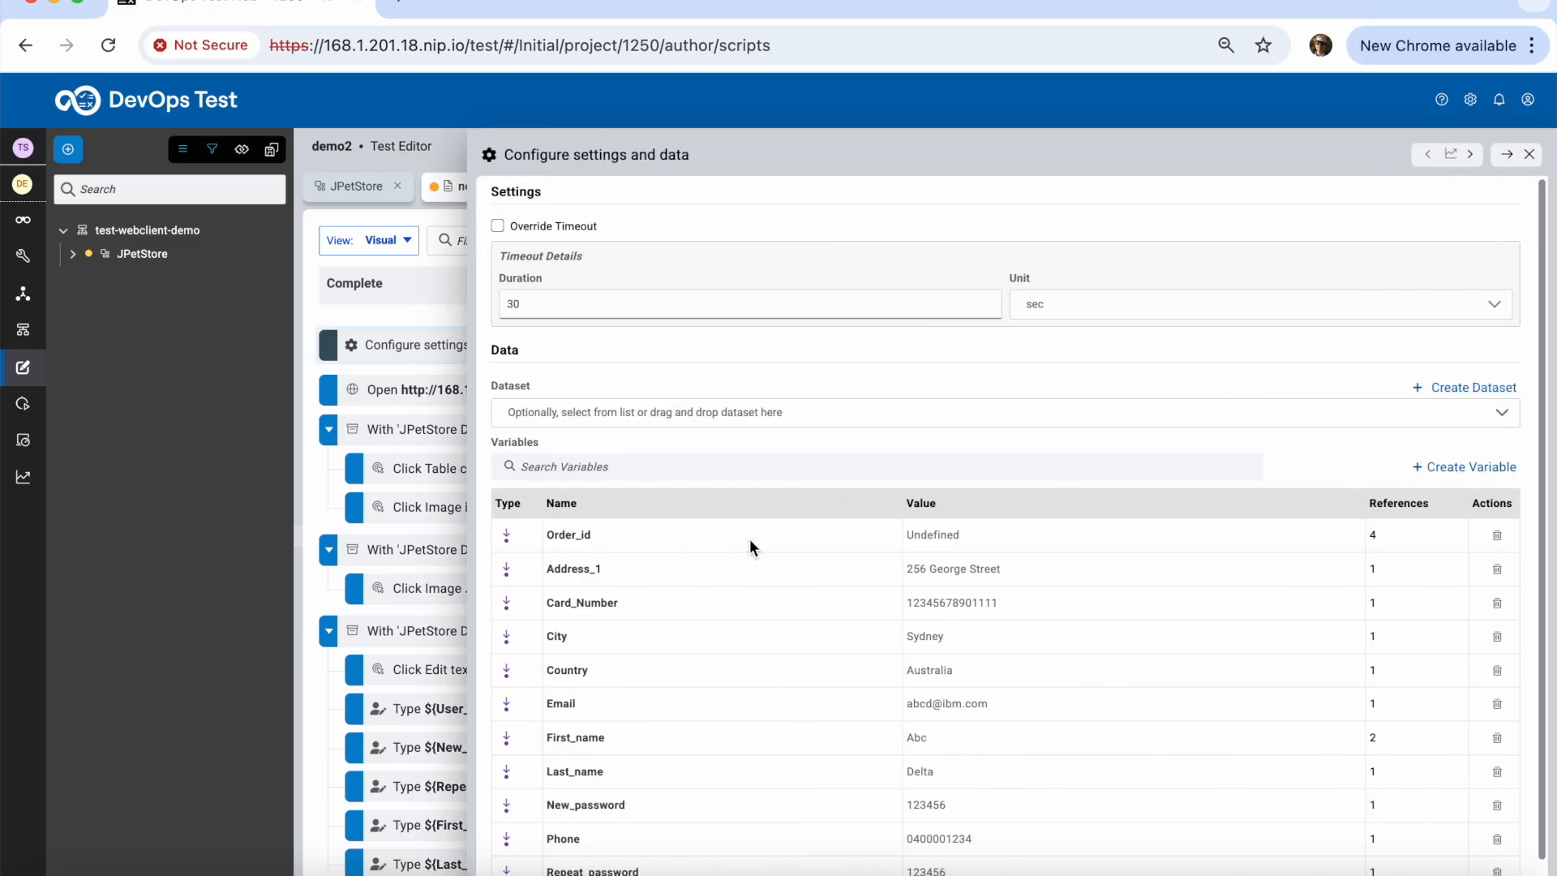
scroll(957, 862, down, 1)
click(954, 859)
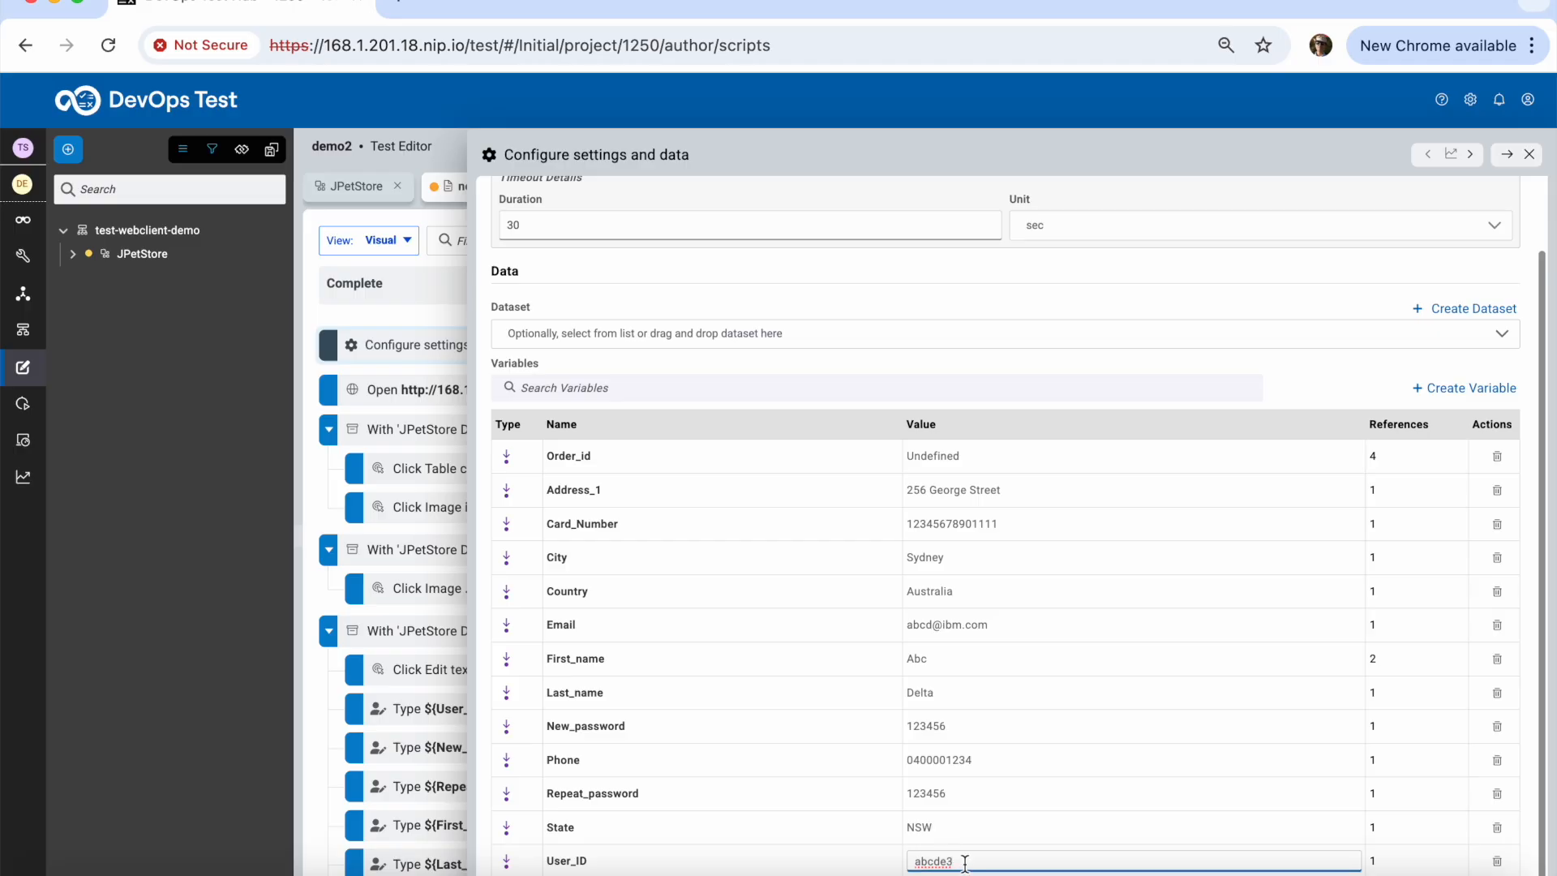
click(1351, 282)
click(1529, 154)
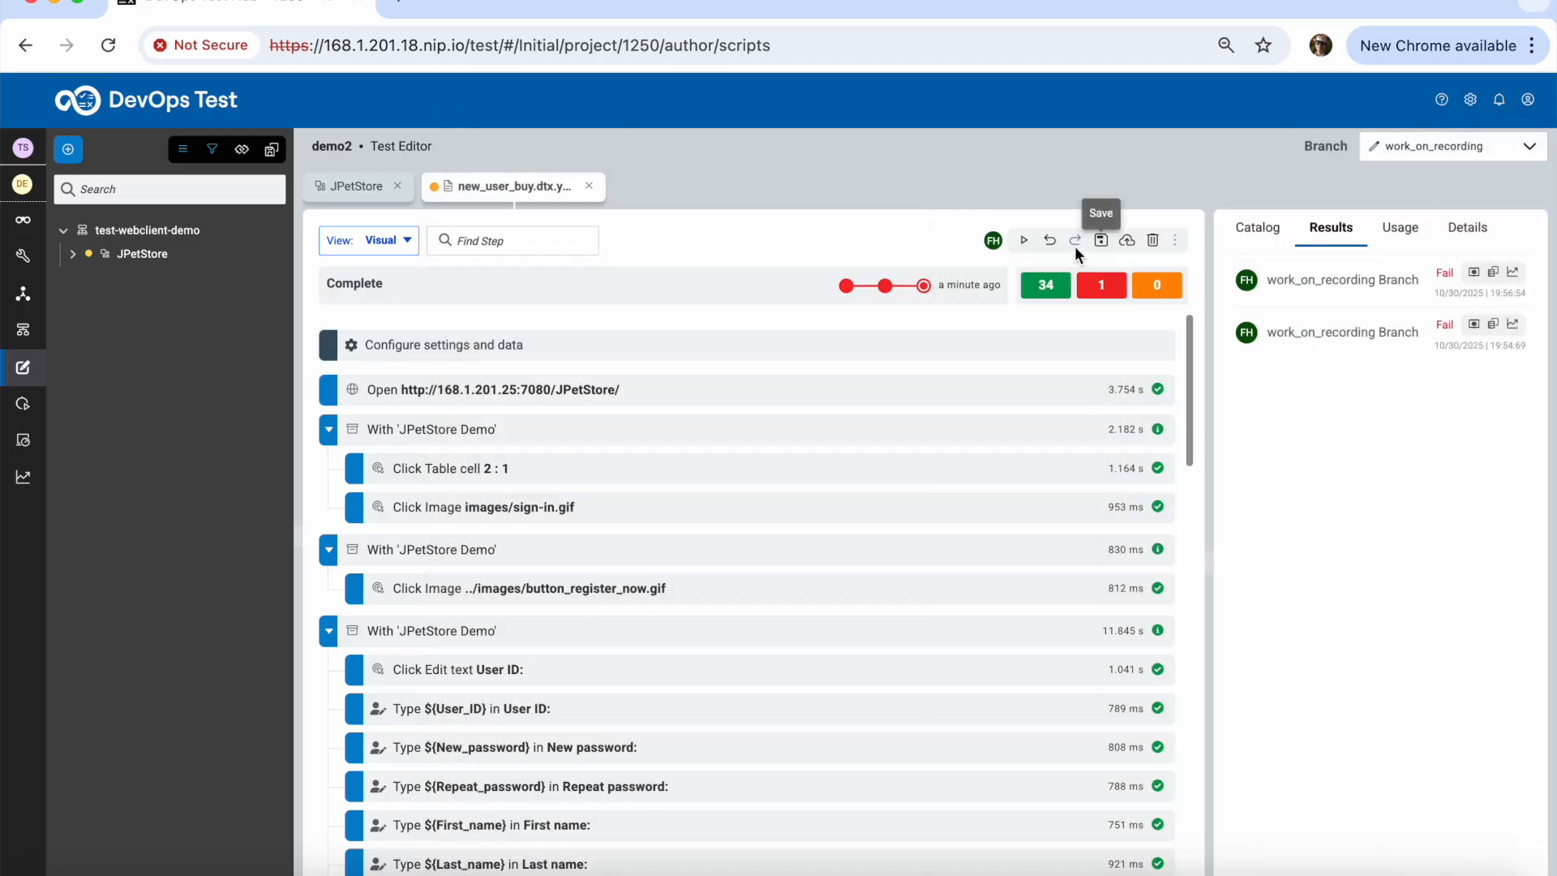
click(1025, 242)
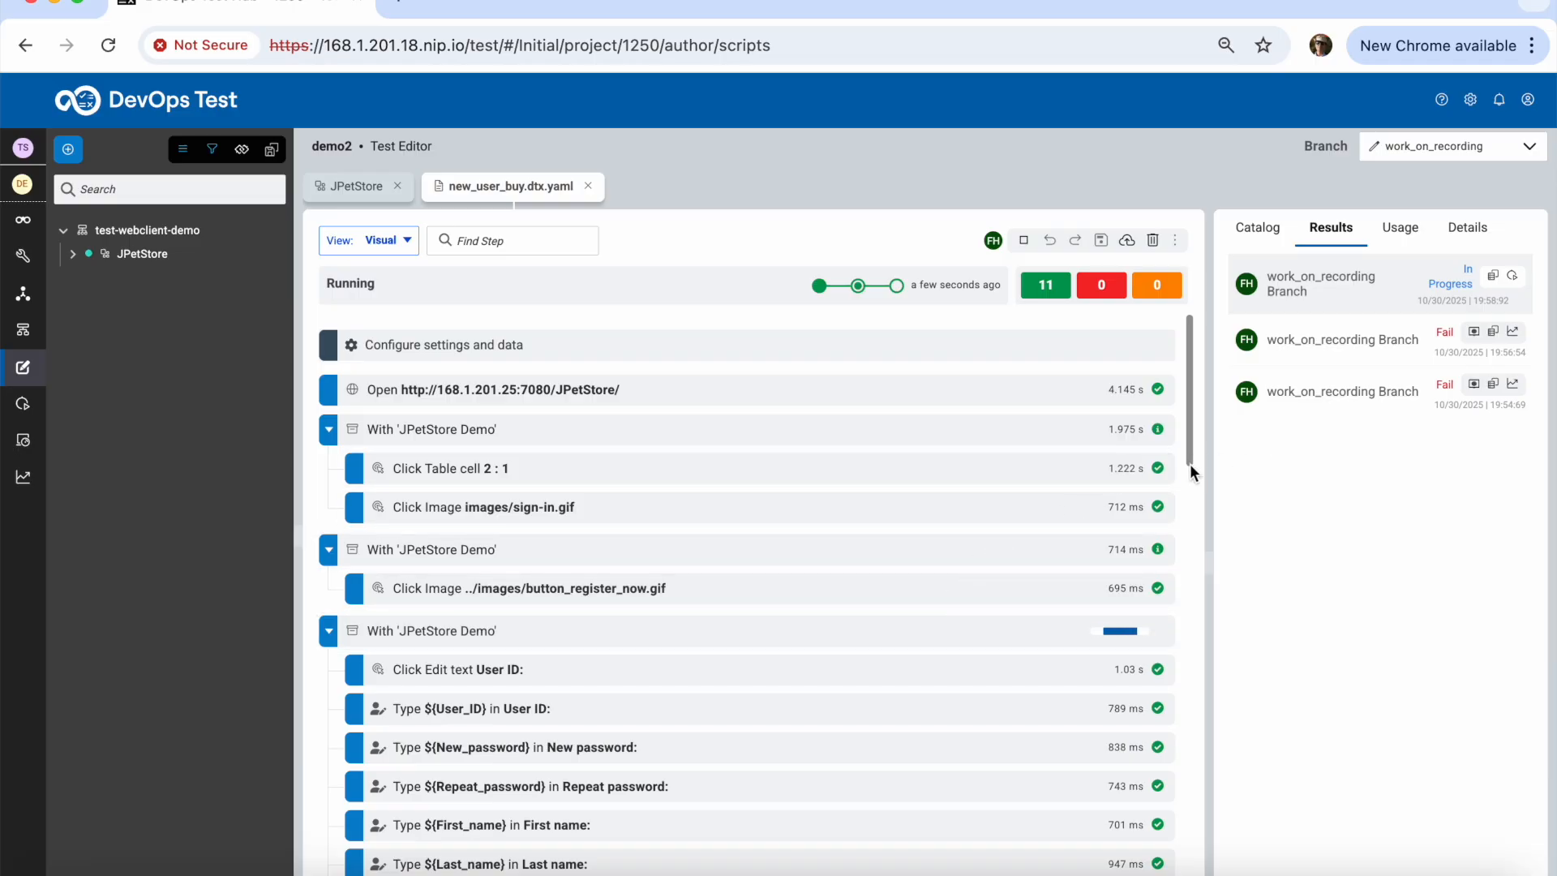
Scroll the step list as the rerun progresses until it completes with 37 steps passed
drag(1191, 459, 1196, 754)
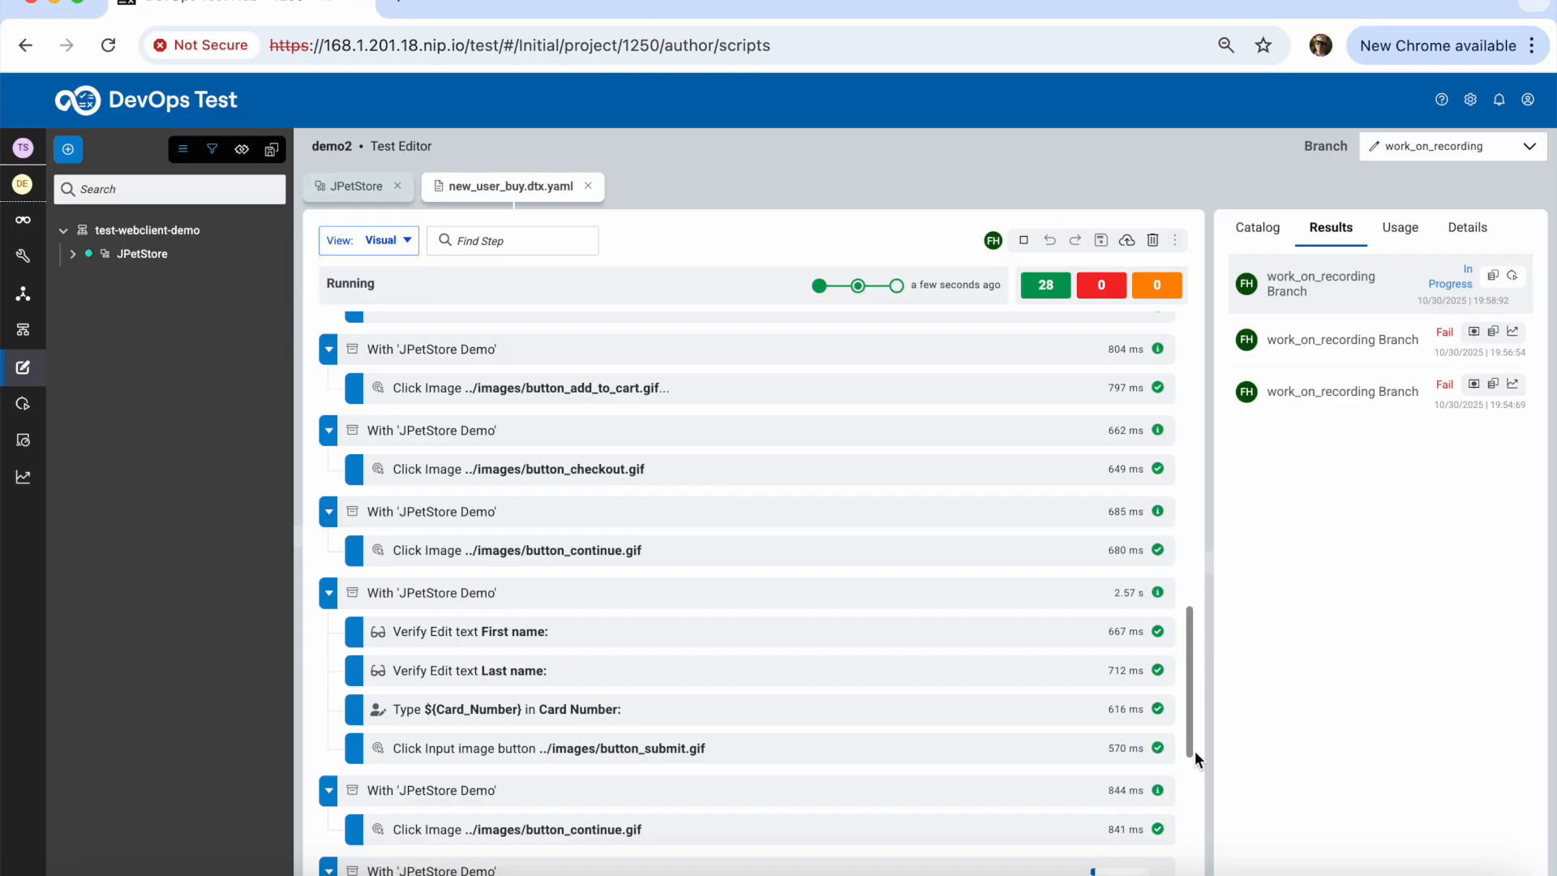
drag(1189, 739, 1189, 800)
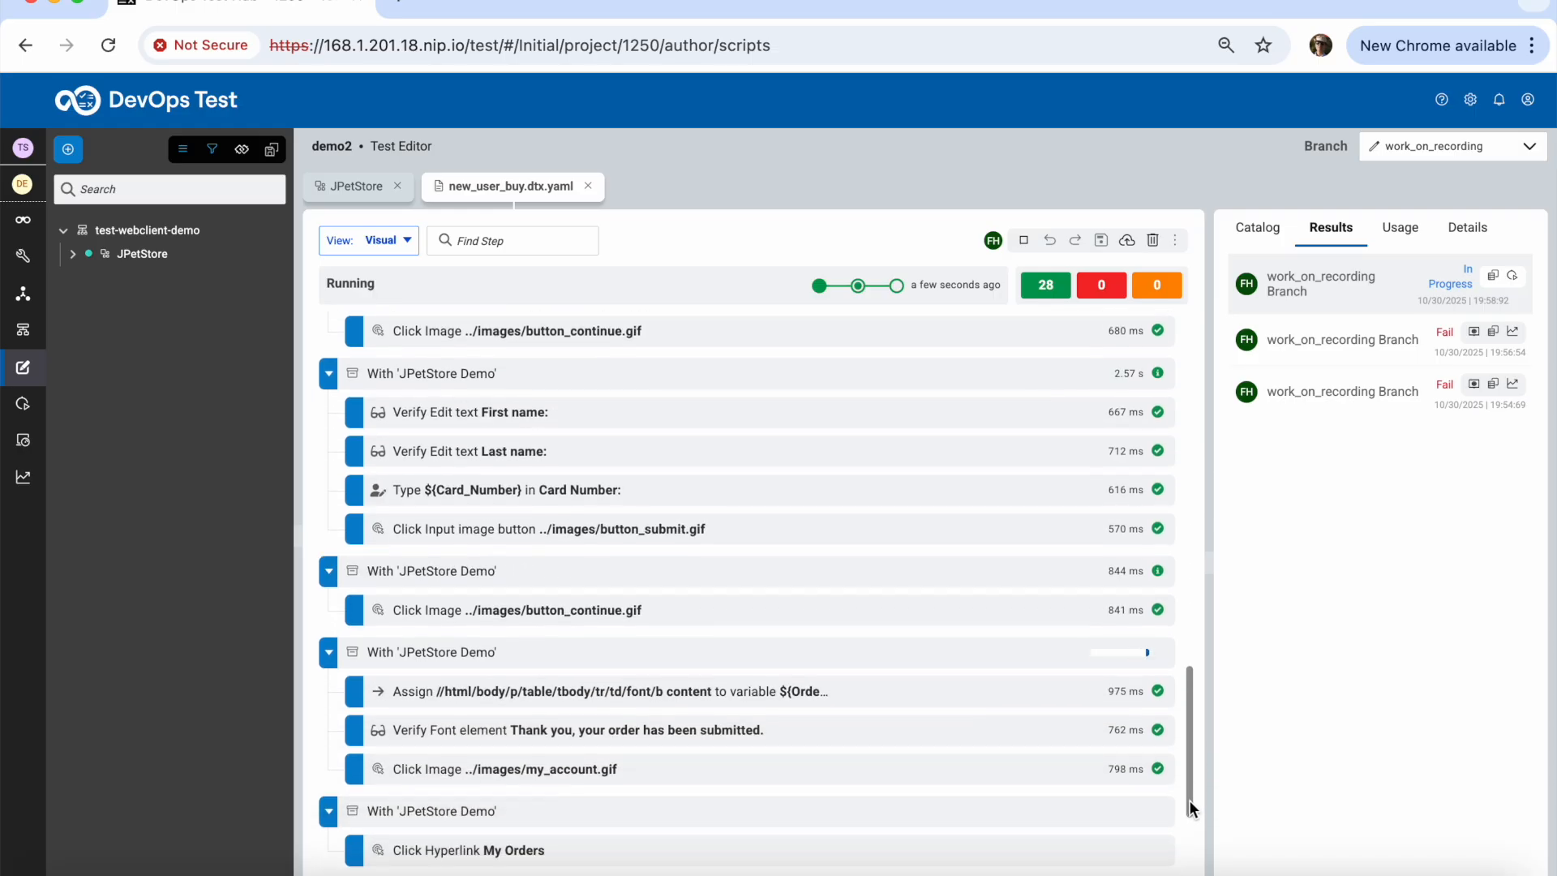
drag(1189, 800, 1193, 845)
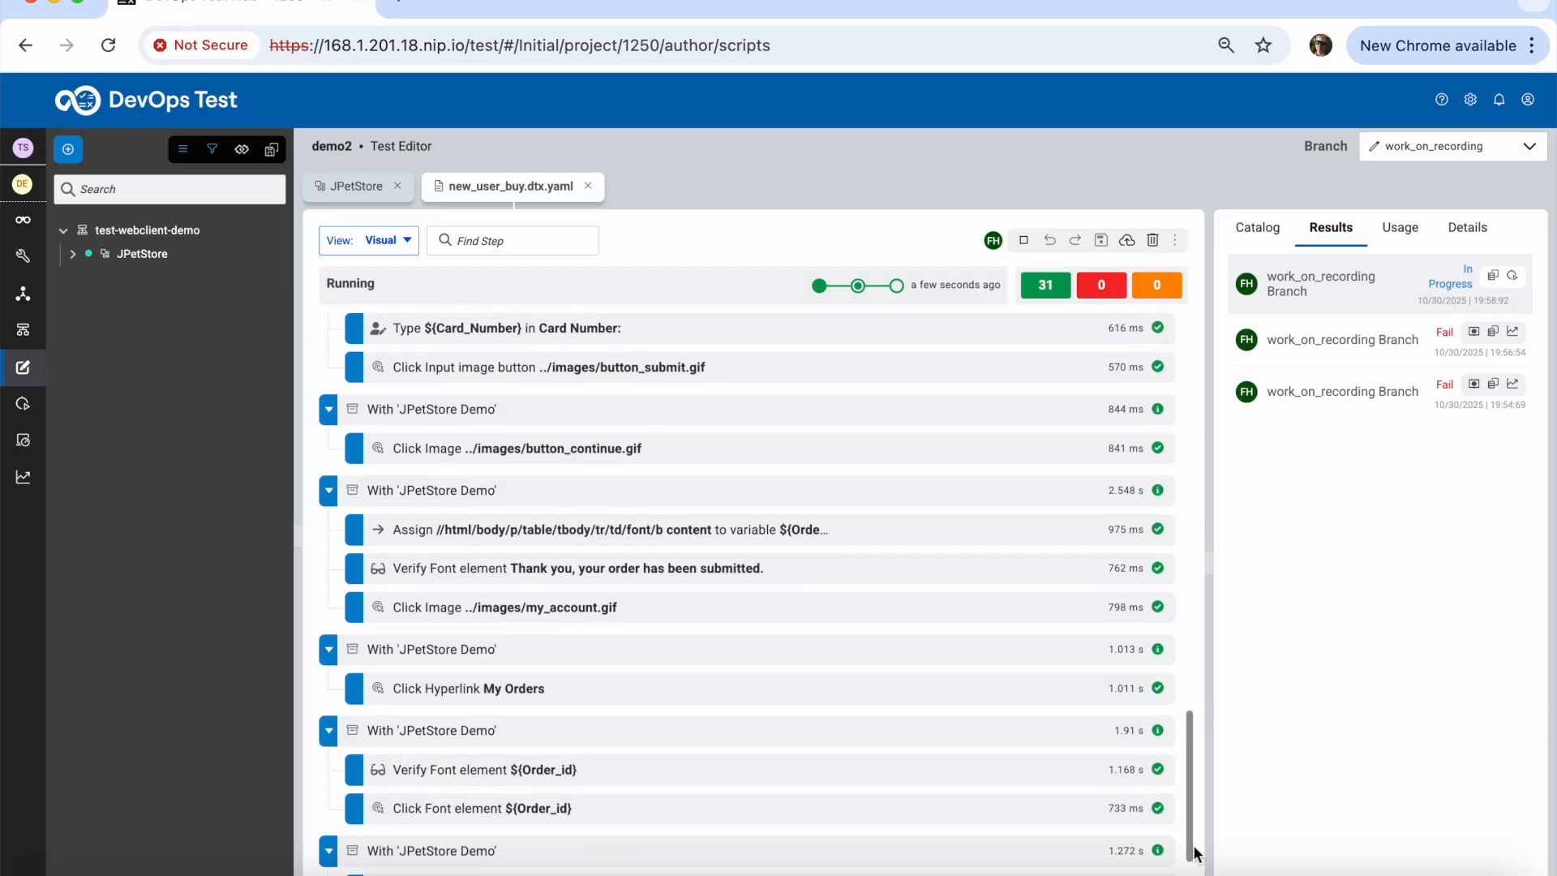
drag(1191, 834, 1190, 872)
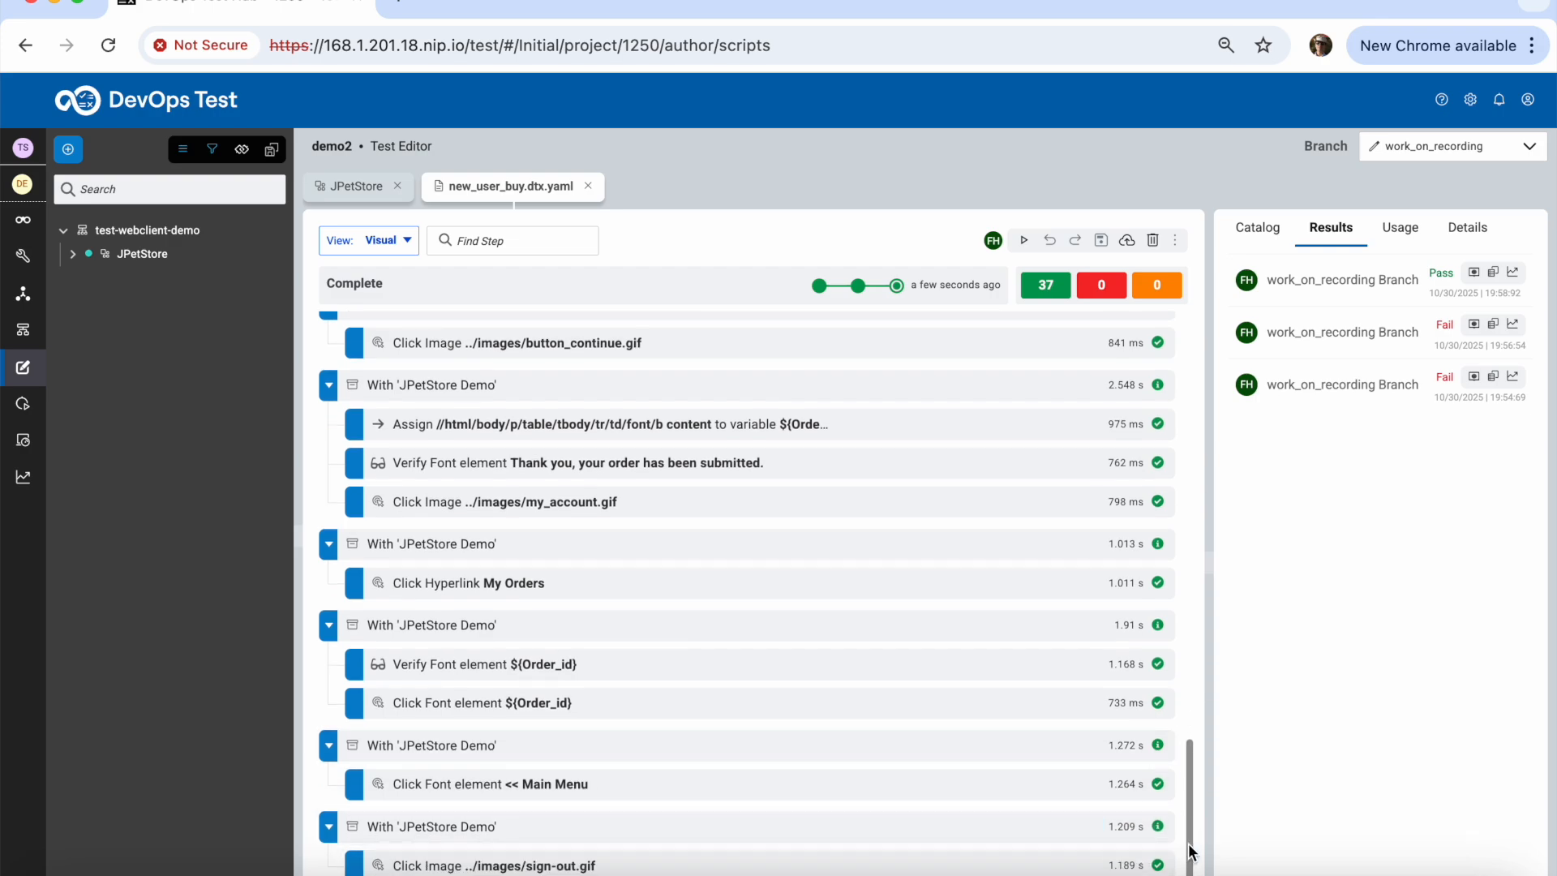
mouse_move(1191, 852)
mouse_down()
mouse_move(1189, 796)
mouse_move(1194, 865)
mouse_up()
click(1133, 710)
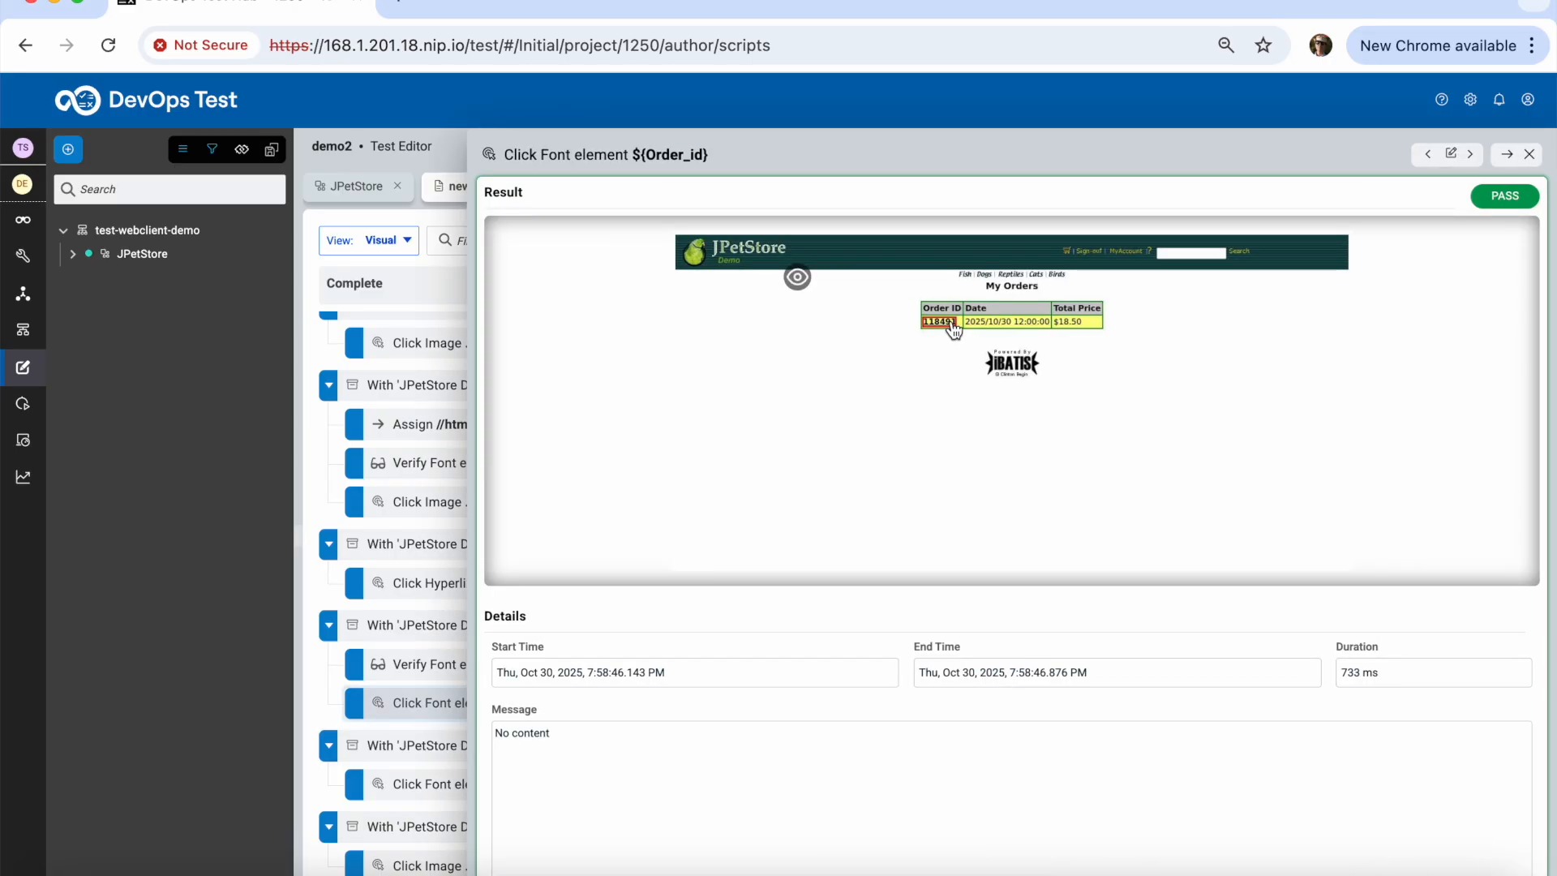
click(1529, 154)
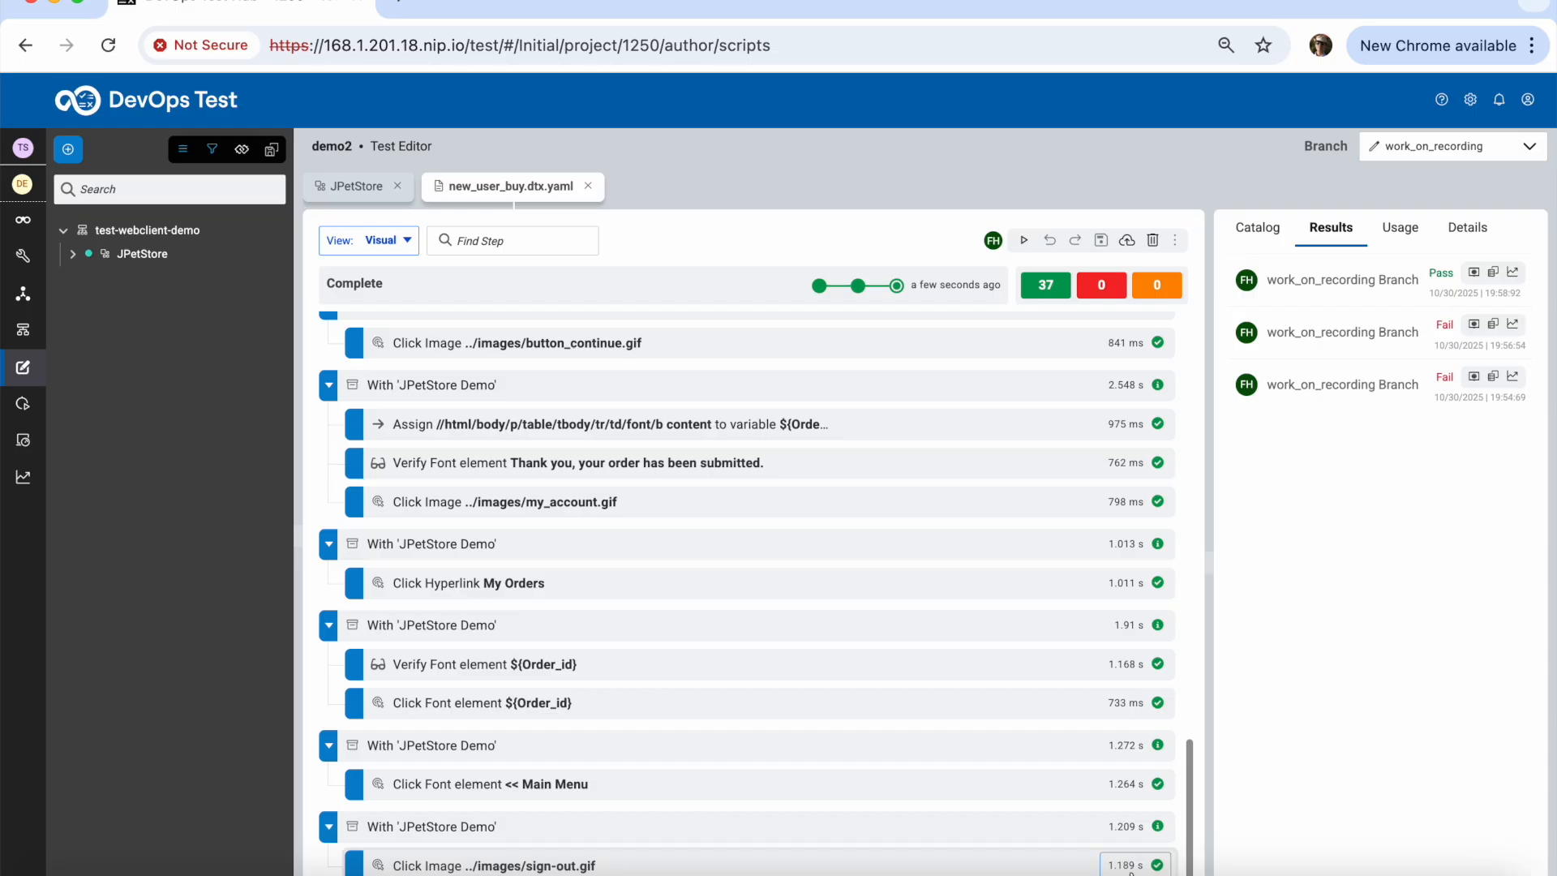
drag(1192, 806, 1193, 776)
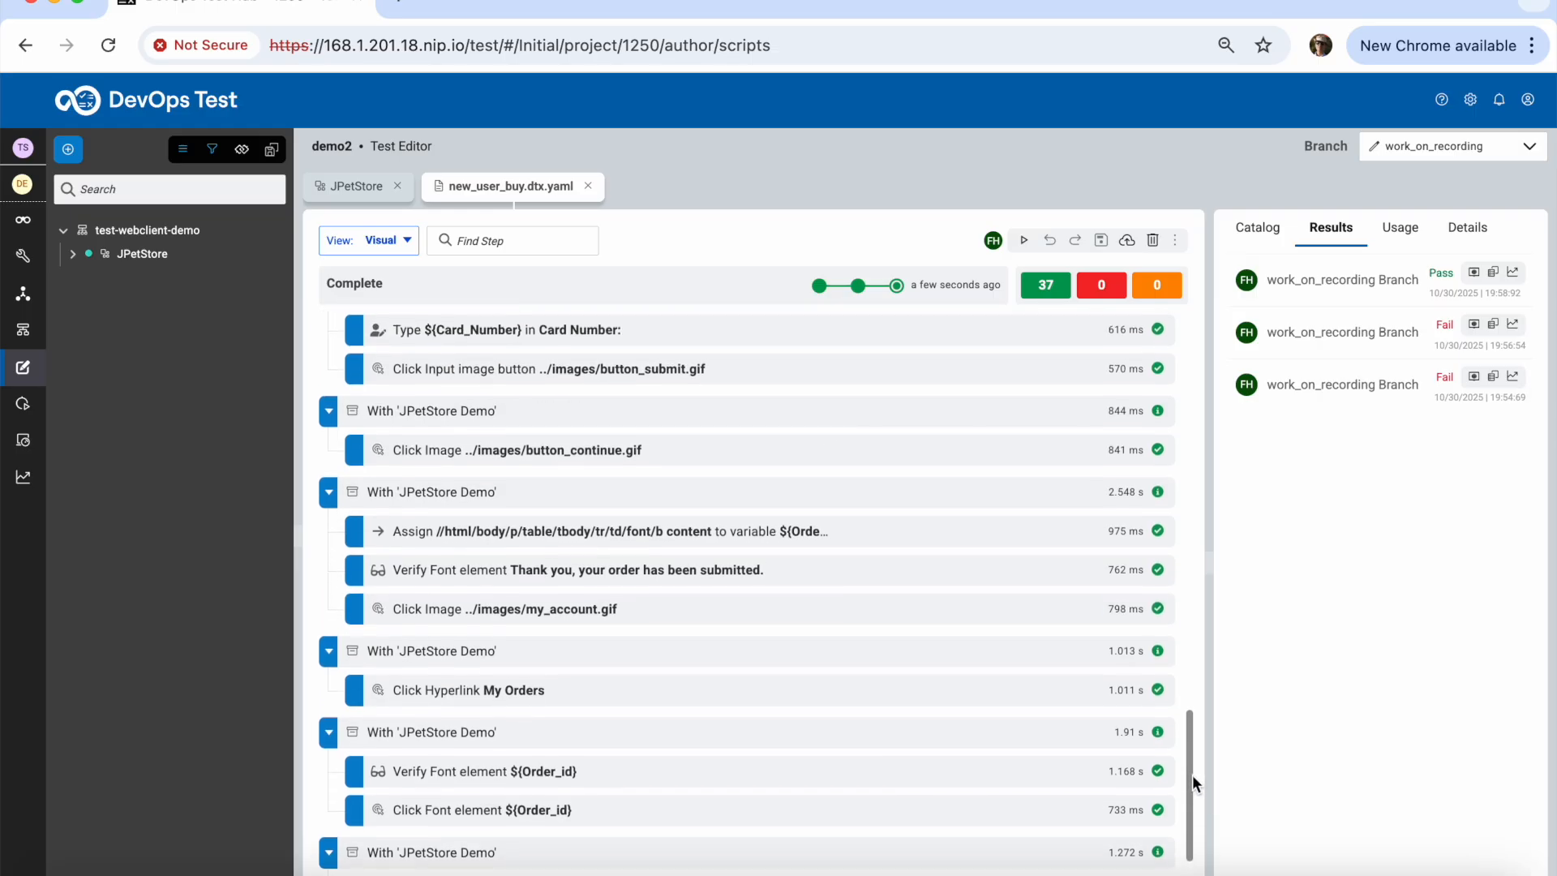
click(1125, 616)
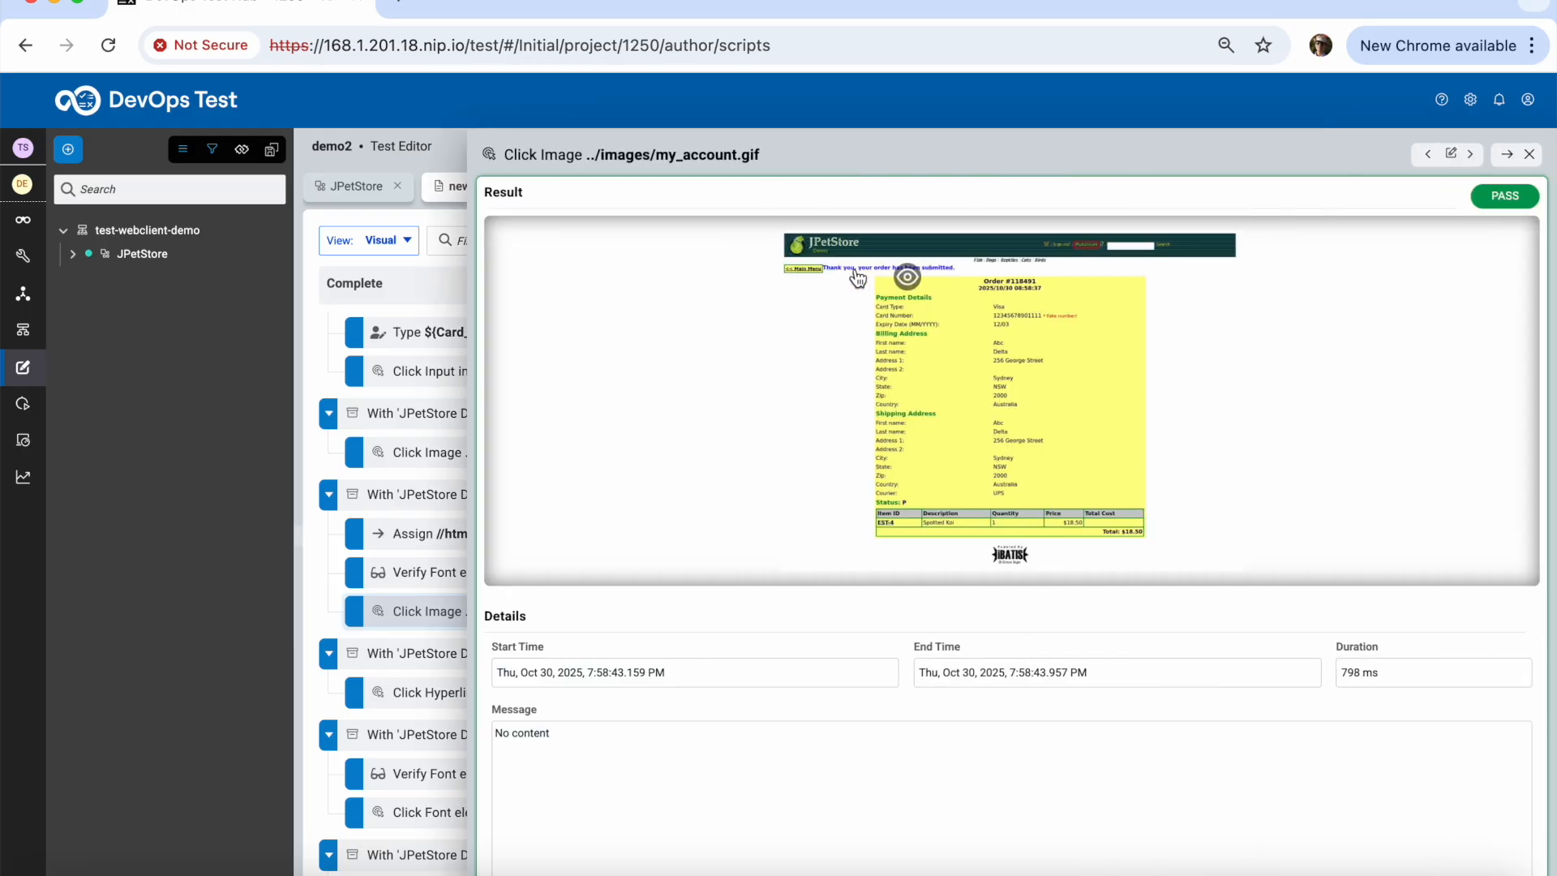
click(908, 284)
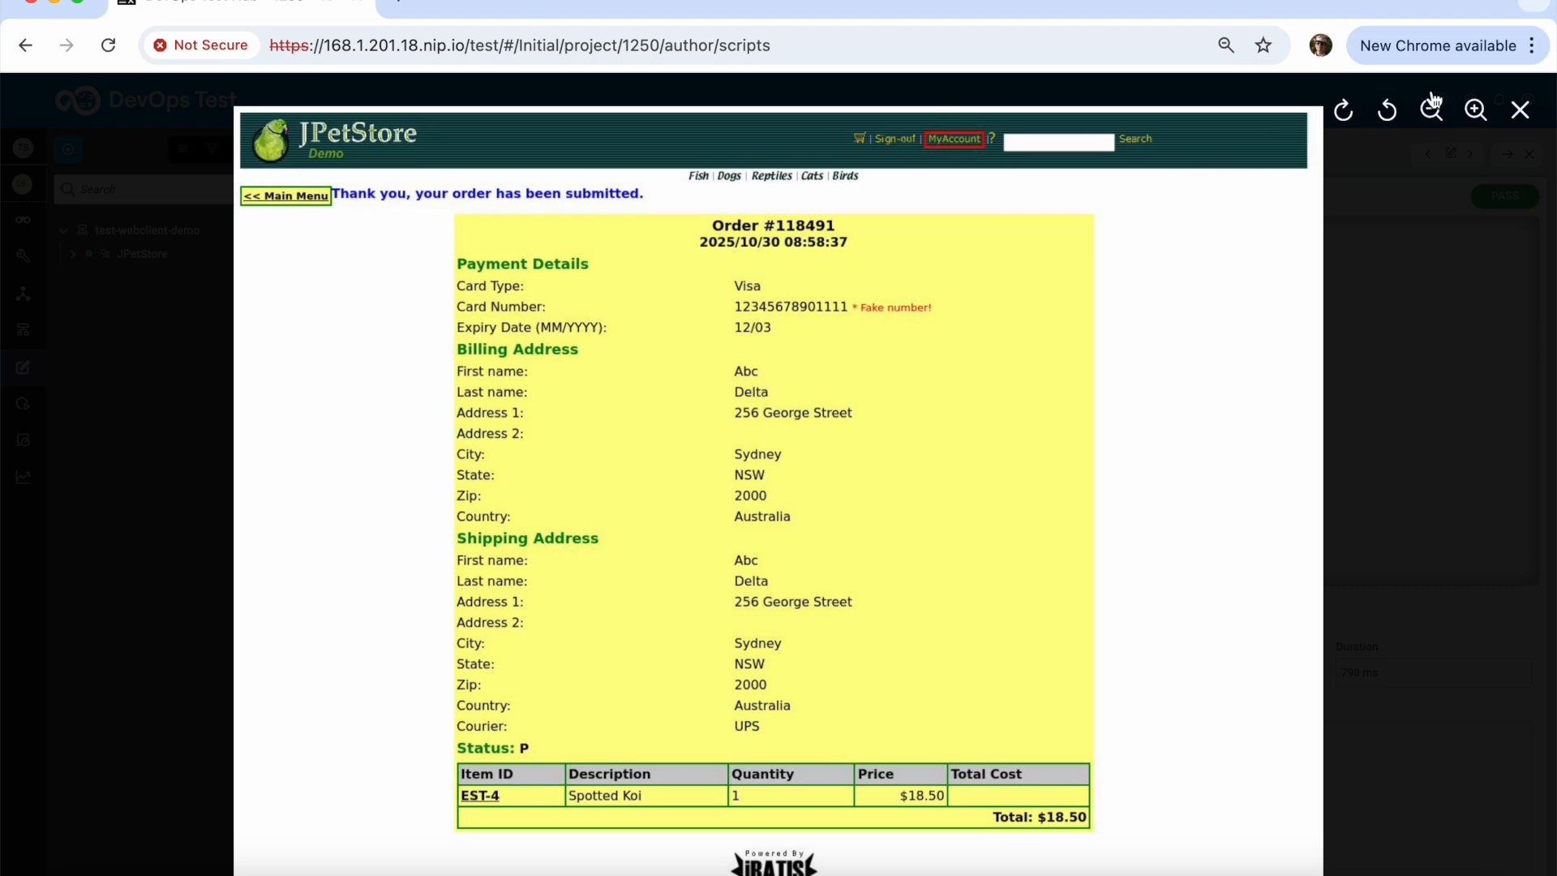
click(1521, 112)
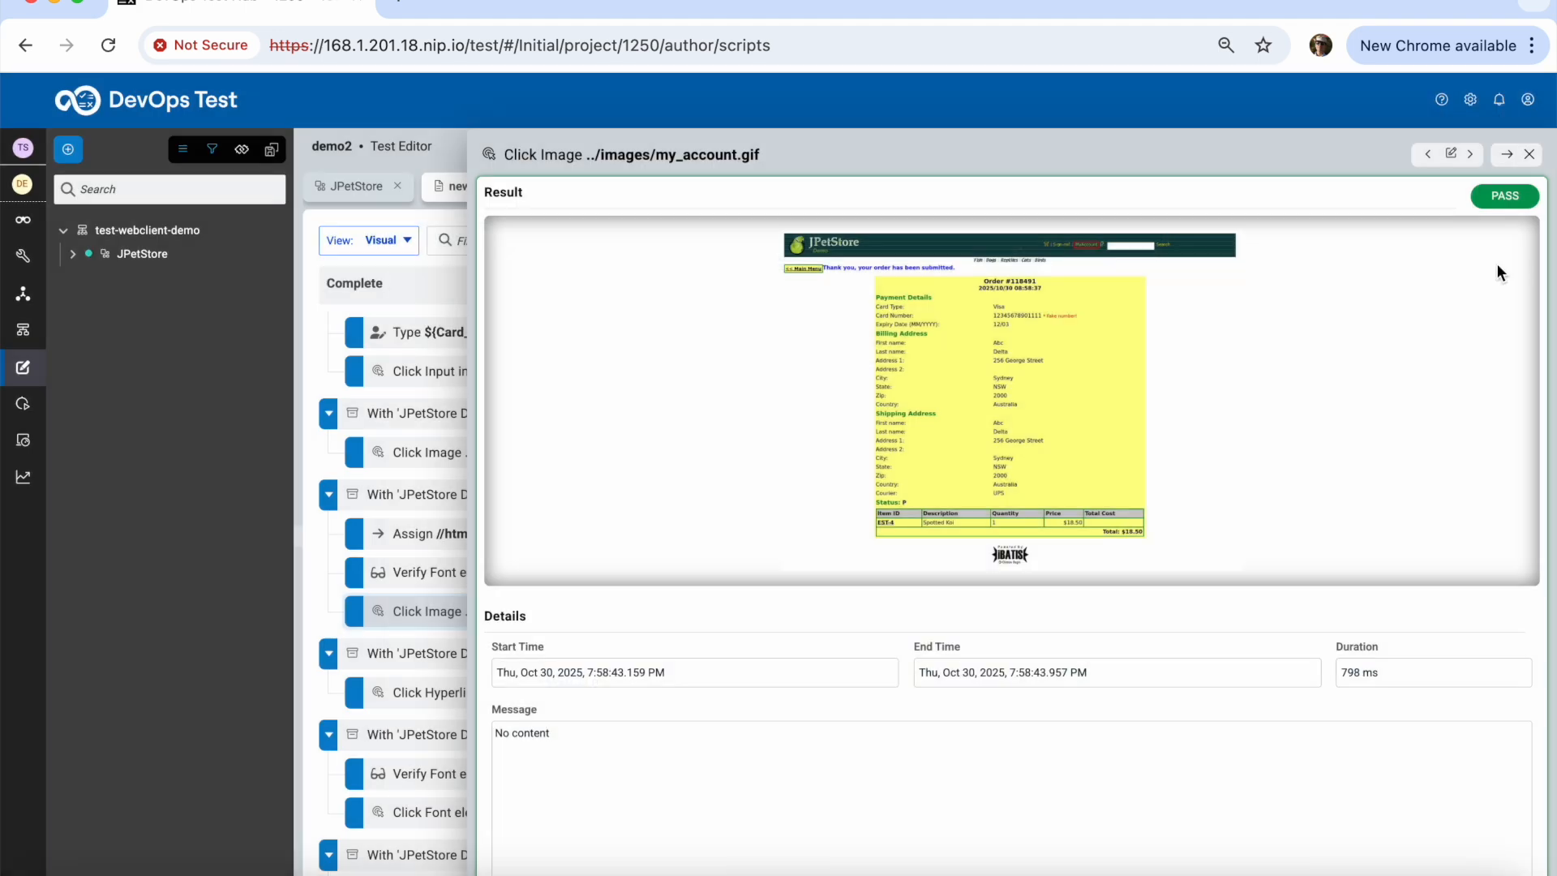
click(1528, 157)
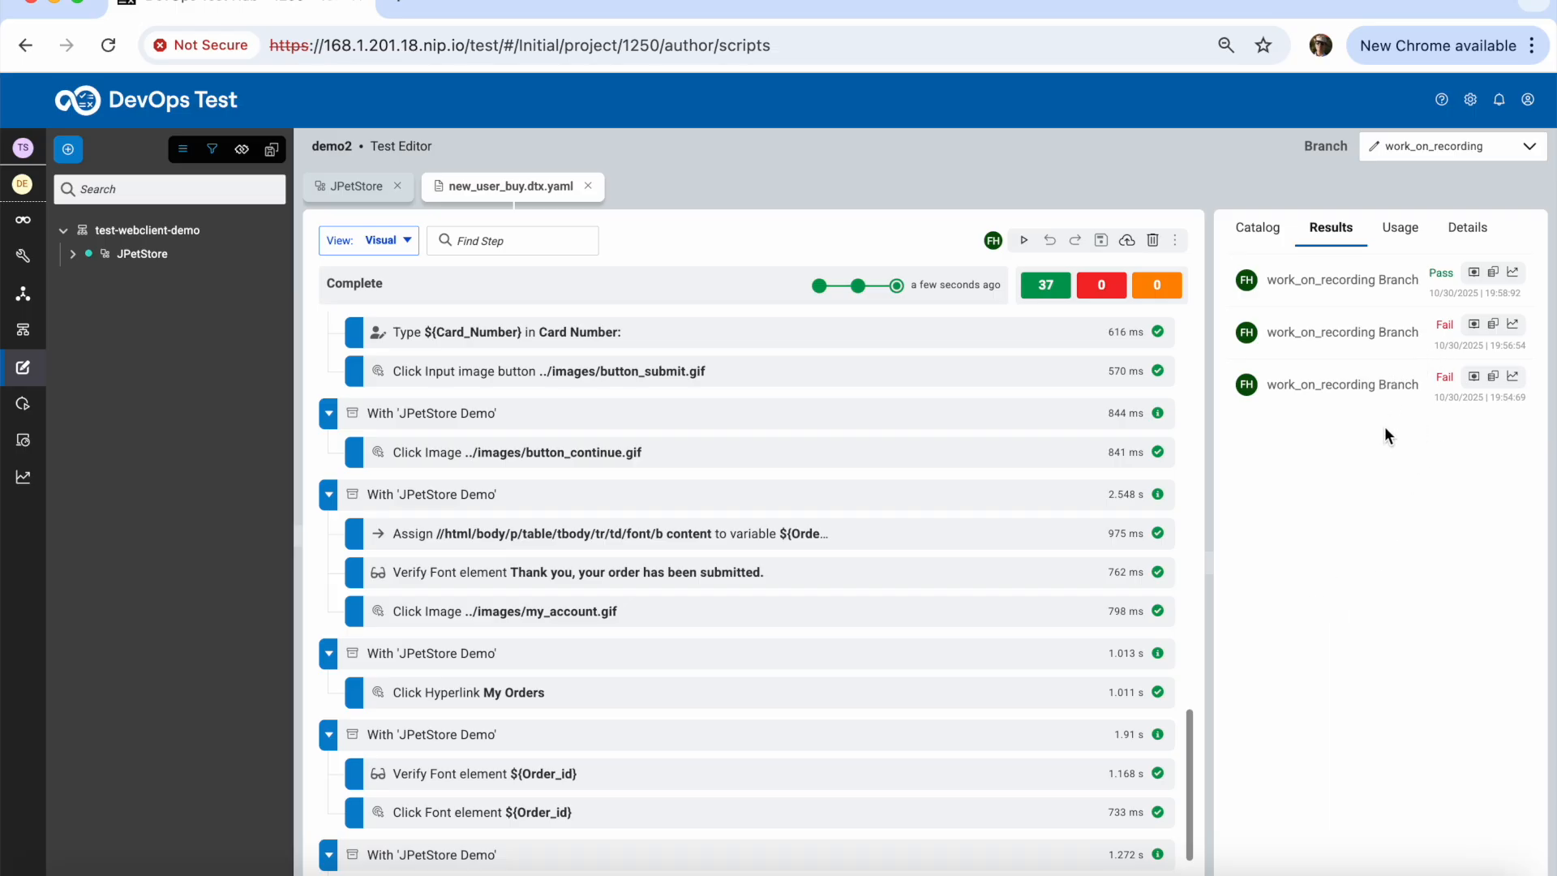
In the passing run's report, check the My Orders and ${Order_id} verify and click steps
click(1476, 275)
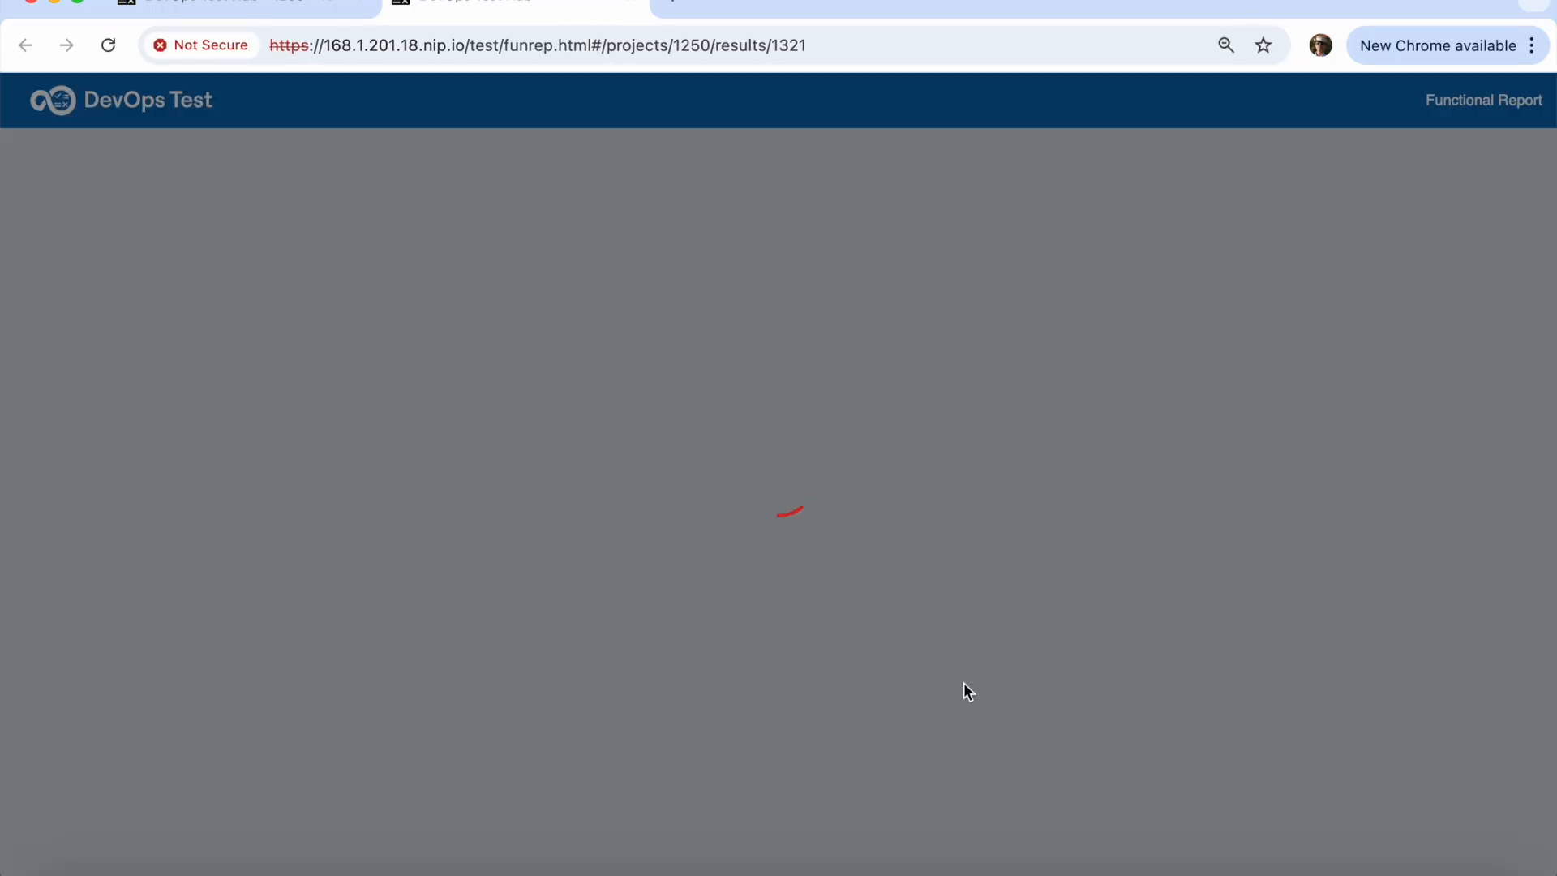
scroll(203, 687, down, 5)
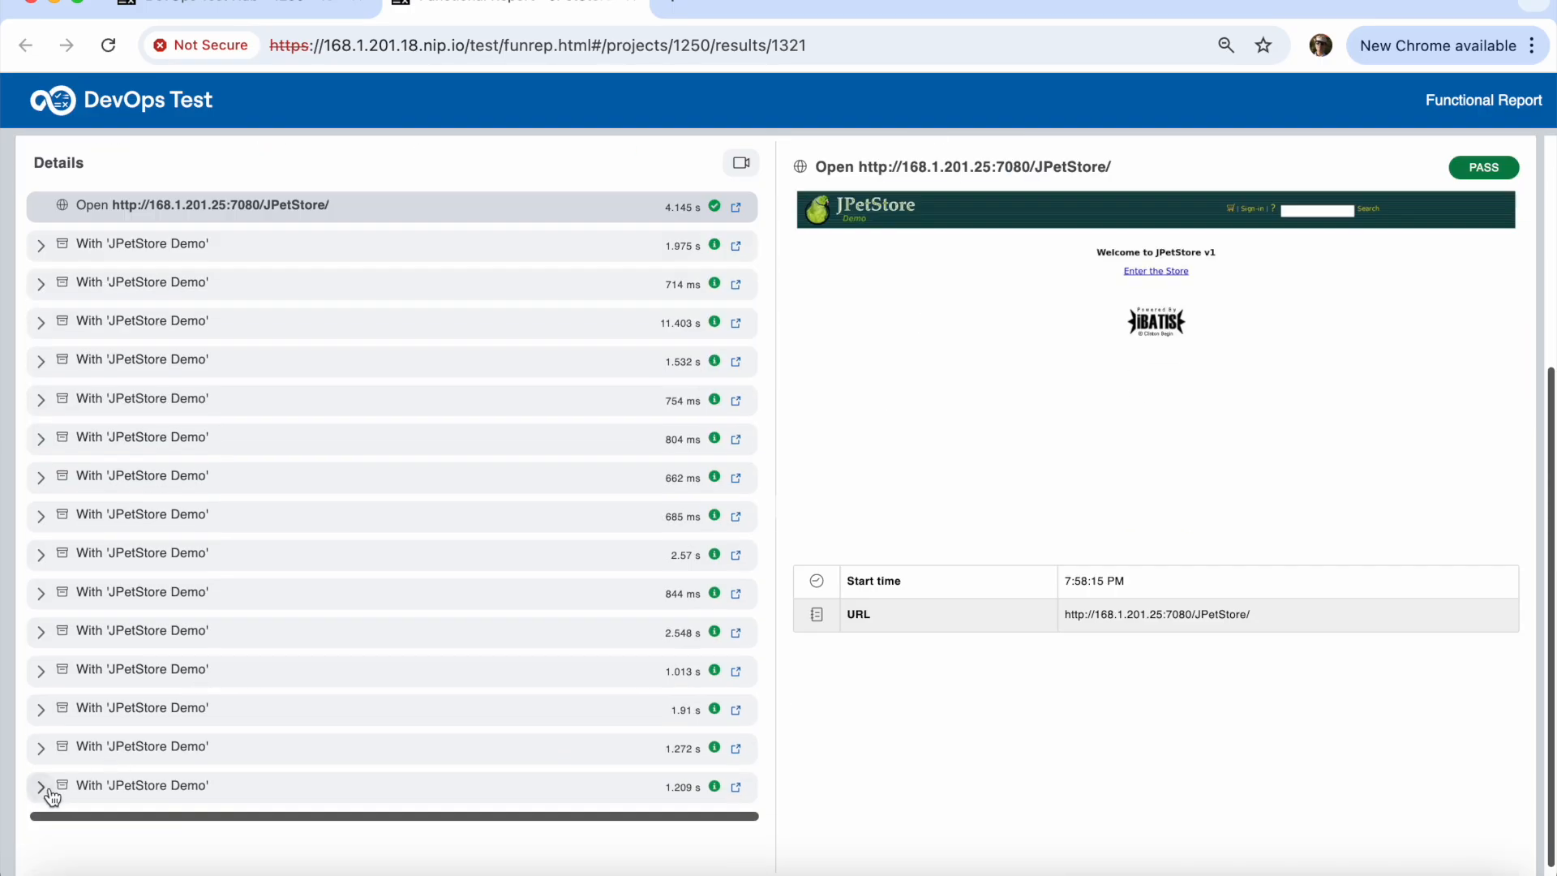
click(42, 676)
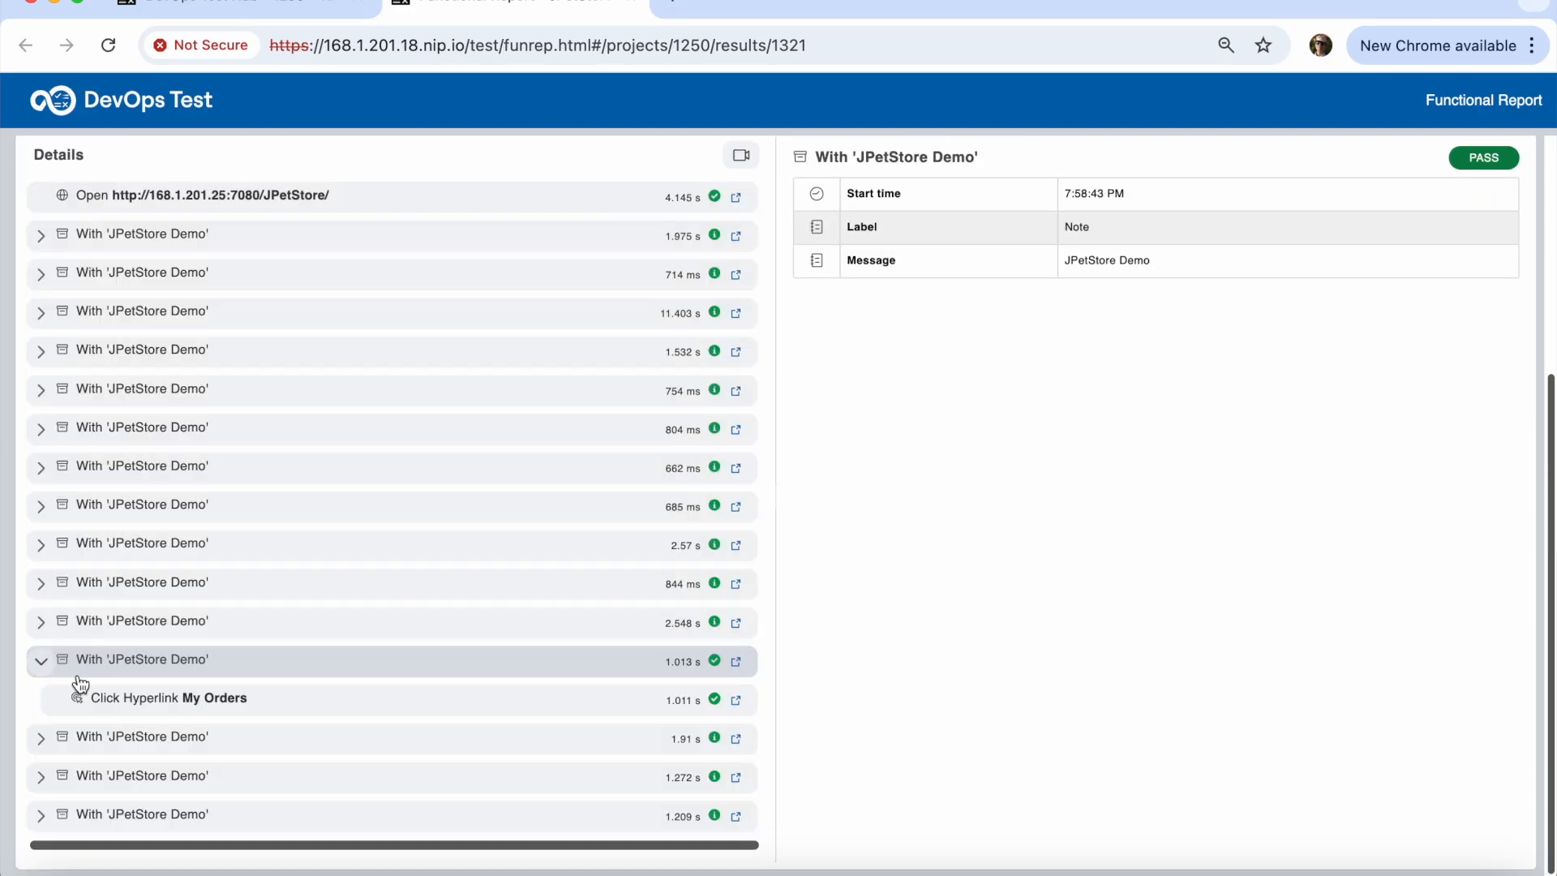
click(121, 702)
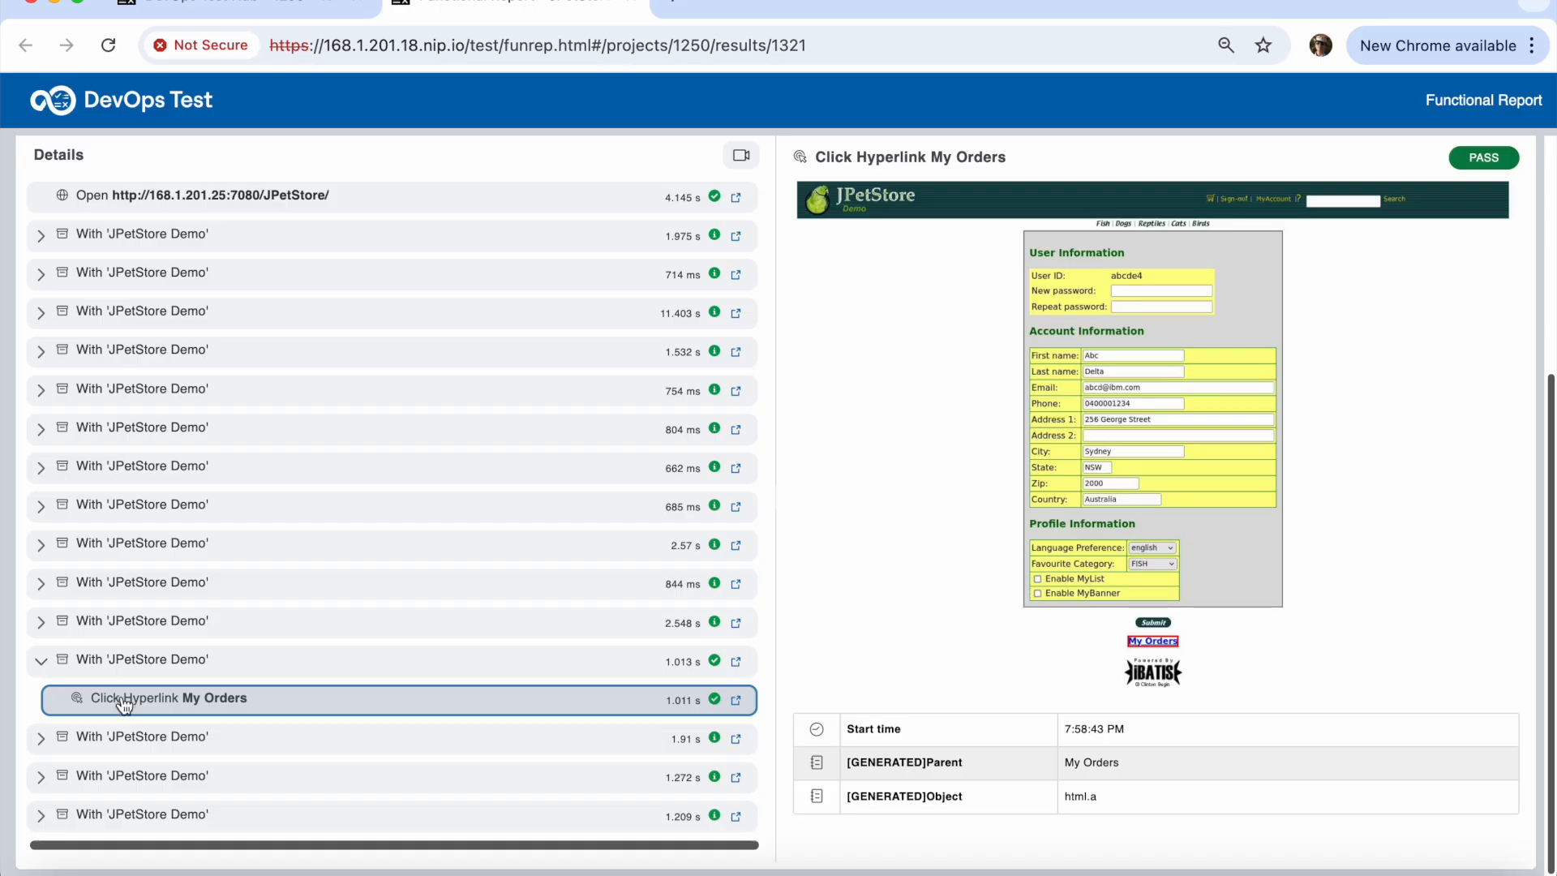
click(42, 738)
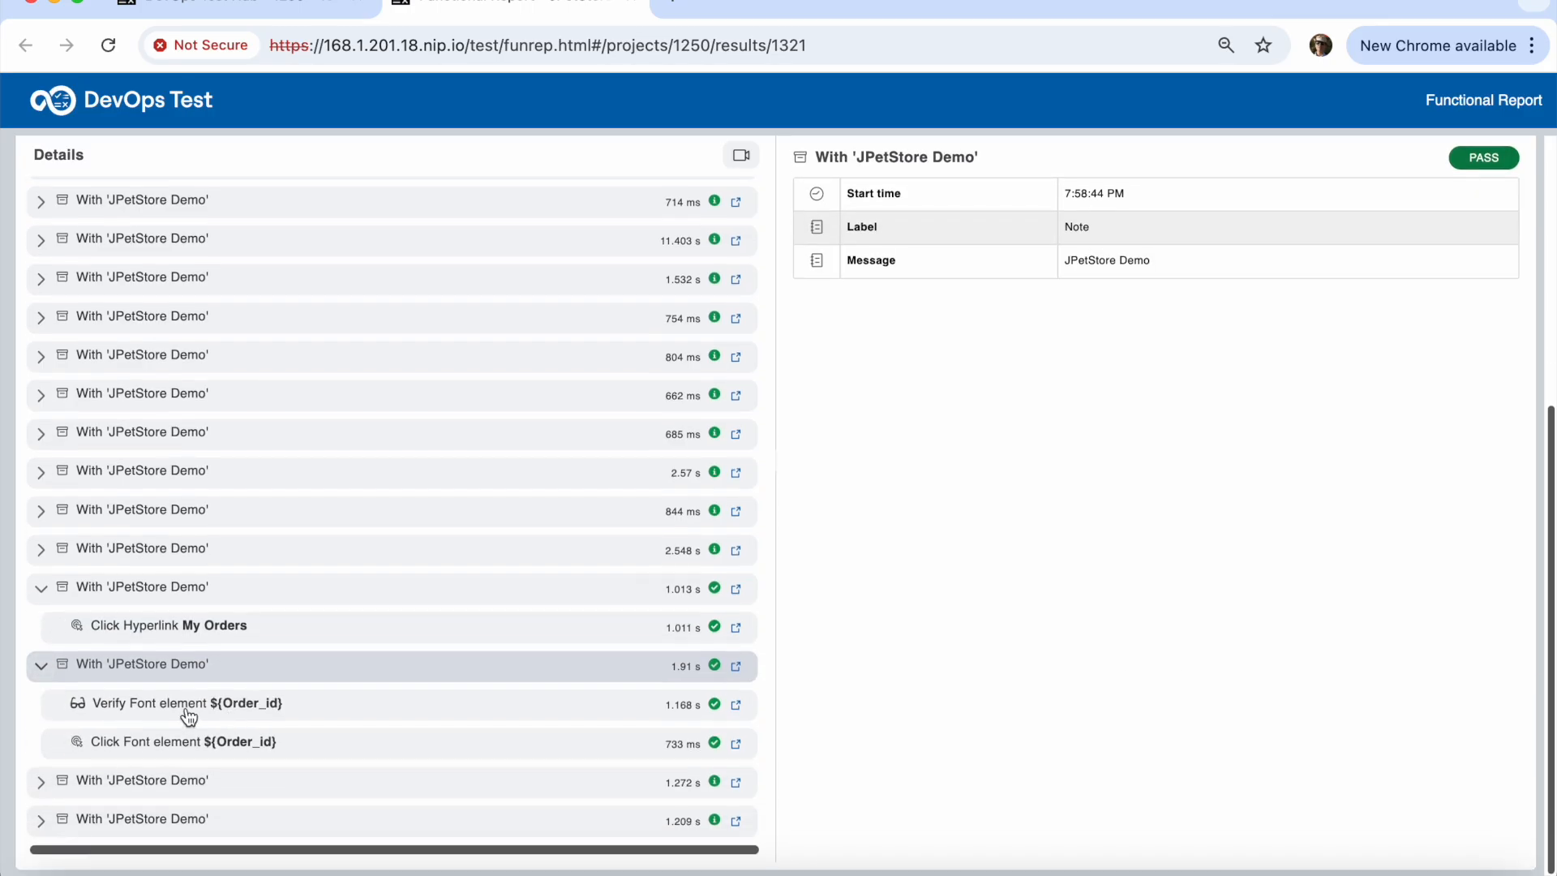
click(189, 714)
click(195, 748)
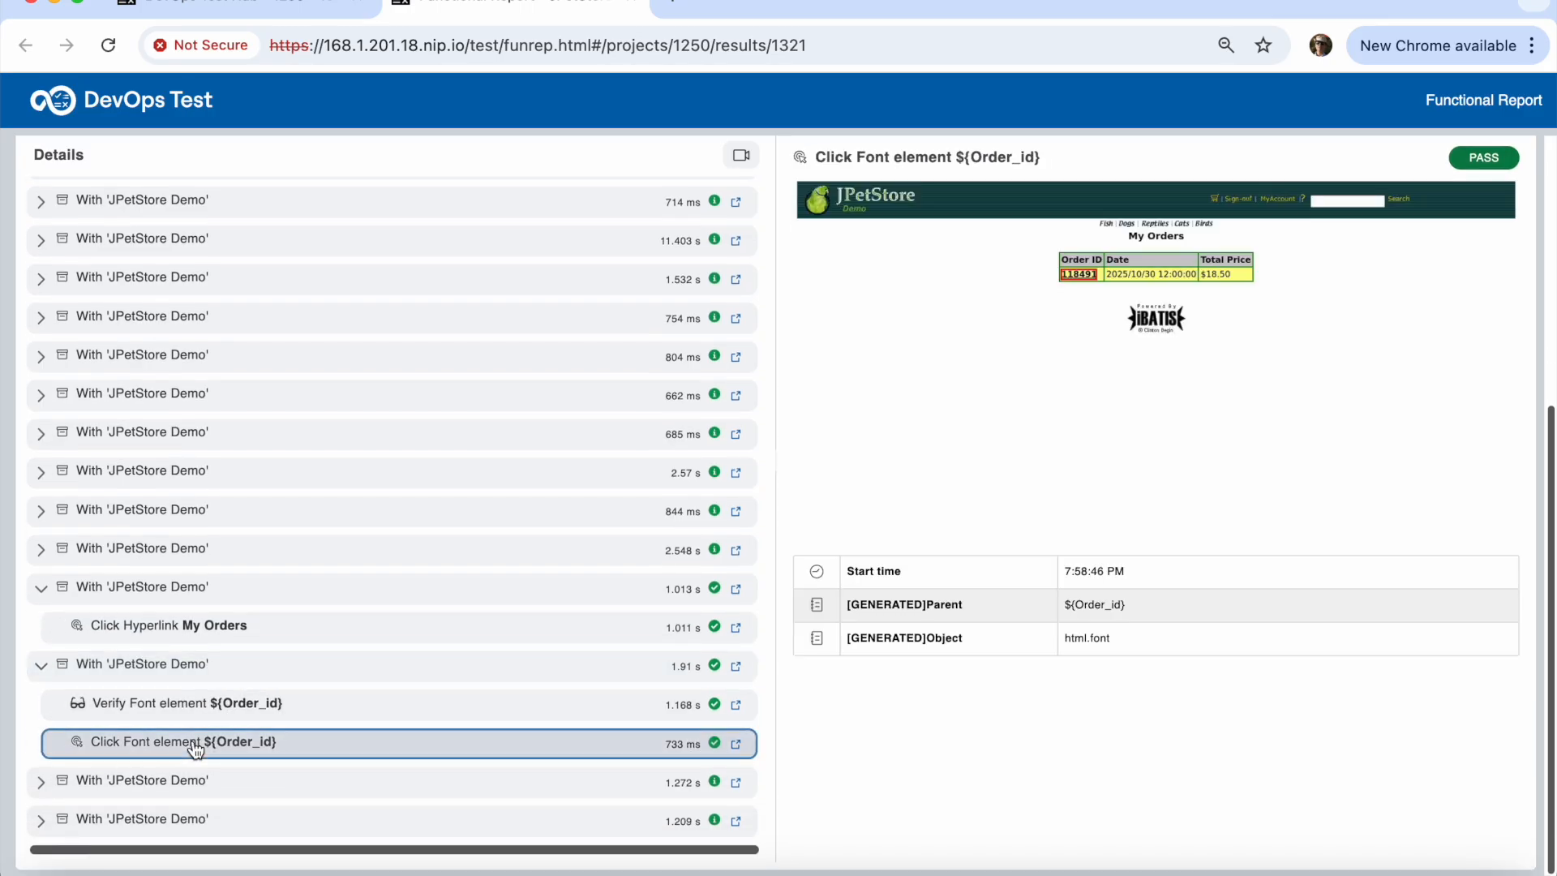
View the Main Menu step and order confirmation screenshot, then open failed run 1320's report
click(42, 782)
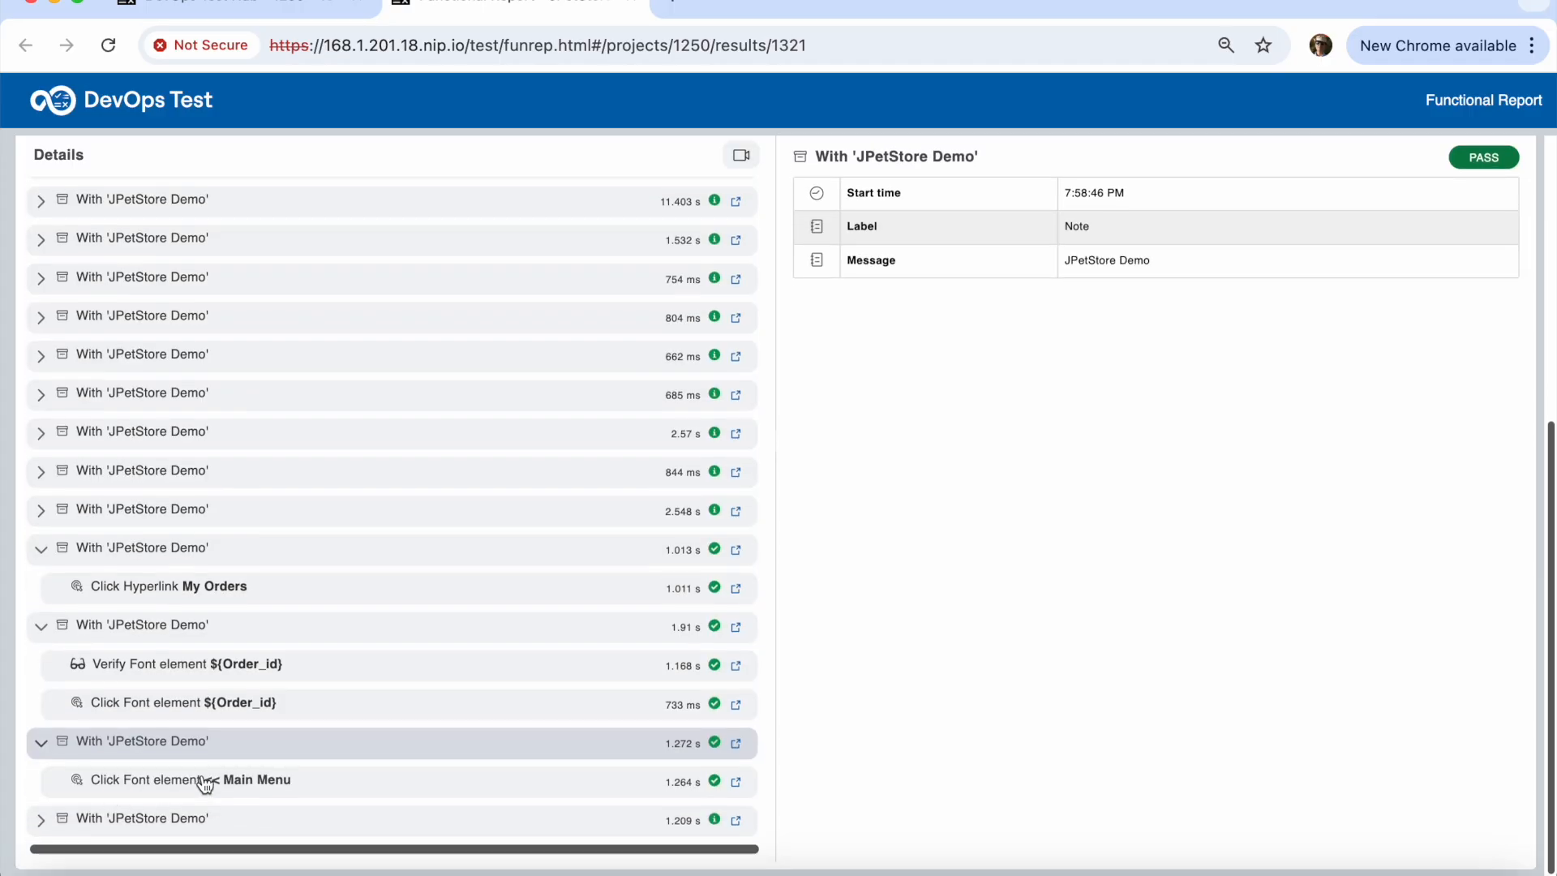
click(205, 784)
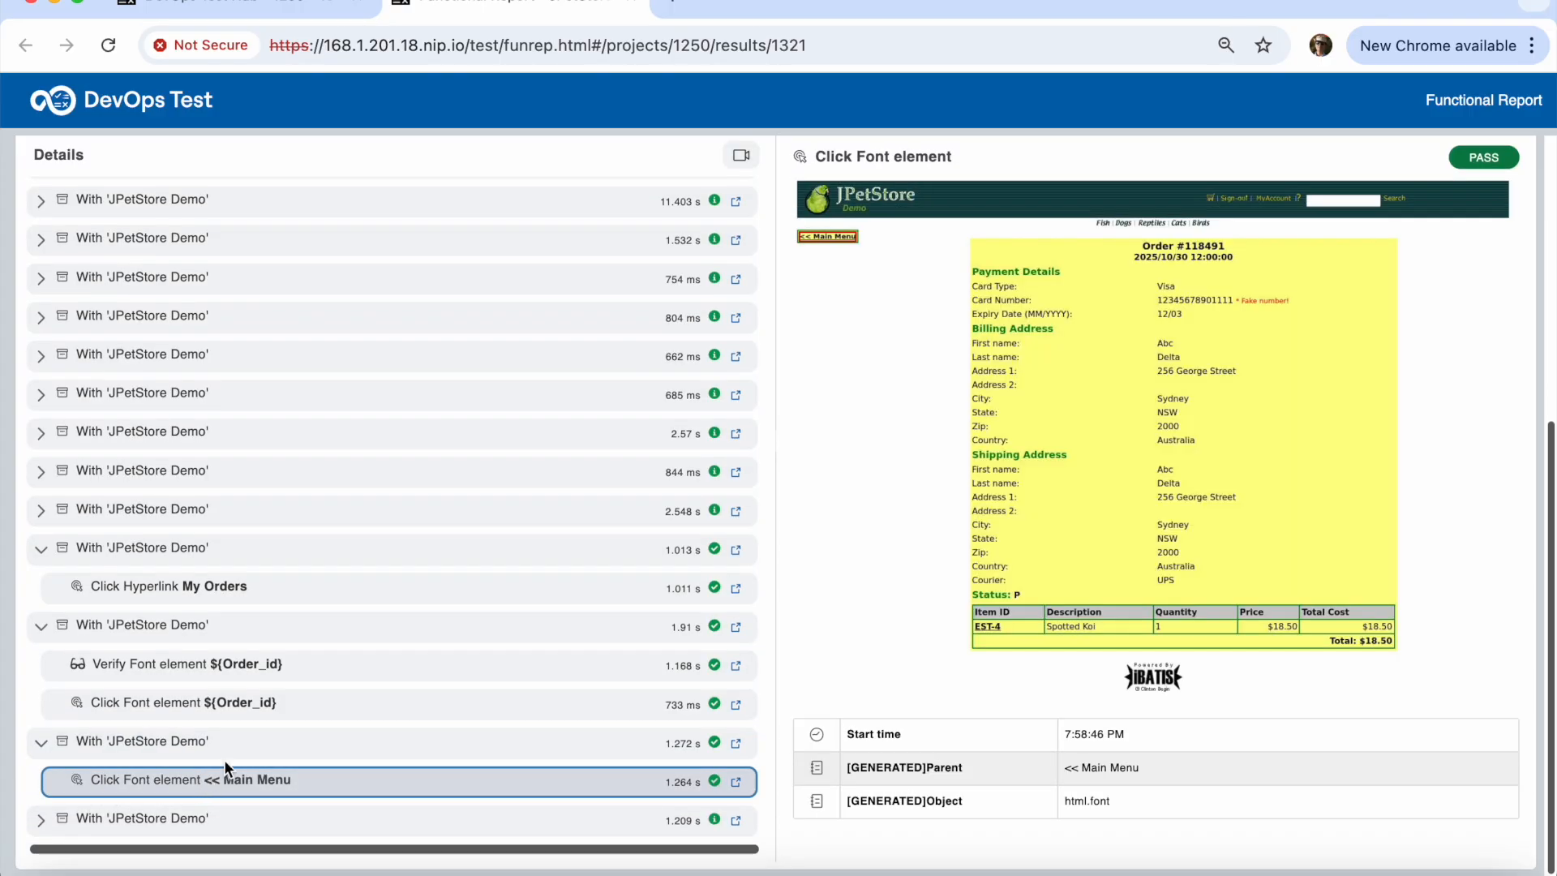
click(39, 511)
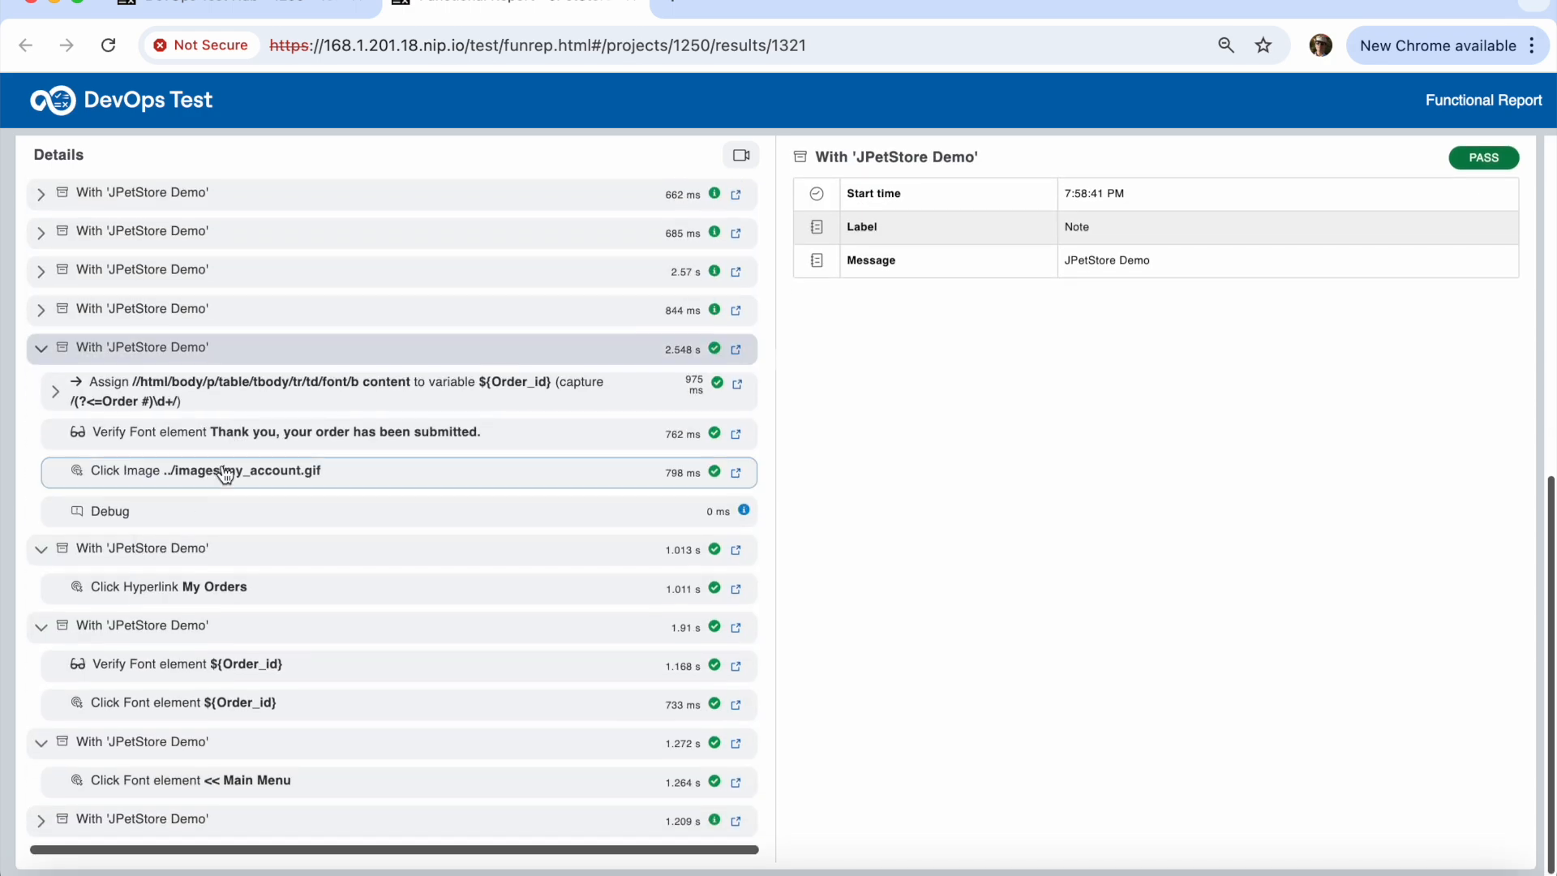
click(228, 472)
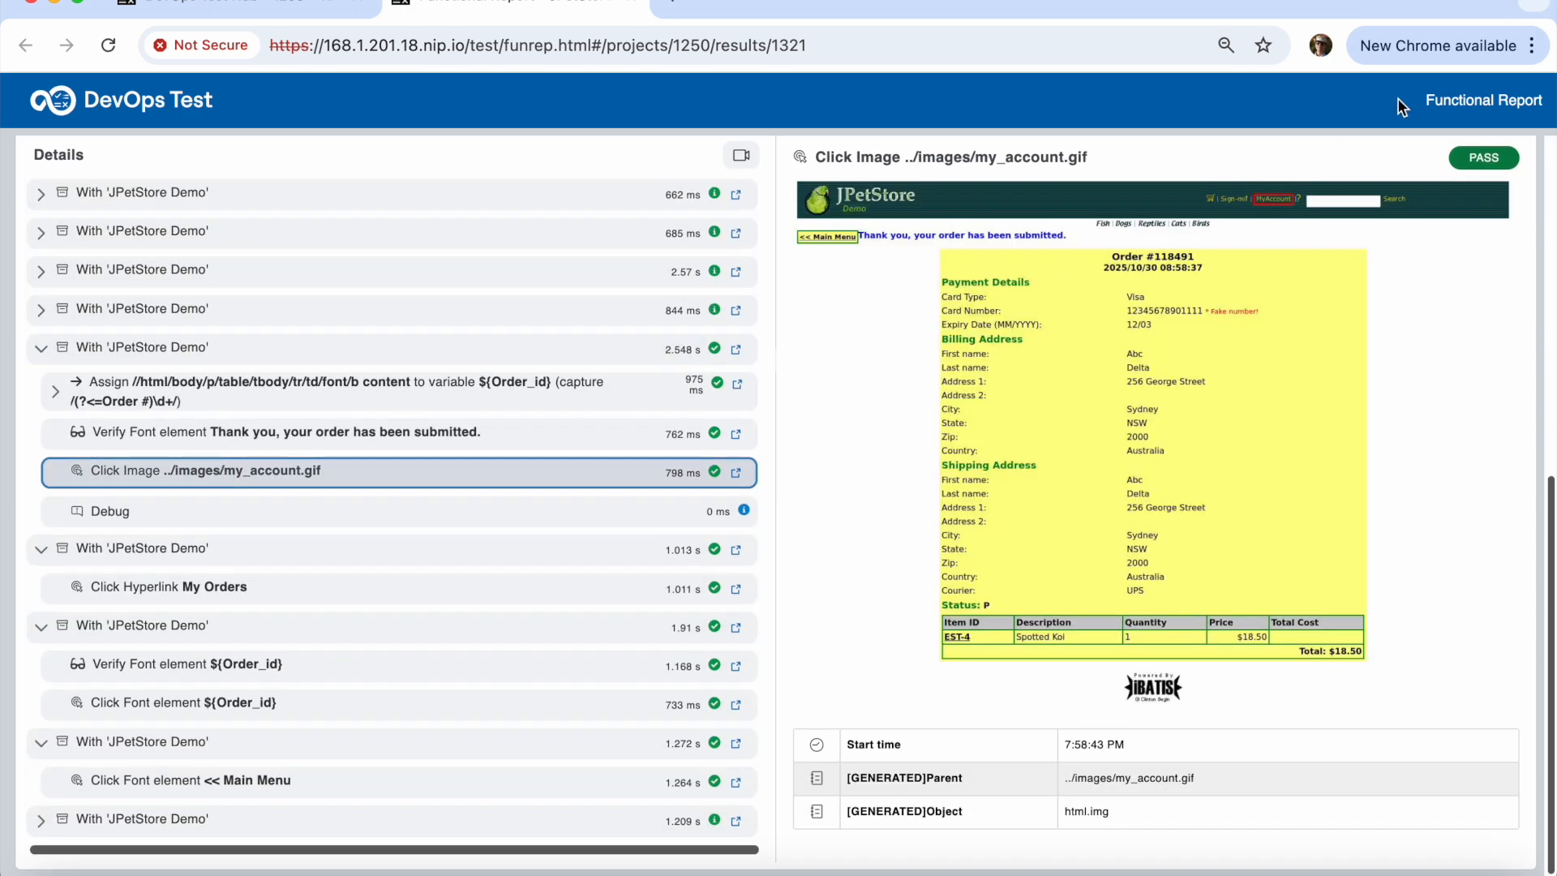
click(636, 4)
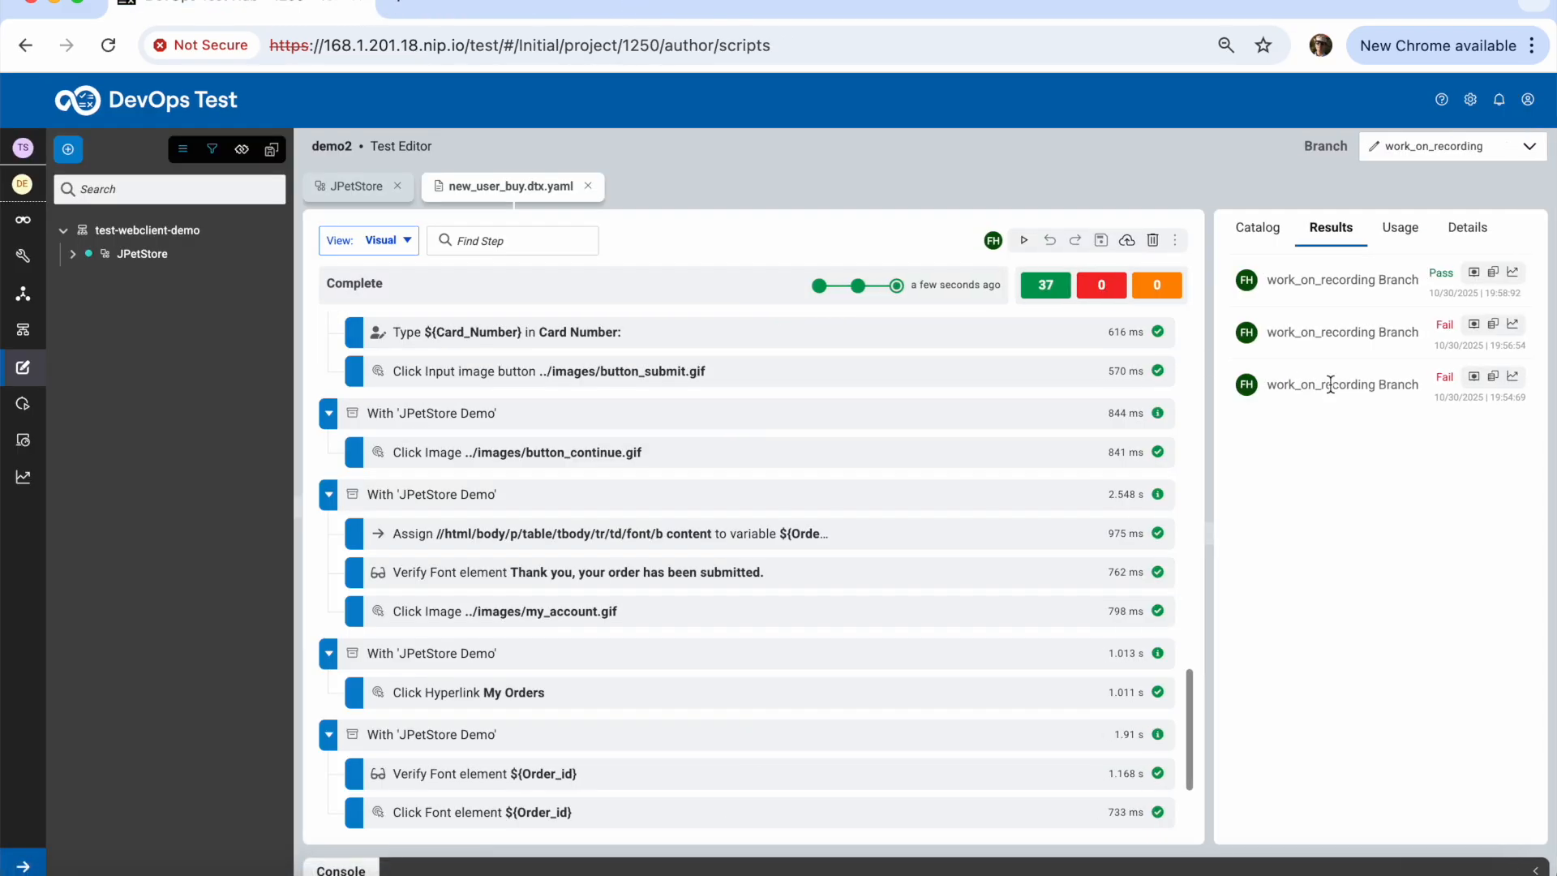
click(1474, 323)
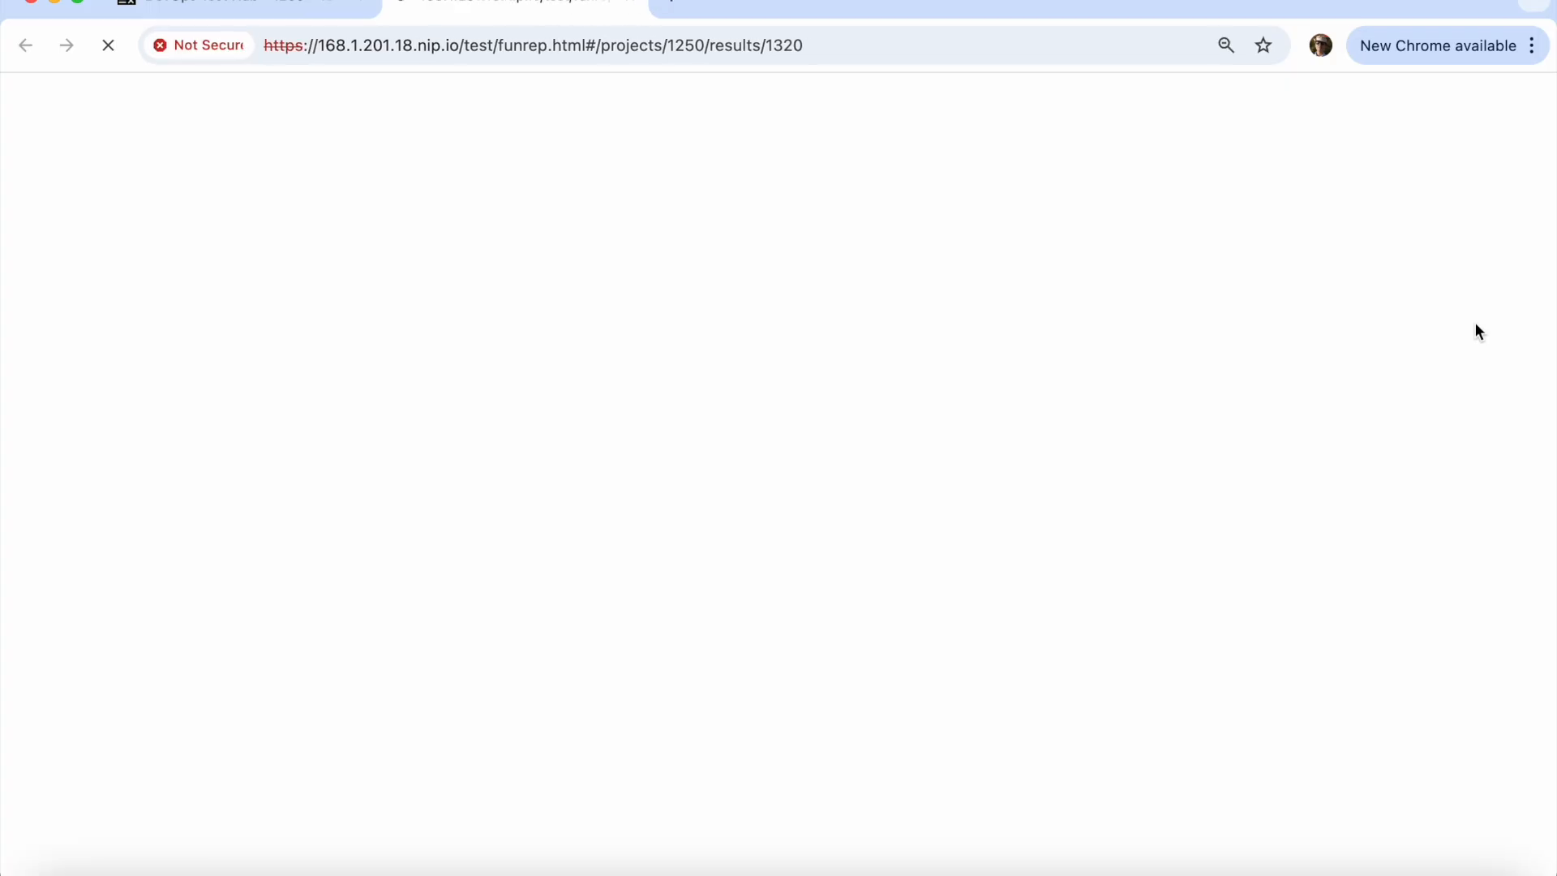
Review the failing 'Click Font element 118488' step and its Object not found reason, then close the report
scroll(585, 771, down, 5)
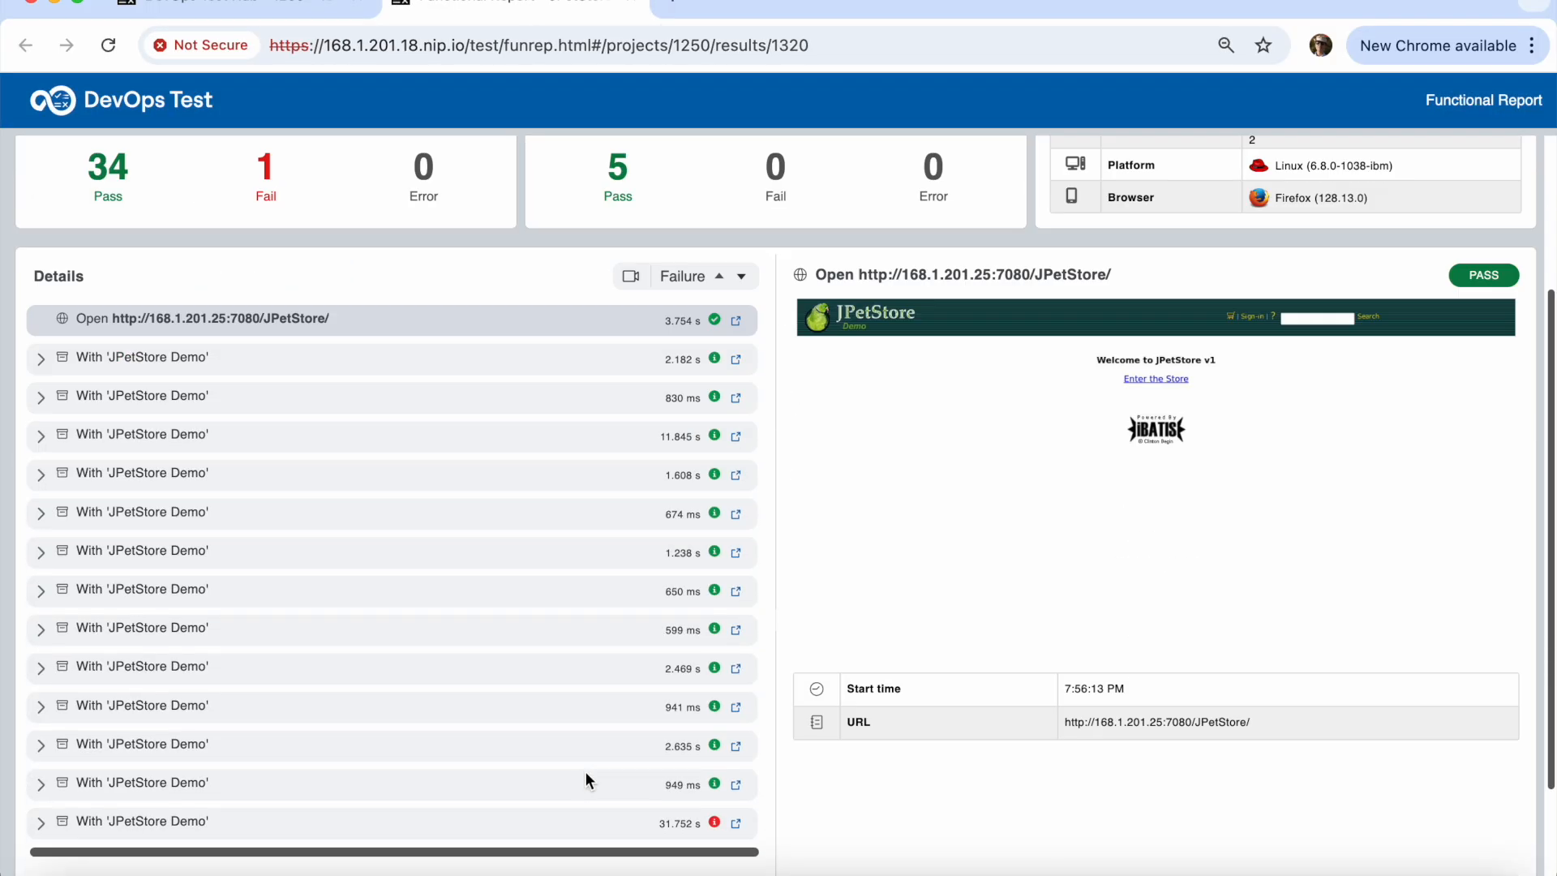
click(41, 714)
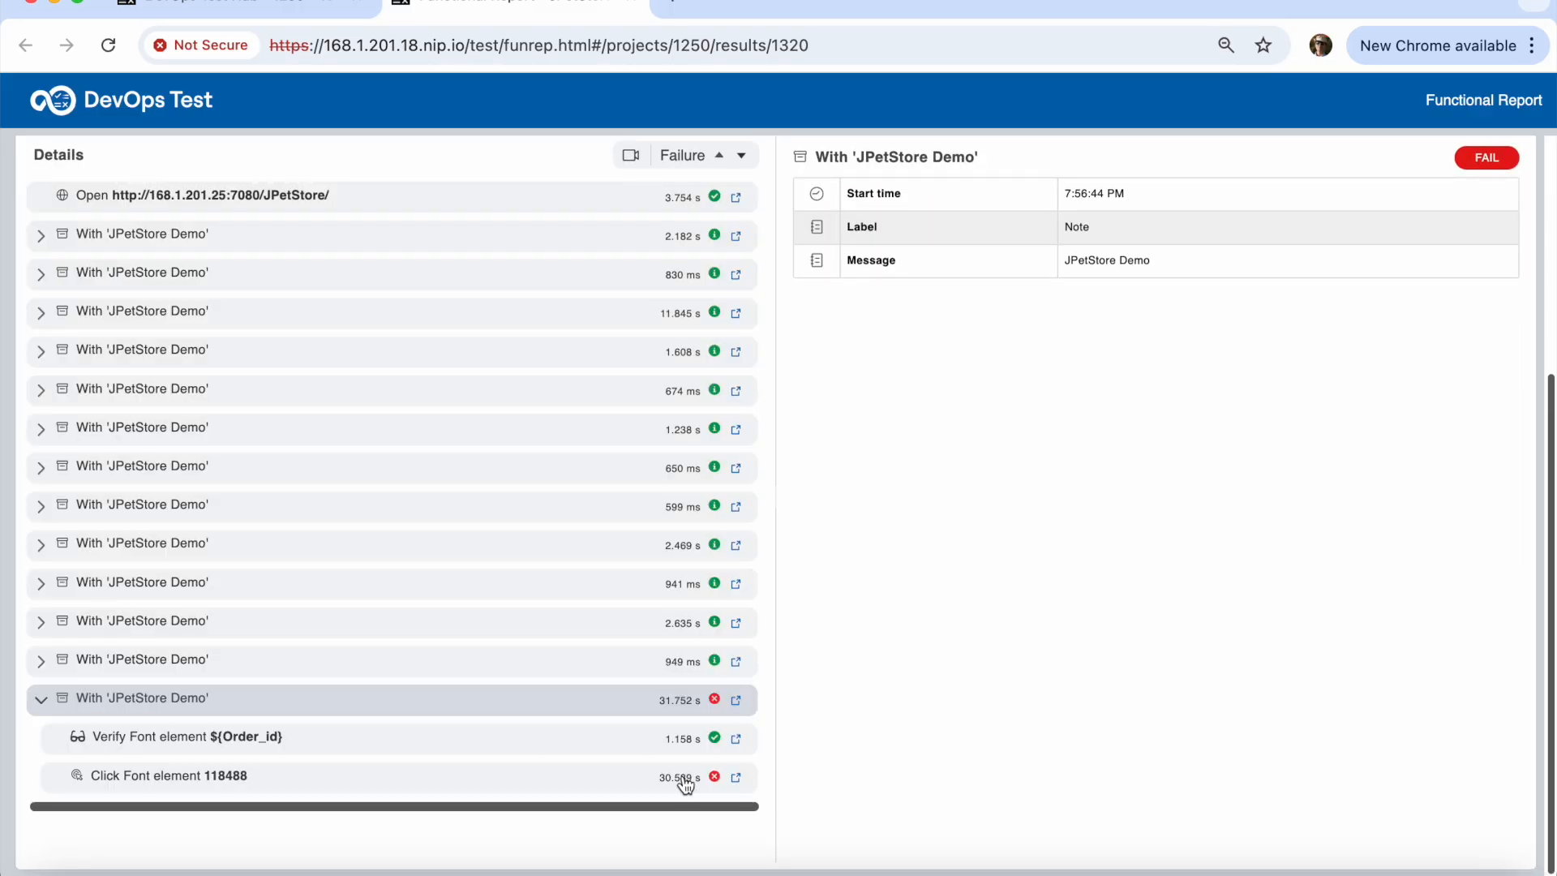
click(180, 781)
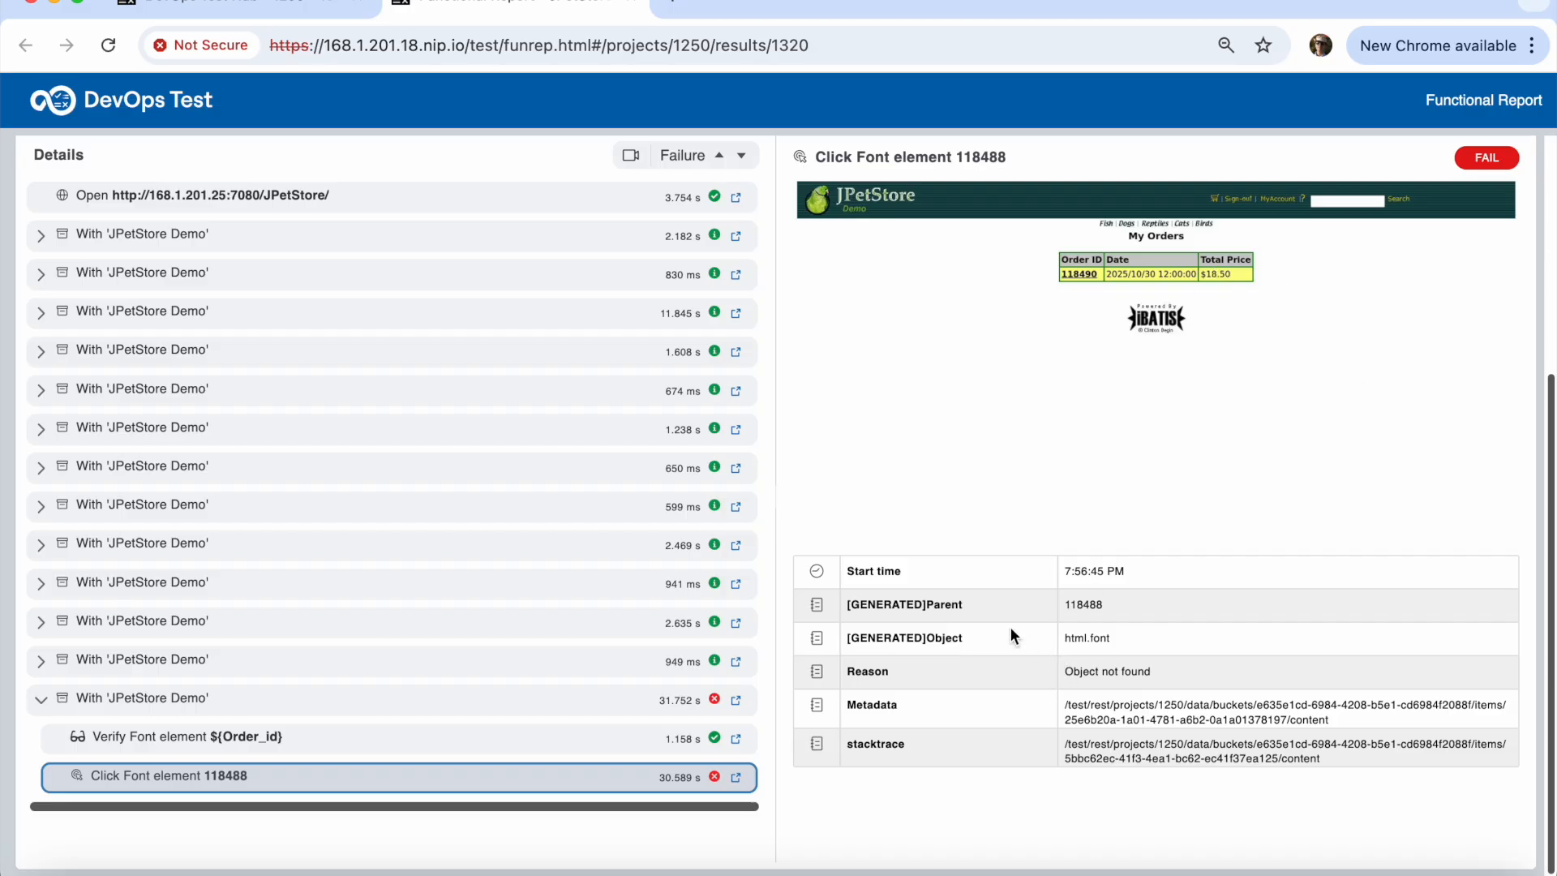
drag(1116, 675, 1033, 668)
drag(1150, 671, 1072, 670)
drag(1109, 605, 1065, 602)
drag(1139, 672, 1085, 668)
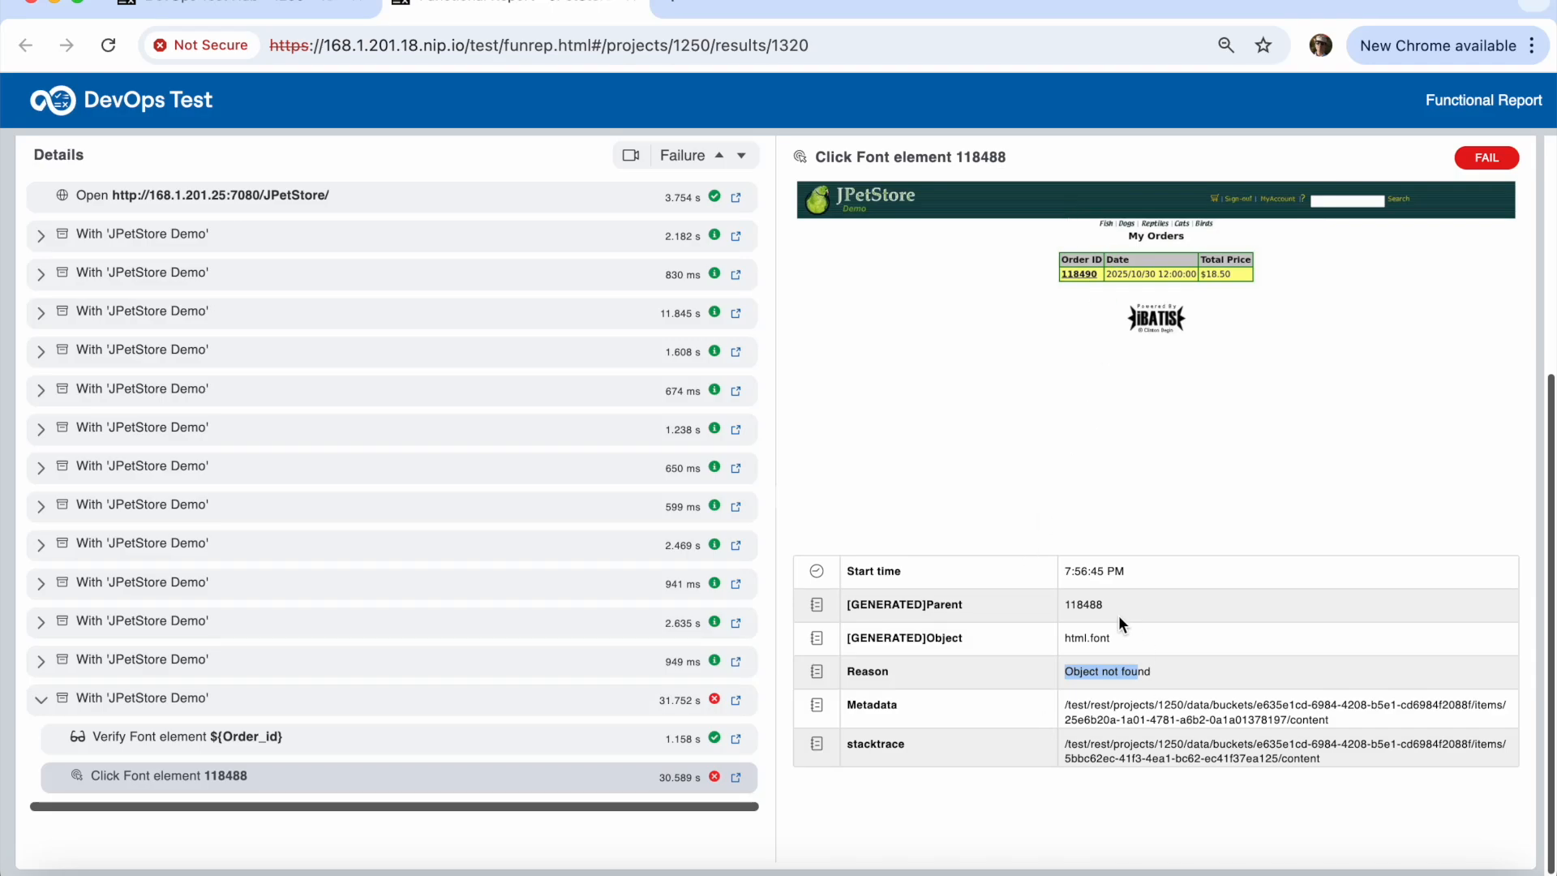
drag(1155, 673, 1075, 671)
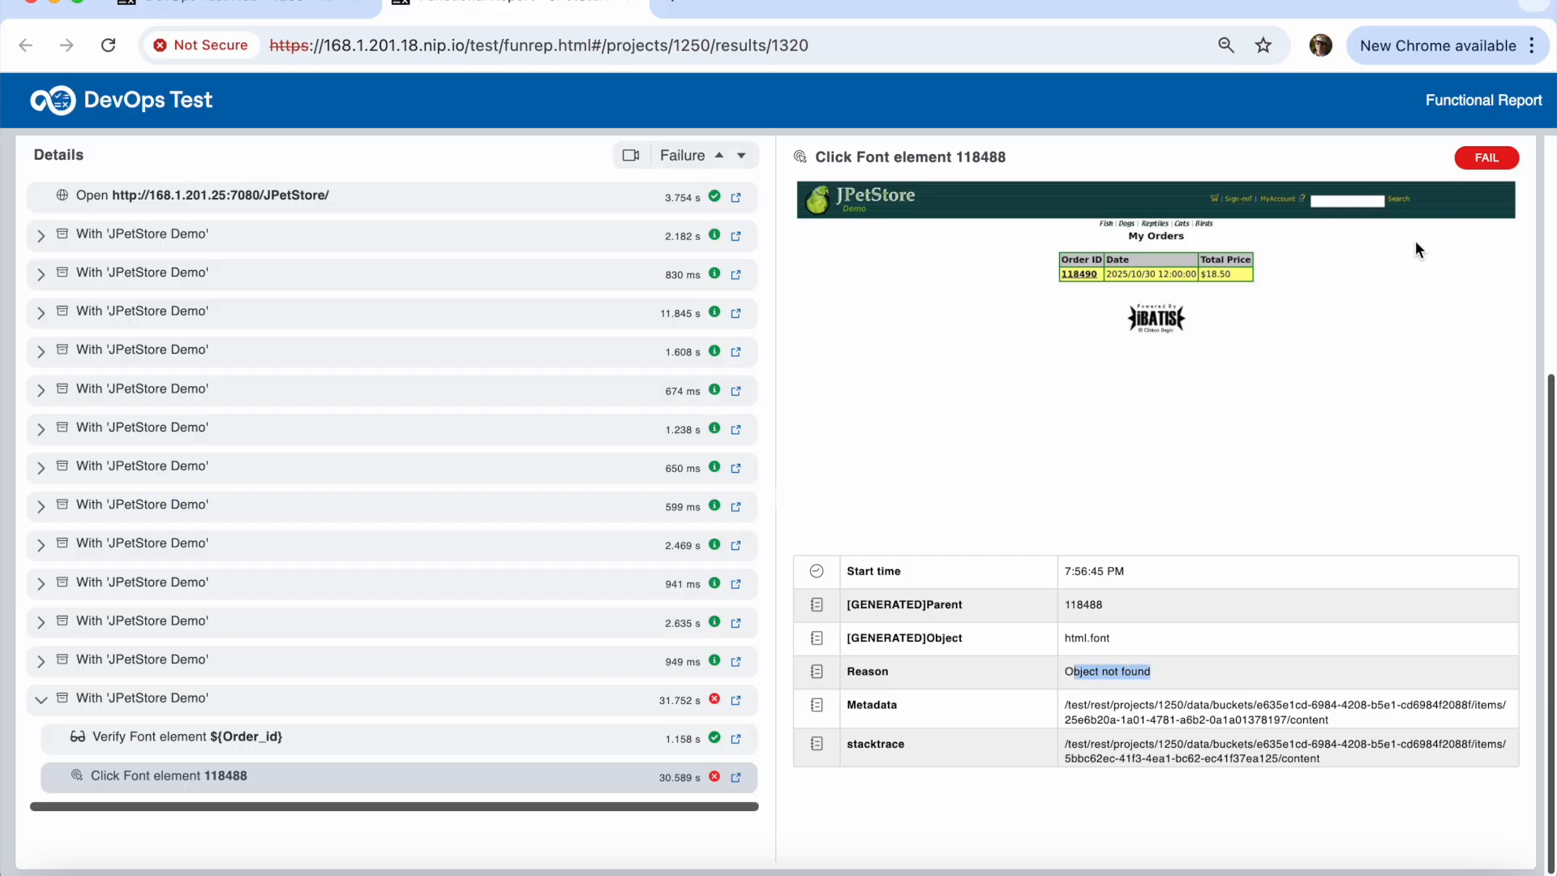
click(635, 7)
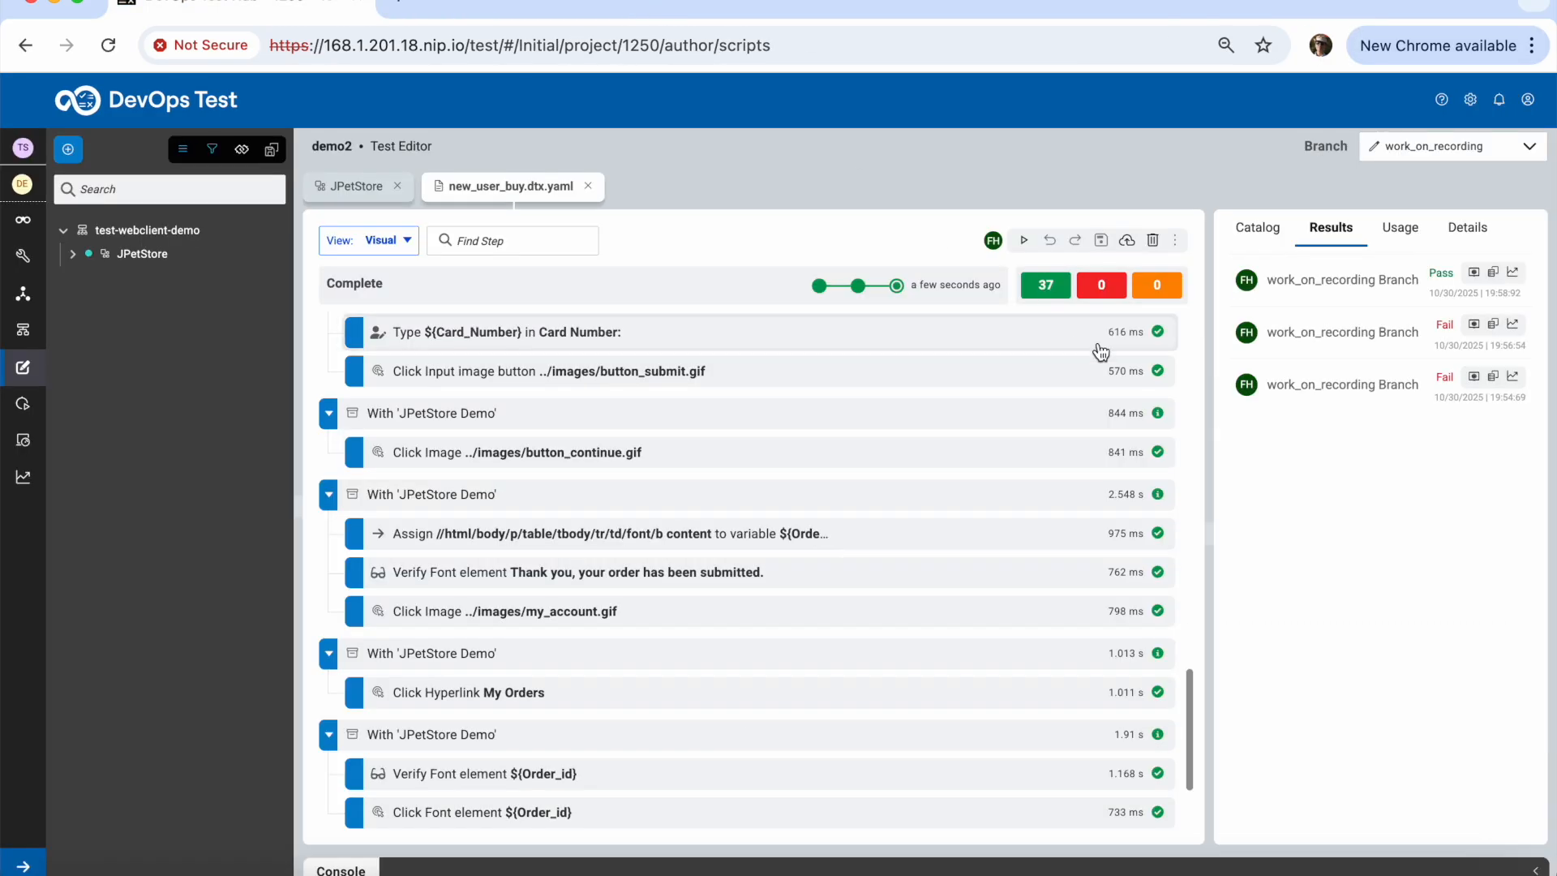
Open the failed run's test log and enlarge the My Orders page smartshot
click(1495, 329)
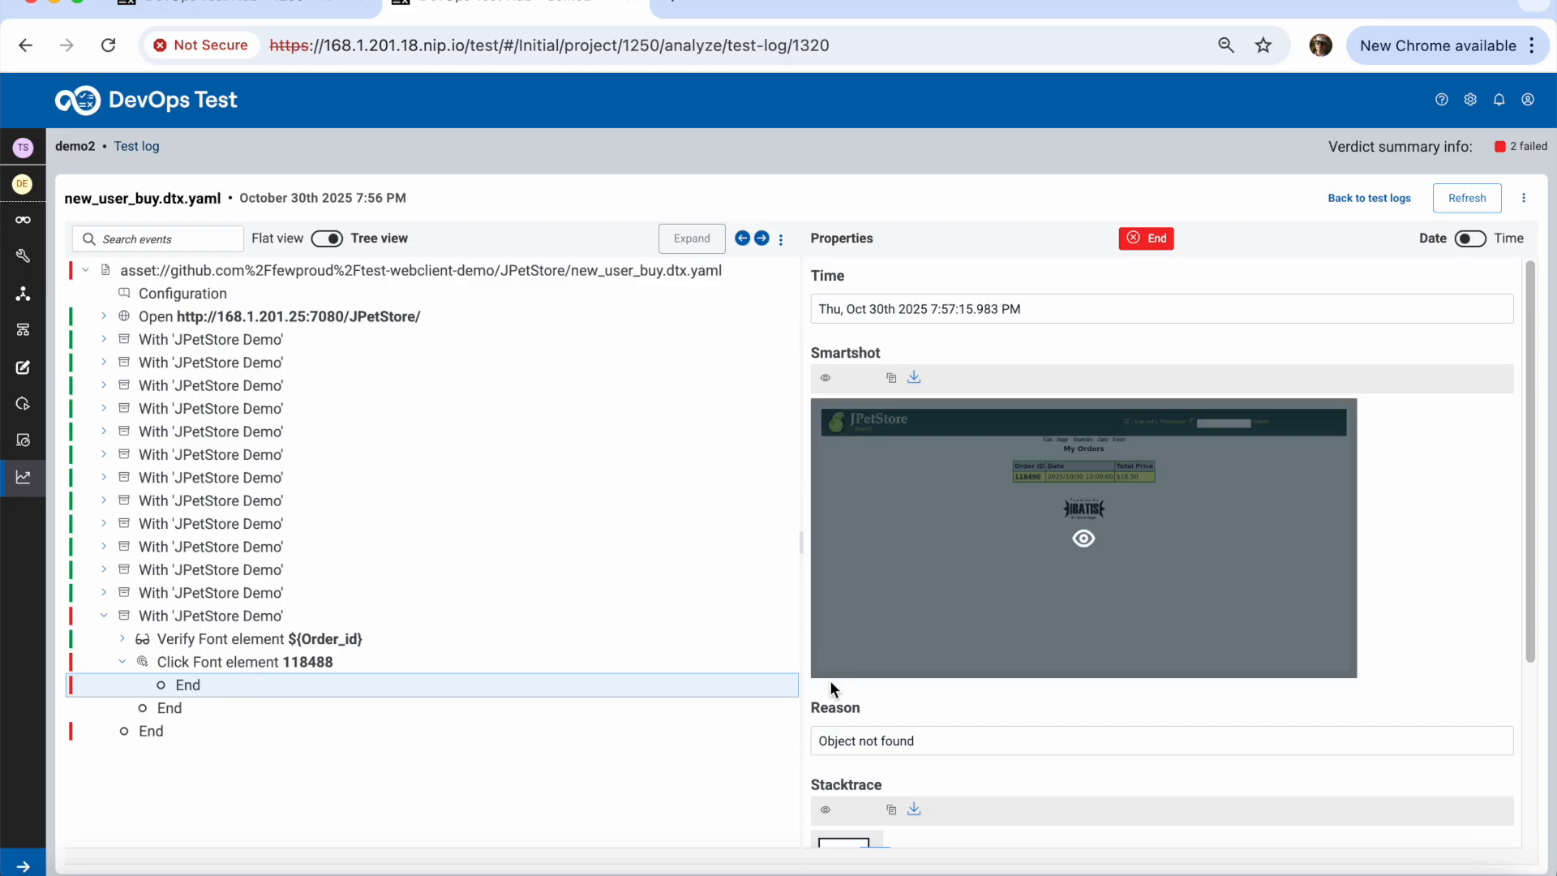
scroll(892, 747, down, 5)
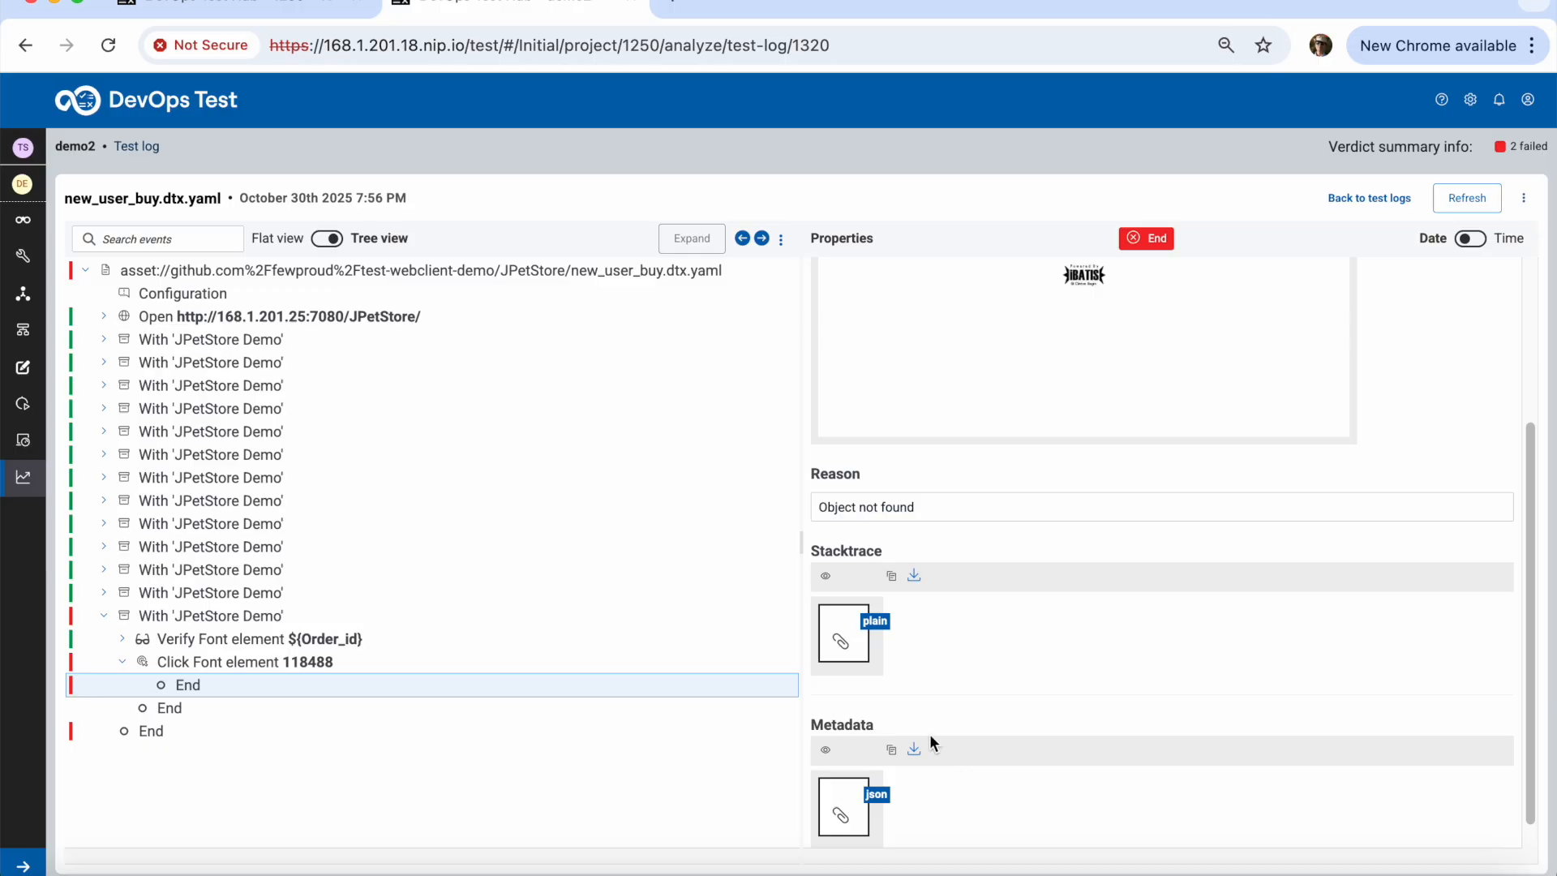
scroll(933, 712, up, 5)
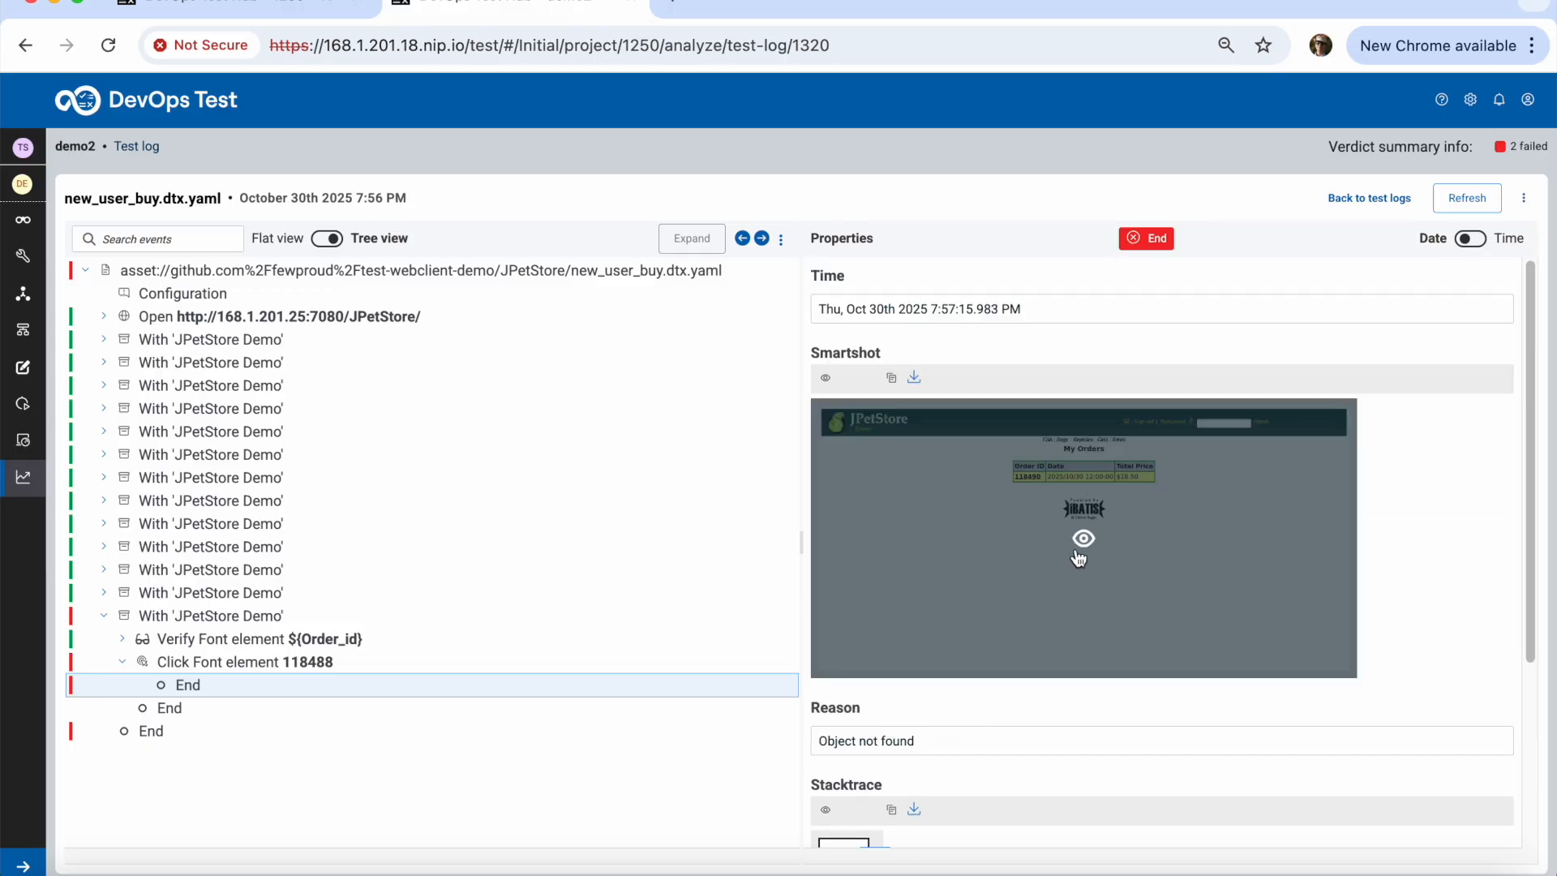
click(1080, 555)
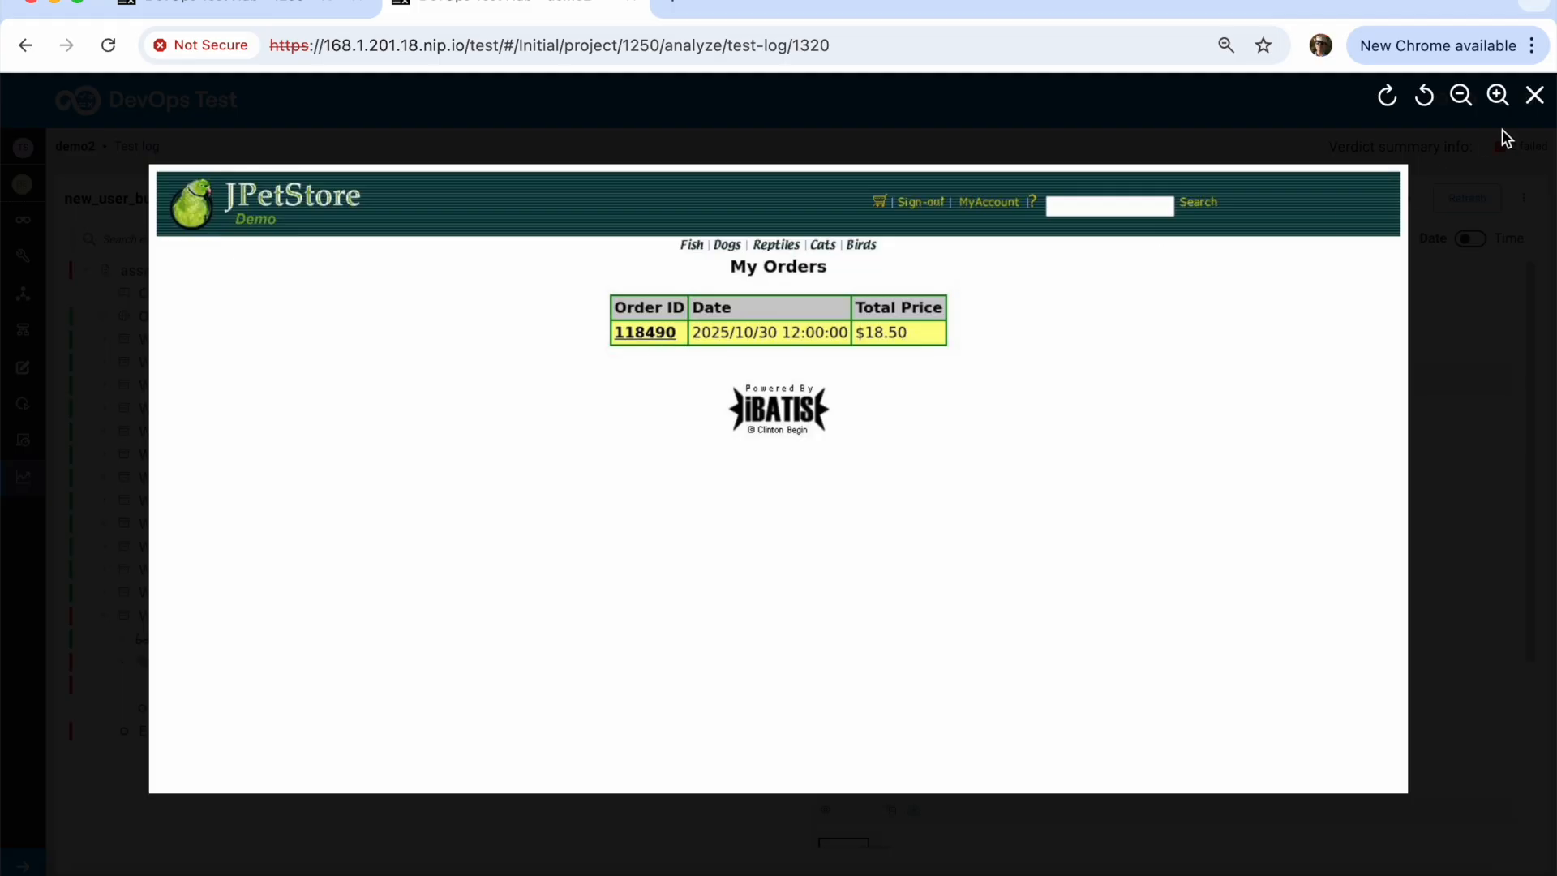
click(1534, 96)
Inspect the 118488 step's end events and ObjectNotFoundException stacktrace, then return to the test editor
click(294, 663)
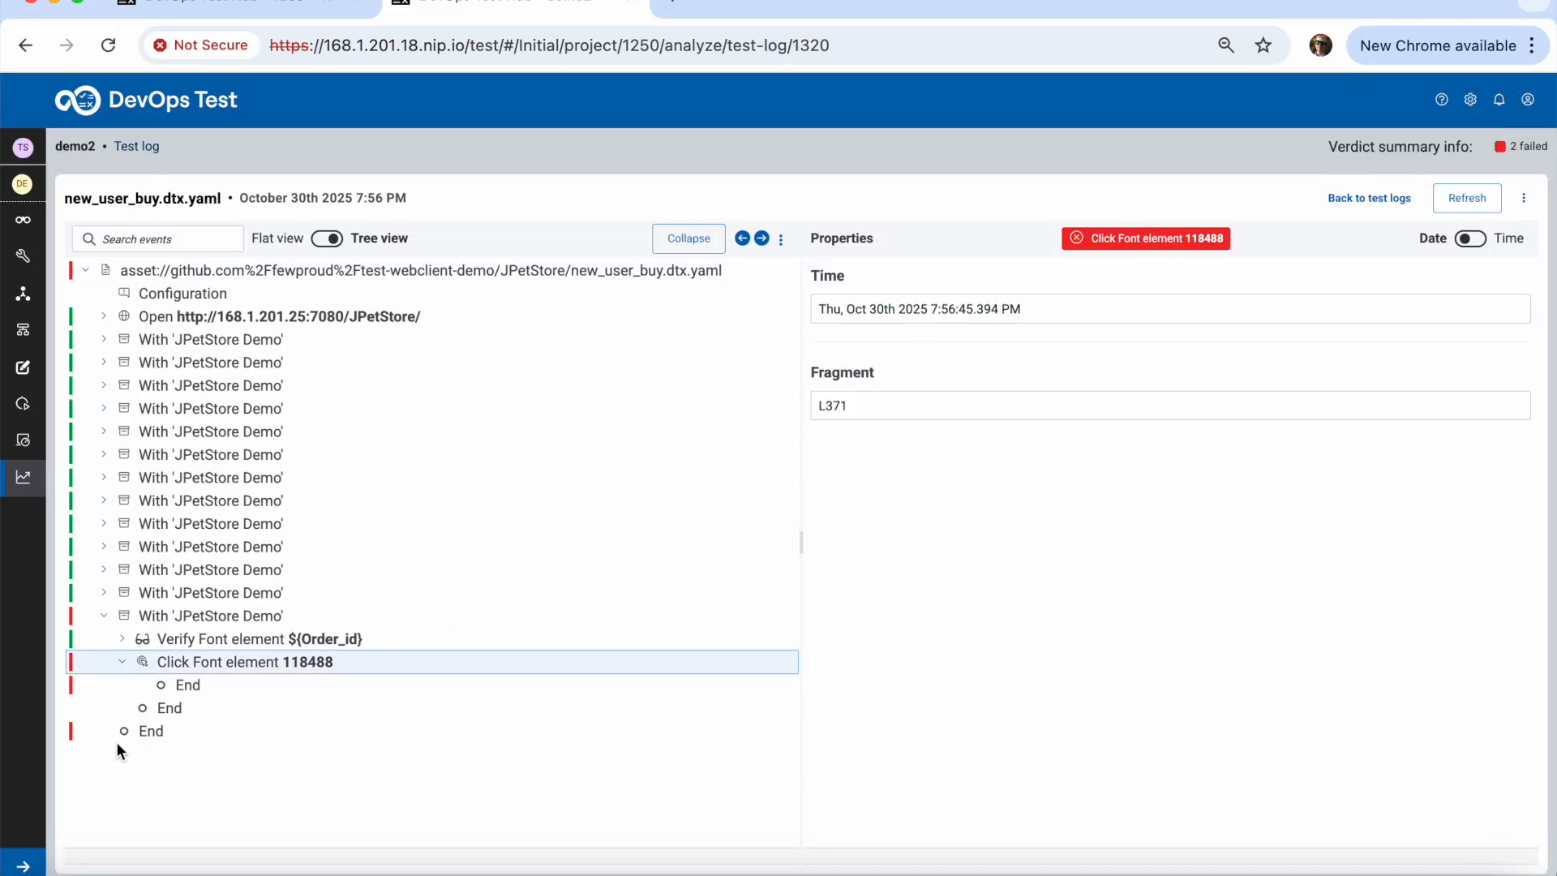
click(180, 686)
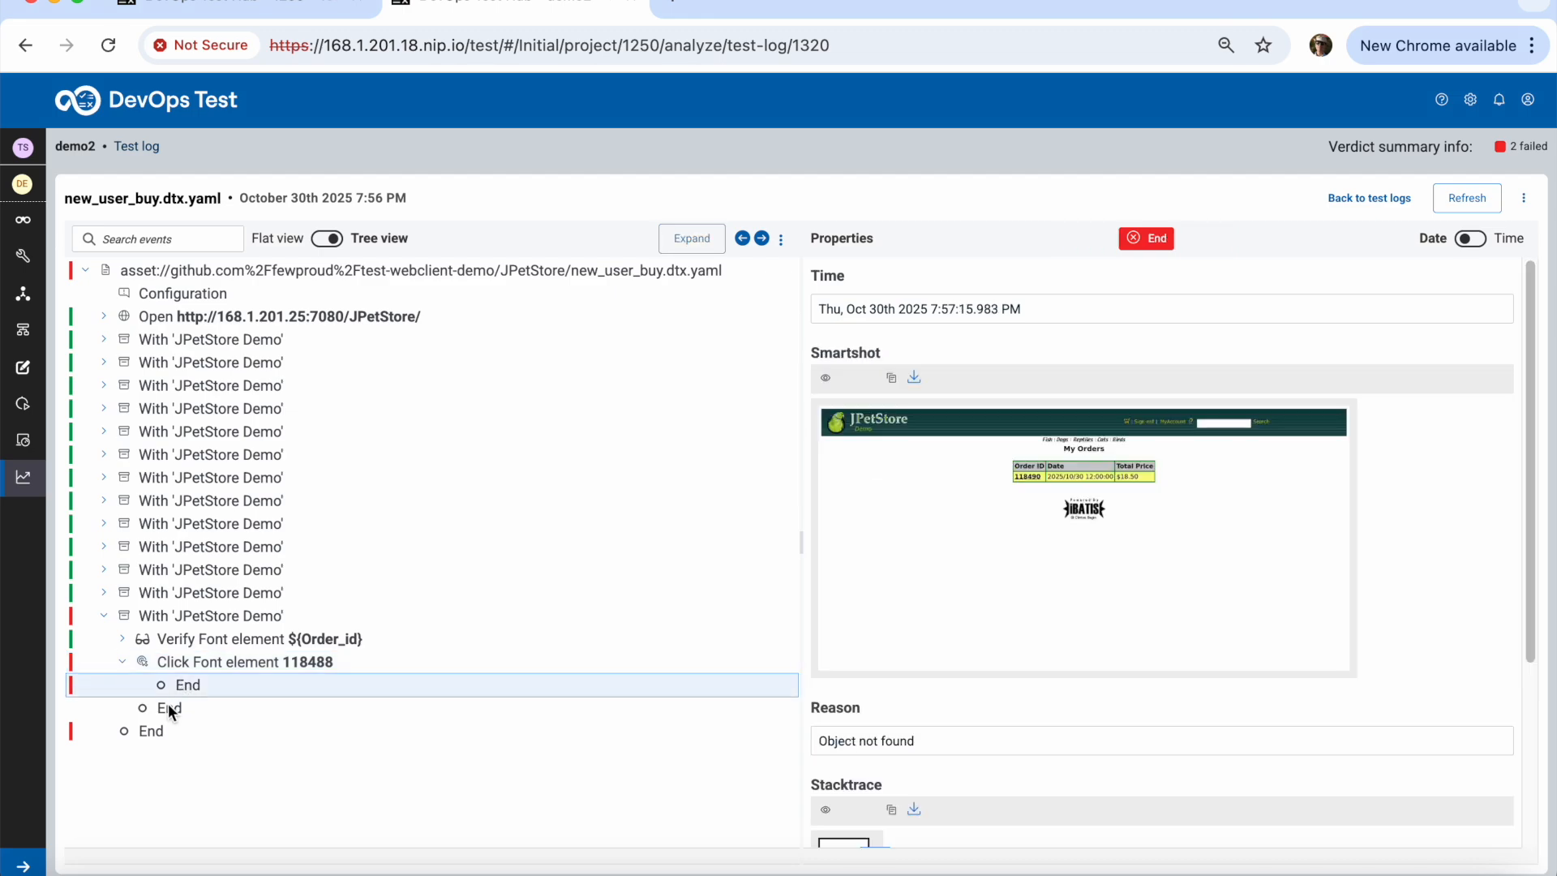
click(168, 703)
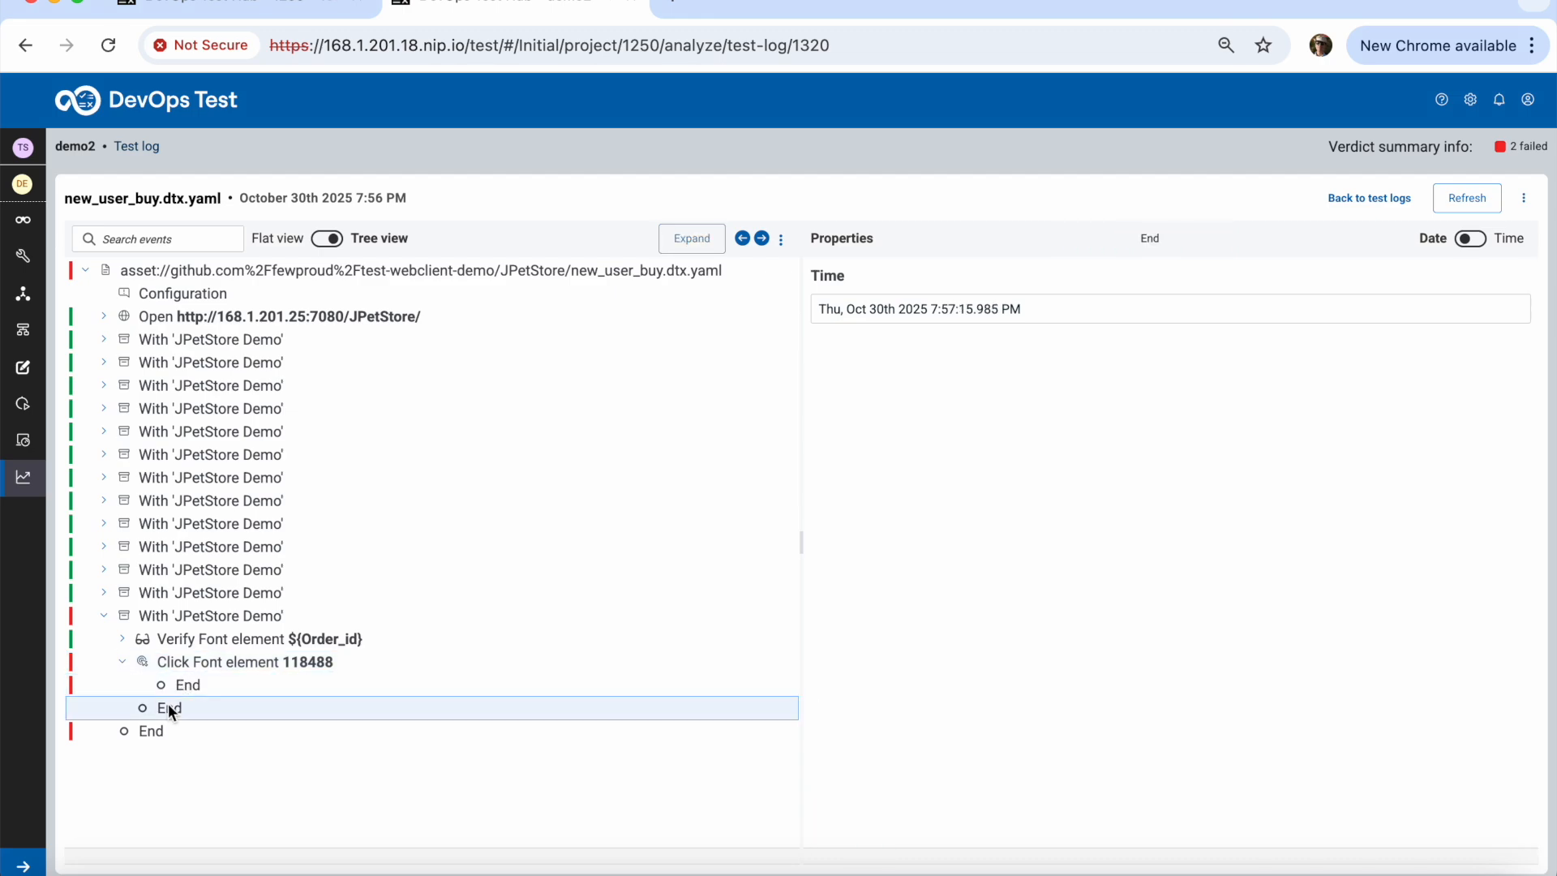
click(183, 685)
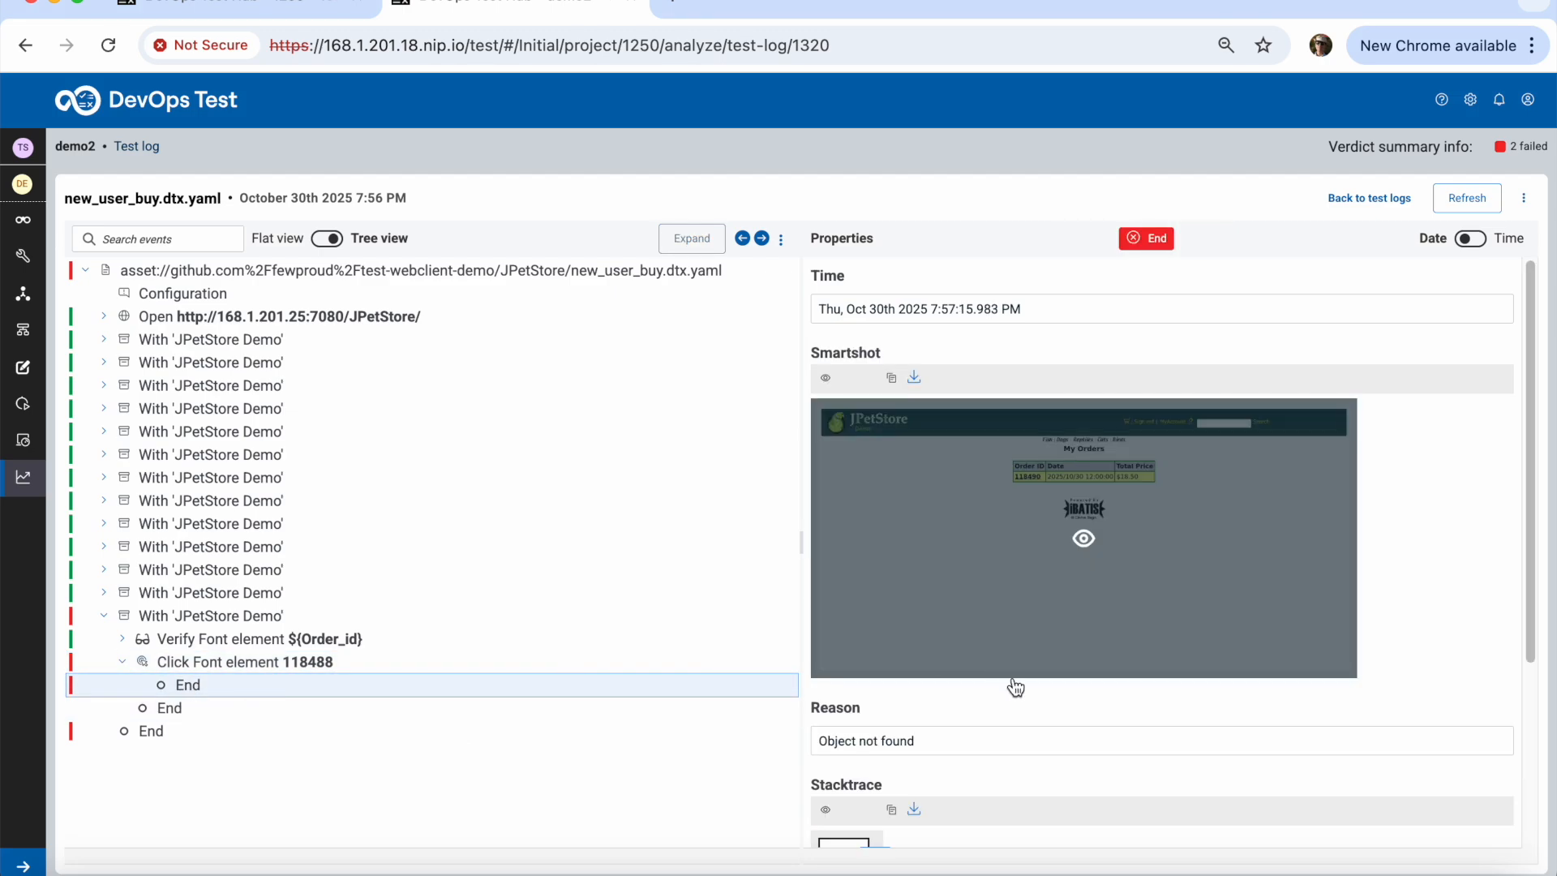
scroll(1110, 684, down, 2)
scroll(1121, 674, down, 3)
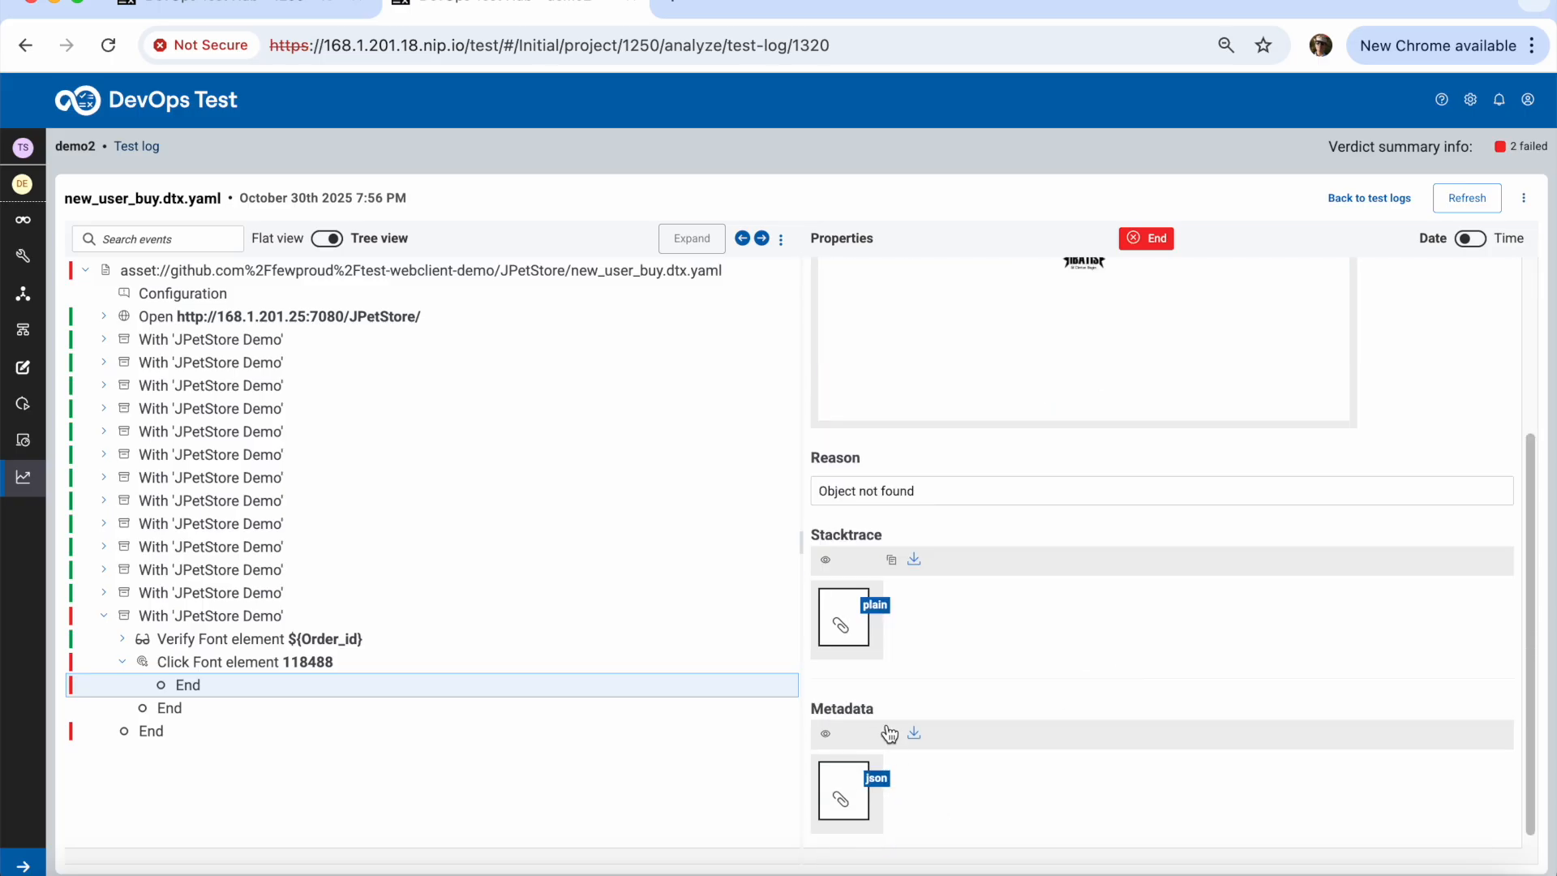
click(842, 623)
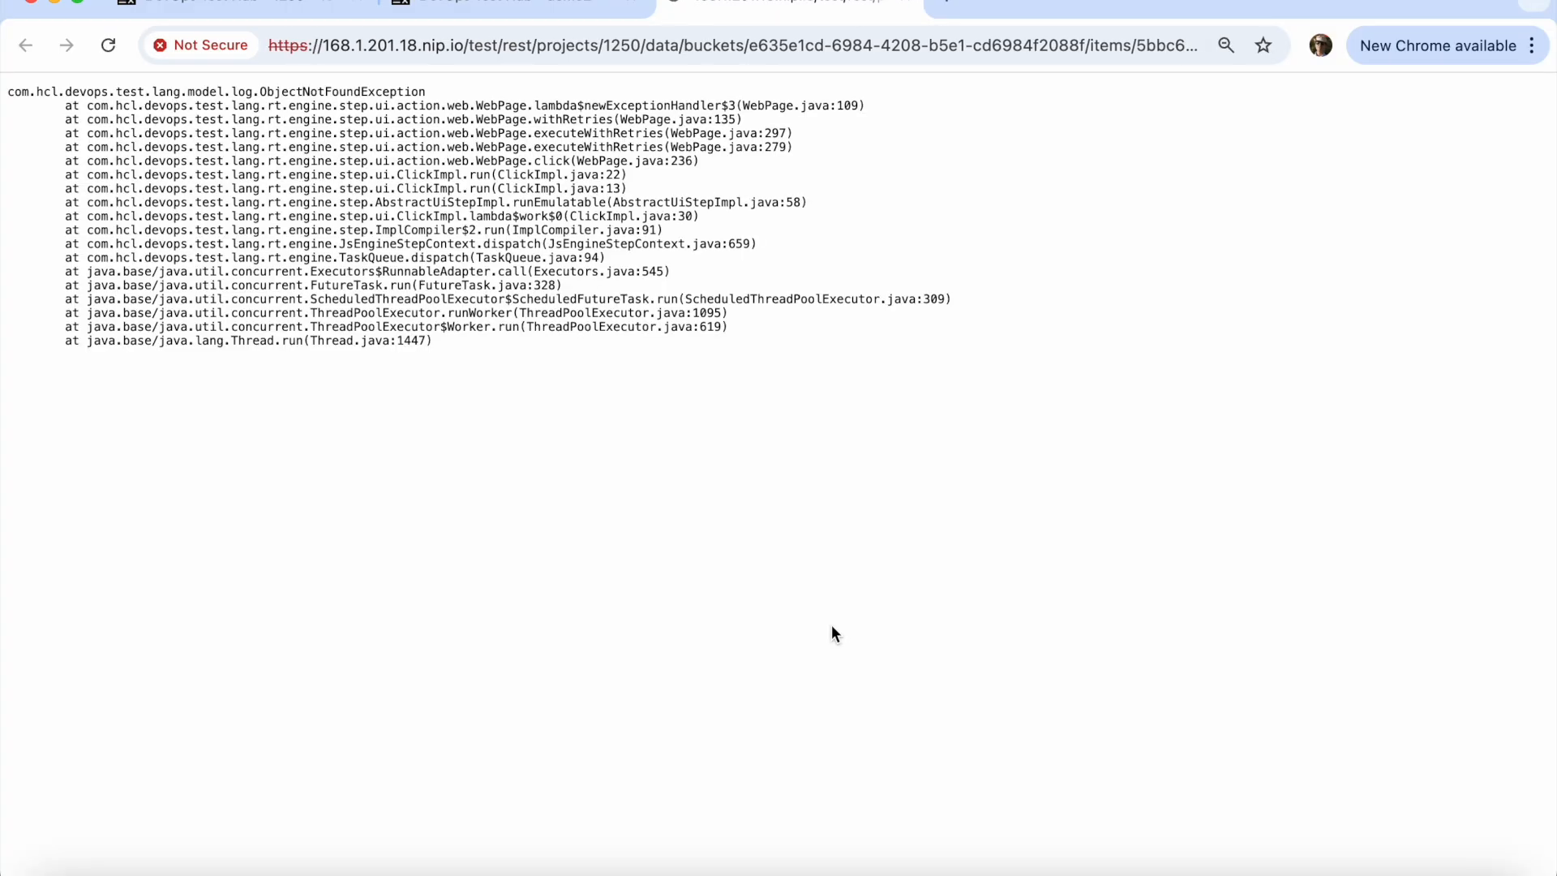
click(908, 2)
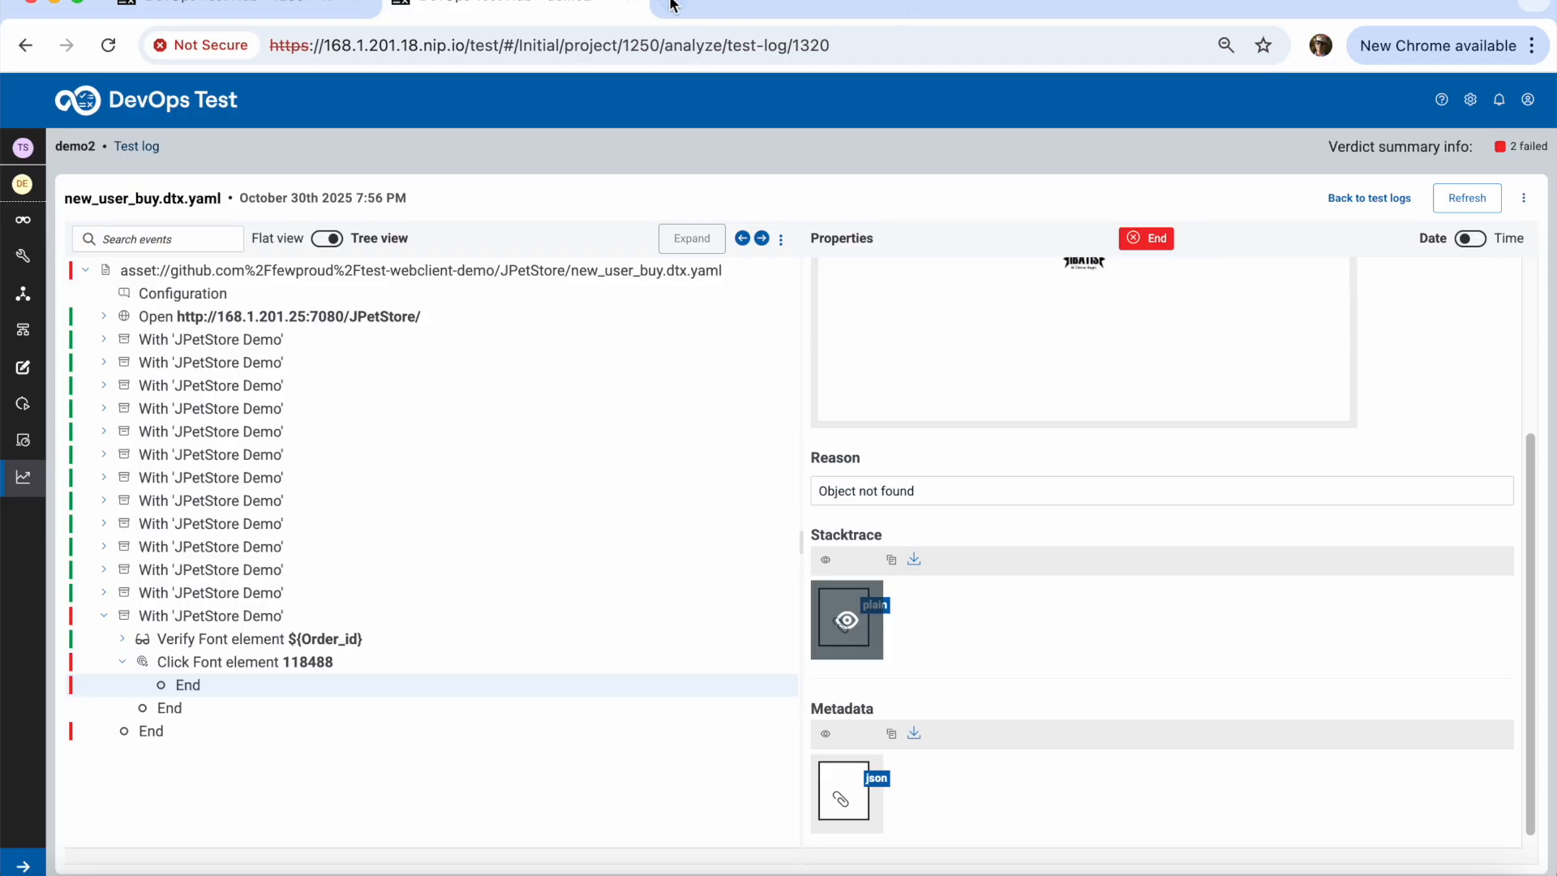
click(376, 3)
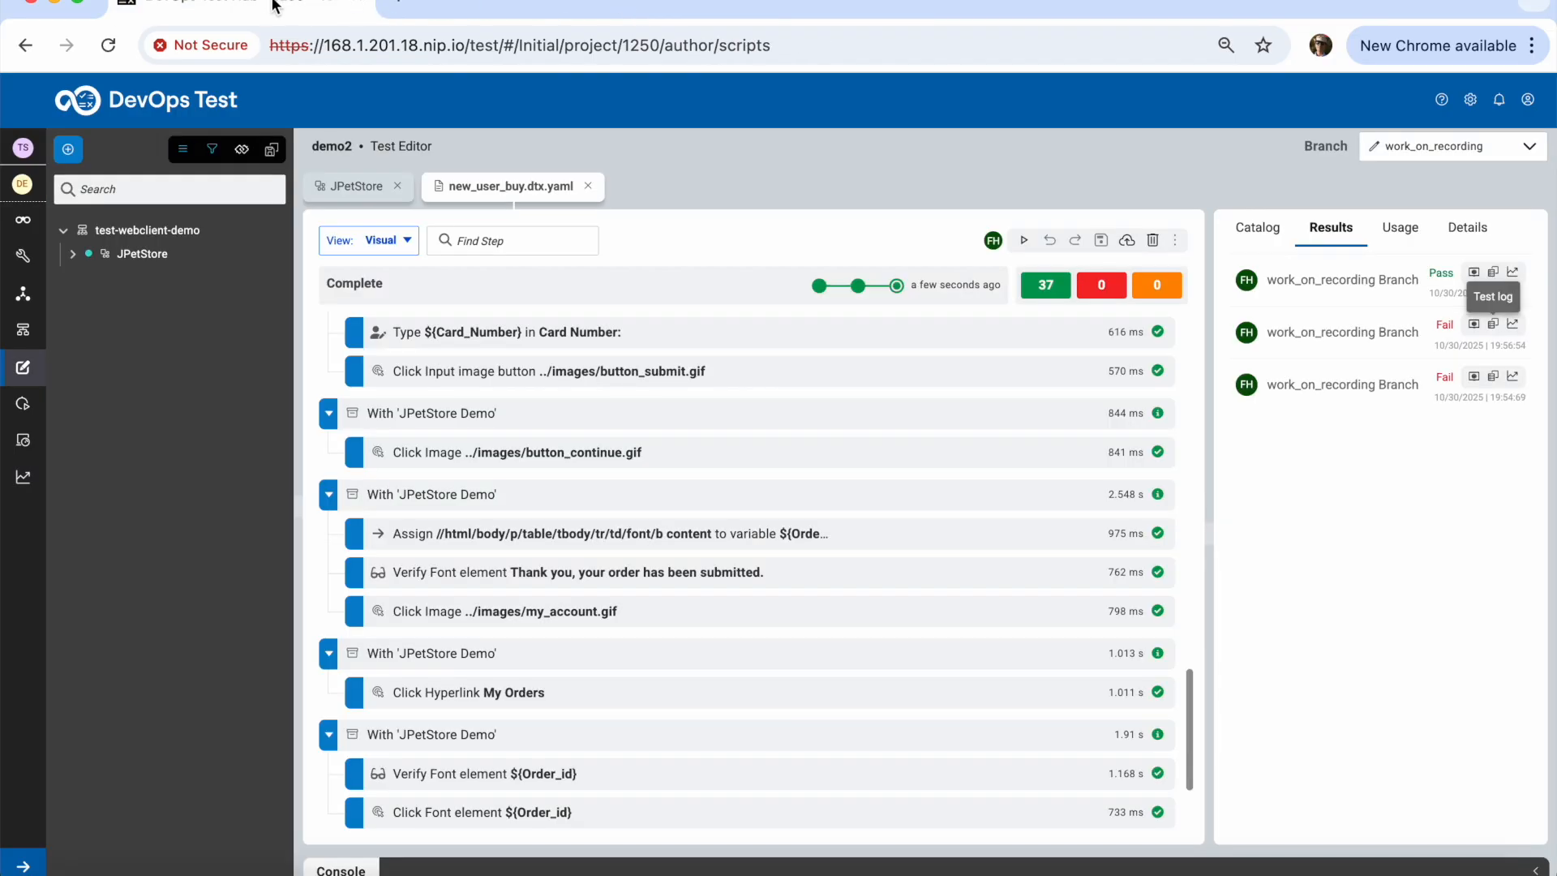
drag(1194, 746, 1196, 342)
click(494, 348)
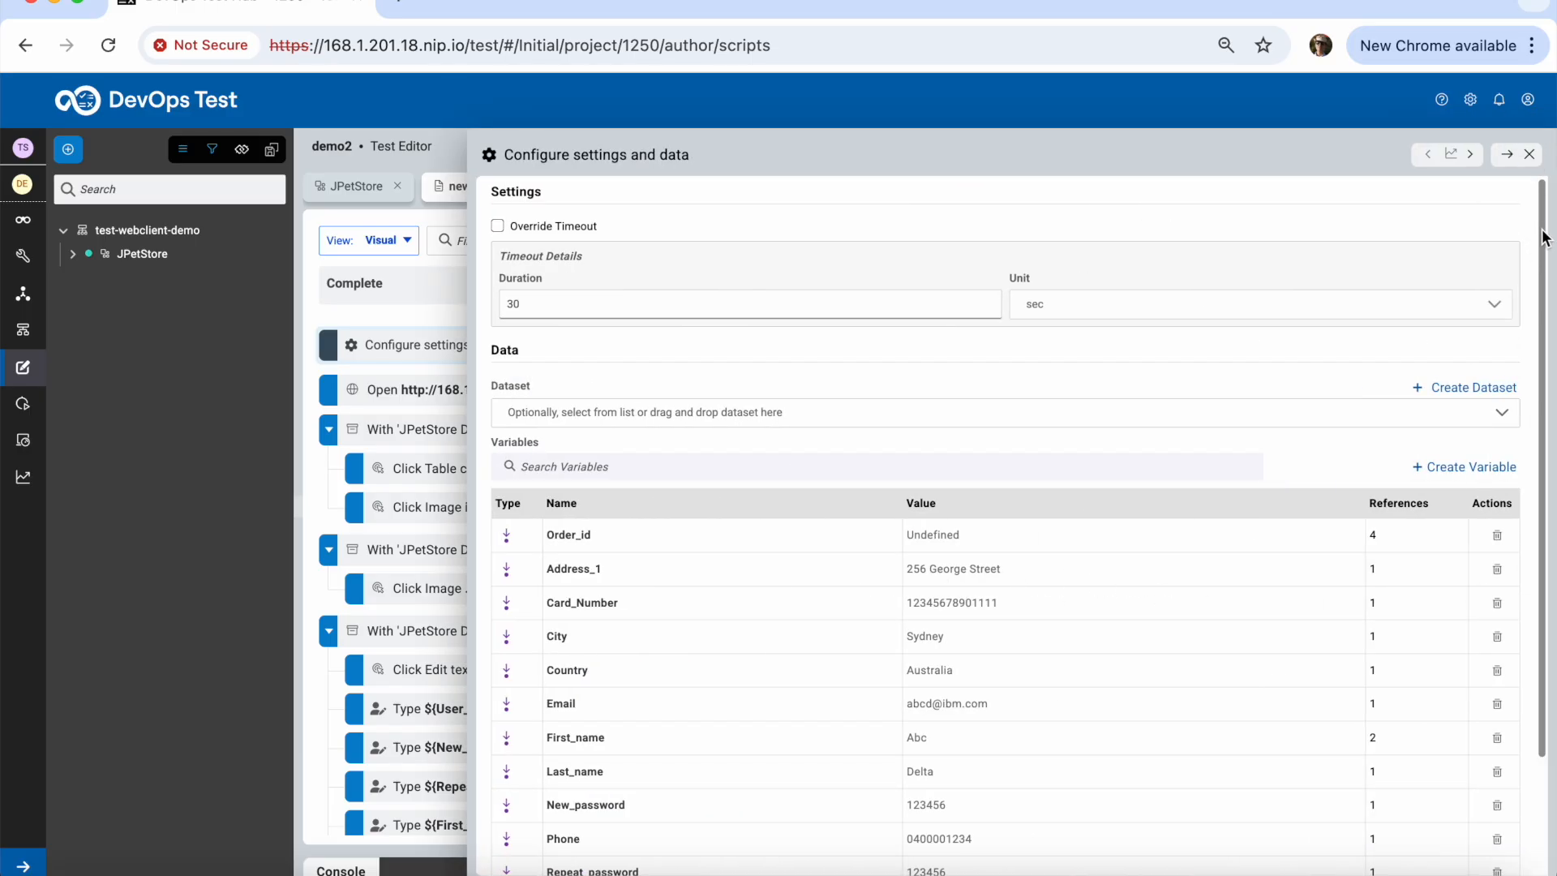
scroll(1546, 238, down, 2)
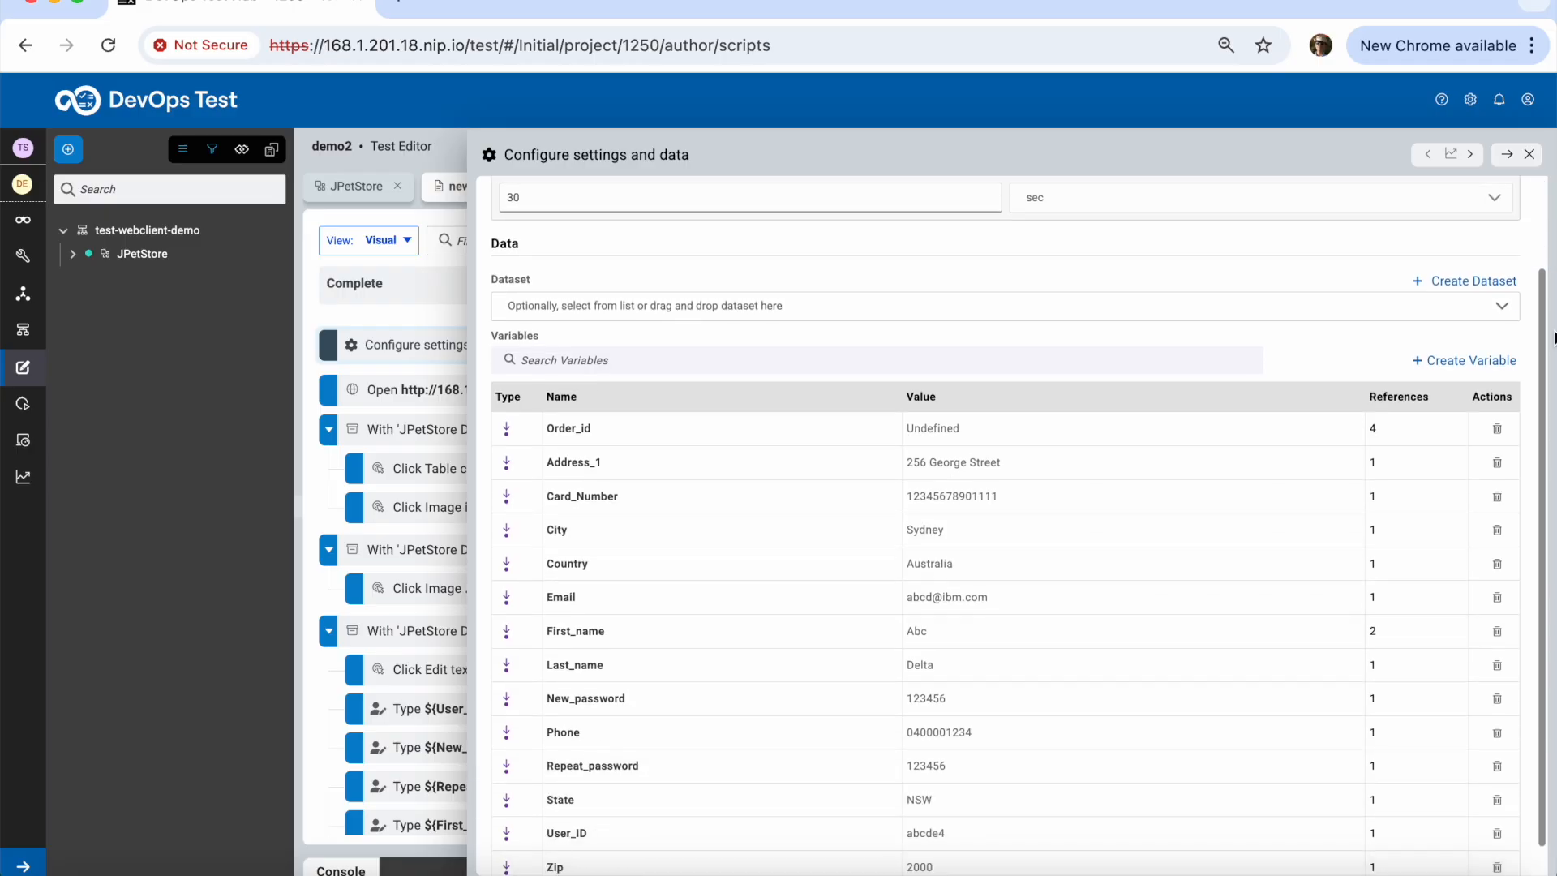
click(1503, 309)
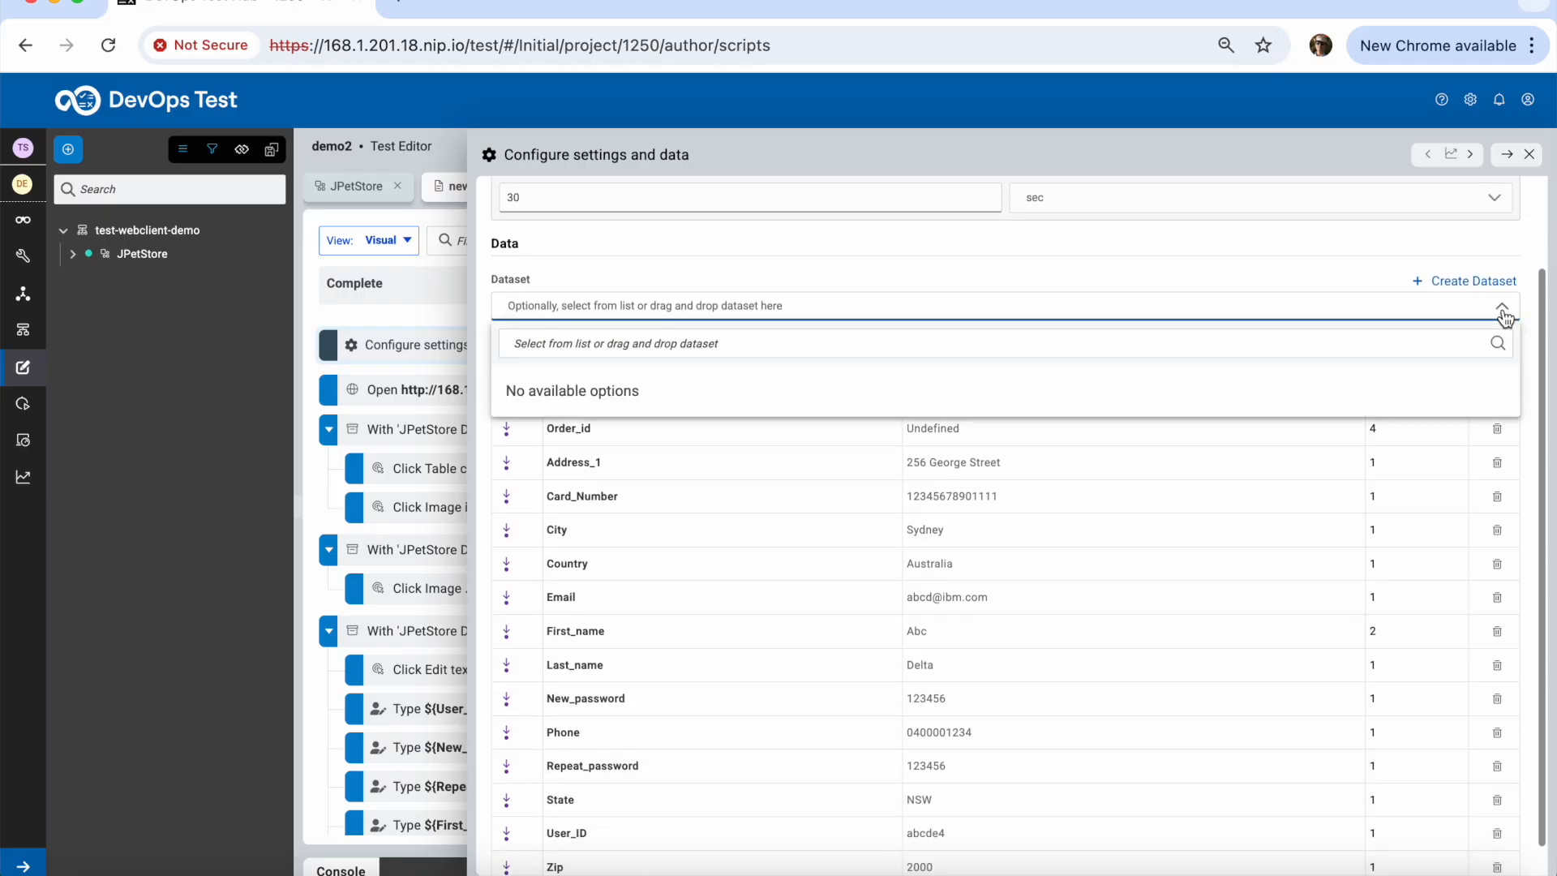
click(1503, 310)
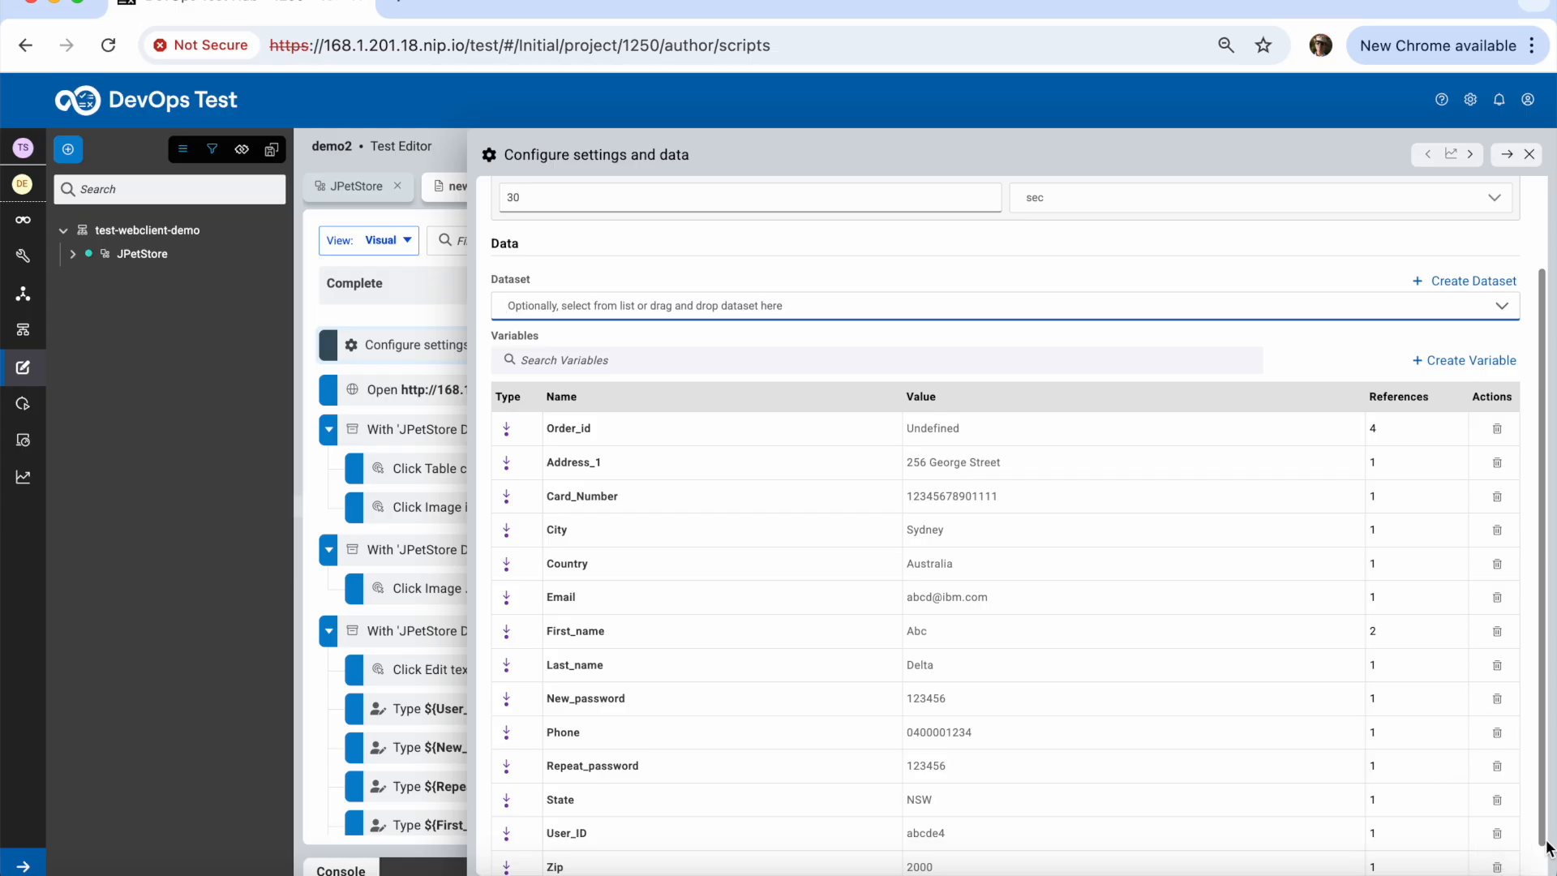
scroll(1519, 522, down, 1)
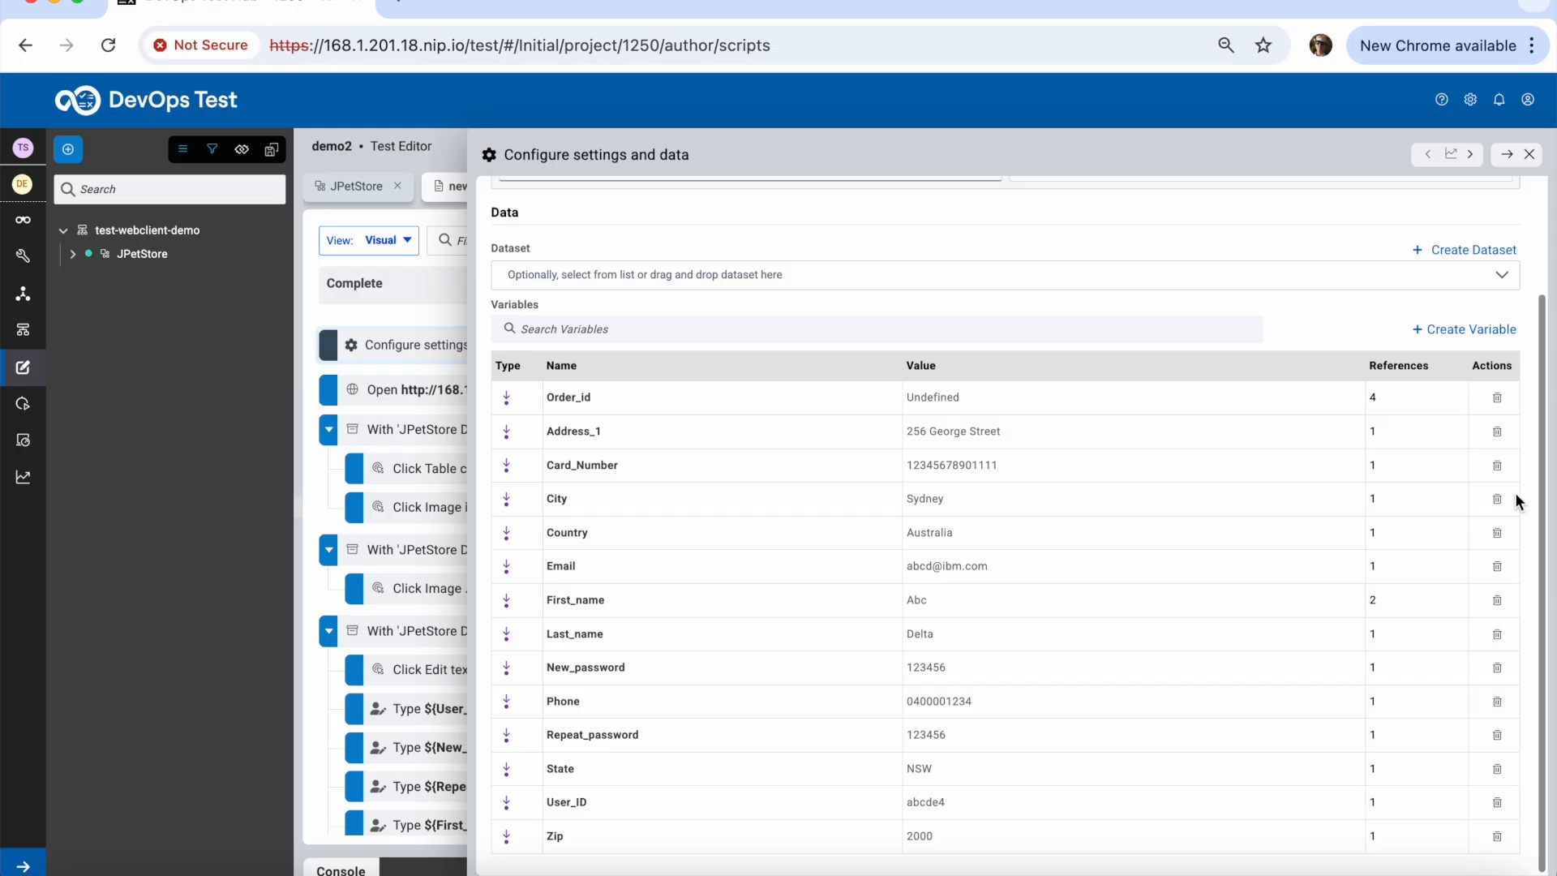
click(1530, 156)
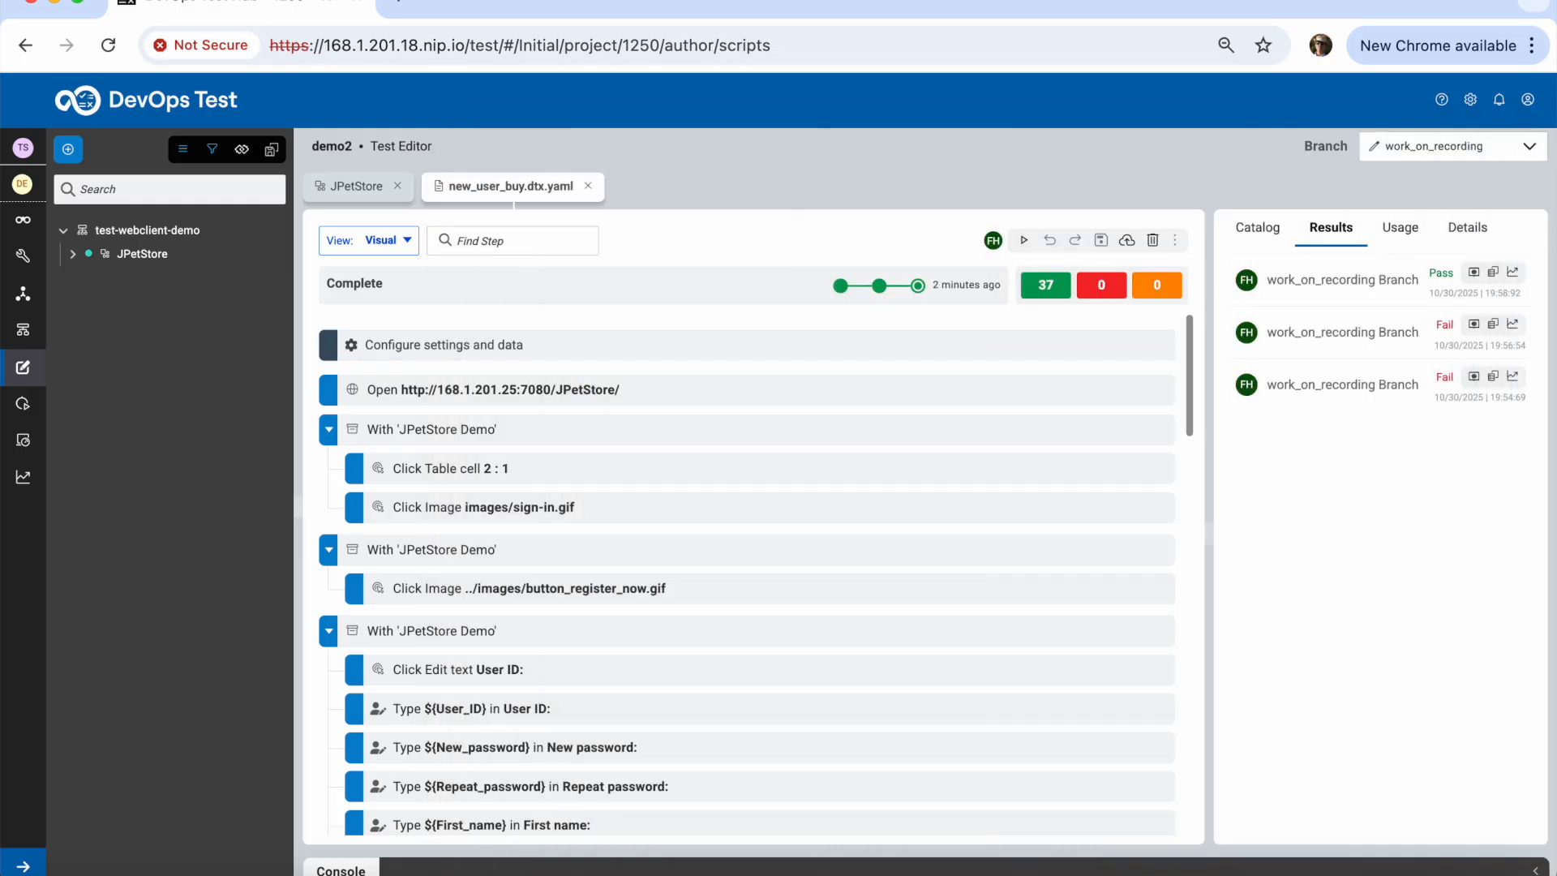